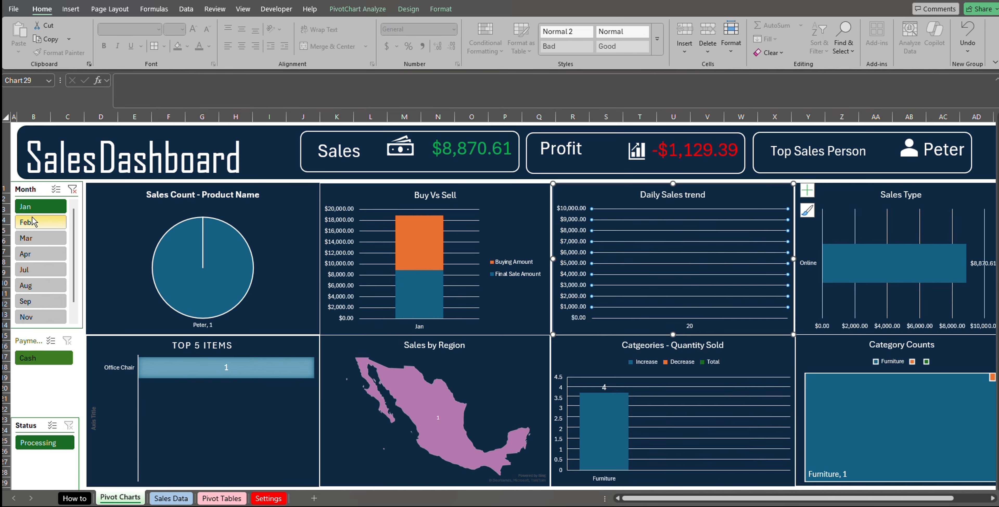
- Filter the dashboard by month in the Month slicer, selecting Feb, Mar, Apr and Jul one after another
{"action": "left_click", "coordinate": [31, 223]}
{"action": "left_click", "coordinate": [26, 240]}
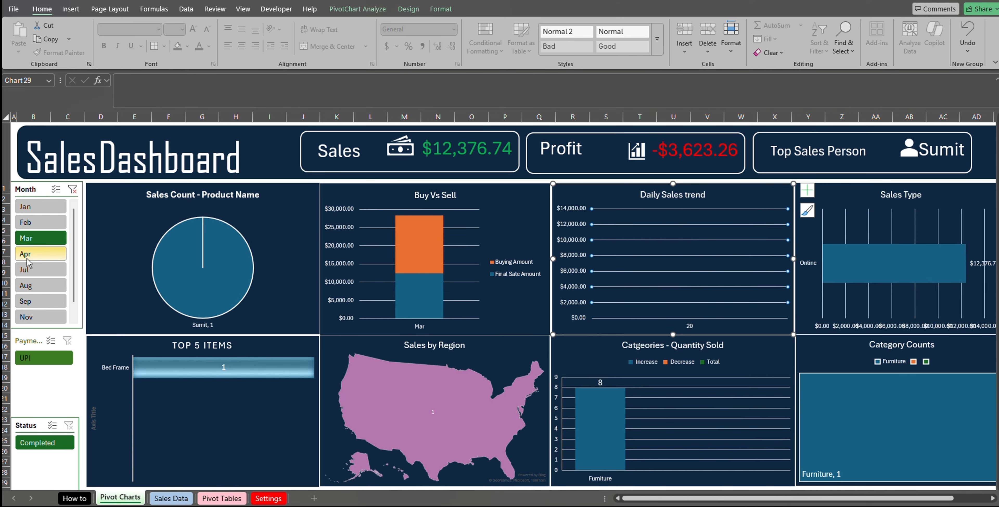
{"action": "left_click", "coordinate": [27, 254]}
{"action": "left_click", "coordinate": [27, 270]}
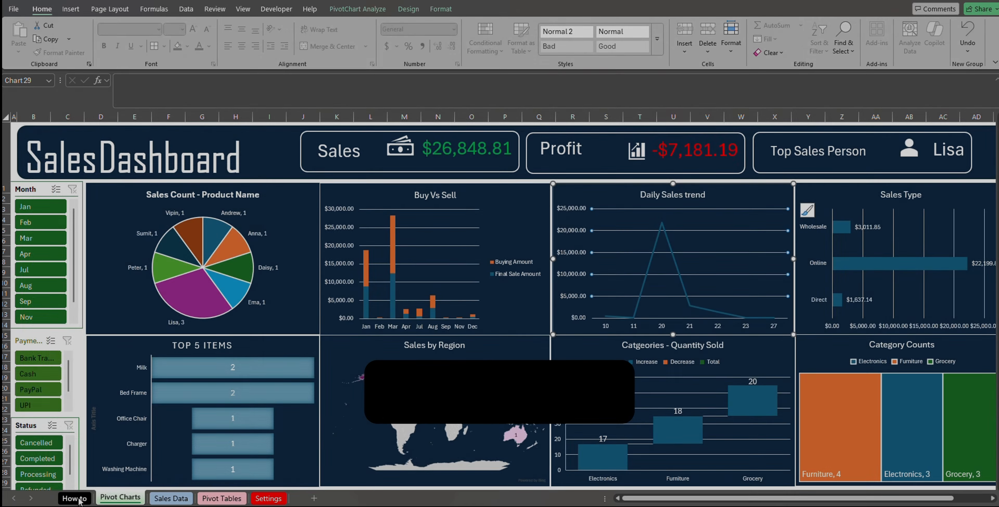
- Review the feature list from Tables to Slicers on the How to sheet and return to the Pivot Charts sheet
{"action": "left_click", "coordinate": [76, 499]}
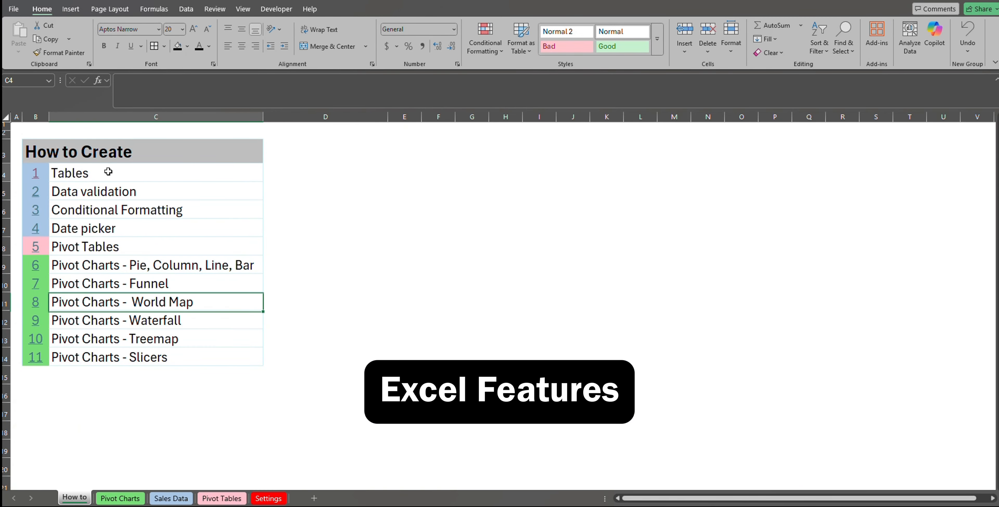
{"action": "left_click_drag", "start_coordinate": [109, 171], "coordinate": [117, 361]}
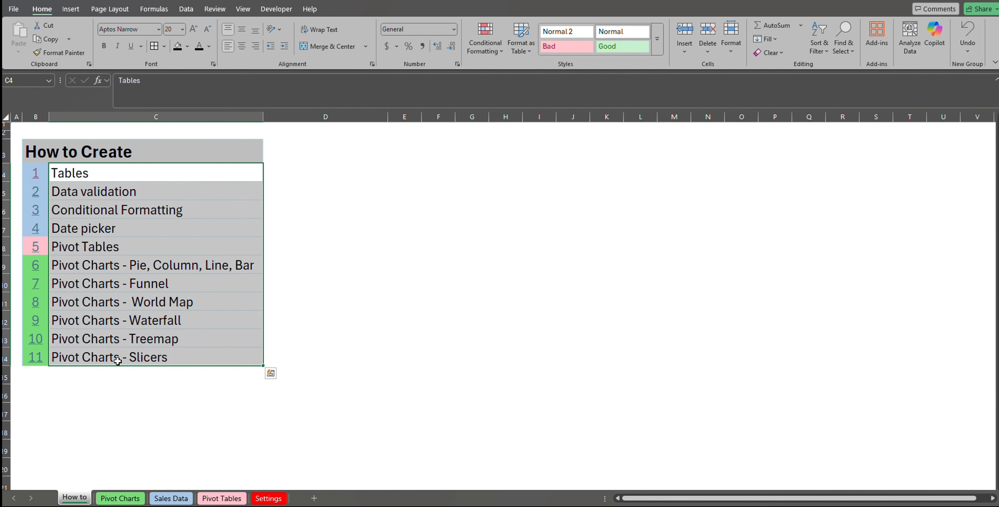
{"action": "left_click", "coordinate": [120, 499]}
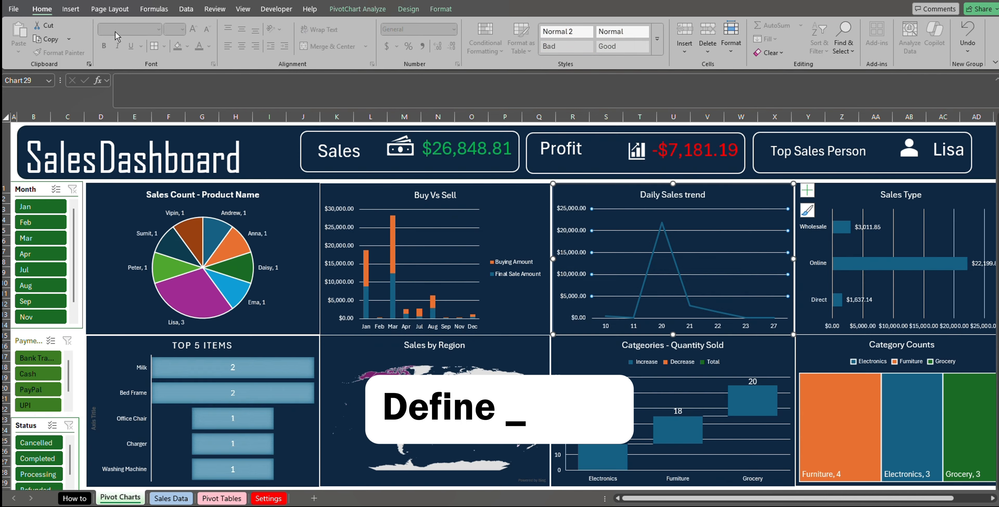
- Apply the Office theme color set to the workbook
{"action": "left_click", "coordinate": [123, 11]}
{"action": "left_click", "coordinate": [52, 25]}
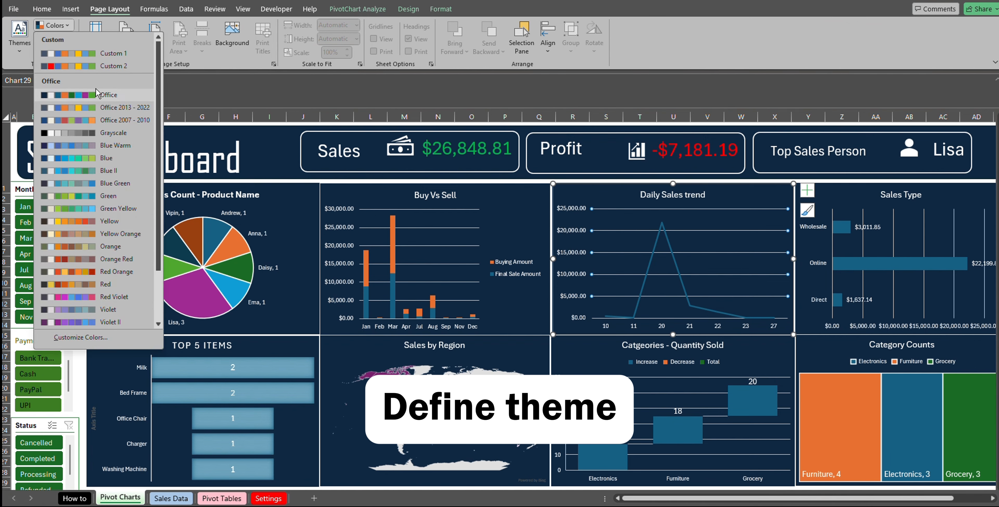
{"action": "left_click", "coordinate": [99, 95]}
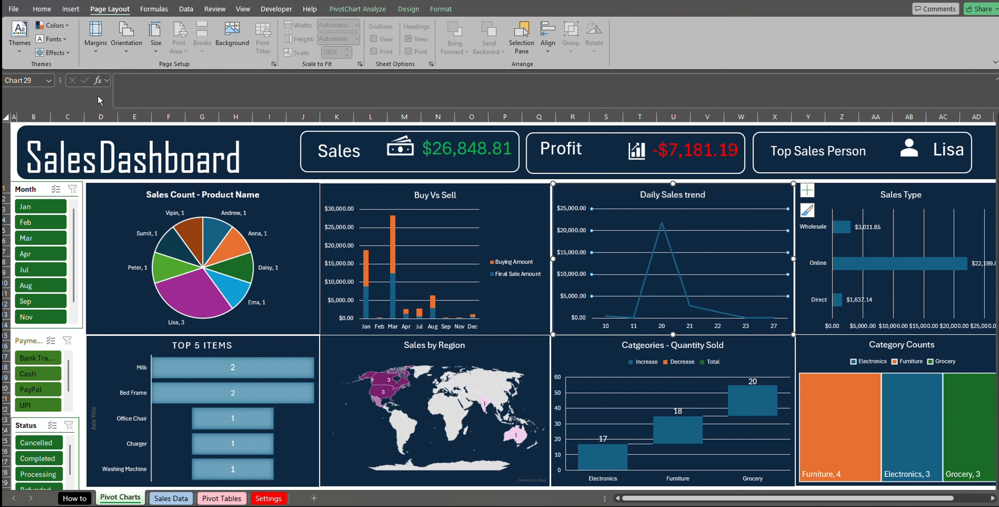
- Inspect the option lists on the Settings sheet and the full set of columns on the Sales Data sheet
{"action": "left_click", "coordinate": [267, 498]}
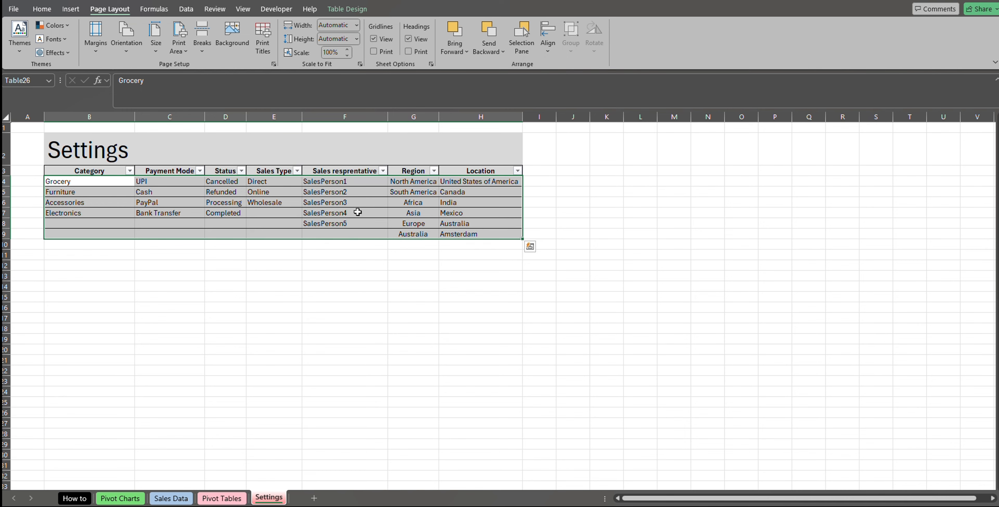
{"action": "left_click", "coordinate": [171, 499]}
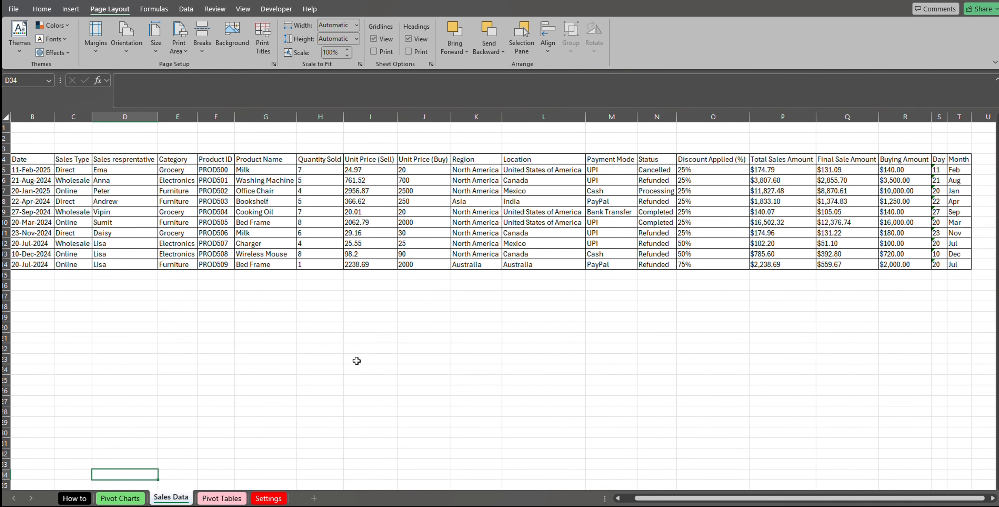
{"action": "left_click_drag", "start_coordinate": [658, 503], "coordinate": [585, 501]}
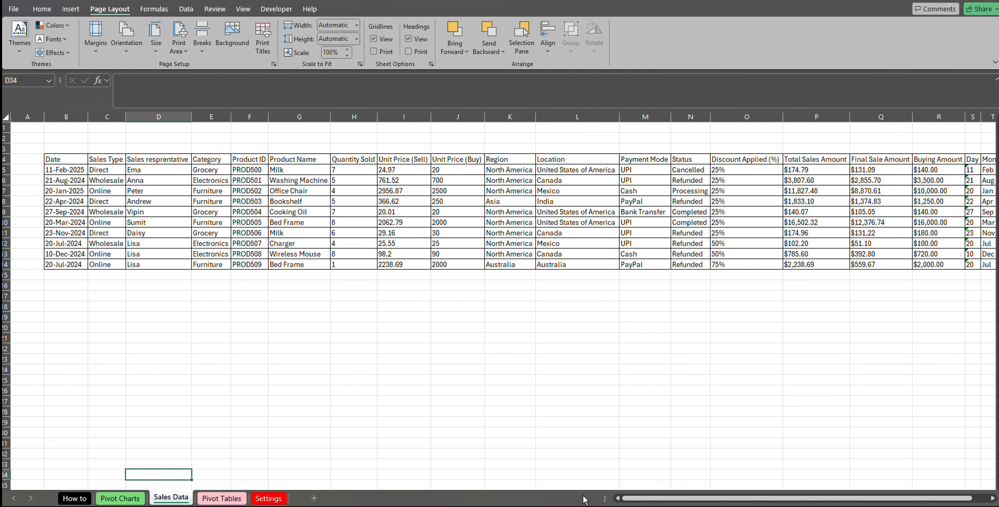
- Format the sales data range B4:T14 as a table with headers, using the black gridded light table style
{"action": "left_click", "coordinate": [58, 160]}
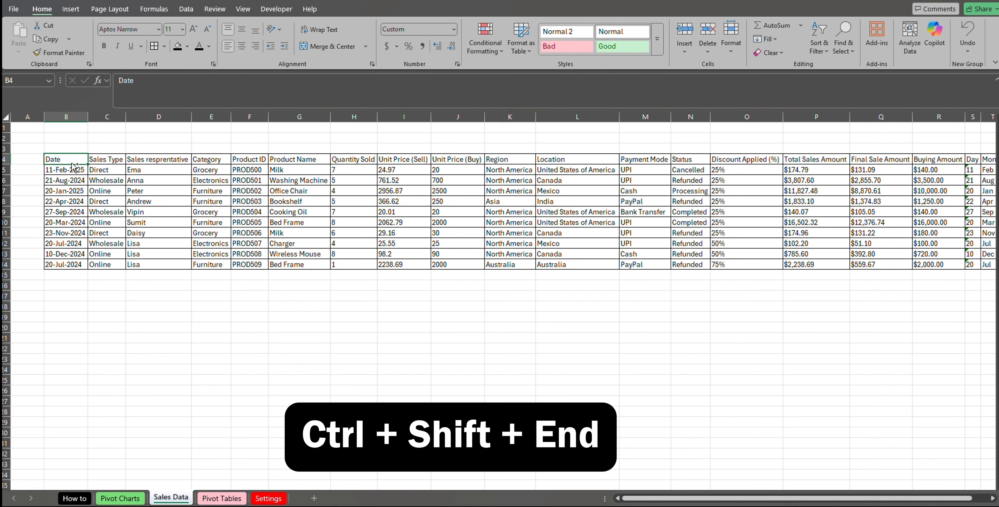
{"action": "key", "text": "ctrl+shift+End"}
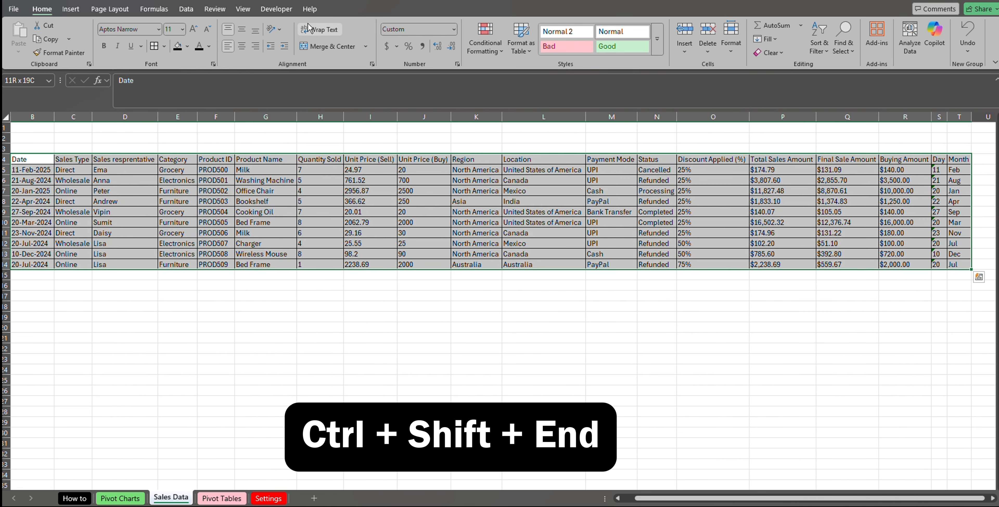
{"action": "left_click", "coordinate": [512, 52]}
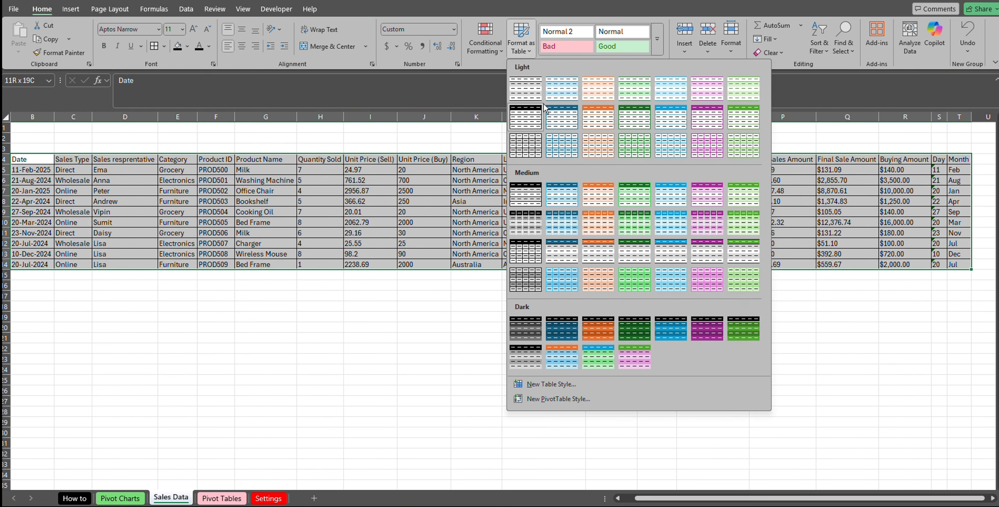
{"action": "left_click", "coordinate": [534, 144]}
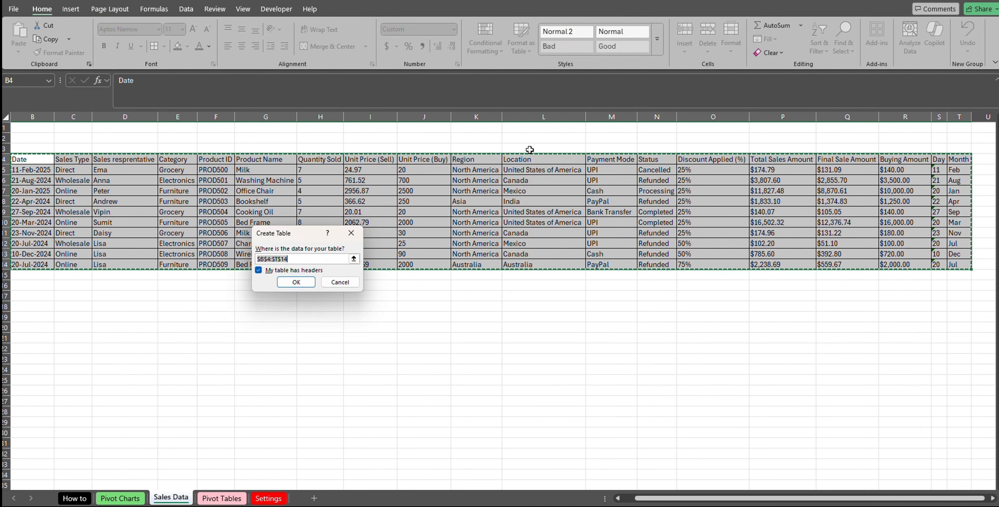
{"action": "left_click", "coordinate": [298, 281]}
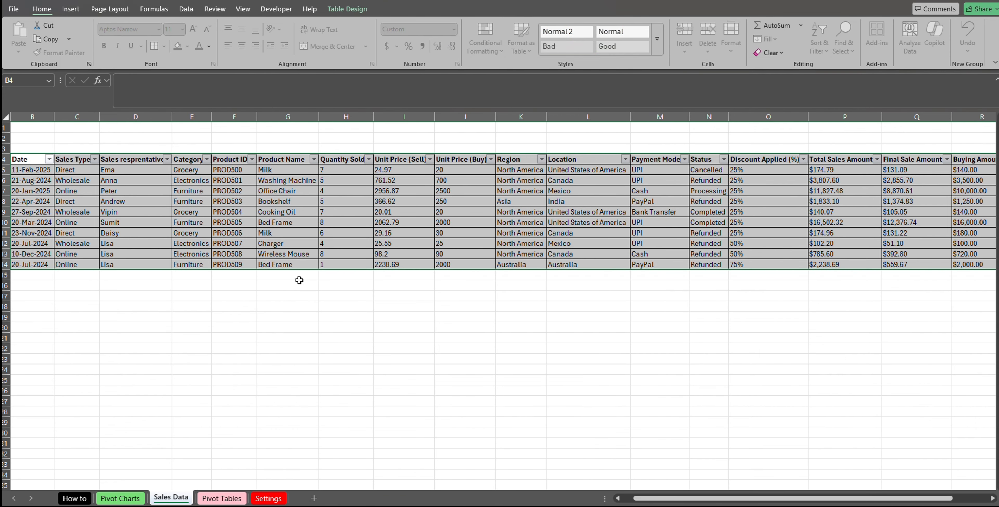
- Add a Year column to the sales table by entering the header Year in cell U4
{"action": "left_click", "coordinate": [494, 372]}
{"action": "left_click_drag", "start_coordinate": [712, 499], "coordinate": [763, 499]}
{"action": "left_click", "coordinate": [970, 156]}
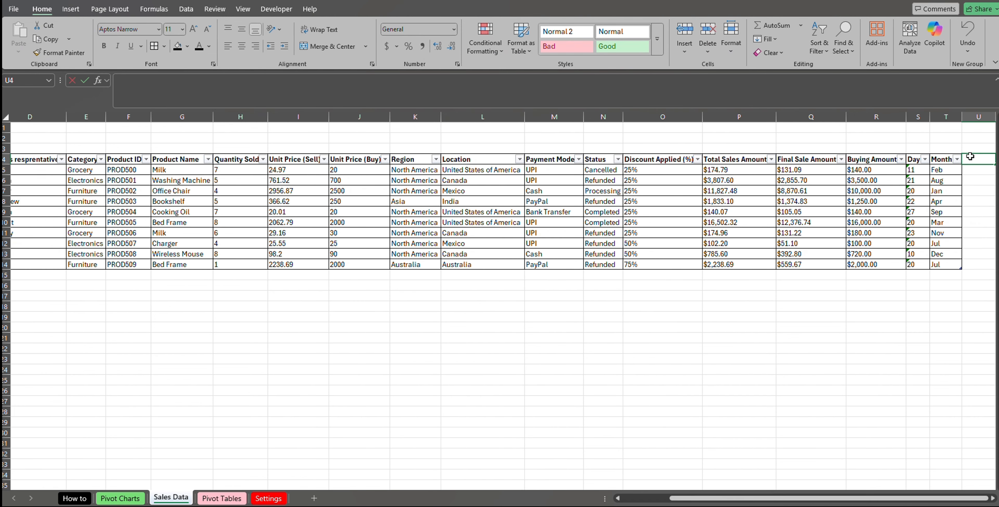
{"action": "type", "text": "Year"}
{"action": "key", "text": "Return"}
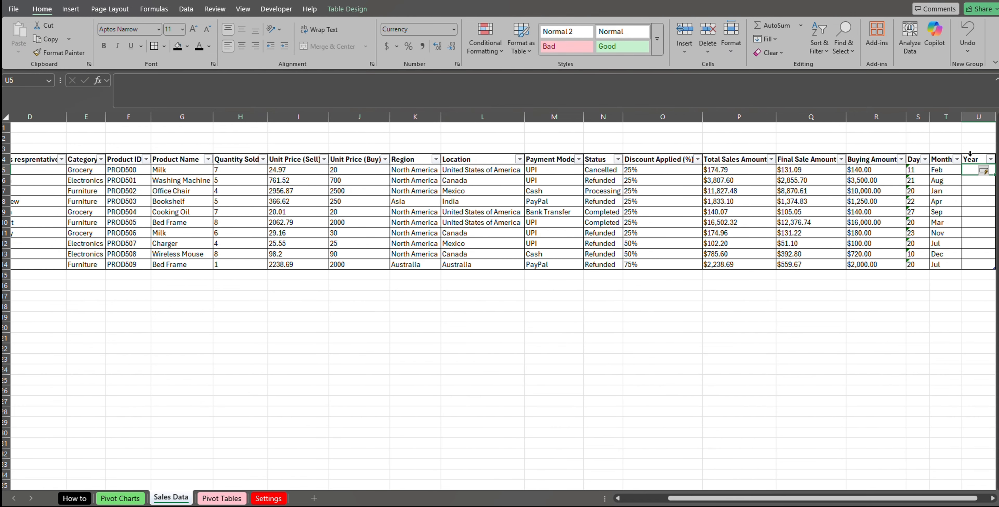
{"action": "left_click_drag", "start_coordinate": [935, 500], "coordinate": [945, 499]}
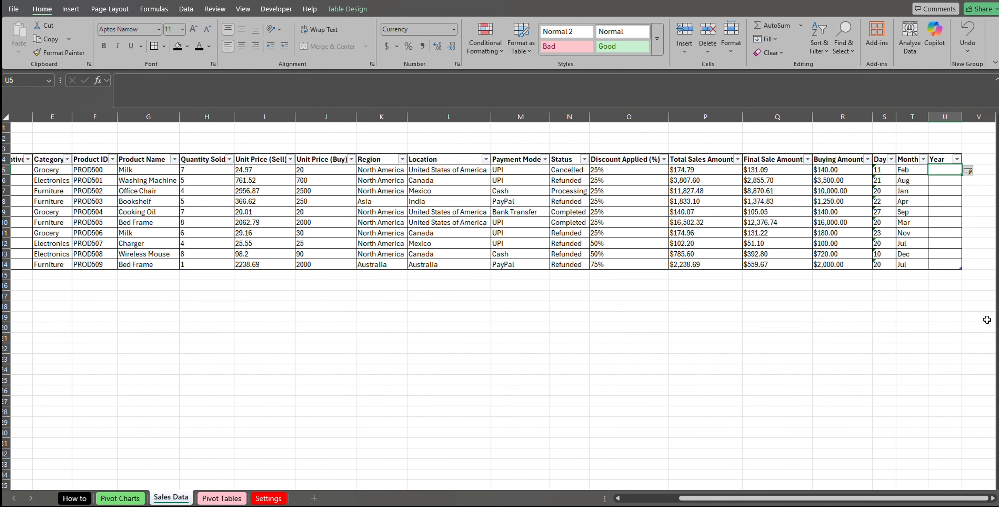
{"action": "type", "text": "="}
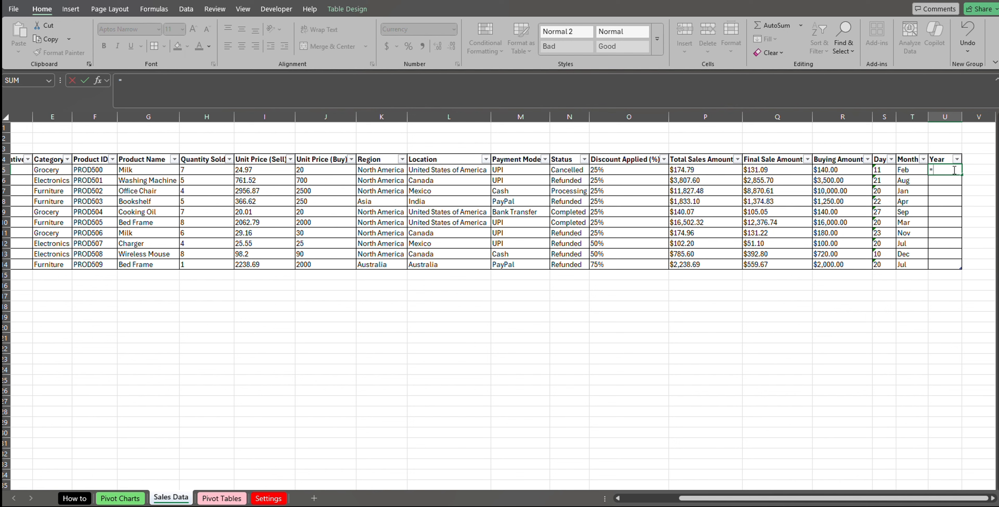
{"action": "type", "text": "TE"}
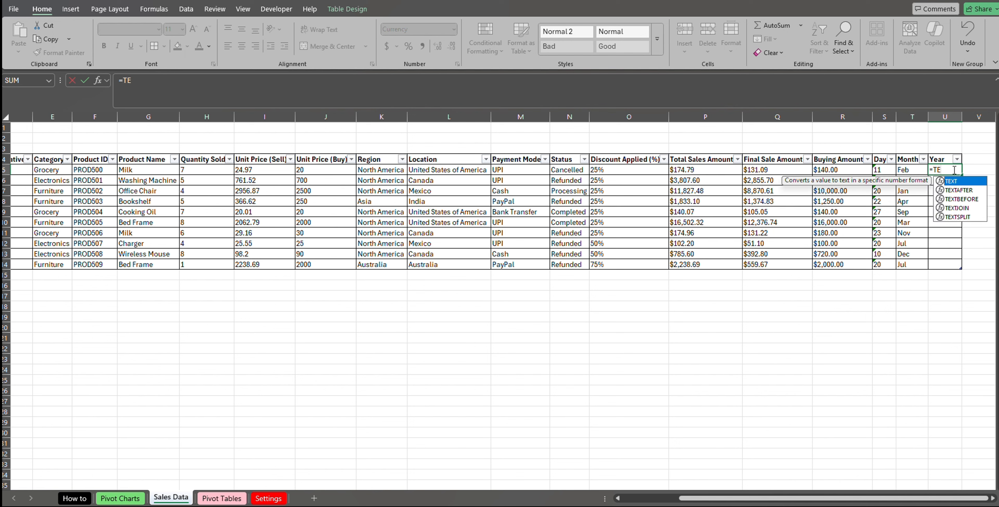
{"action": "type", "text": "XT("}
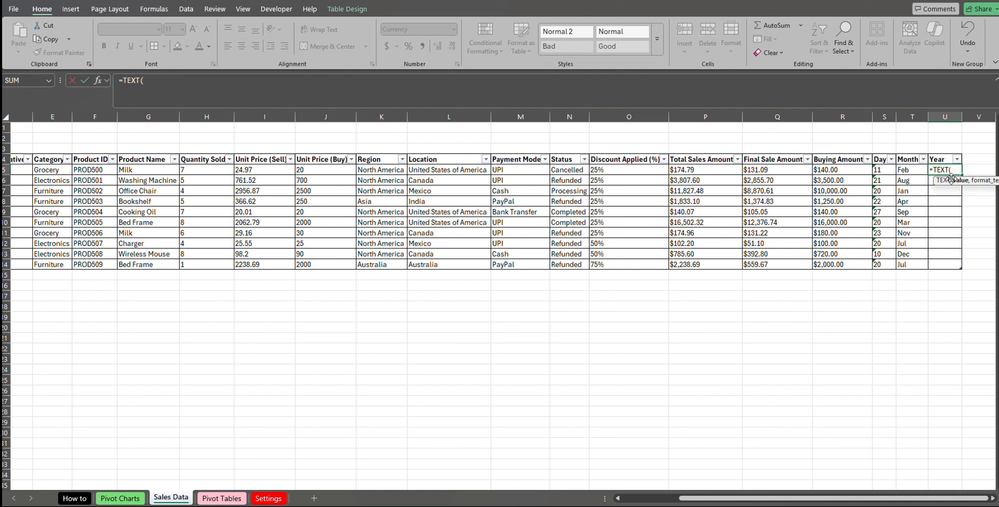
{"action": "left_click_drag", "start_coordinate": [730, 499], "coordinate": [671, 498]}
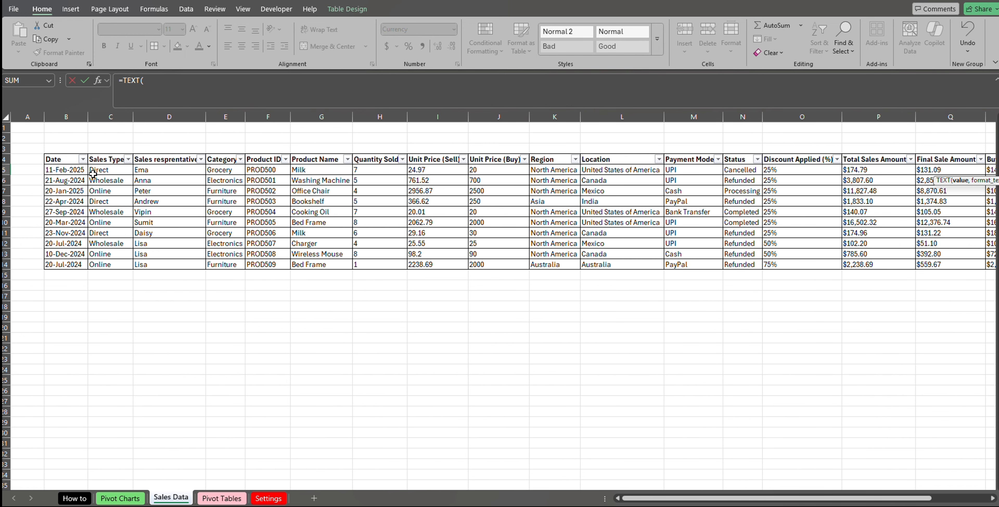
{"action": "left_click", "coordinate": [82, 170]}
{"action": "type", "text": ", \"y"}
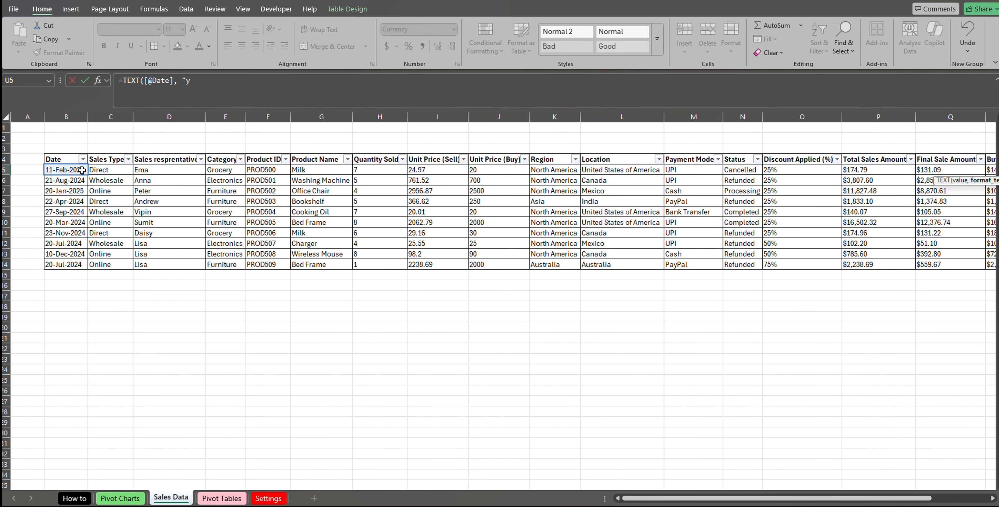
{"action": "type", "text": "yyy\")"}
{"action": "key", "text": "Return"}
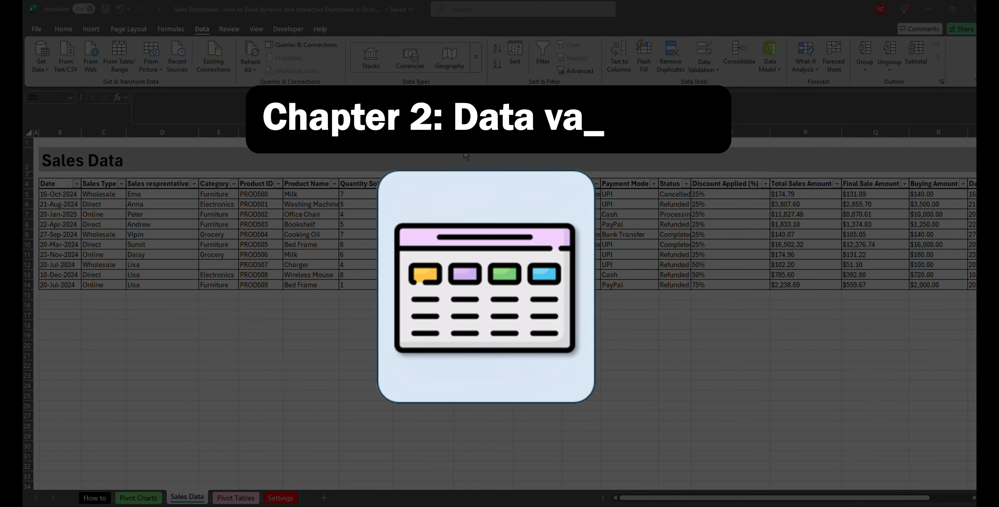
- Examine the repeated entries in the Sales Type and Category columns of the Sales Data table
{"action": "left_click_drag", "start_coordinate": [108, 201], "coordinate": [124, 288]}
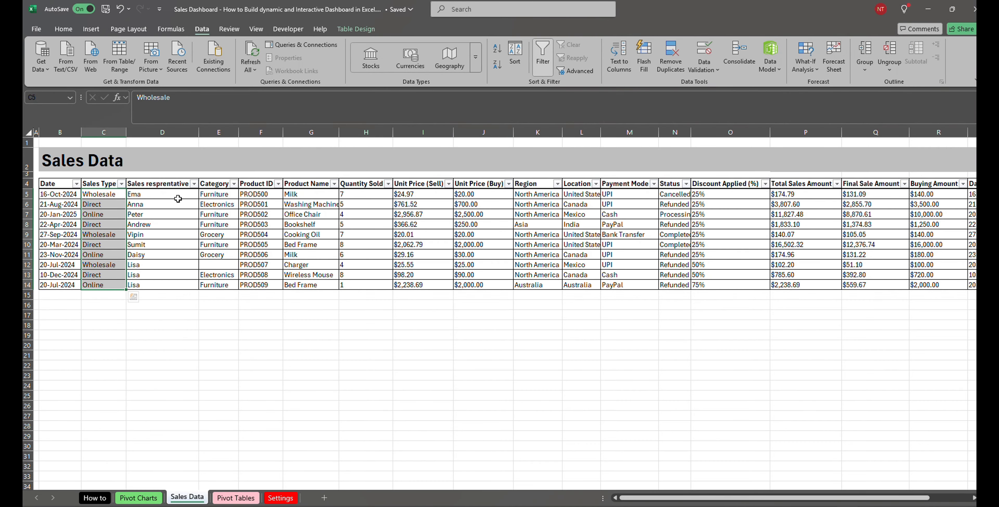
{"action": "left_click_drag", "start_coordinate": [233, 193], "coordinate": [231, 283]}
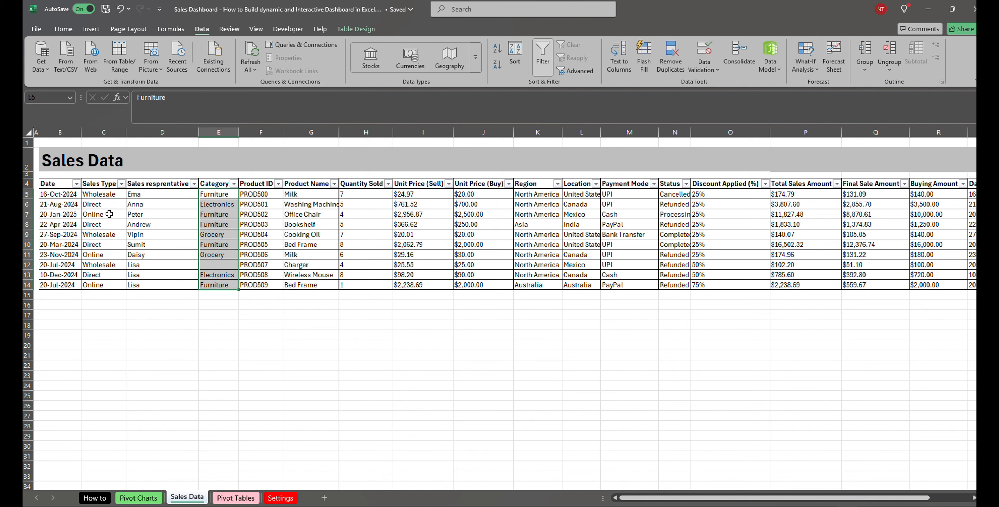
{"action": "left_click", "coordinate": [117, 204]}
{"action": "left_click", "coordinate": [108, 221]}
{"action": "left_click", "coordinate": [101, 256]}
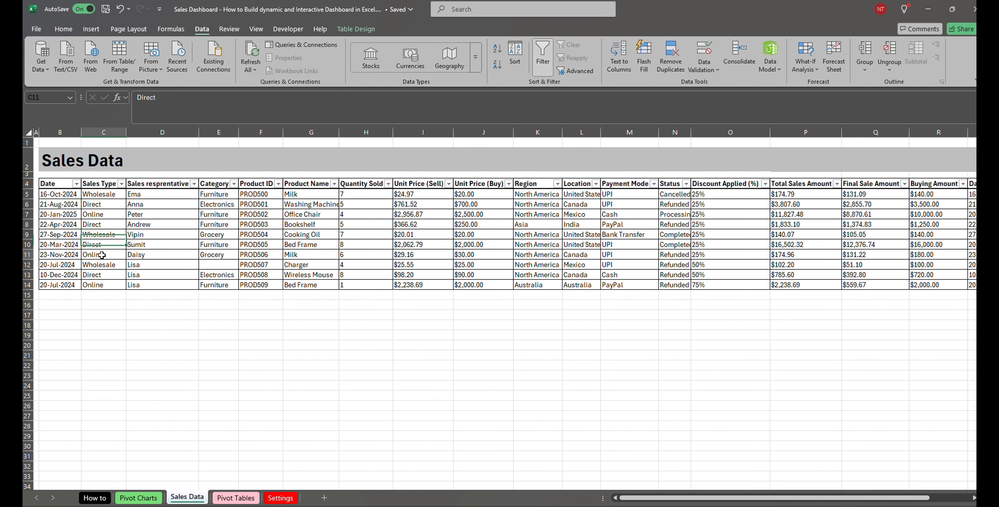
{"action": "left_click", "coordinate": [106, 282]}
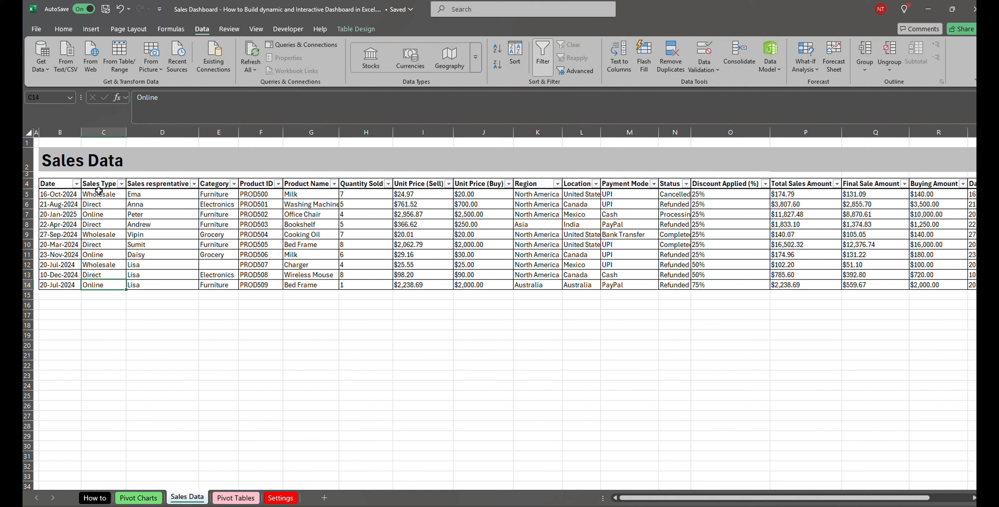
- Clear the Sales Type entries in rows 5 to 14 and give those cells list validation with the source Direct, Wholesale, Online
{"action": "left_click_drag", "start_coordinate": [104, 194], "coordinate": [115, 281]}
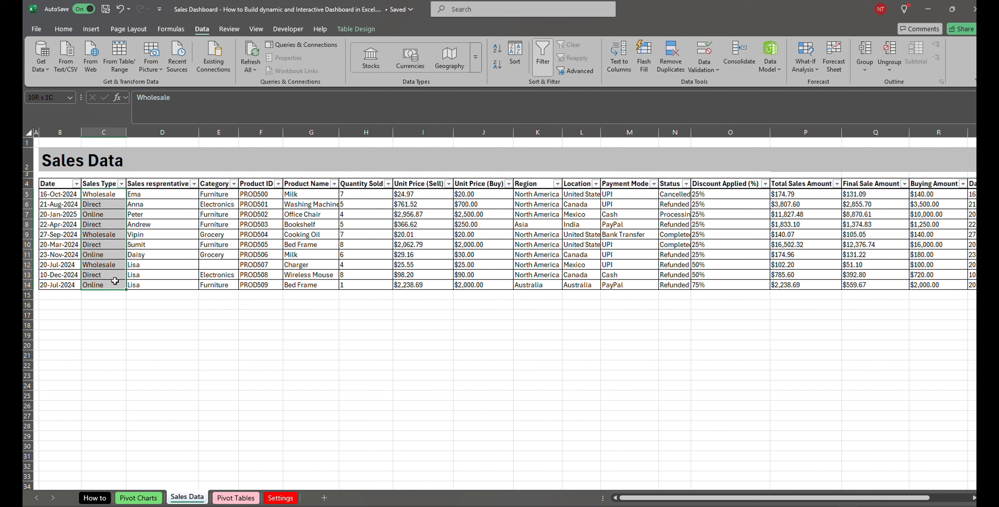
{"action": "key", "text": "Delete"}
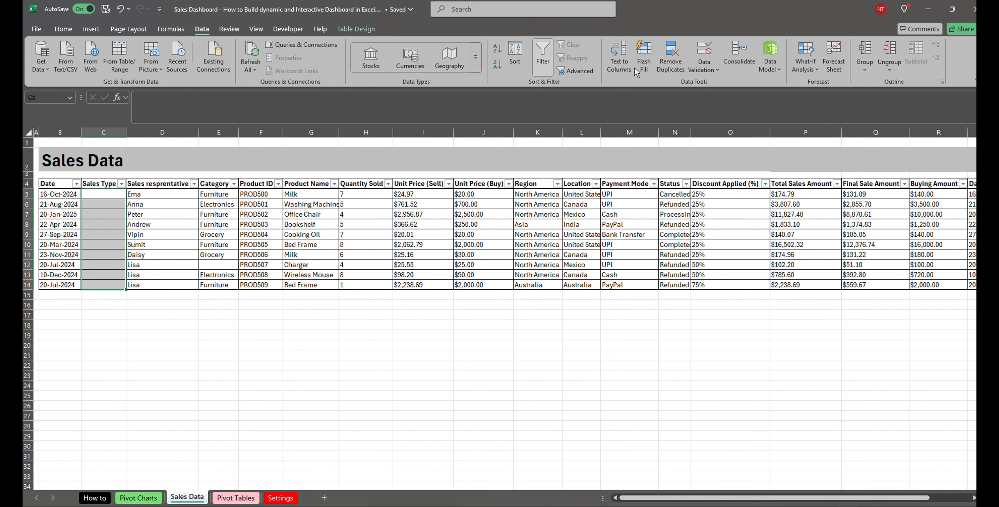
{"action": "left_click", "coordinate": [717, 69]}
{"action": "left_click", "coordinate": [710, 84]}
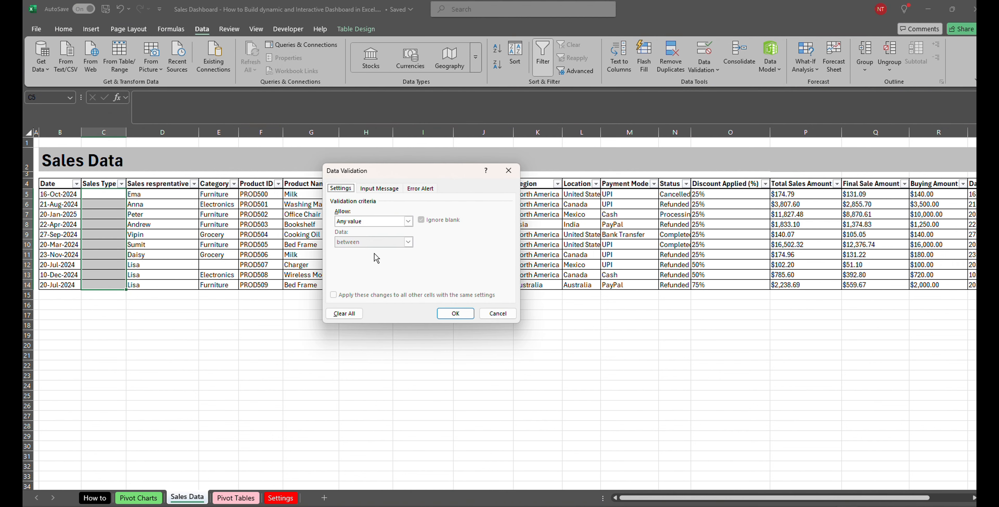
{"action": "left_click", "coordinate": [368, 222]}
{"action": "left_click", "coordinate": [361, 250]}
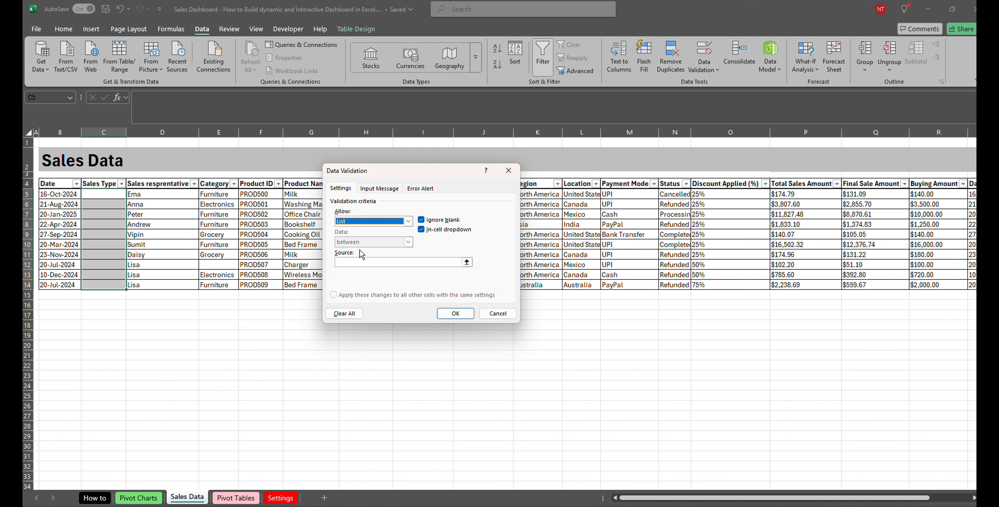
{"action": "left_click", "coordinate": [364, 263]}
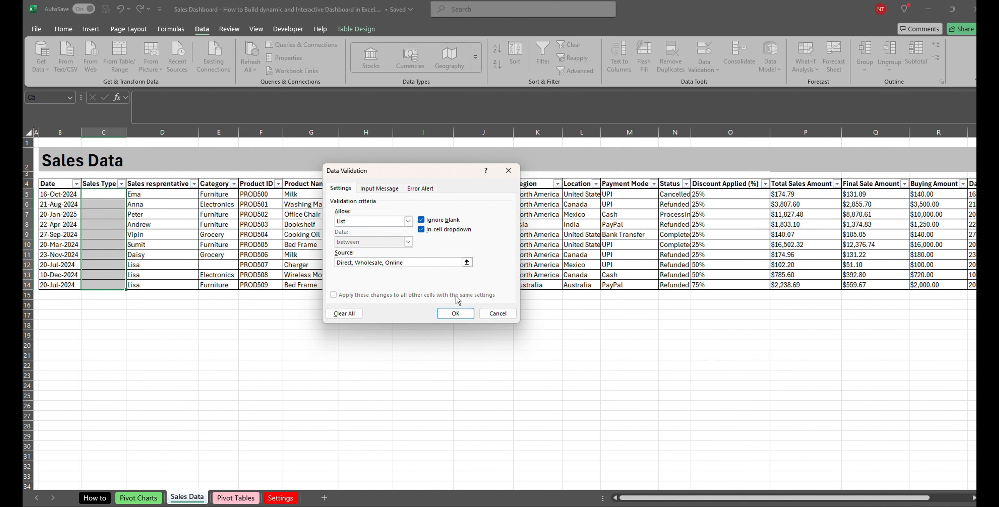
{"action": "left_click", "coordinate": [456, 314]}
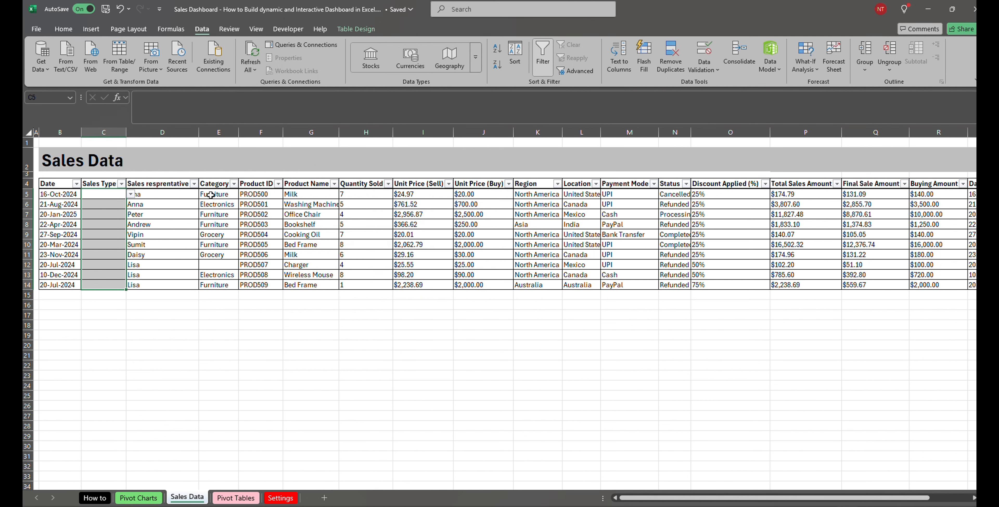
- Pick Sales Type values from the validation list: Direct in C5, Wholesale in C6 and Online in C7
{"action": "left_click", "coordinate": [119, 205]}
{"action": "left_click", "coordinate": [116, 195]}
{"action": "left_click", "coordinate": [130, 193]}
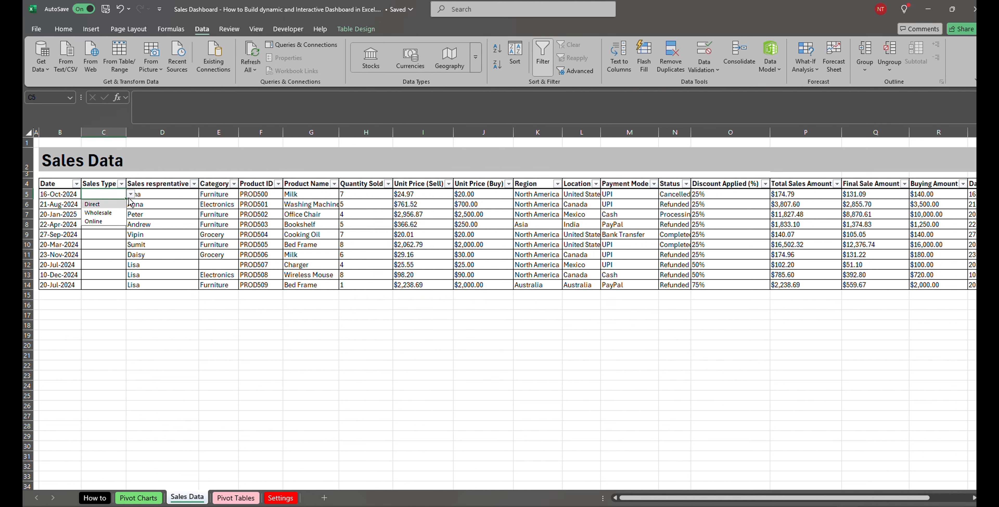
{"action": "left_click", "coordinate": [113, 205]}
{"action": "left_click", "coordinate": [113, 205]}
{"action": "left_click", "coordinate": [131, 205]}
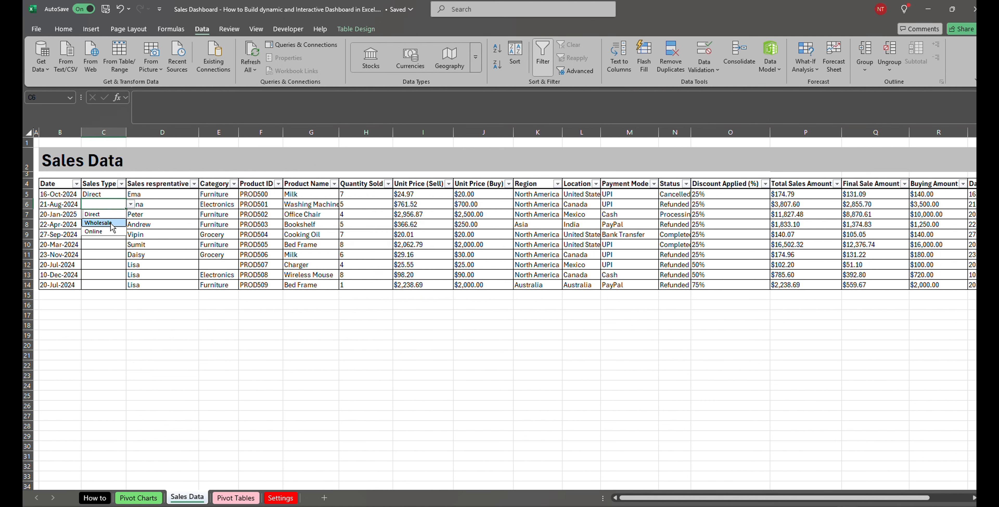
{"action": "left_click", "coordinate": [117, 220]}
{"action": "left_click", "coordinate": [120, 220]}
{"action": "left_click", "coordinate": [131, 214]}
{"action": "left_click", "coordinate": [93, 242]}
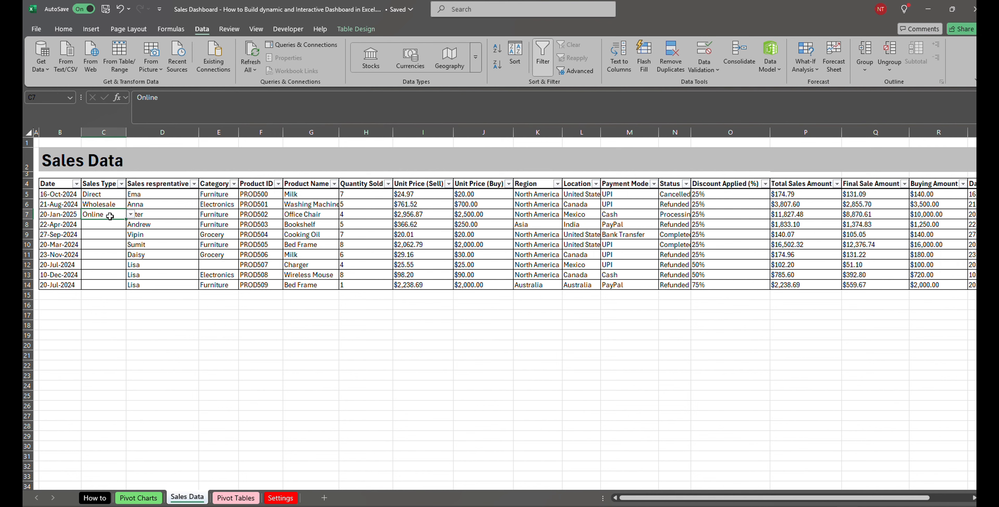
- Fill the remaining Sales Type cells by copying C5:C7 into C8:C13 and the Online entry of C13 into C14
{"action": "left_click_drag", "start_coordinate": [111, 196], "coordinate": [107, 284]}
{"action": "key", "text": "ctrl+c"}
{"action": "key", "text": "ctrl+v"}
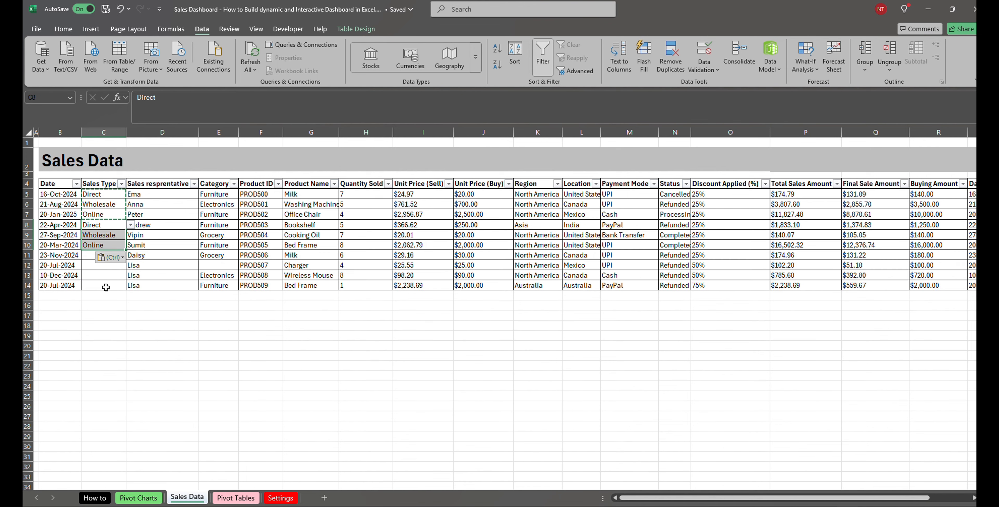
{"action": "left_click", "coordinate": [91, 256]}
{"action": "key", "text": "ctrl+v"}
{"action": "left_click", "coordinate": [92, 288]}
{"action": "key", "text": "Up"}
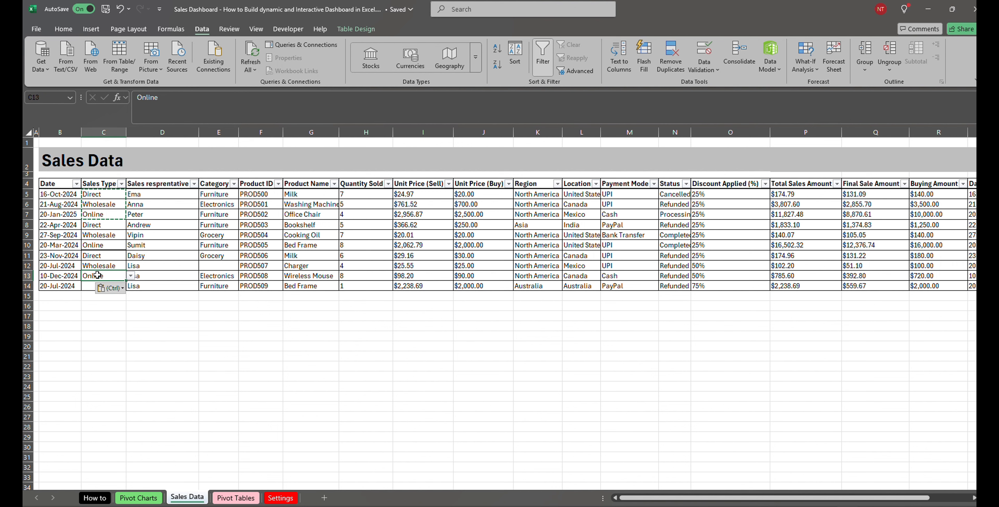
{"action": "key", "text": "ctrl+c"}
{"action": "left_click", "coordinate": [90, 285]}
{"action": "key", "text": "ctrl+v"}
{"action": "left_click", "coordinate": [162, 317]}
{"action": "left_click", "coordinate": [104, 215]}
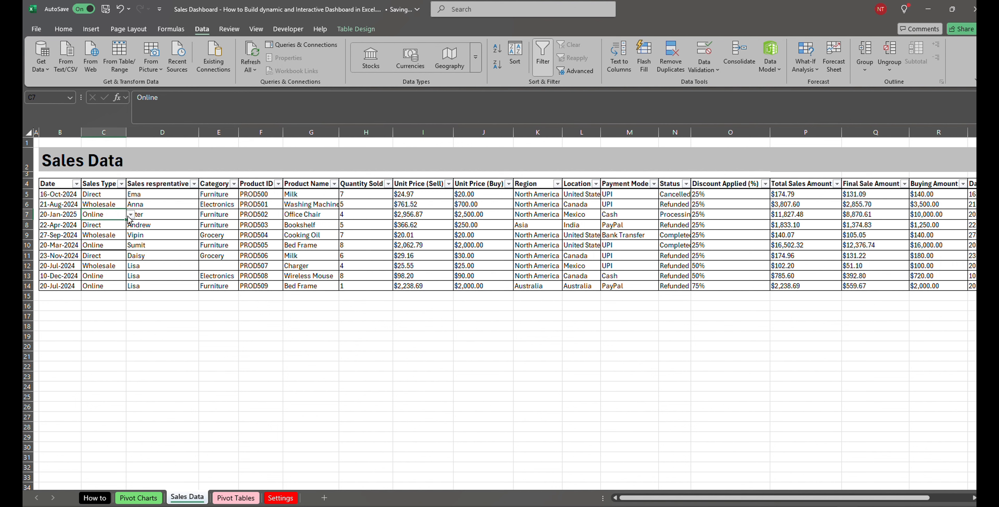
{"action": "left_click", "coordinate": [131, 214]}
{"action": "left_click", "coordinate": [113, 266]}
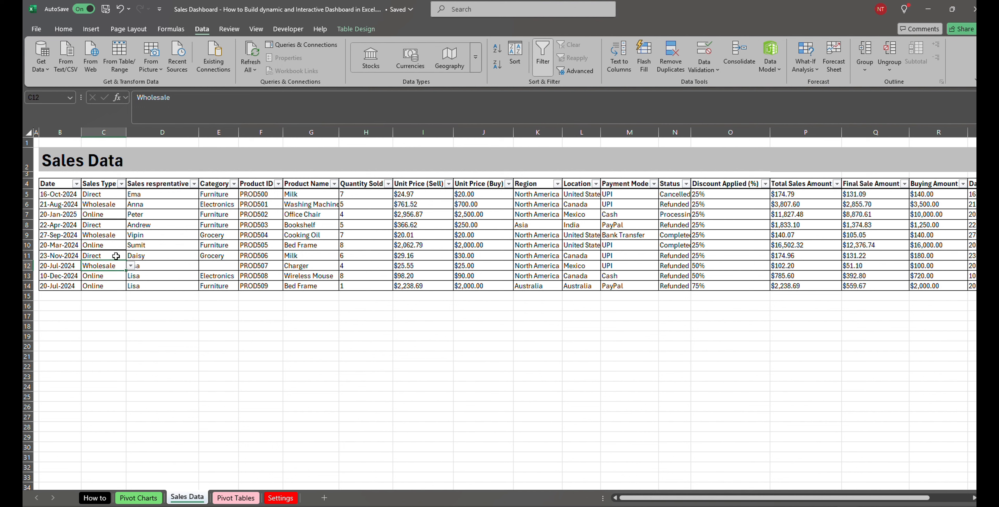
- Clear the Category entries in rows 5 to 14 and give those cells list validation with the source =Settings!$B$4:$B$7
{"action": "left_click_drag", "start_coordinate": [215, 194], "coordinate": [222, 288]}
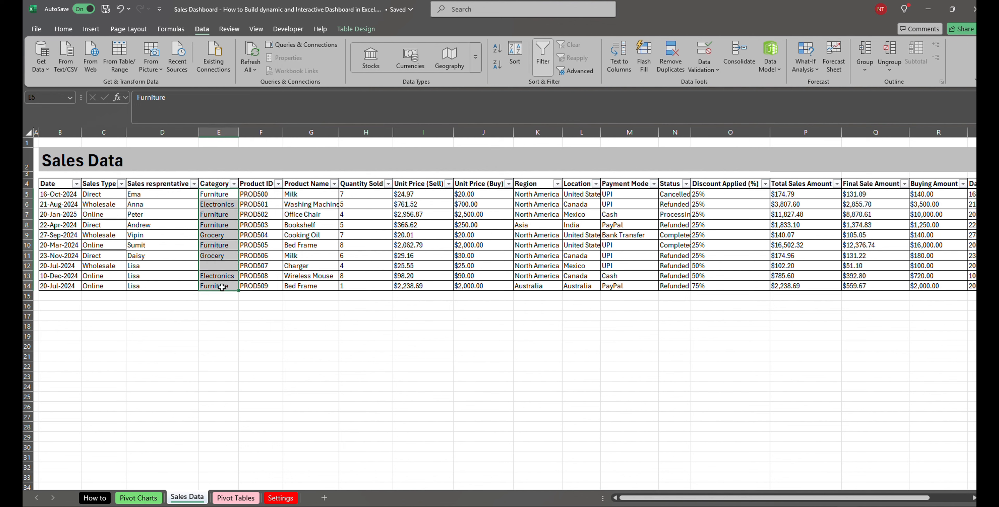
{"action": "key", "text": "Delete"}
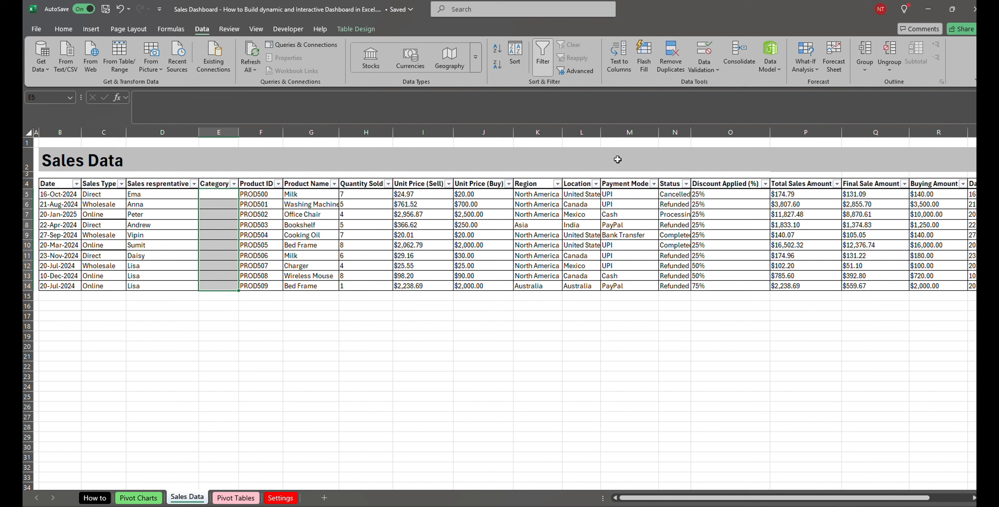
{"action": "left_click", "coordinate": [704, 65]}
{"action": "left_click", "coordinate": [733, 83]}
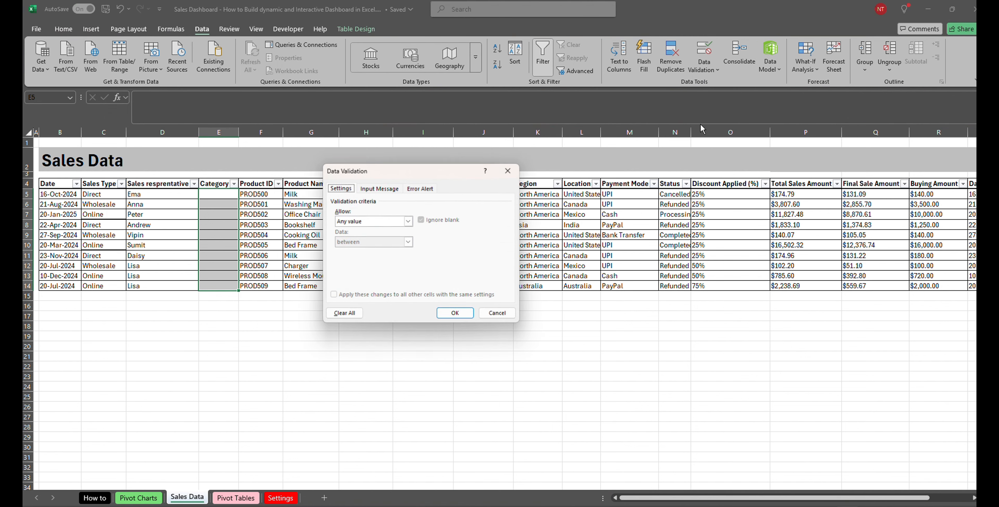
{"action": "left_click", "coordinate": [408, 221]}
{"action": "left_click", "coordinate": [368, 252]}
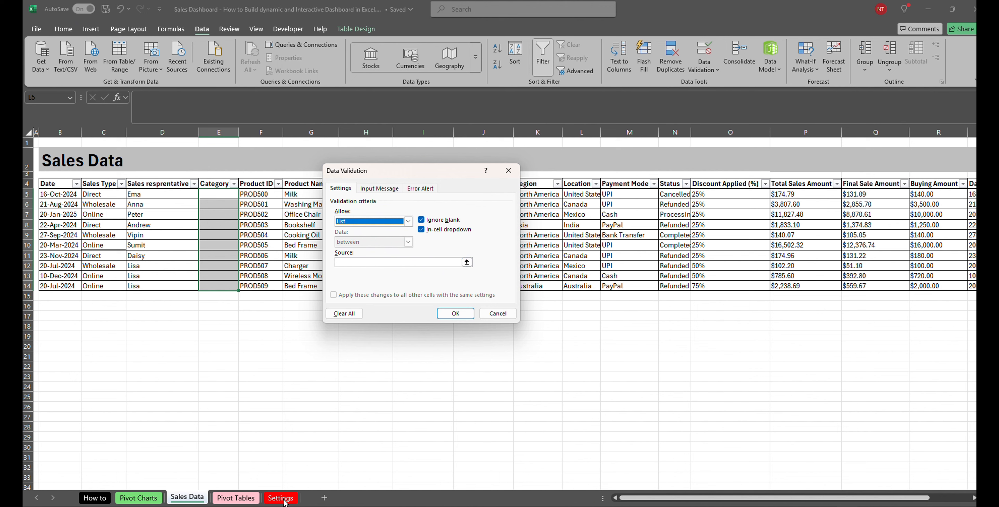
{"action": "left_click", "coordinate": [466, 262]}
{"action": "left_click", "coordinate": [280, 498]}
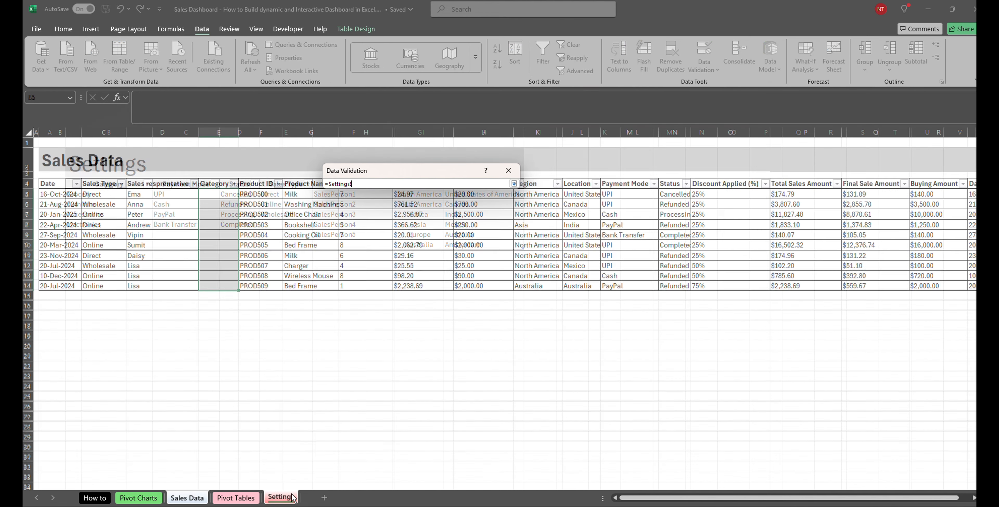
{"action": "left_click_drag", "start_coordinate": [433, 173], "coordinate": [668, 186]}
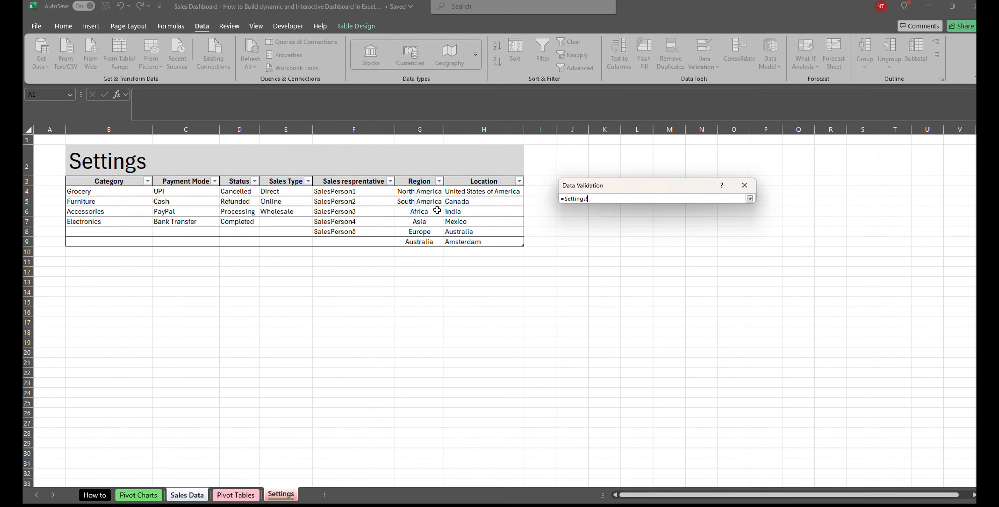
{"action": "left_click_drag", "start_coordinate": [101, 191], "coordinate": [111, 218]}
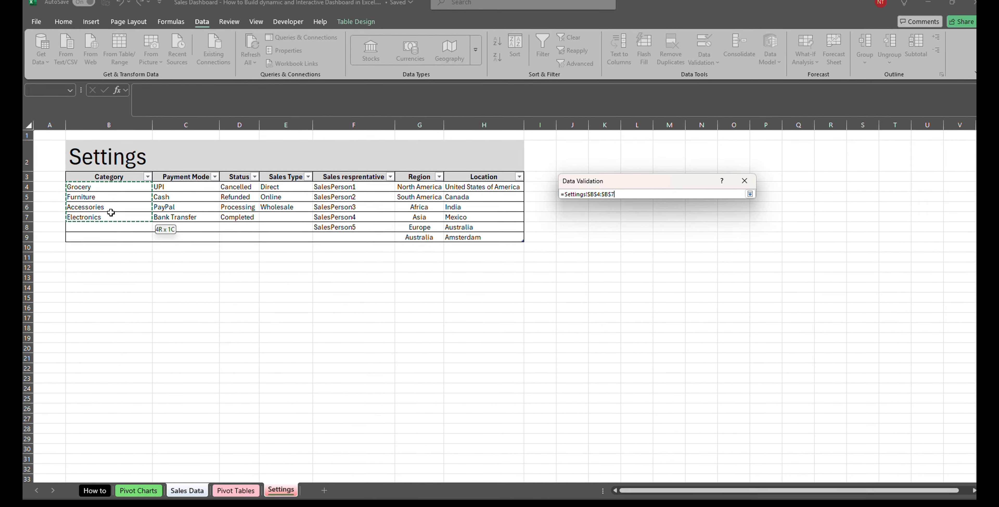
{"action": "left_click", "coordinate": [750, 194]}
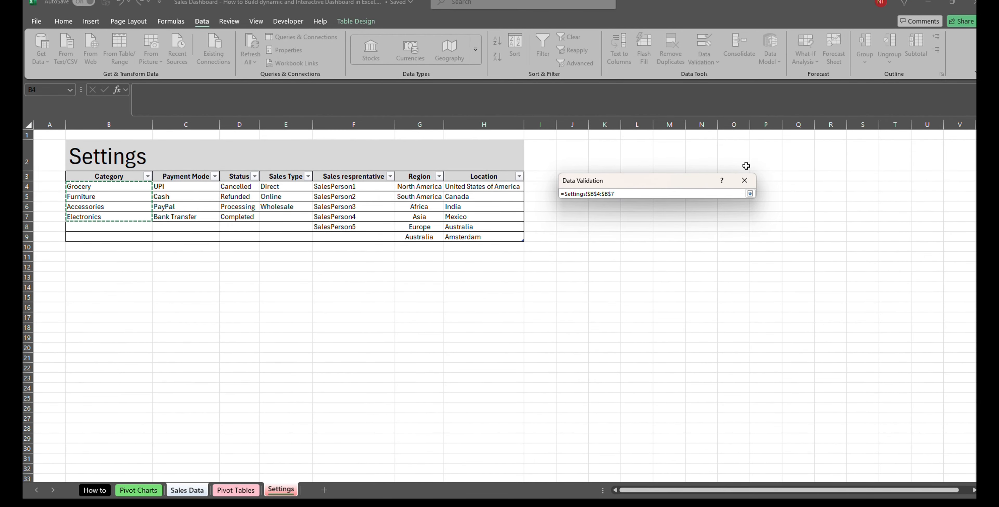
{"action": "left_click", "coordinate": [691, 323]}
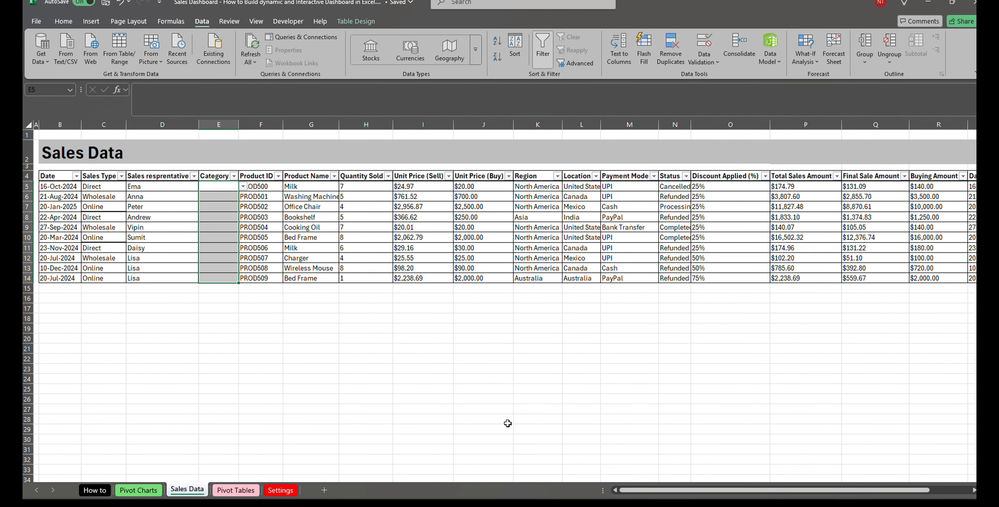
- Pick categories from the validation list: Grocery in E5, Electronics in E6 and Furniture in E7
{"action": "left_click", "coordinate": [229, 188]}
{"action": "left_click", "coordinate": [243, 187]}
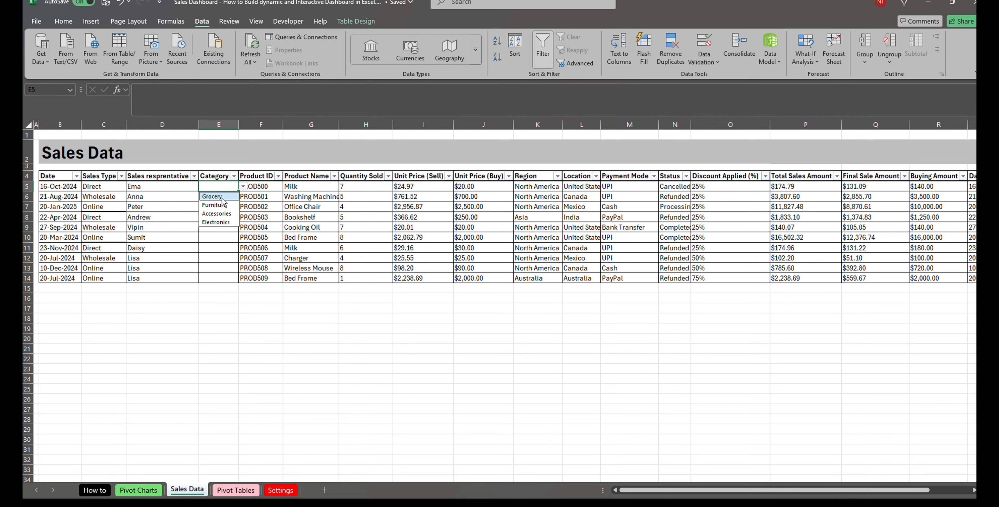
{"action": "left_click", "coordinate": [229, 199]}
{"action": "left_click", "coordinate": [224, 198]}
{"action": "left_click", "coordinate": [243, 197]}
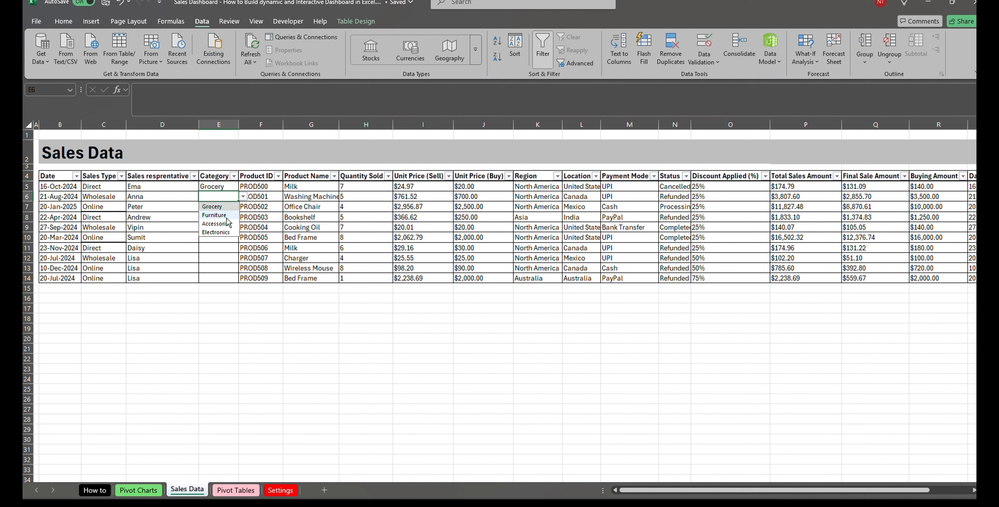
{"action": "left_click", "coordinate": [216, 233]}
{"action": "left_click", "coordinate": [229, 207]}
{"action": "left_click", "coordinate": [243, 207]}
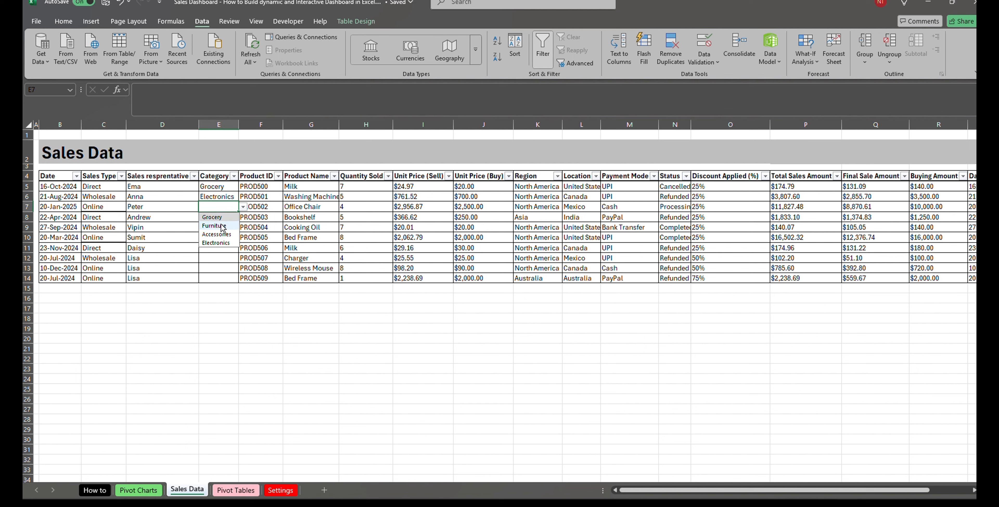
{"action": "left_click", "coordinate": [219, 226]}
- Choose the listed categories for the next three rows: Furniture in E8, Grocery in E9 and Furniture in E10
{"action": "left_click", "coordinate": [227, 217]}
{"action": "left_click", "coordinate": [243, 218]}
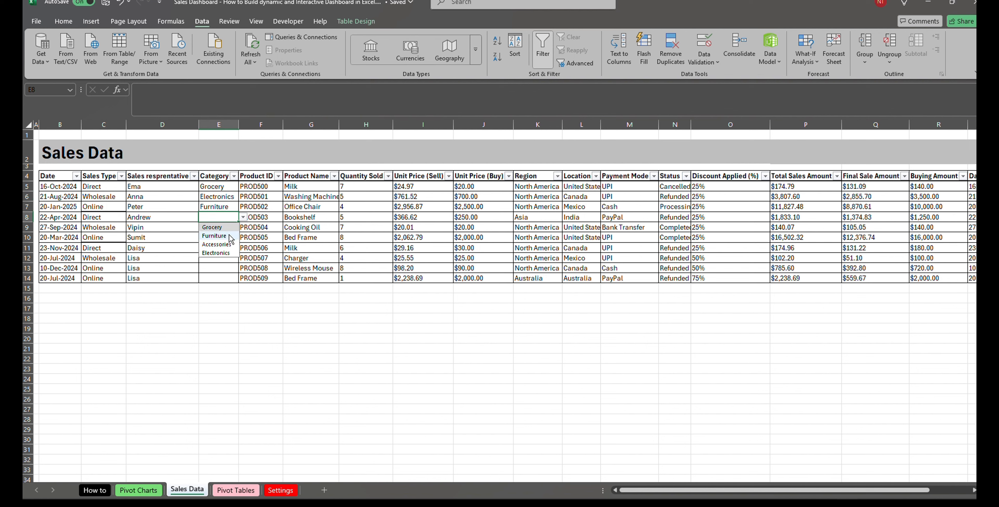
{"action": "left_click", "coordinate": [214, 236]}
{"action": "left_click", "coordinate": [227, 227]}
{"action": "left_click", "coordinate": [244, 228]}
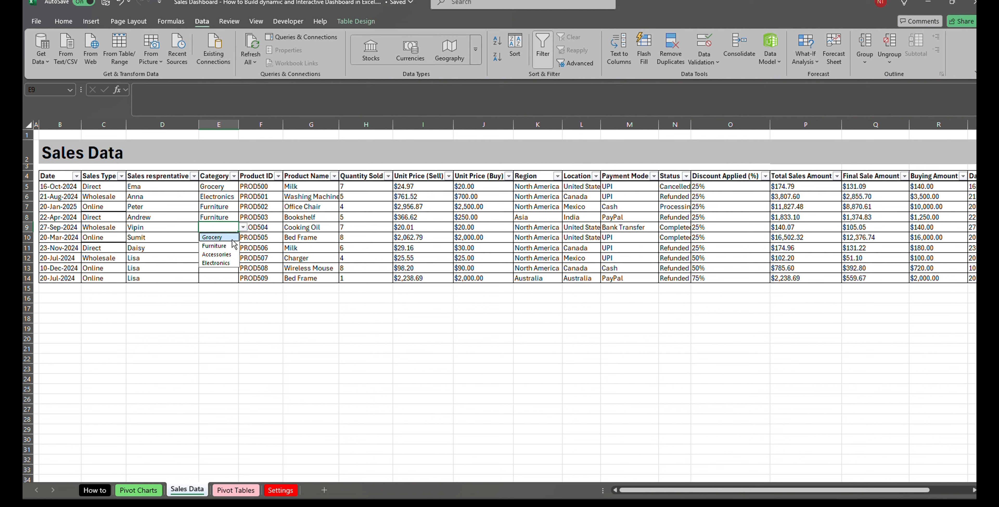
{"action": "left_click", "coordinate": [213, 237]}
{"action": "left_click", "coordinate": [227, 237]}
{"action": "left_click", "coordinate": [243, 237]}
{"action": "left_click", "coordinate": [215, 255]}
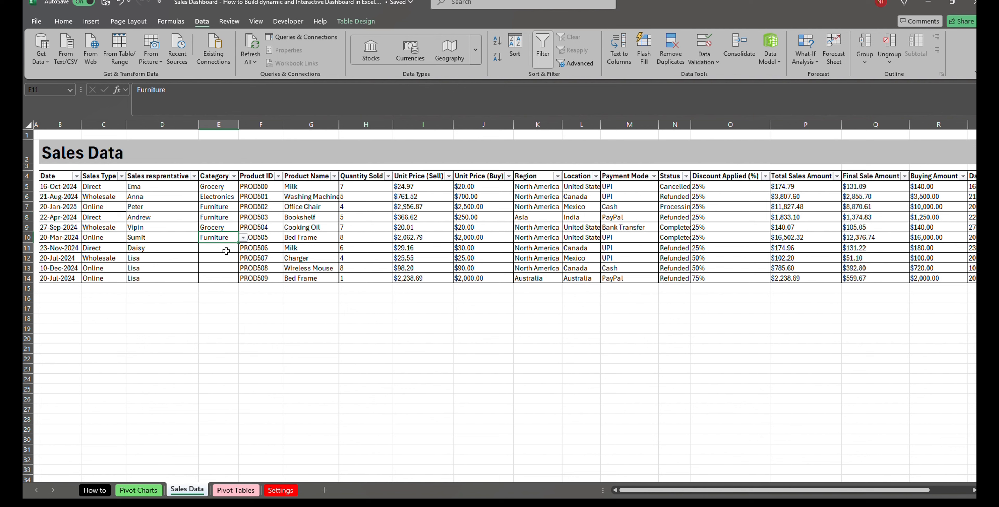
- Complete the Category column from the list with Grocery in E11, Electronics in E12 and E13, and Furniture in E14
{"action": "left_click", "coordinate": [227, 251]}
{"action": "left_click", "coordinate": [243, 248]}
{"action": "left_click", "coordinate": [212, 258]}
{"action": "left_click", "coordinate": [217, 258]}
{"action": "left_click", "coordinate": [243, 258]}
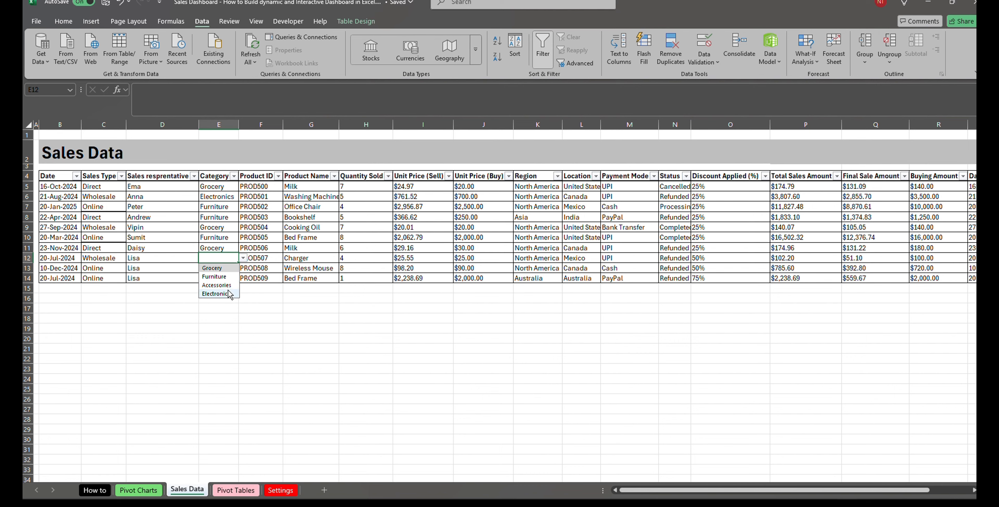
{"action": "left_click", "coordinate": [215, 293]}
{"action": "left_click", "coordinate": [227, 268]}
{"action": "left_click", "coordinate": [243, 268]}
{"action": "left_click", "coordinate": [215, 303]}
{"action": "left_click", "coordinate": [227, 278]}
{"action": "left_click", "coordinate": [244, 278]}
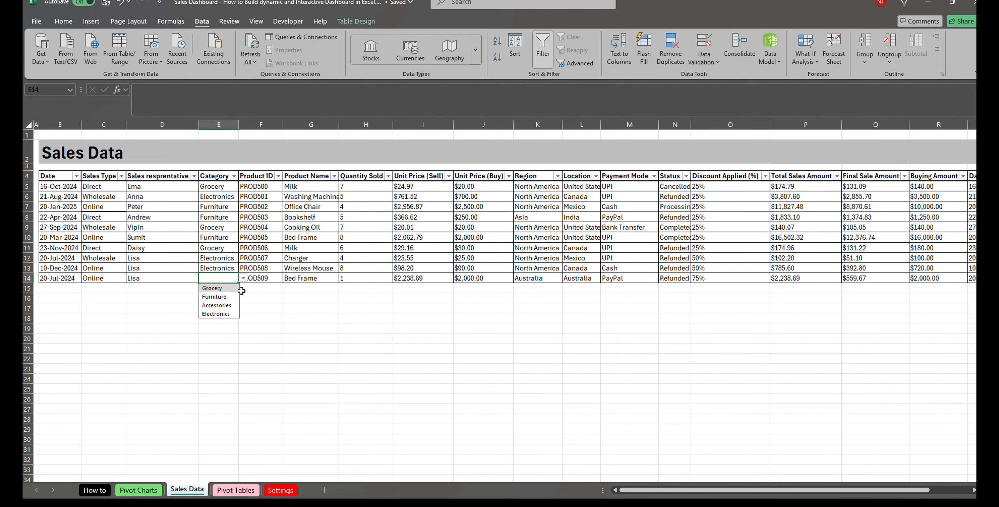
{"action": "left_click", "coordinate": [214, 297]}
{"action": "left_click", "coordinate": [310, 338]}
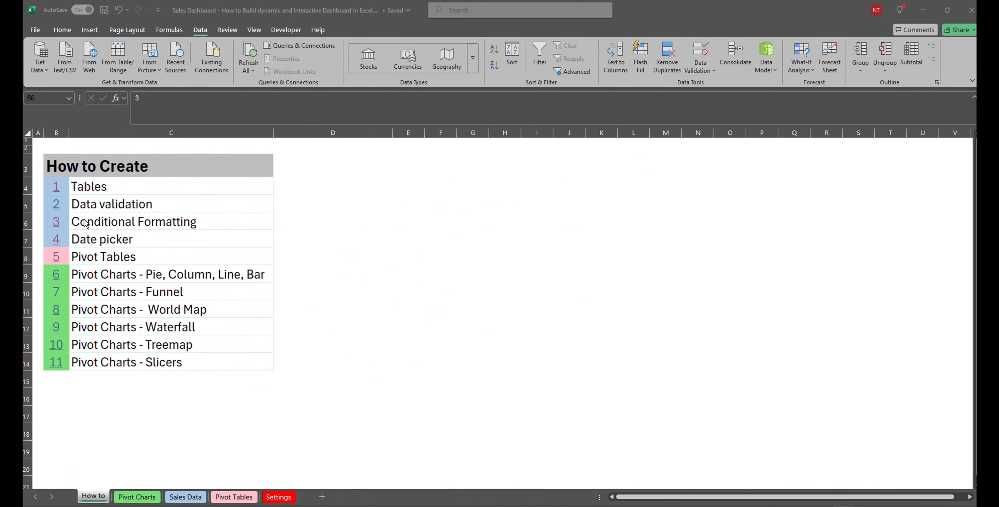
- Follow the Conditional Formatting link on the How to sheet to the sales data and view the available conditional formatting options
{"action": "left_click", "coordinate": [58, 228]}
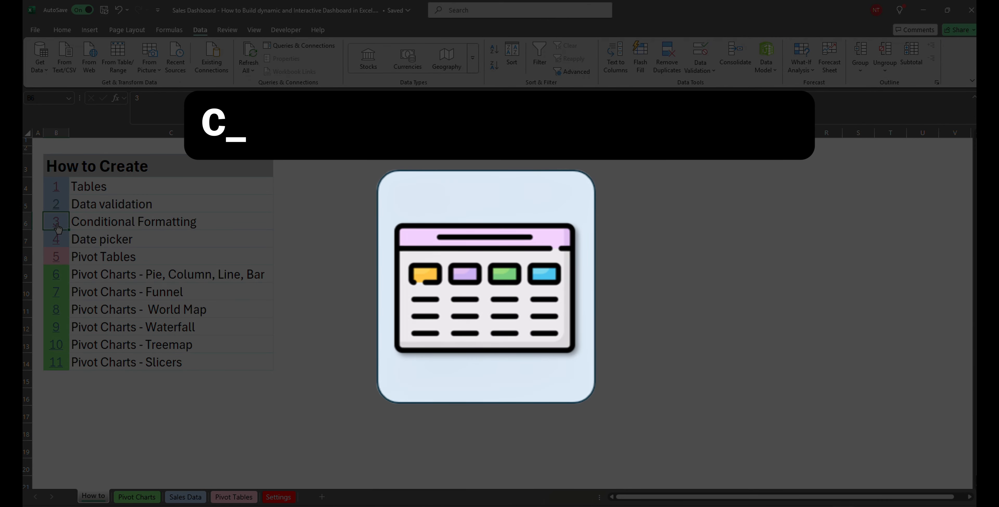
{"action": "left_click", "coordinate": [57, 228]}
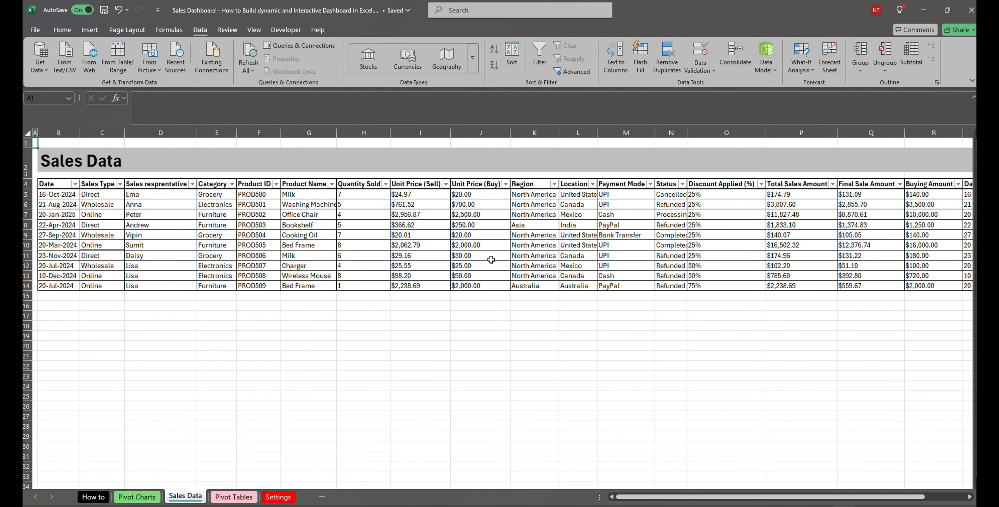
{"action": "left_click", "coordinate": [62, 30]}
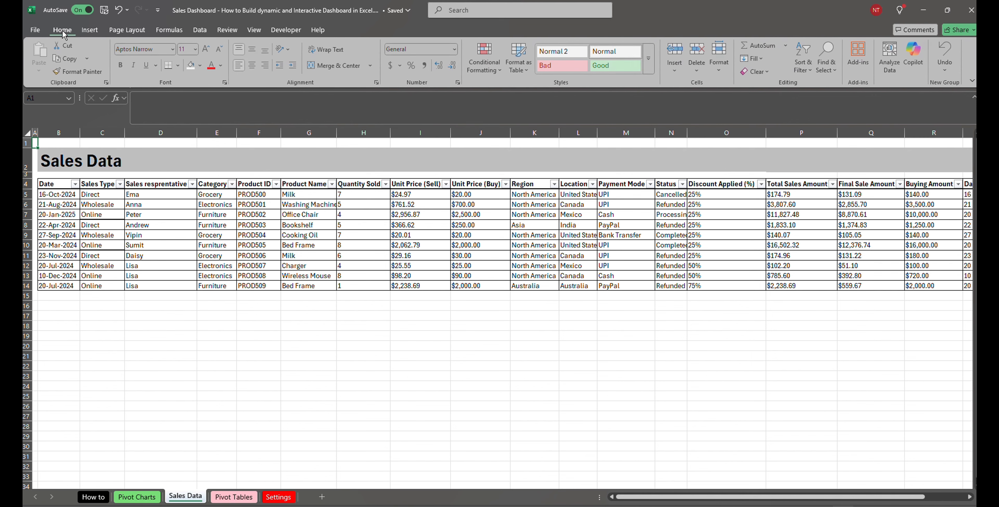
{"action": "left_click", "coordinate": [500, 74]}
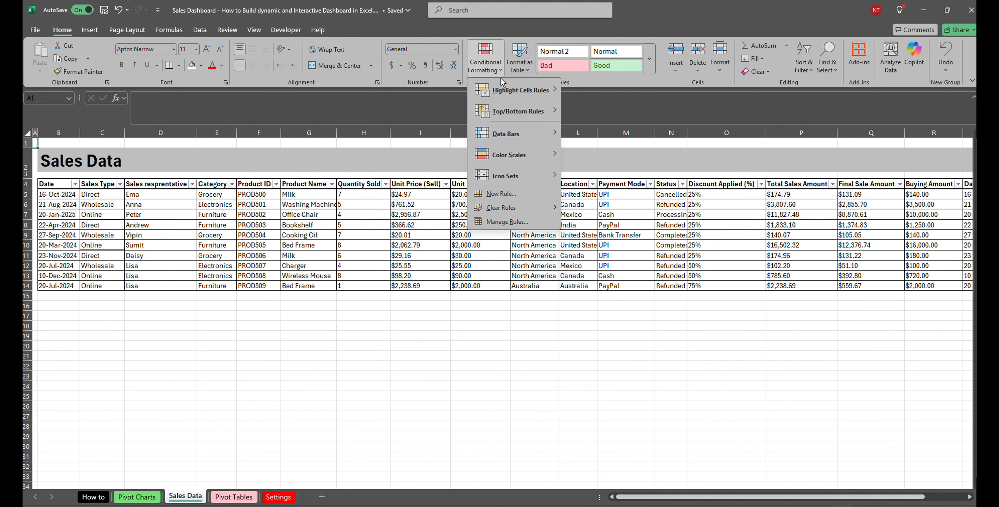
{"action": "left_click", "coordinate": [184, 226]}
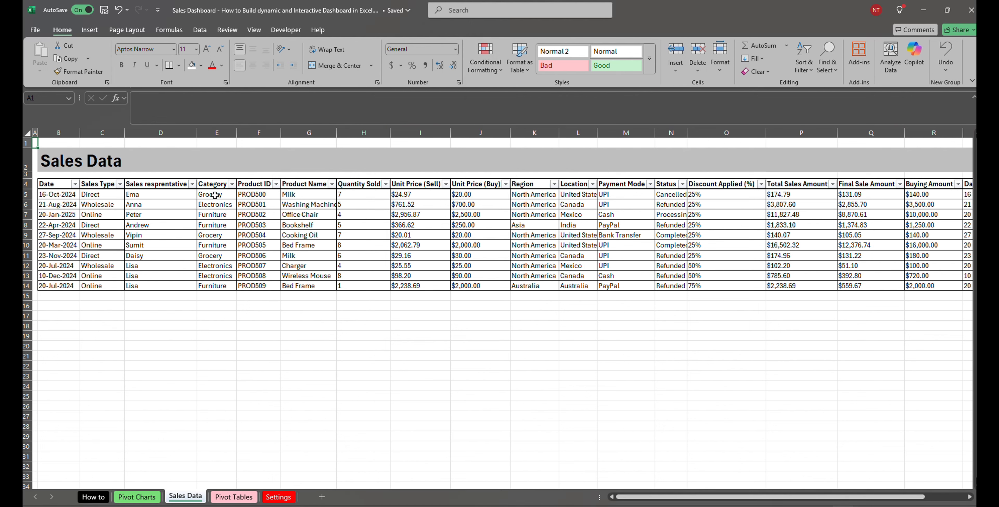
- Highlight Category cells E5:E14 that contain the text Grocery with Yellow Fill with Dark Yellow Text
{"action": "left_click_drag", "start_coordinate": [214, 195], "coordinate": [221, 286]}
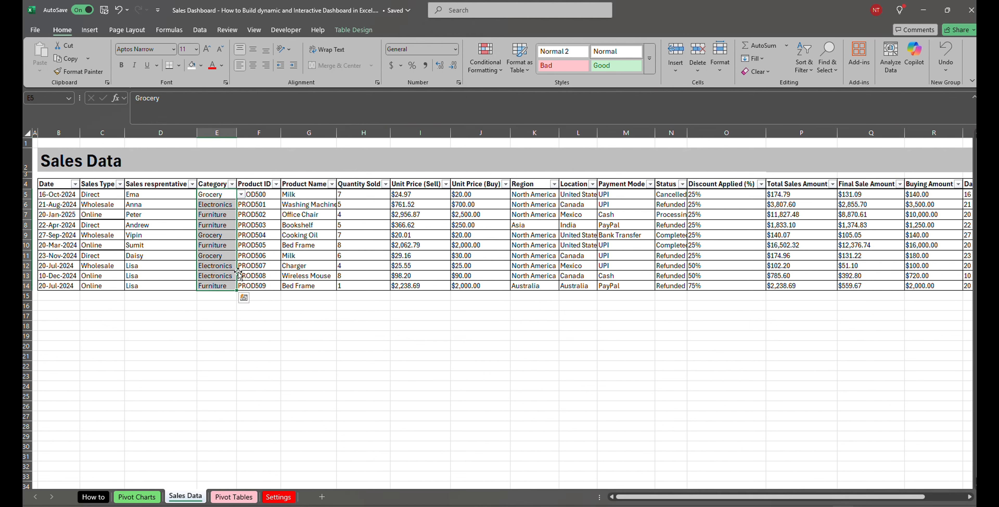
{"action": "left_click", "coordinate": [498, 72]}
{"action": "mouse_move", "coordinate": [520, 90]}
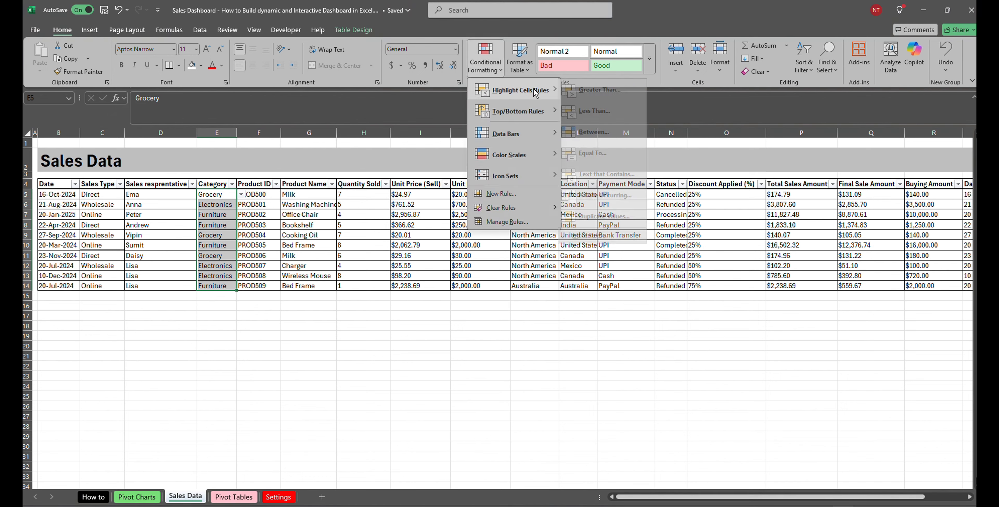
{"action": "left_click", "coordinate": [606, 178]}
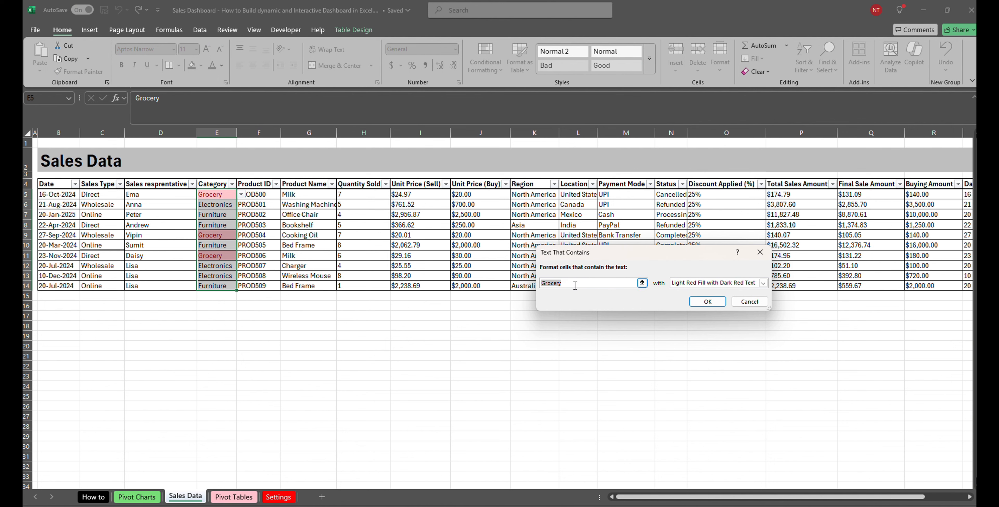
{"action": "left_click", "coordinate": [570, 286]}
{"action": "double_click", "coordinate": [570, 286]}
{"action": "left_click", "coordinate": [763, 283]}
{"action": "left_click", "coordinate": [701, 300]}
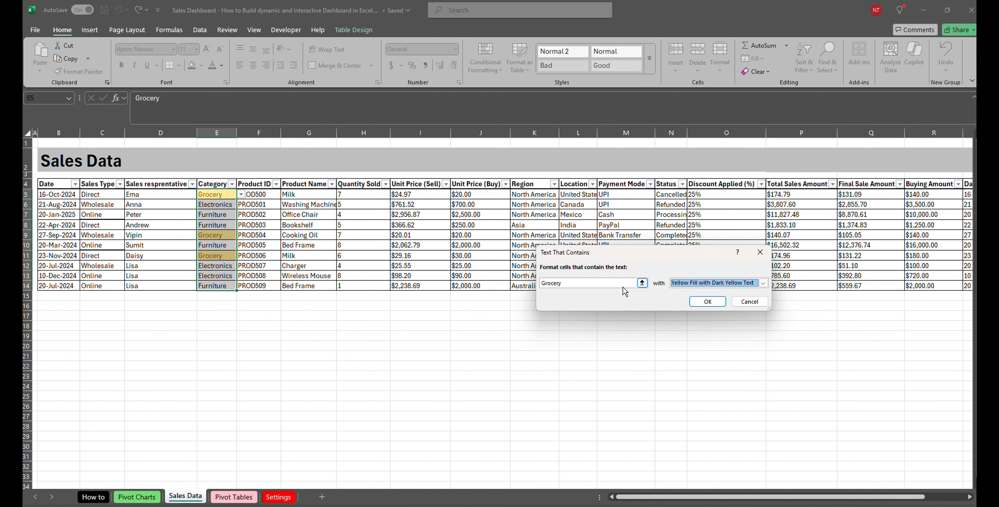
{"action": "left_click", "coordinate": [707, 303]}
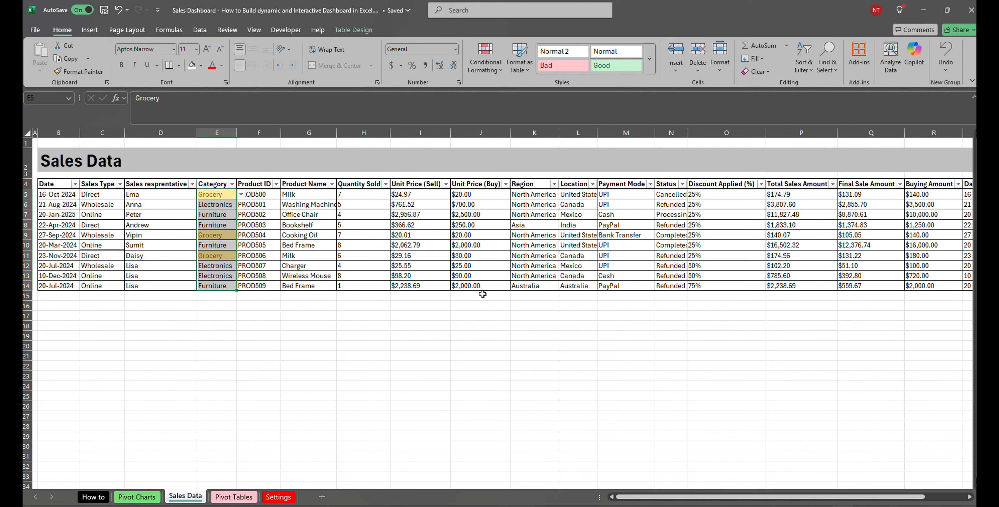
- Highlight the top 5 values in Quantity Sold cells H5:H14 with Light Red Fill with Dark Red Text
{"action": "left_click_drag", "start_coordinate": [359, 195], "coordinate": [359, 286]}
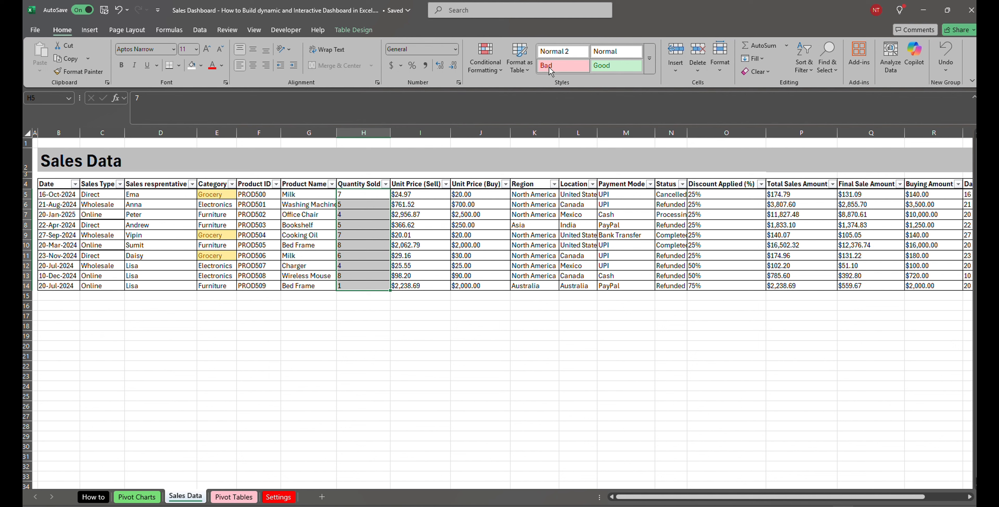
{"action": "left_click", "coordinate": [502, 73]}
{"action": "mouse_move", "coordinate": [533, 112]}
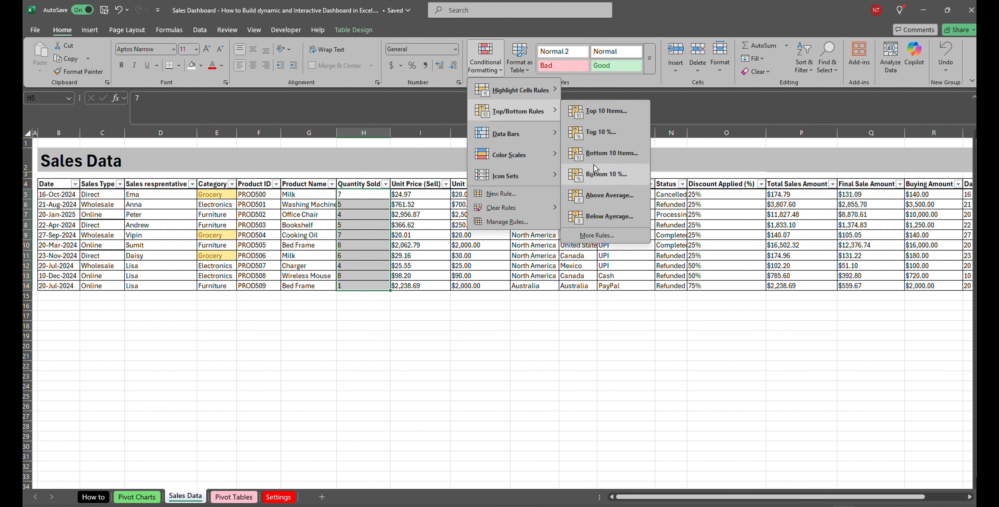
{"action": "left_click", "coordinate": [599, 115]}
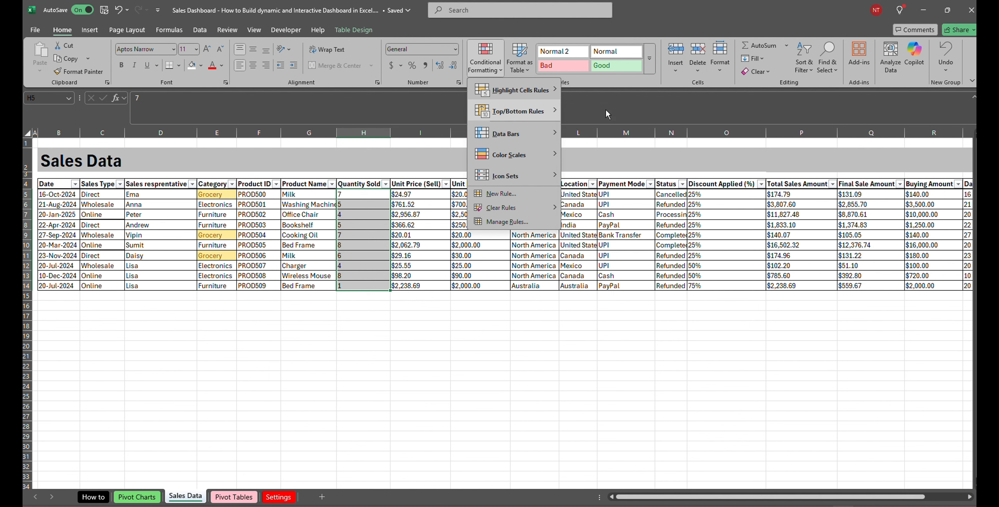
{"action": "left_click_drag", "start_coordinate": [596, 271], "coordinate": [575, 271]}
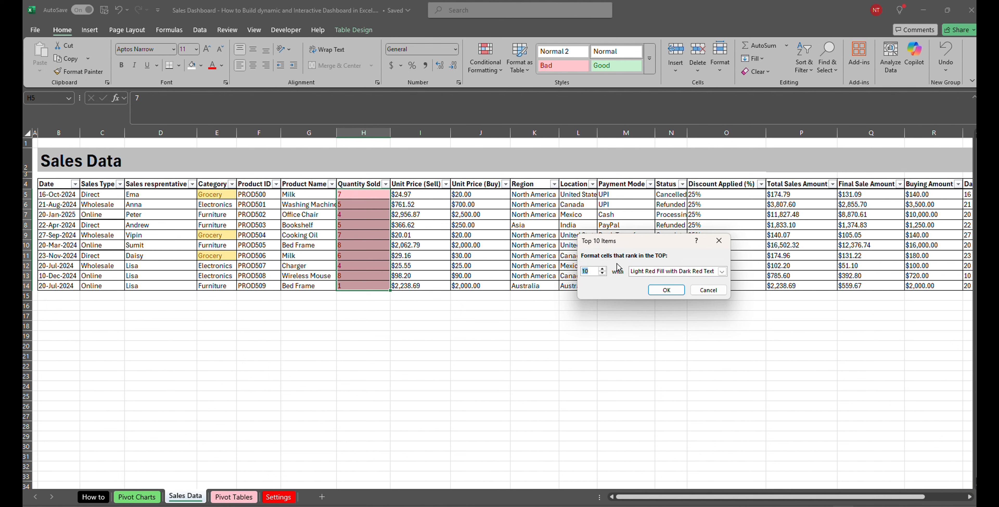
{"action": "type", "text": "5"}
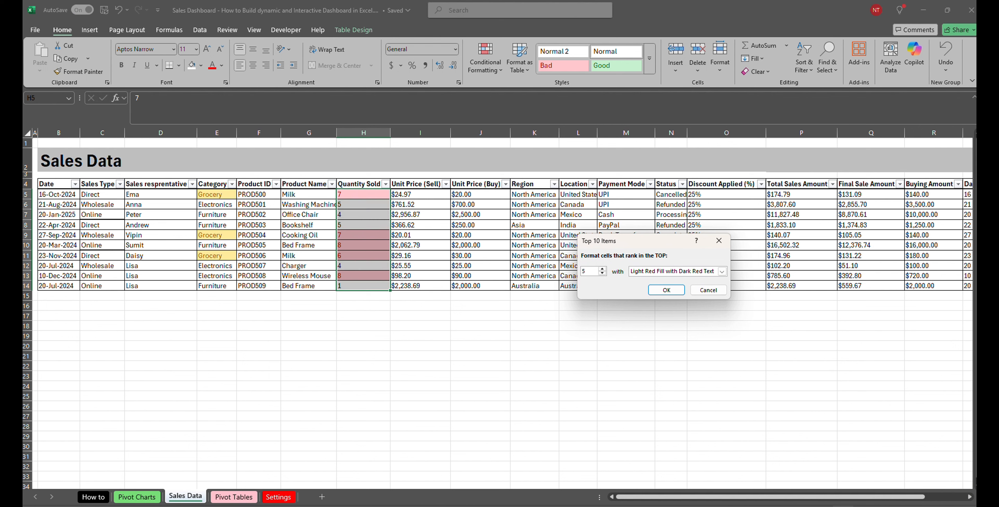
{"action": "left_click", "coordinate": [666, 291]}
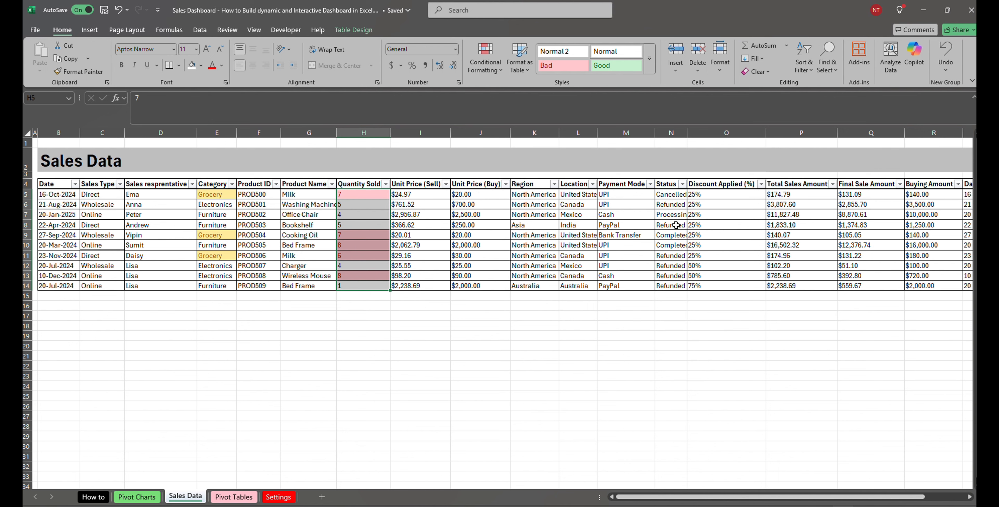
- Add red data bars to Discount Applied cells O5:O14 and a green-yellow-red color scale to the Total Sales Amount cells
{"action": "left_click_drag", "start_coordinate": [703, 195], "coordinate": [718, 287]}
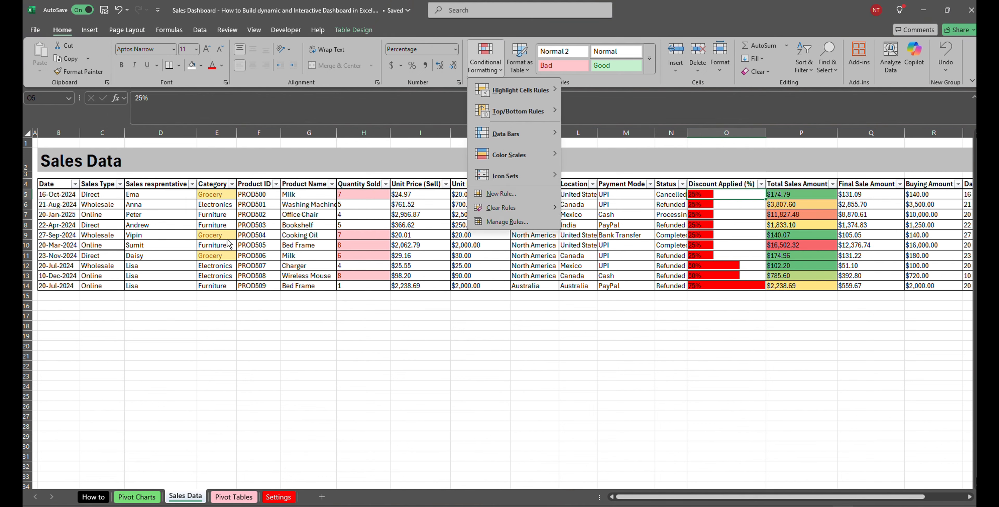
{"action": "left_click", "coordinate": [222, 233]}
- Clear the Grocery entries from Category cells E5, E9 and E11
{"action": "left_click", "coordinate": [221, 196]}
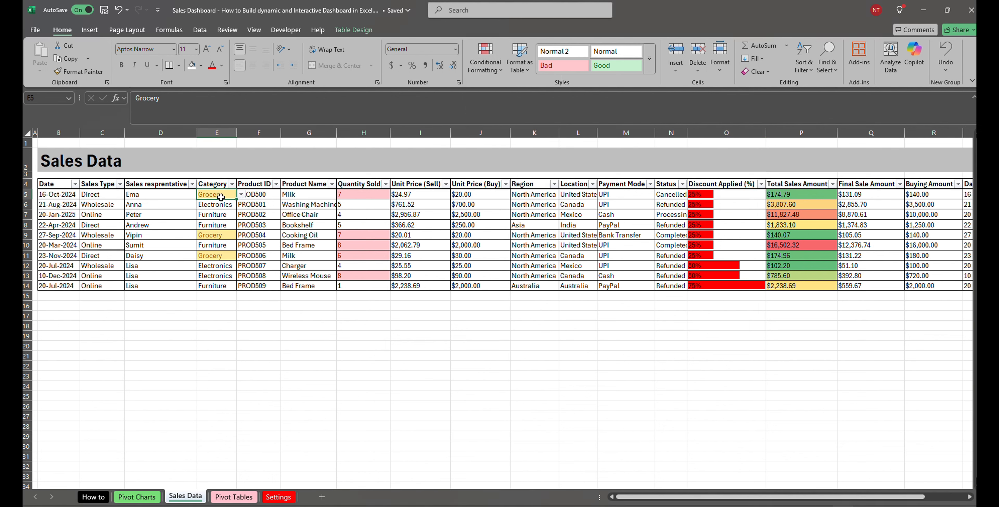
{"action": "key", "text": "Delete"}
{"action": "left_click", "coordinate": [218, 235]}
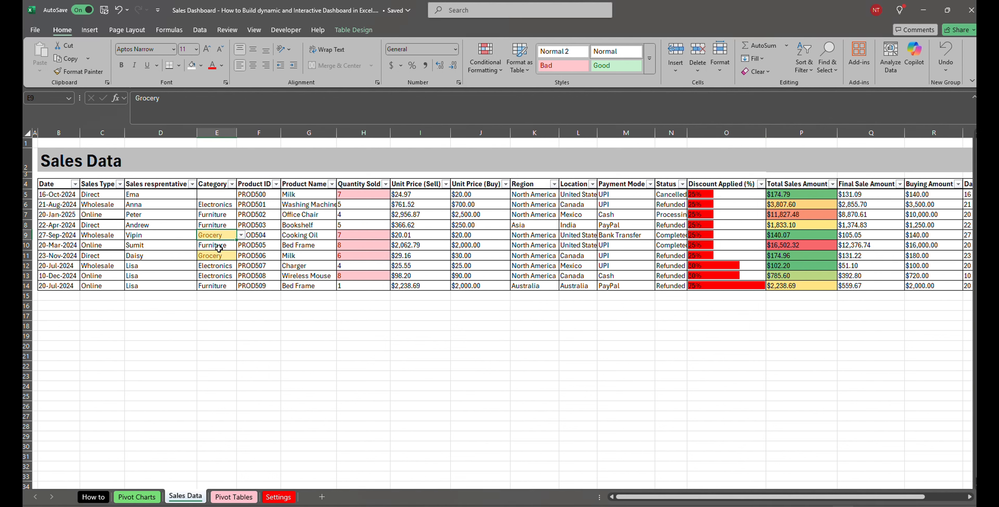
{"action": "key", "text": "Delete"}
{"action": "left_click", "coordinate": [216, 258]}
{"action": "key", "text": "Delete"}
- Create a formula-based conditional formatting rule for Category cells E5:E14 using =E5="" to catch blanks
{"action": "left_click_drag", "start_coordinate": [232, 195], "coordinate": [219, 287]}
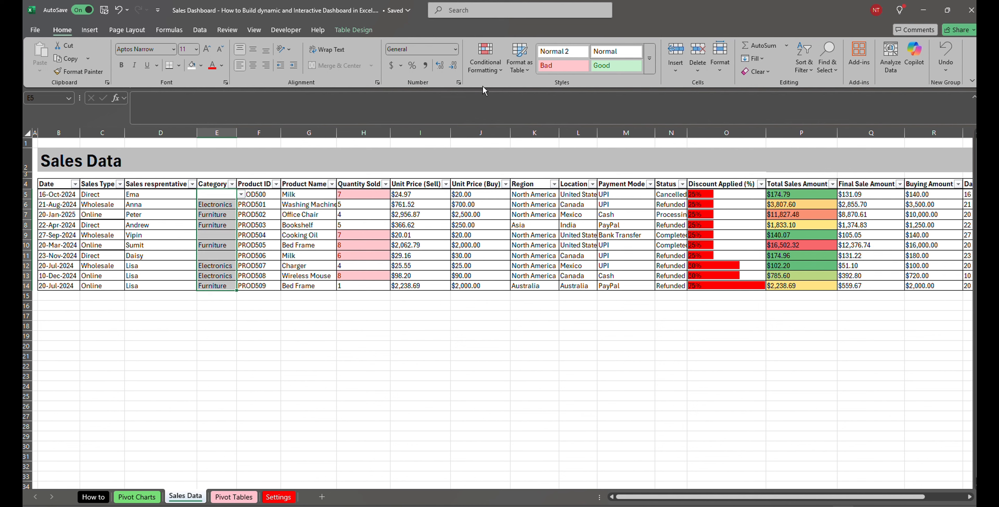
{"action": "left_click", "coordinate": [494, 72]}
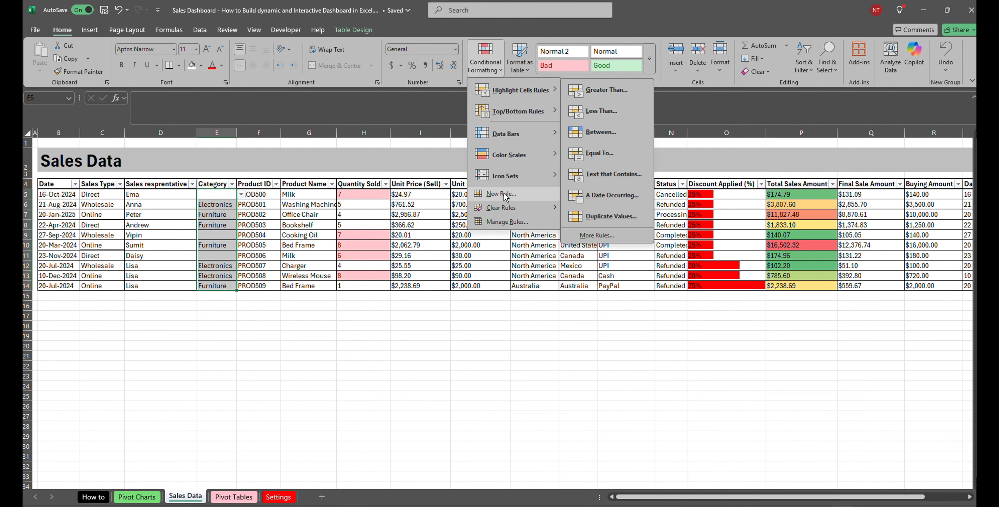
{"action": "left_click", "coordinate": [502, 194]}
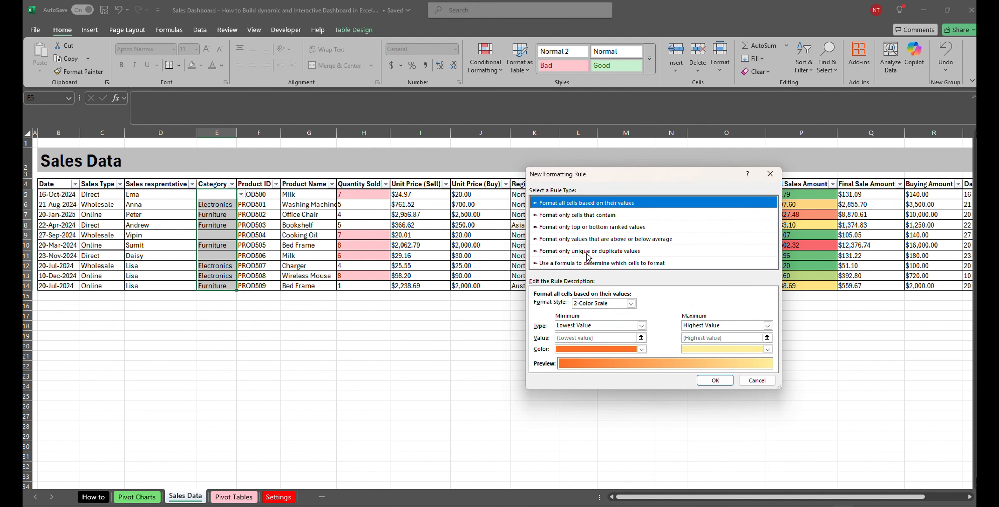
{"action": "left_click", "coordinate": [585, 264]}
{"action": "left_click", "coordinate": [554, 306]}
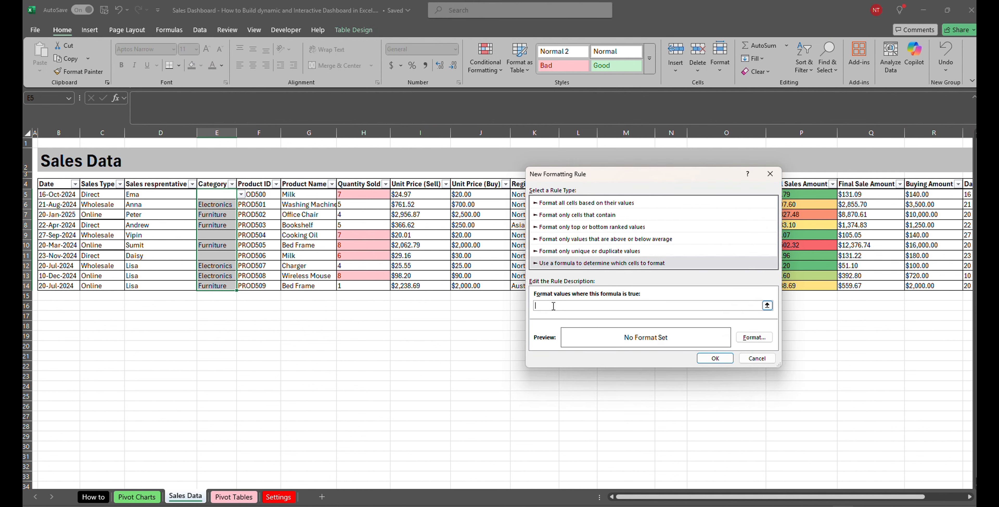
{"action": "type", "text": "="}
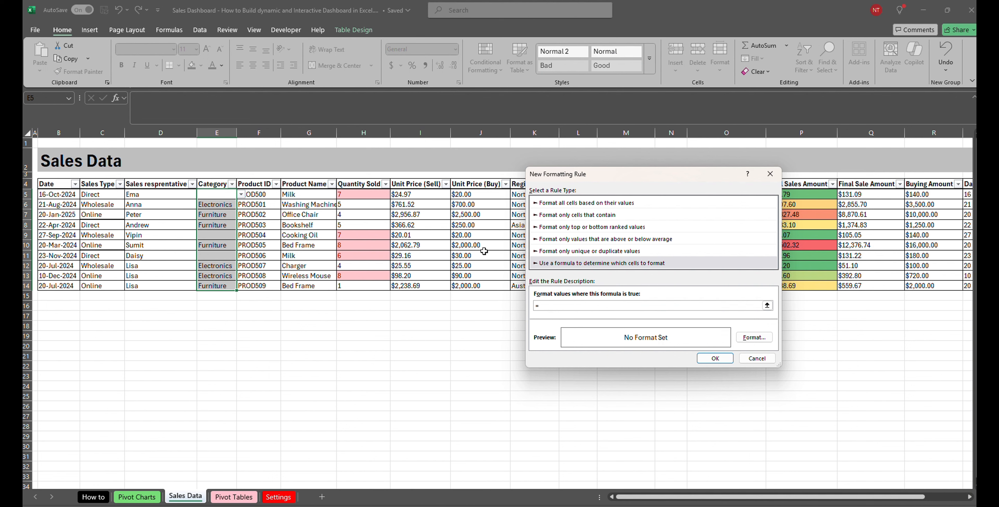
{"action": "left_click", "coordinate": [224, 199]}
{"action": "key", "text": "F4"}
{"action": "key", "text": "F4"}
{"action": "key", "text": "F4"}
- Give the blank-cell rule a black background fill and apply it to the Category cells
{"action": "left_click", "coordinate": [754, 337]}
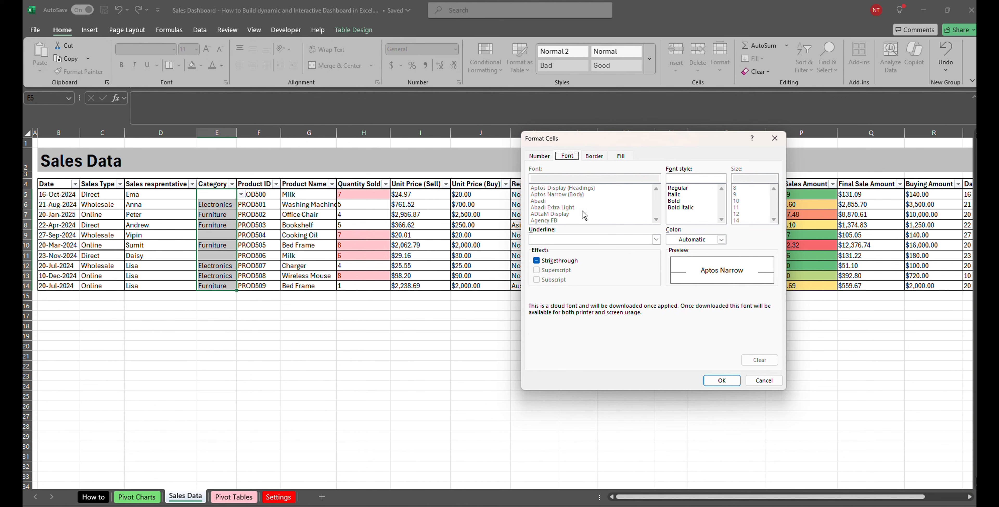
{"action": "left_click", "coordinate": [622, 157]}
{"action": "left_click", "coordinate": [547, 193]}
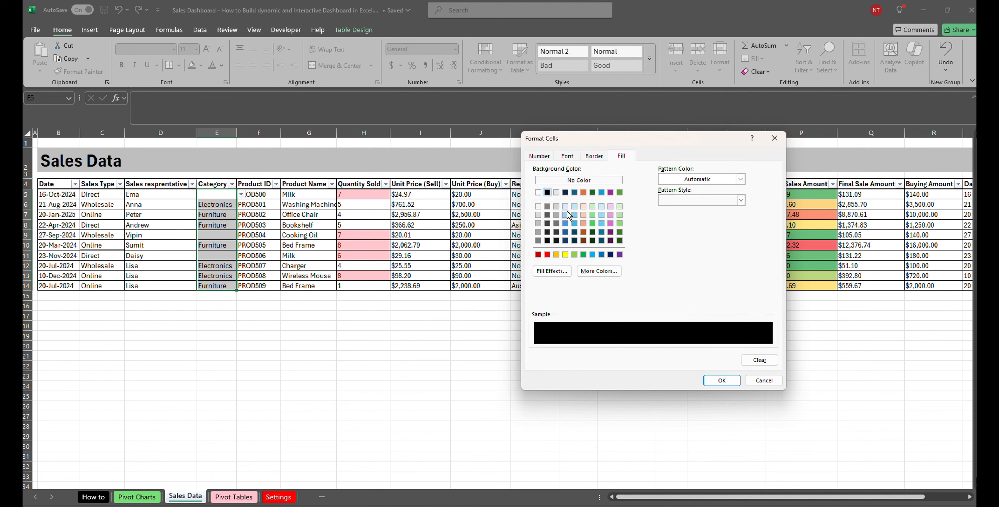
{"action": "left_click", "coordinate": [708, 380]}
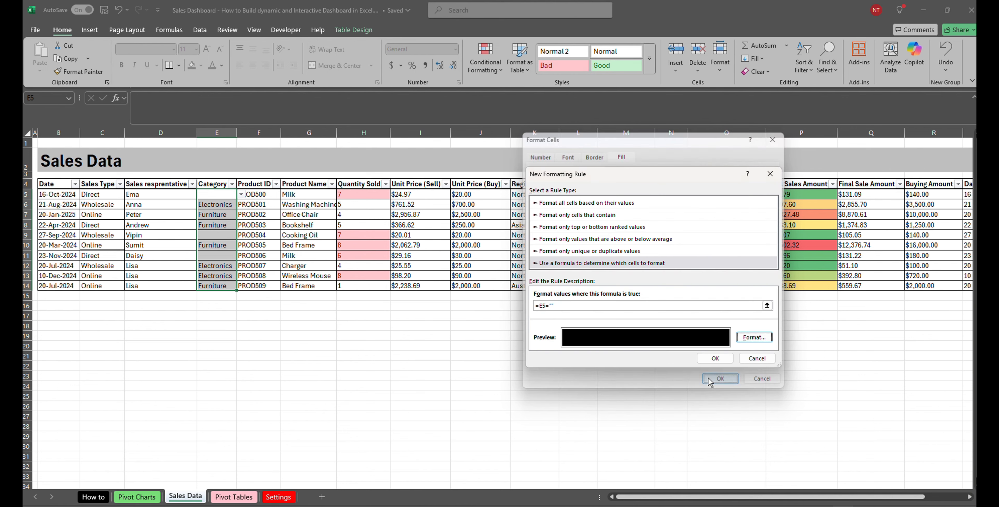
{"action": "left_click", "coordinate": [715, 359]}
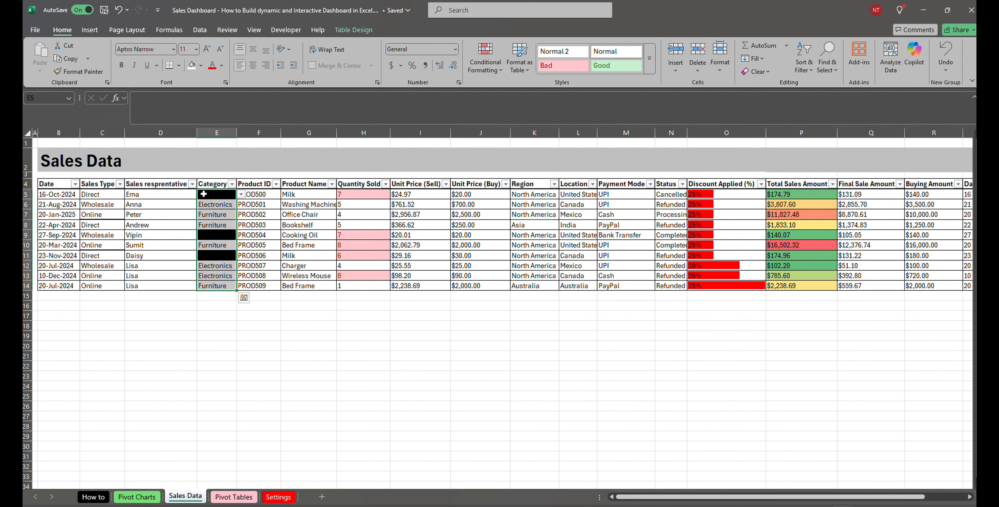
- Inspect the blank Category cells E5, E9 and E11, and view the options for clearing conditional formatting rules
{"action": "left_click", "coordinate": [204, 194]}
{"action": "left_click", "coordinate": [222, 234]}
{"action": "left_click", "coordinate": [222, 255]}
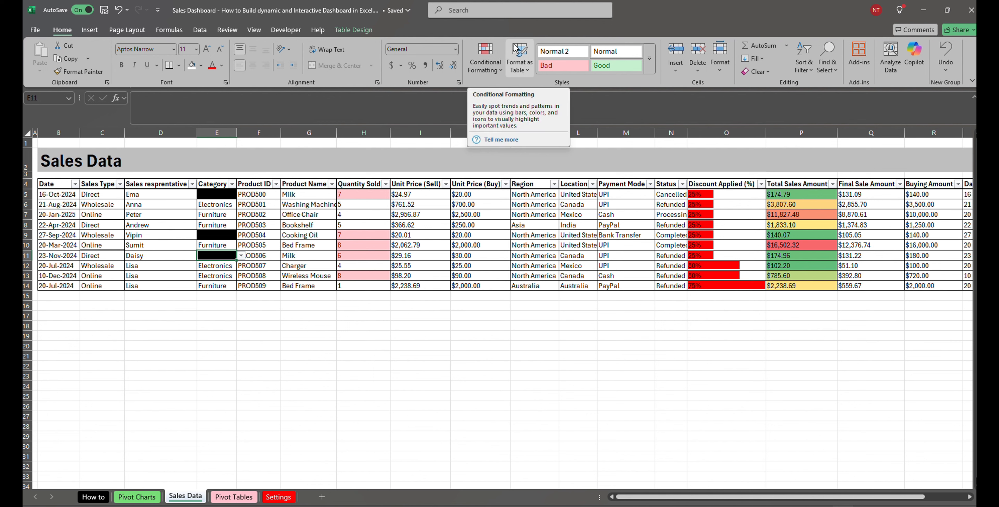
{"action": "left_click", "coordinate": [498, 72]}
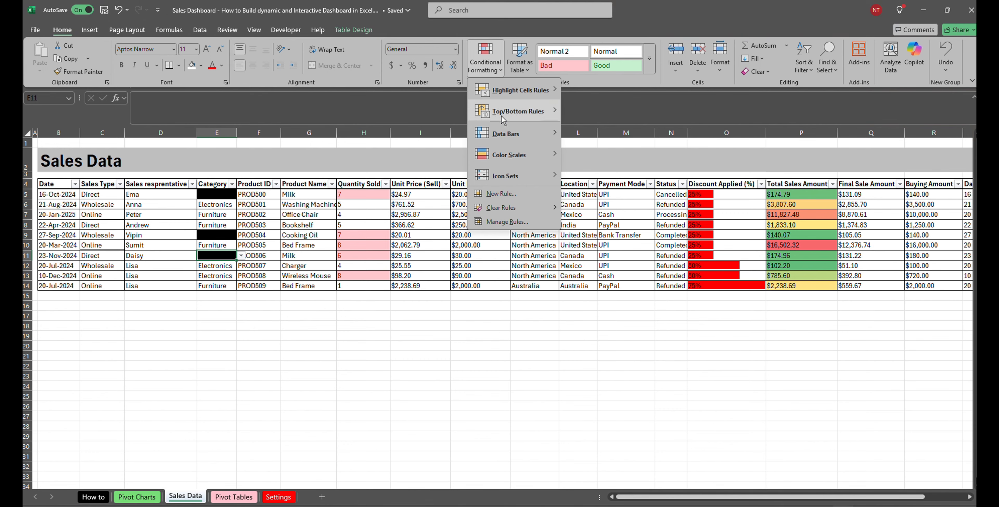
{"action": "mouse_move", "coordinate": [503, 209]}
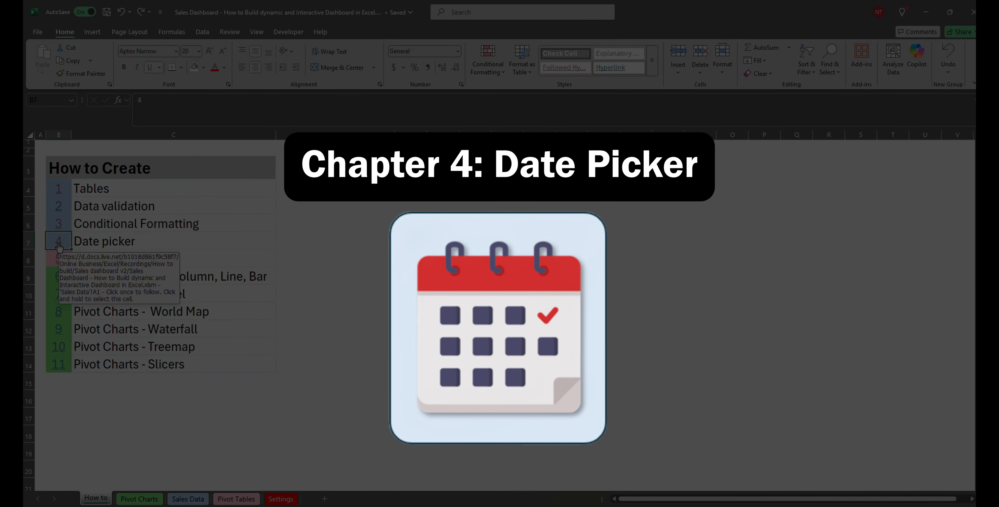
- Follow the Date picker link on the How to sheet and look through the Date cells B5:B14
{"action": "left_click", "coordinate": [59, 244]}
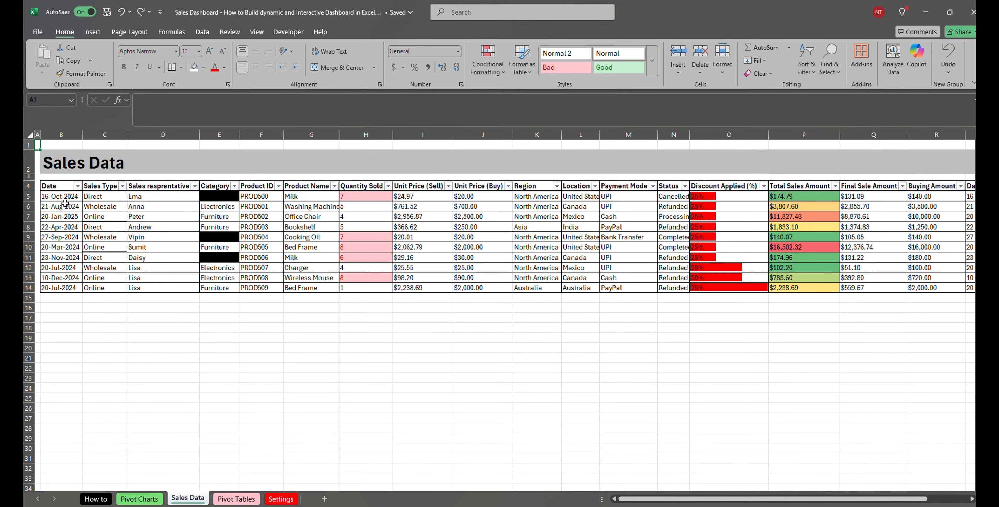
{"action": "left_click_drag", "start_coordinate": [60, 197], "coordinate": [68, 286]}
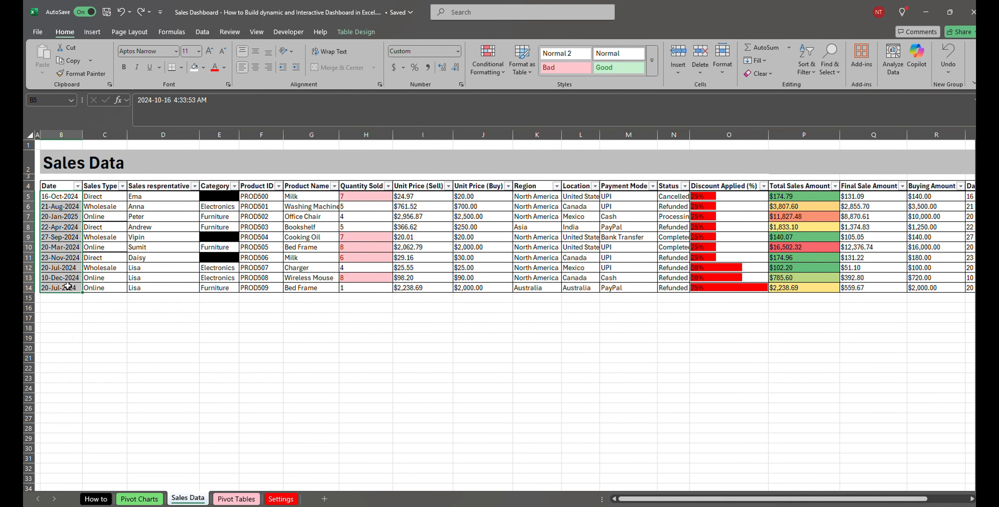
{"action": "left_click", "coordinate": [66, 197]}
{"action": "left_click", "coordinate": [67, 208]}
{"action": "left_click", "coordinate": [73, 251]}
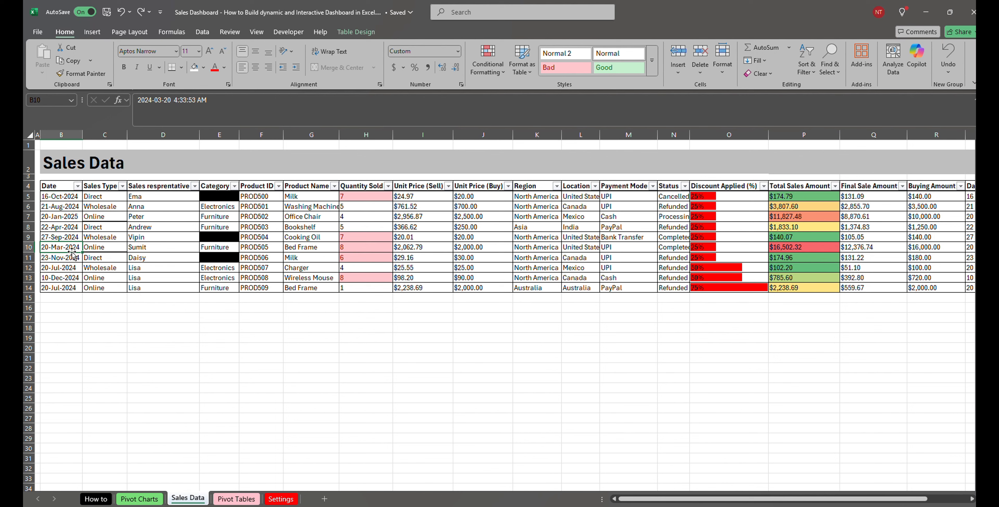
{"action": "left_click", "coordinate": [63, 199]}
{"action": "key", "text": "Down"}
{"action": "key", "text": "Down"}
{"action": "key", "text": "Down"}
{"action": "key", "text": "Down"}
{"action": "key", "text": "Down"}
{"action": "key", "text": "Down"}
{"action": "key", "text": "Down"}
{"action": "key", "text": "Down"}
{"action": "key", "text": "Down"}
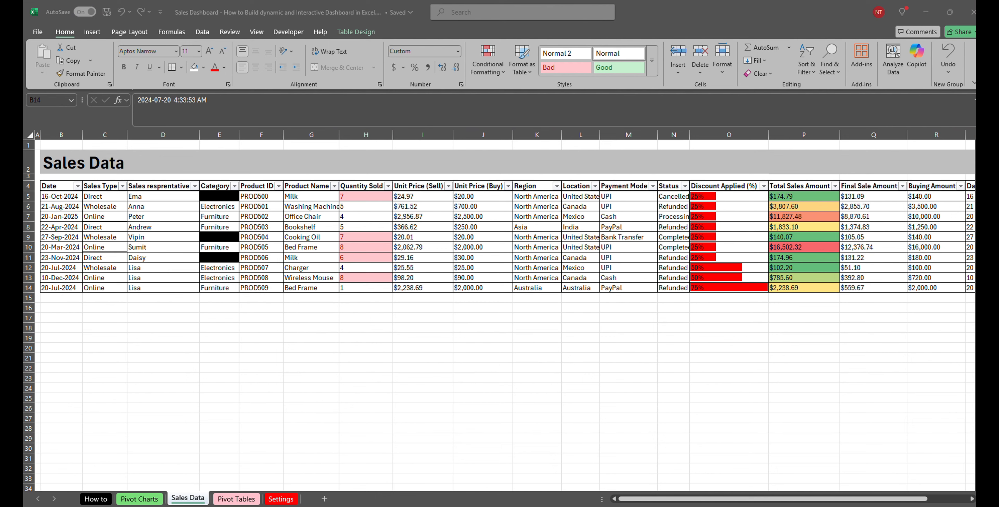
- Bring the note with the calendar VBA code into view and examine its date range B3:B1048576 against the Date column
{"action": "left_click_drag", "start_coordinate": [654, 295], "coordinate": [565, 277]}
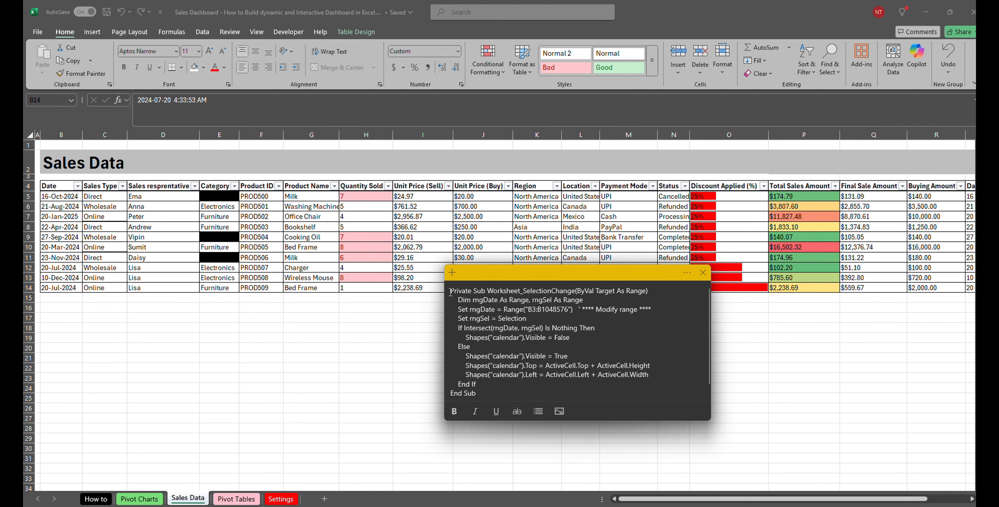
{"action": "left_click_drag", "start_coordinate": [450, 292], "coordinate": [502, 354]}
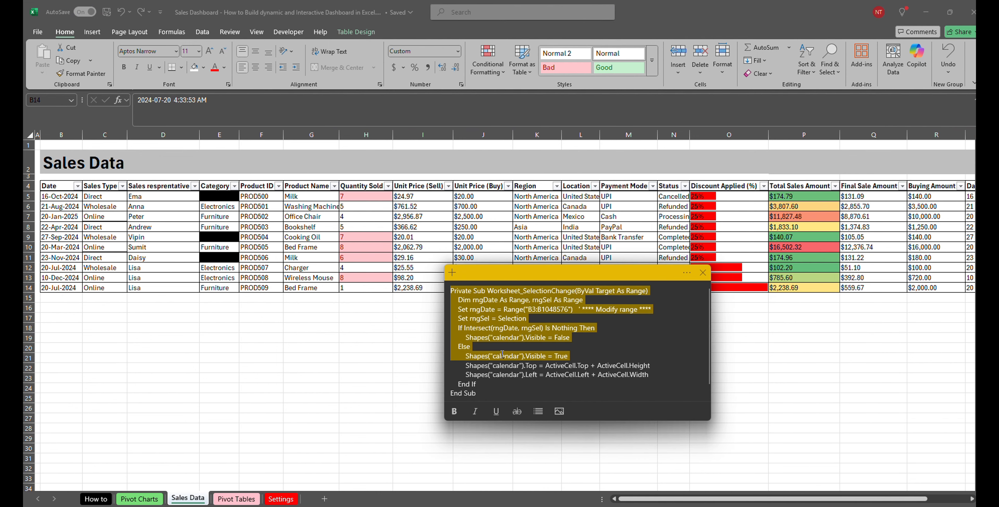
{"action": "left_click", "coordinate": [523, 309]}
{"action": "left_click_drag", "start_coordinate": [528, 309], "coordinate": [573, 306]}
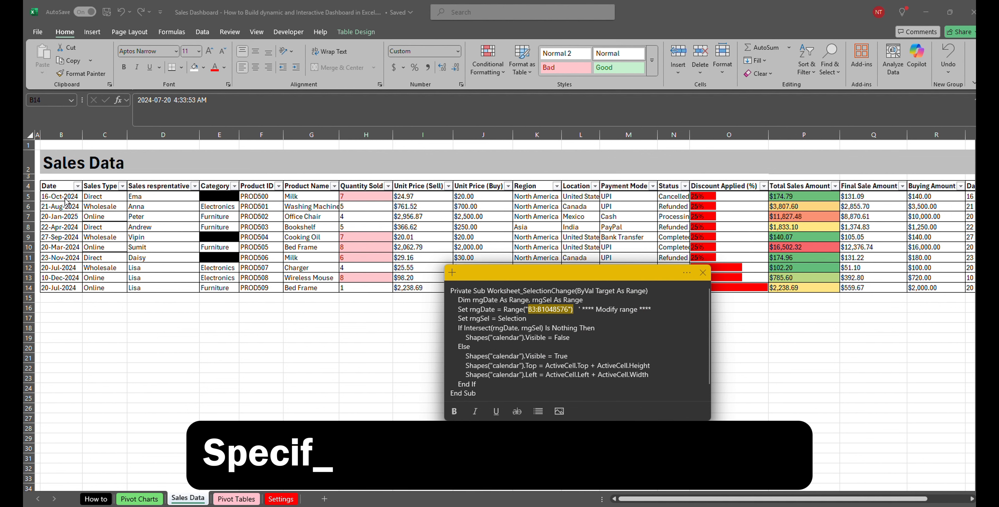
{"action": "left_click", "coordinate": [64, 288]}
{"action": "key", "text": "alt+Tab"}
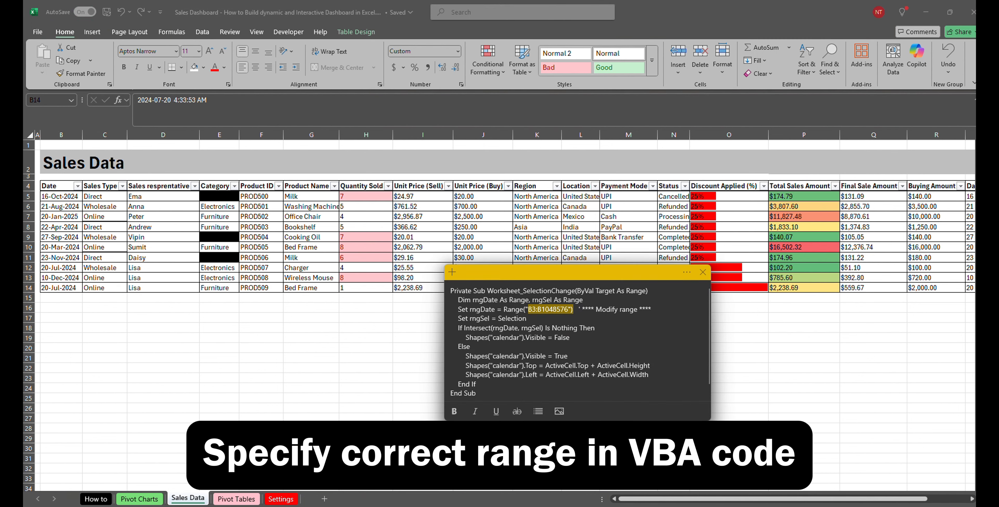
- Copy the entire Worksheet_SelectionChange procedure from the note and move the note out of the way
{"action": "left_click", "coordinate": [484, 317]}
{"action": "left_click_drag", "start_coordinate": [450, 291], "coordinate": [492, 395]}
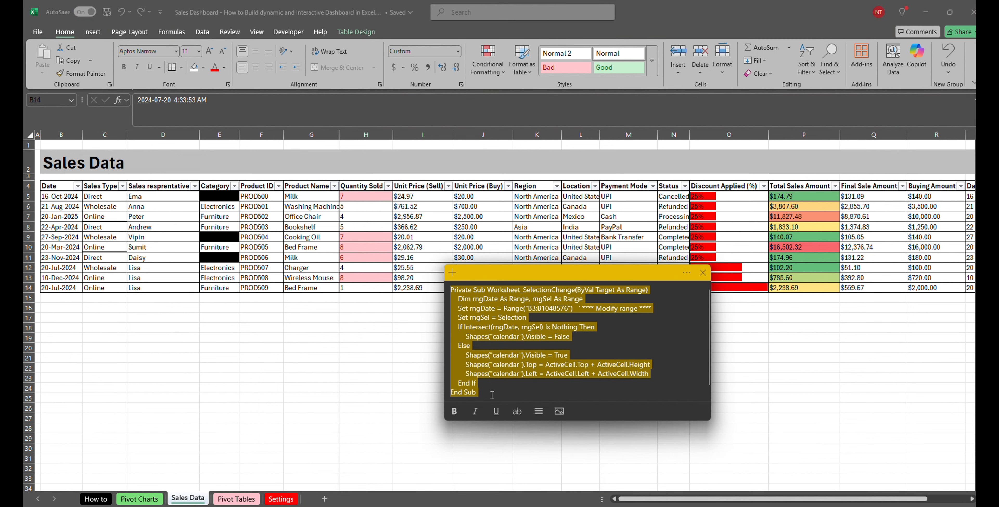
{"action": "right_click", "coordinate": [487, 330]}
{"action": "left_click", "coordinate": [522, 345]}
{"action": "left_click_drag", "start_coordinate": [625, 272], "coordinate": [997, 273]}
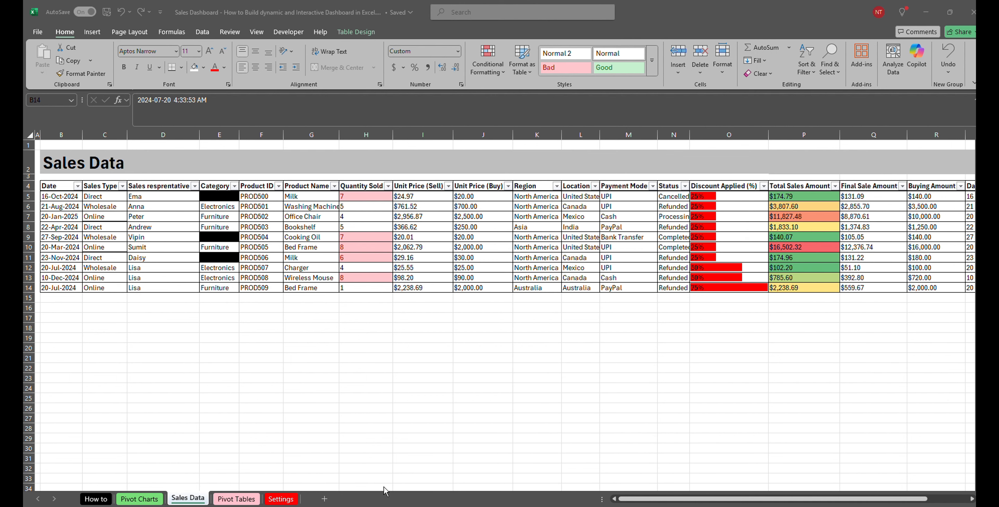
- Paste the copied Worksheet_SelectionChange procedure into the Sales Data sheet's code module and select the shape name calendar in it
{"action": "right_click", "coordinate": [191, 502]}
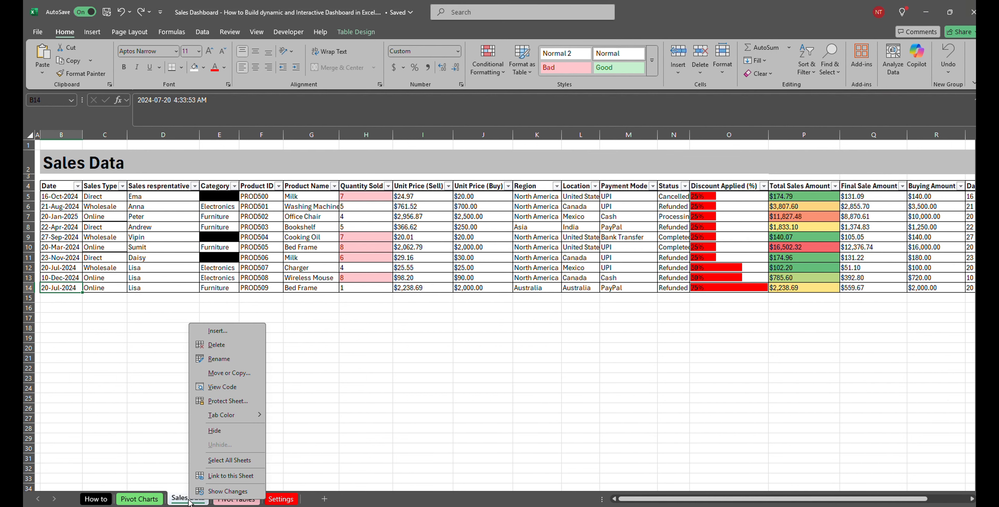
{"action": "left_click", "coordinate": [224, 388]}
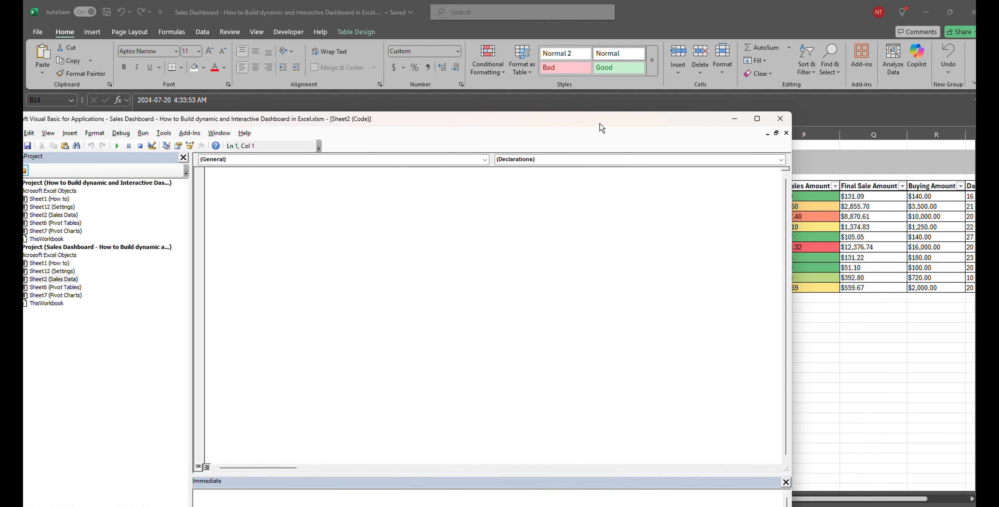
{"action": "key", "text": "ctrl+v"}
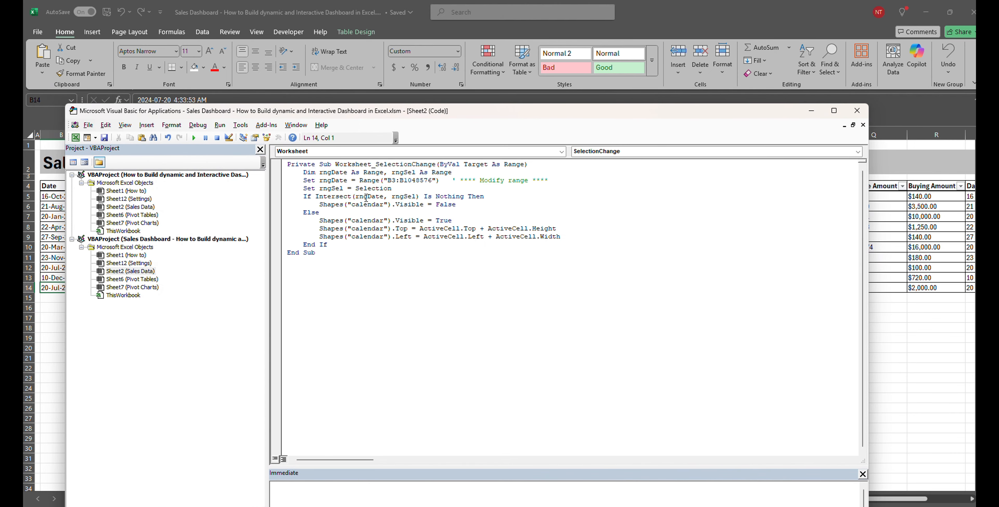
{"action": "double_click", "coordinate": [367, 204]}
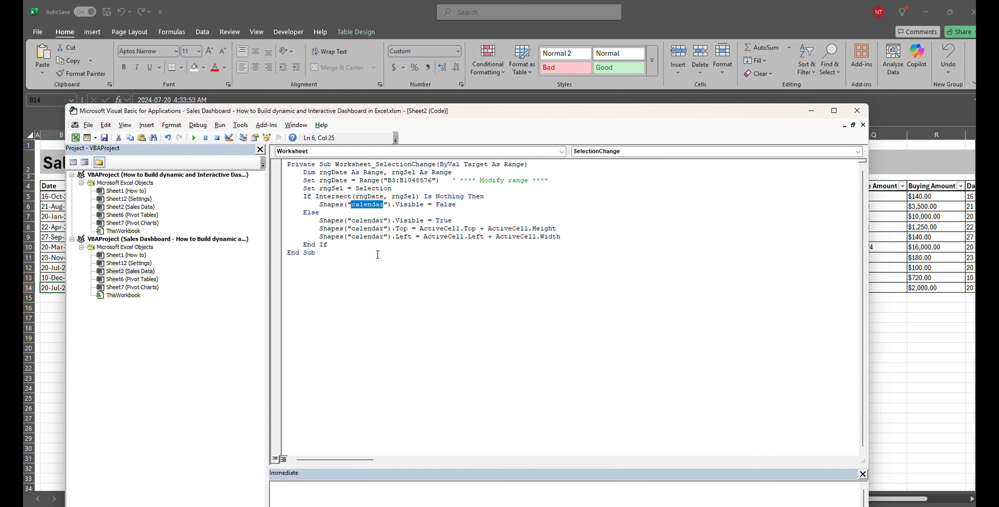
- Leave the code editor, search the Office Add-ins store for calendar and add Mini Calendar and Date Picker to the Sales Data sheet
{"action": "left_click", "coordinate": [857, 110]}
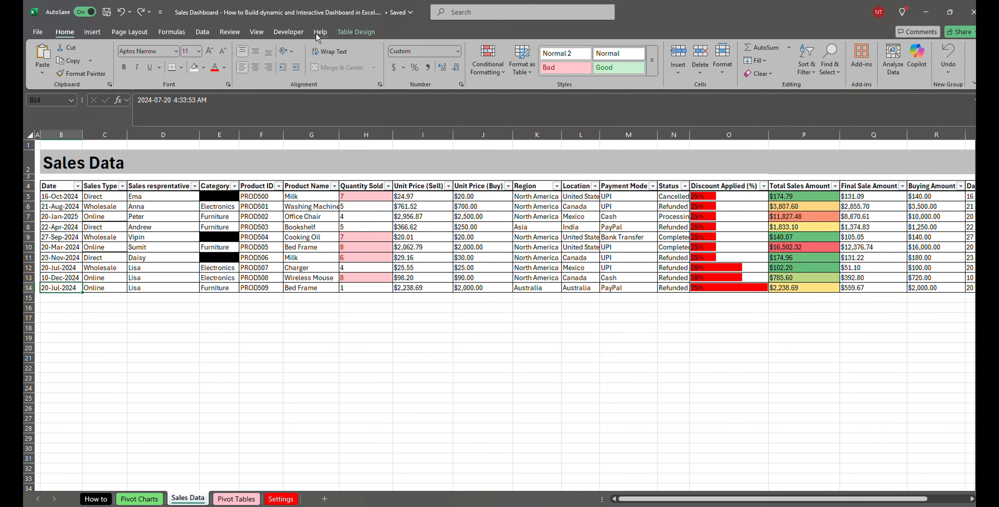
{"action": "left_click", "coordinate": [294, 32]}
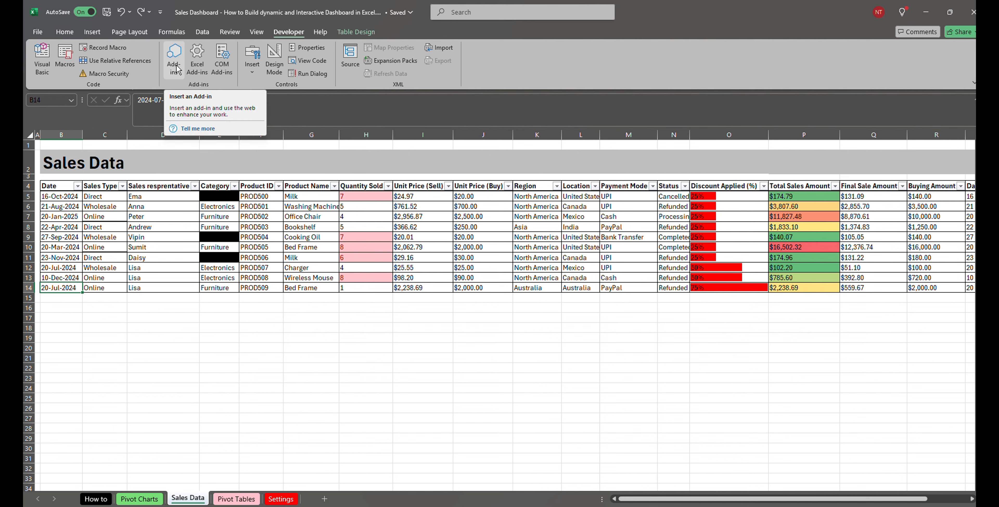
{"action": "left_click", "coordinate": [176, 66]}
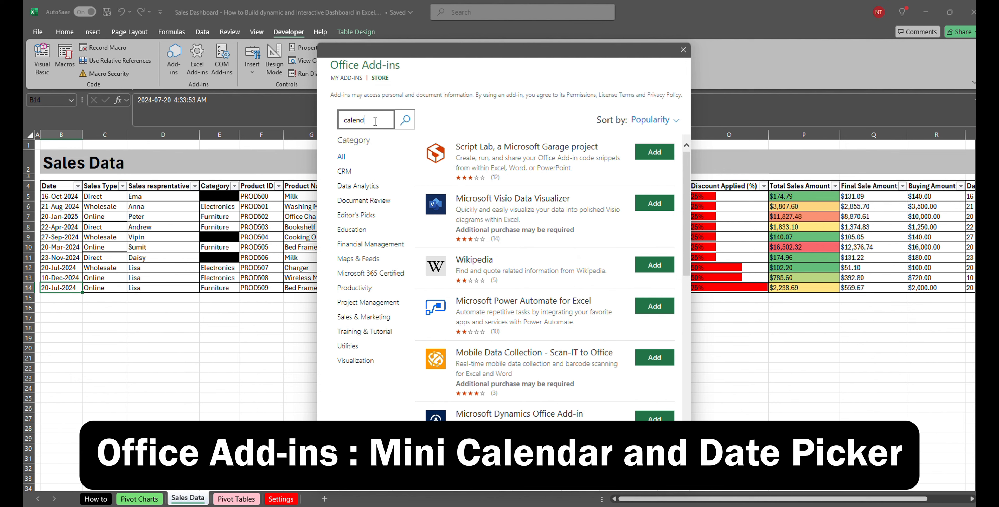
{"action": "left_click", "coordinate": [405, 120]}
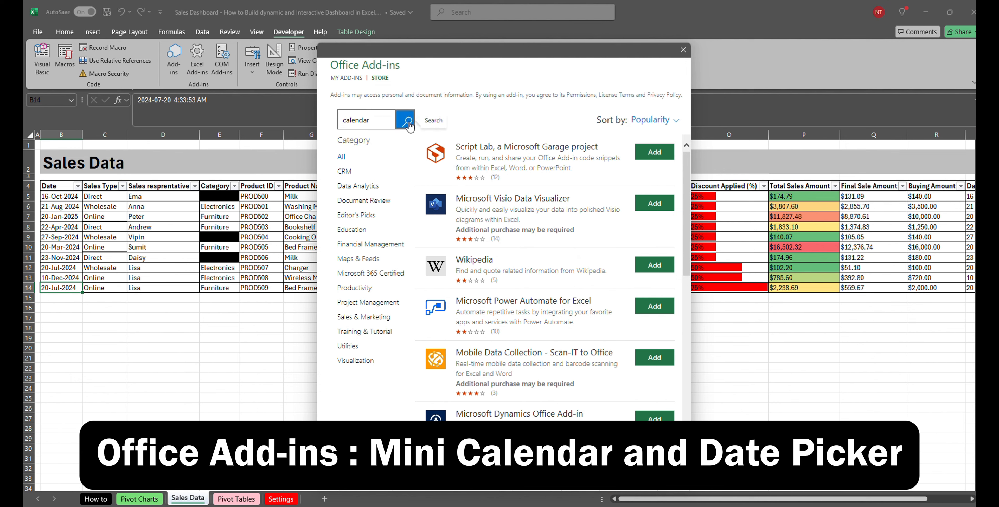
{"action": "left_click", "coordinate": [655, 156]}
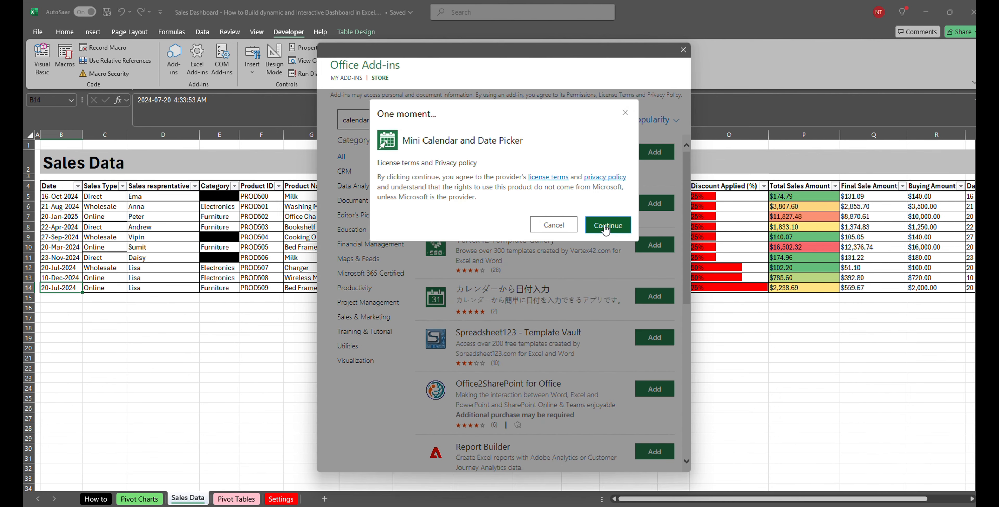
{"action": "left_click", "coordinate": [606, 229]}
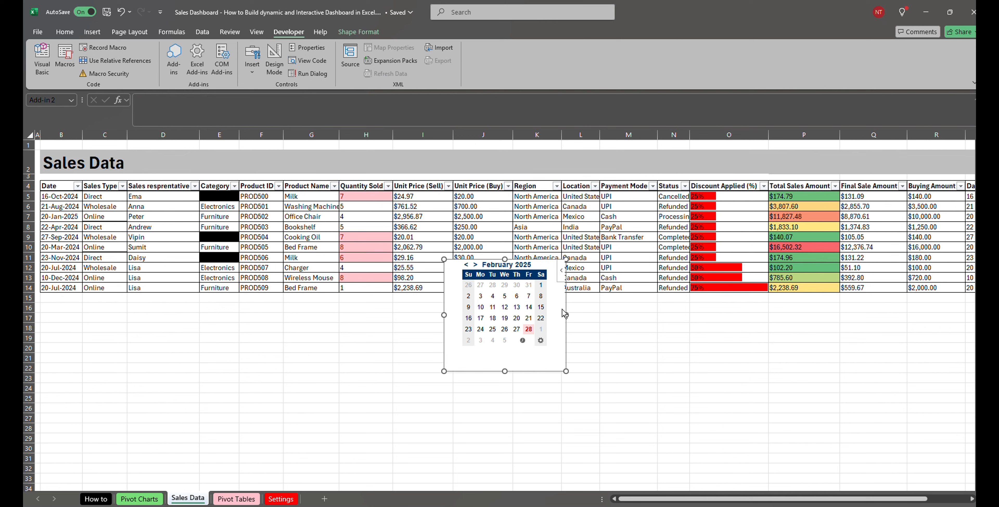
- Shrink the calendar object's frame to fit its date grid and rename the object as calendar
{"action": "left_click_drag", "start_coordinate": [566, 316], "coordinate": [549, 316]}
{"action": "left_click_drag", "start_coordinate": [497, 372], "coordinate": [500, 353]}
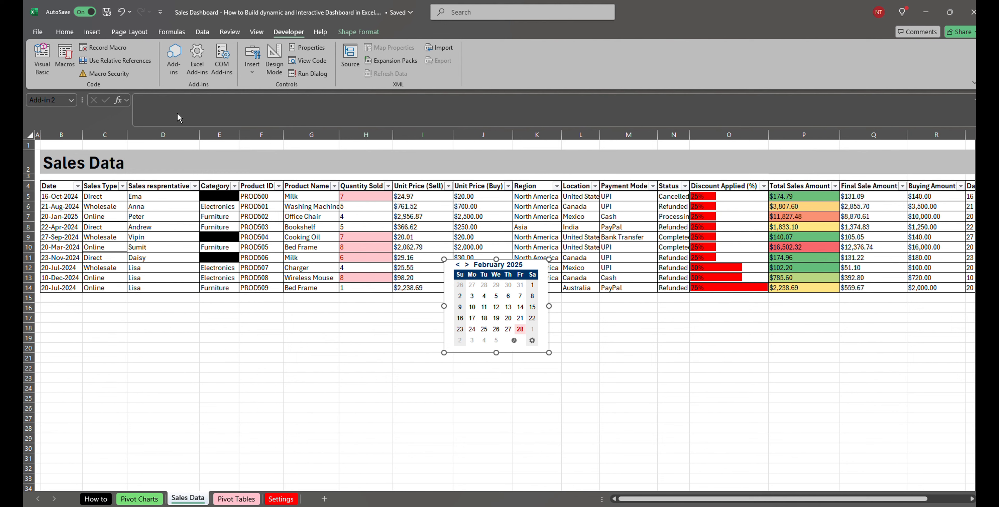
{"action": "left_click", "coordinate": [69, 33]}
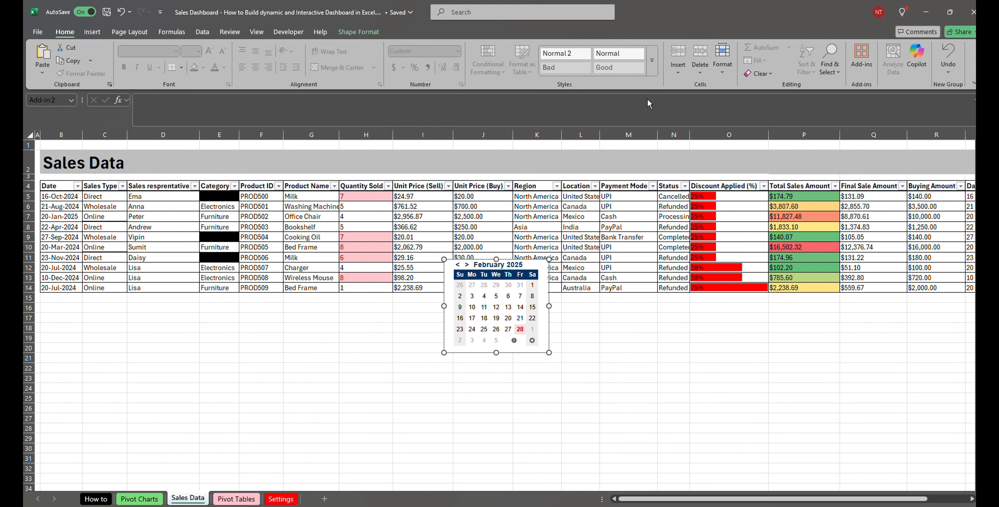
{"action": "left_click", "coordinate": [831, 73]}
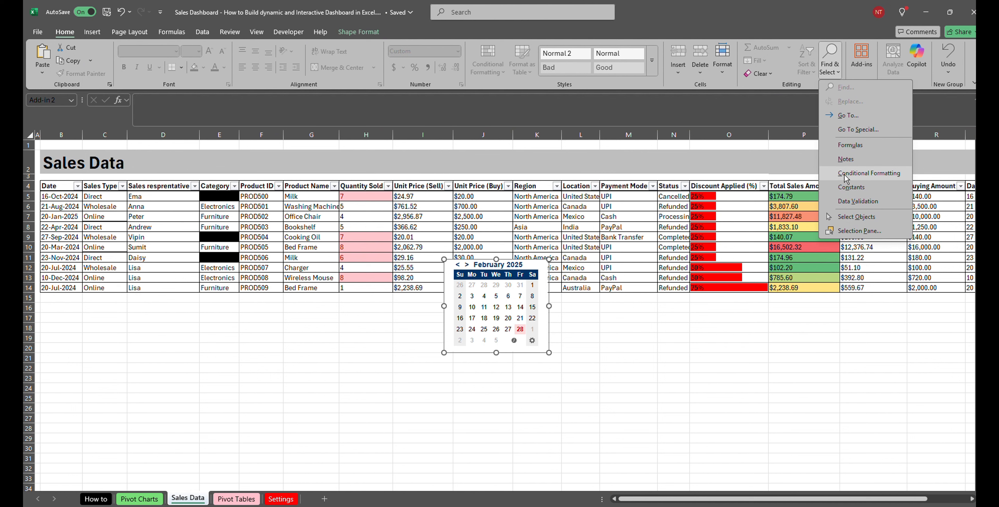
{"action": "left_click", "coordinate": [858, 234]}
{"action": "left_click", "coordinate": [908, 177]}
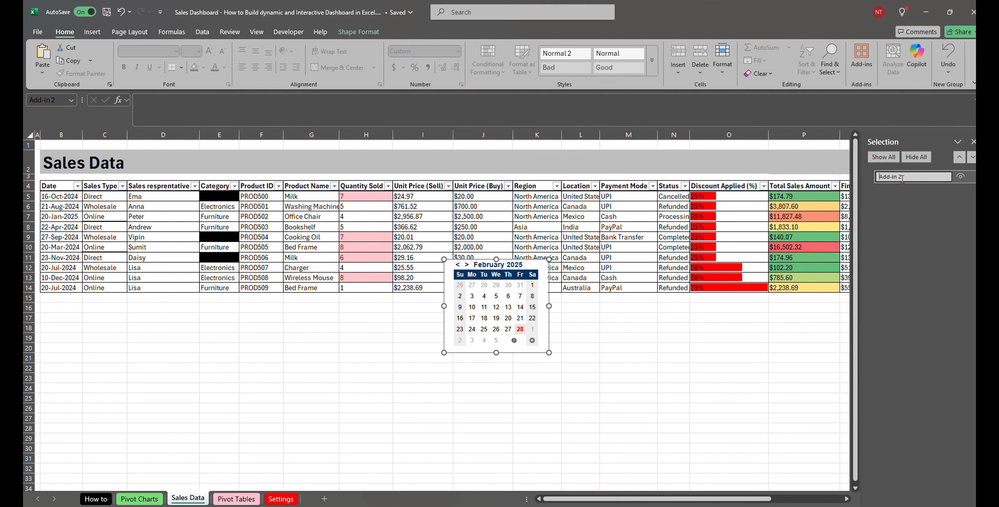
{"action": "key", "text": "ctrl+a"}
{"action": "type", "text": "ca"}
{"action": "left_click", "coordinate": [973, 142]}
{"action": "left_click", "coordinate": [217, 312]}
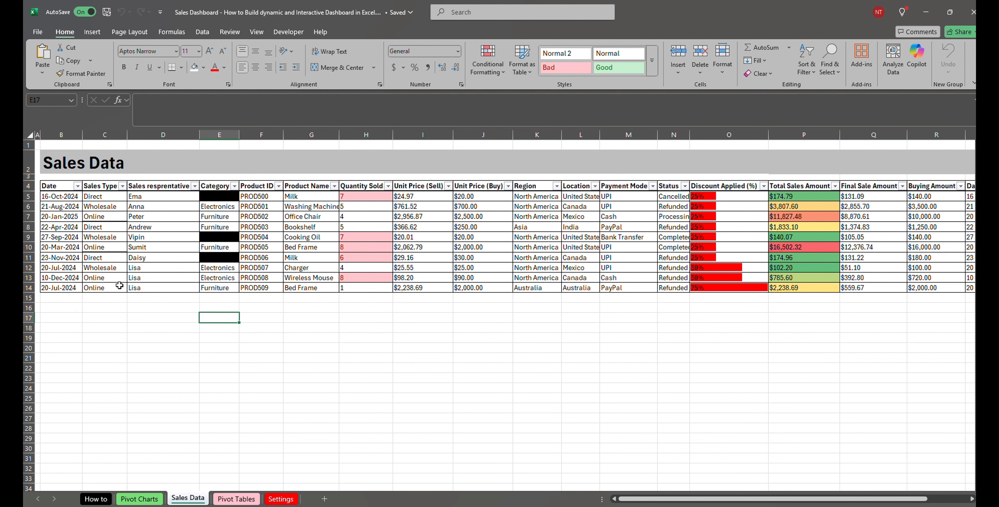
- Use the pop-up calendar to overwrite the date in B5 with 11-Feb-2025, and test its display on an empty Date column cell and outside the column
{"action": "left_click", "coordinate": [68, 197]}
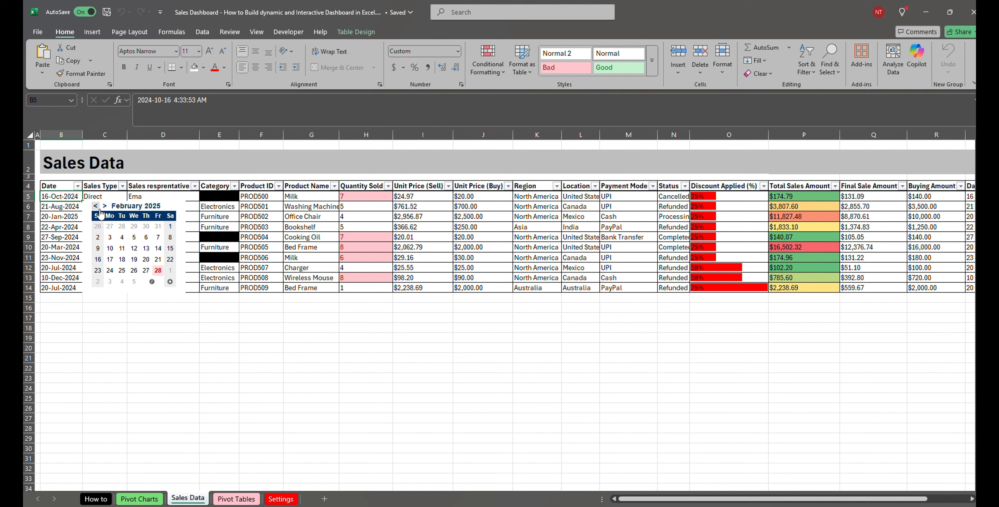
{"action": "left_click", "coordinate": [122, 250]}
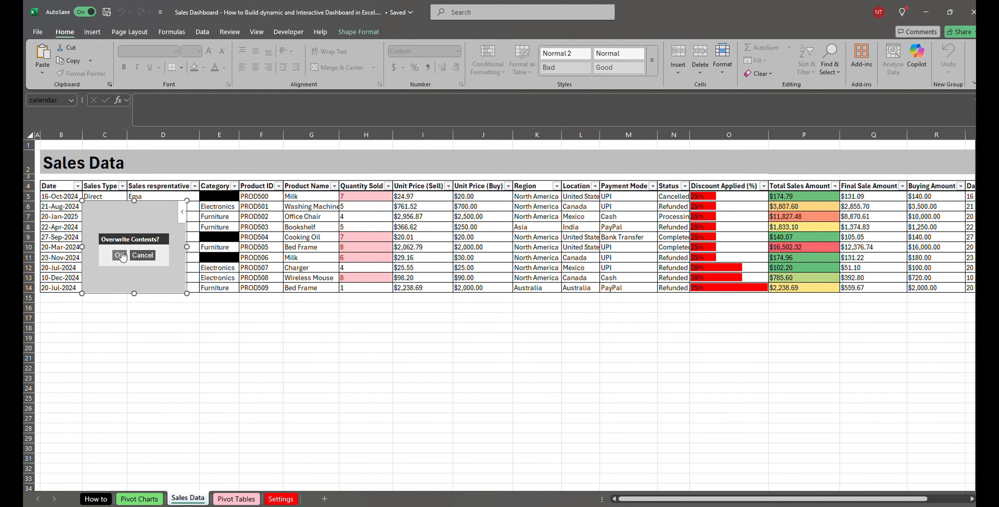
{"action": "left_click", "coordinate": [119, 255]}
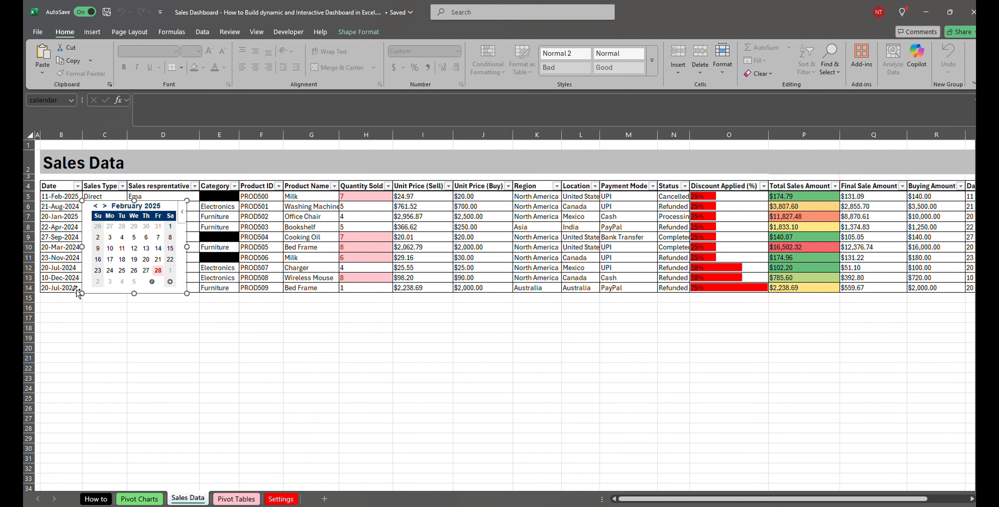
{"action": "left_click", "coordinate": [79, 306]}
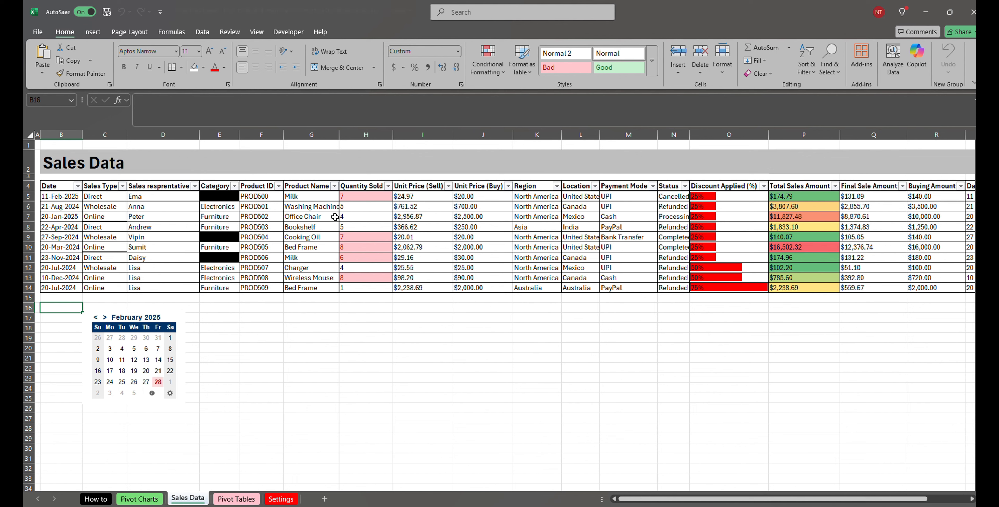
{"action": "left_click", "coordinate": [382, 317]}
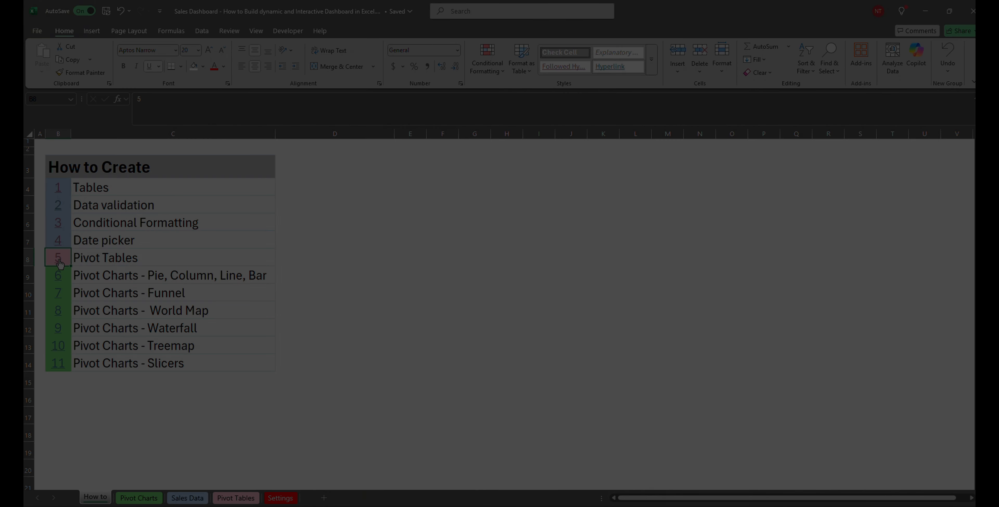
- Follow the Pivot Tables link on the How to sheet and insert a PivotTable at B4 from the entire Sales Data table, Table3
{"action": "left_click", "coordinate": [59, 263]}
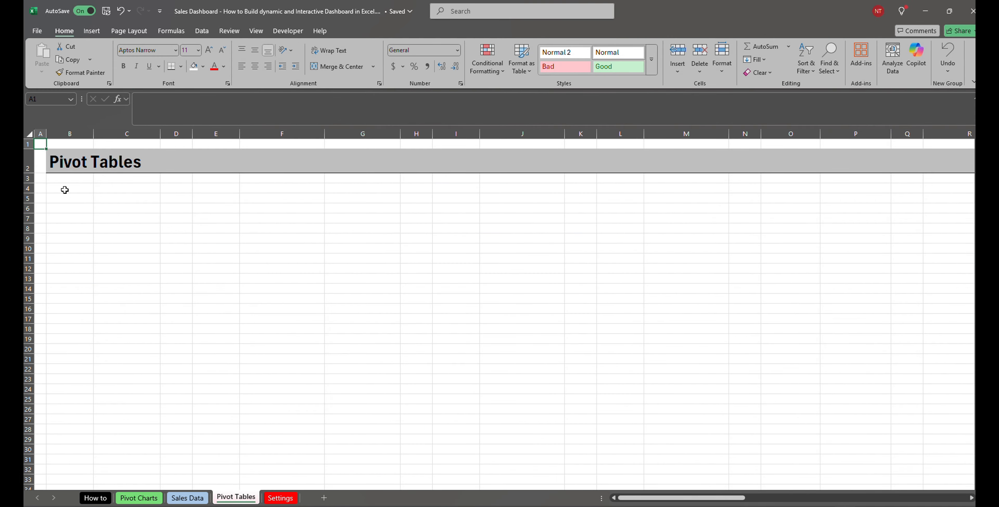
{"action": "left_click", "coordinate": [70, 189]}
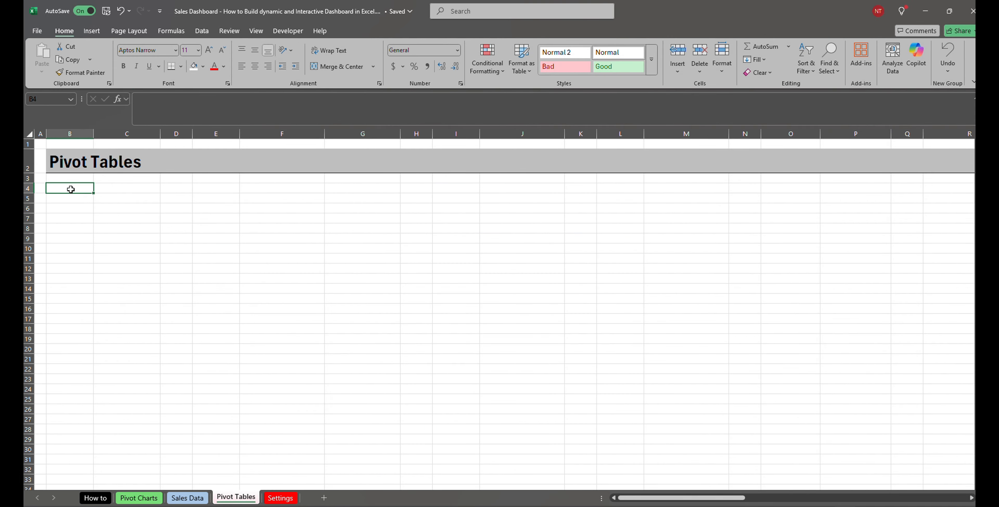
{"action": "left_click", "coordinate": [92, 31]}
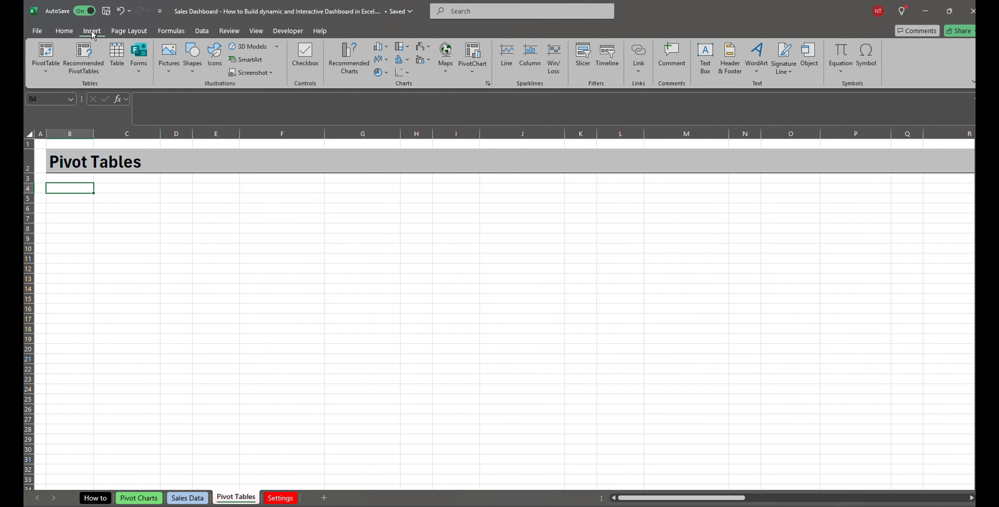
{"action": "left_click", "coordinate": [47, 71]}
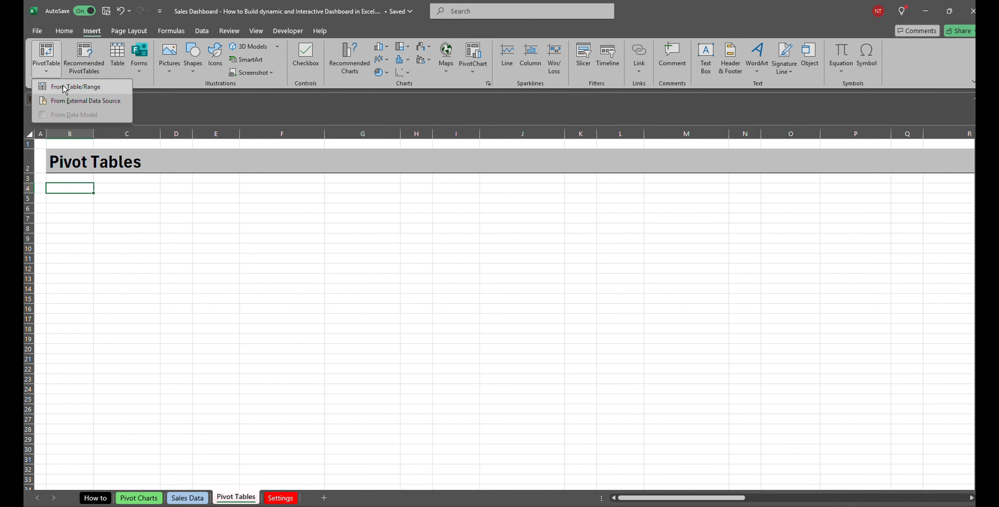
{"action": "left_click", "coordinate": [82, 91]}
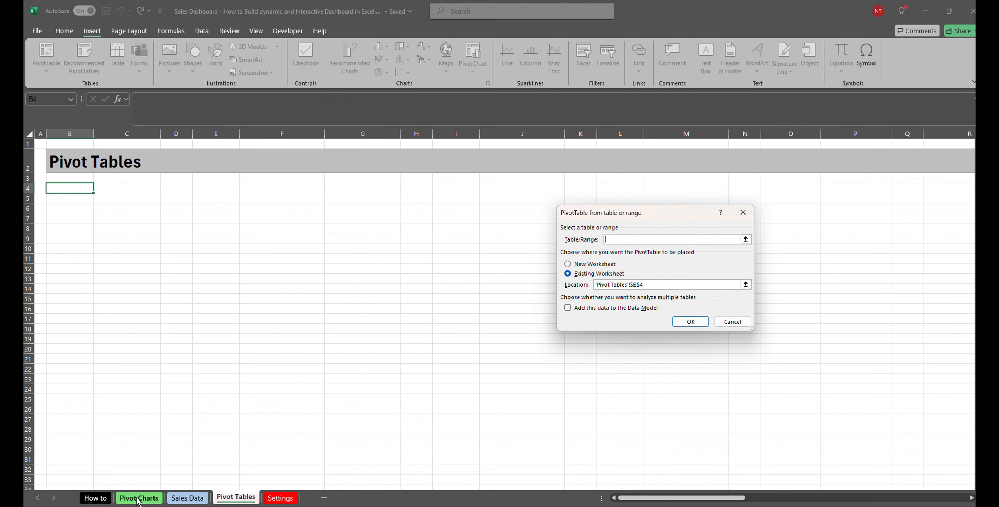
{"action": "left_click", "coordinate": [173, 501]}
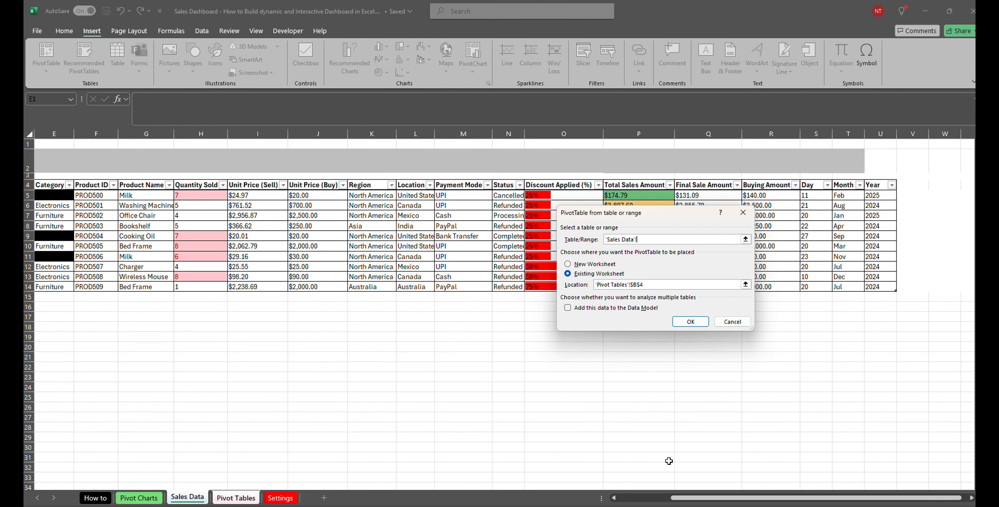
{"action": "left_click_drag", "start_coordinate": [706, 498], "coordinate": [653, 498]}
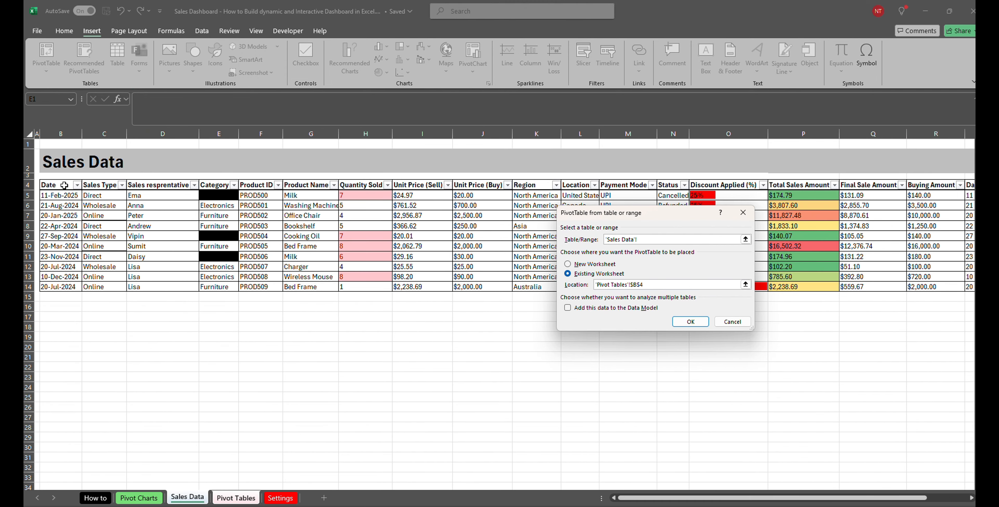
{"action": "left_click_drag", "start_coordinate": [64, 185], "coordinate": [899, 292]}
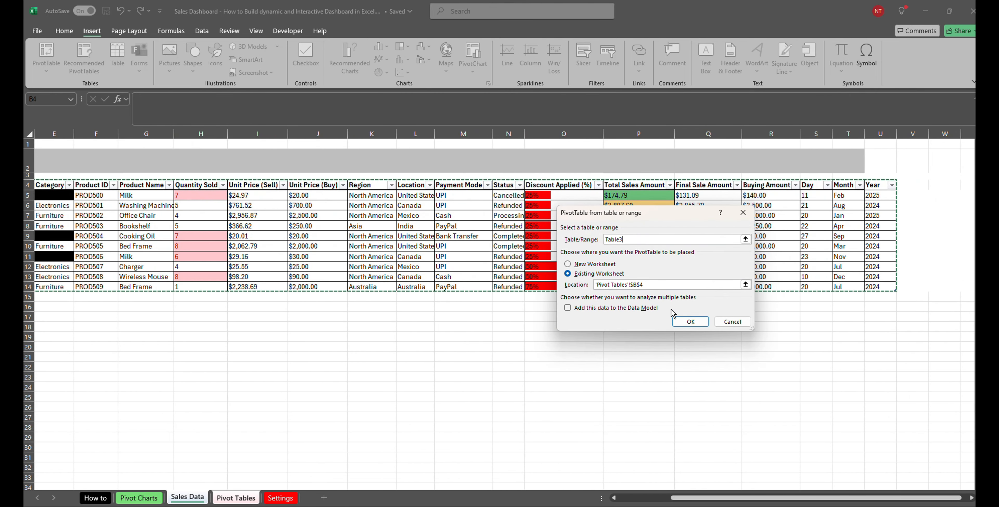
{"action": "left_click", "coordinate": [690, 321]}
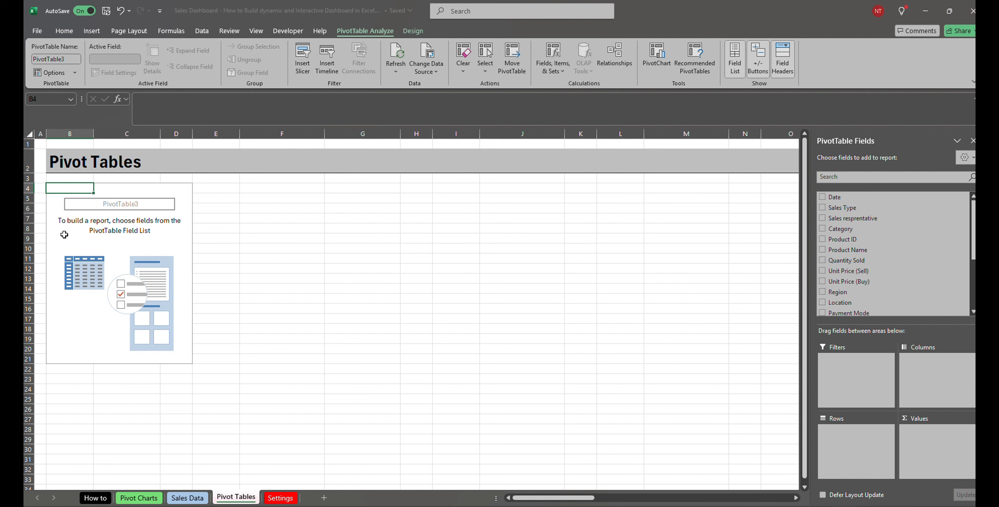
- Build the PivotTable at B4 with Sales resprentative as rows and the count of Product ID as values
{"action": "left_click", "coordinate": [64, 234]}
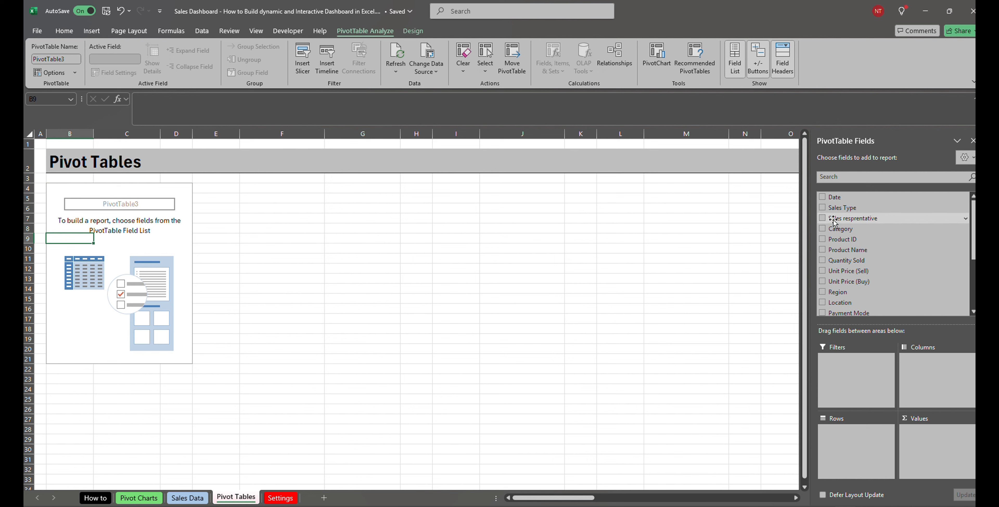
{"action": "left_click", "coordinate": [823, 217]}
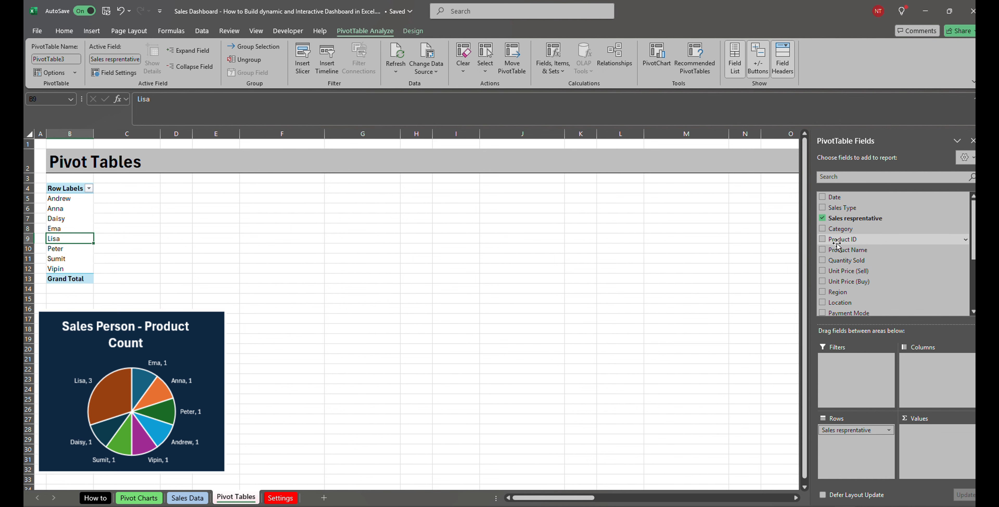
{"action": "left_click_drag", "start_coordinate": [837, 245], "coordinate": [911, 450]}
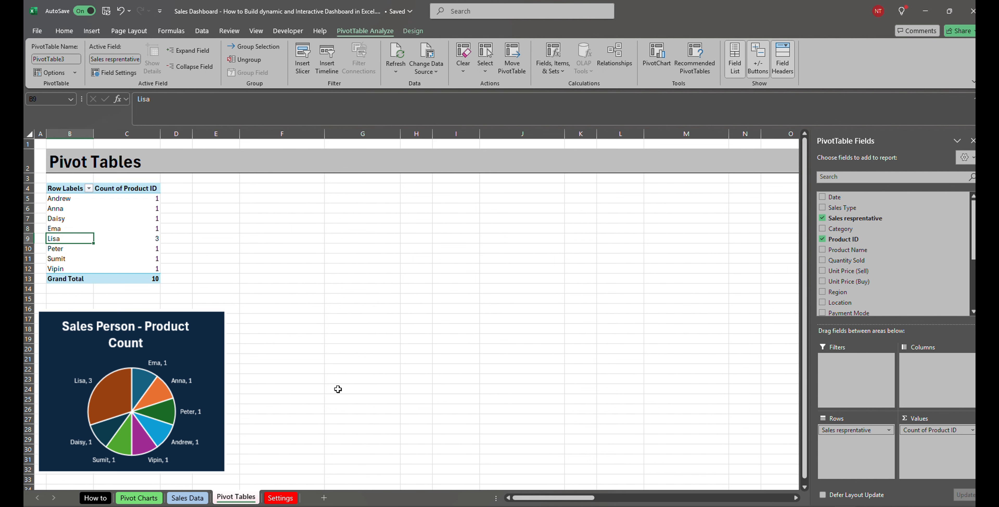
- Copy the complete sales representative PivotTable B4:C13 and paste it at E4
{"action": "left_click_drag", "start_coordinate": [70, 189], "coordinate": [126, 279]}
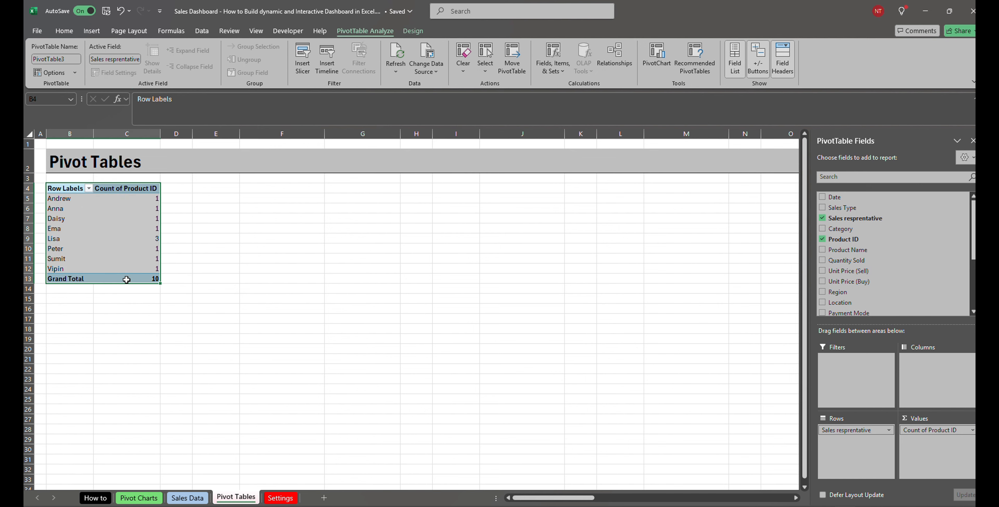
{"action": "left_click", "coordinate": [210, 188]}
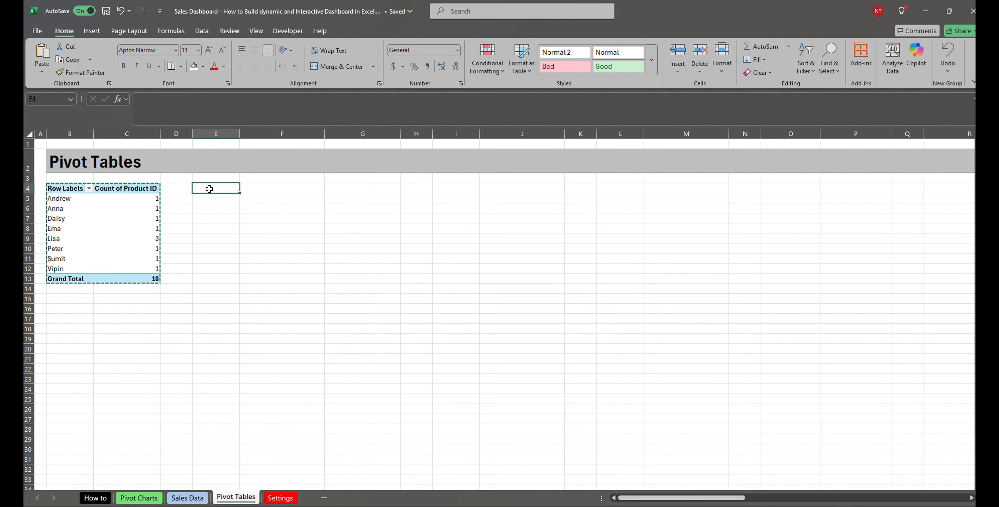
{"action": "key", "text": "ctrl+v"}
- Replace the copied PivotTable's fields with Month as rows and the sums of Final Sale Amount and Buying Amount as values
{"action": "left_click", "coordinate": [222, 200]}
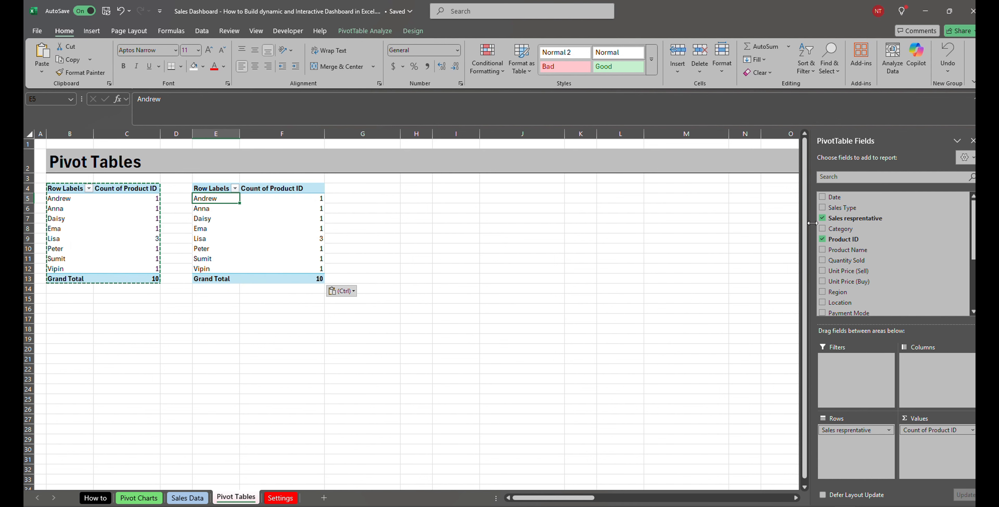
{"action": "left_click", "coordinate": [822, 218]}
{"action": "left_click", "coordinate": [823, 239]}
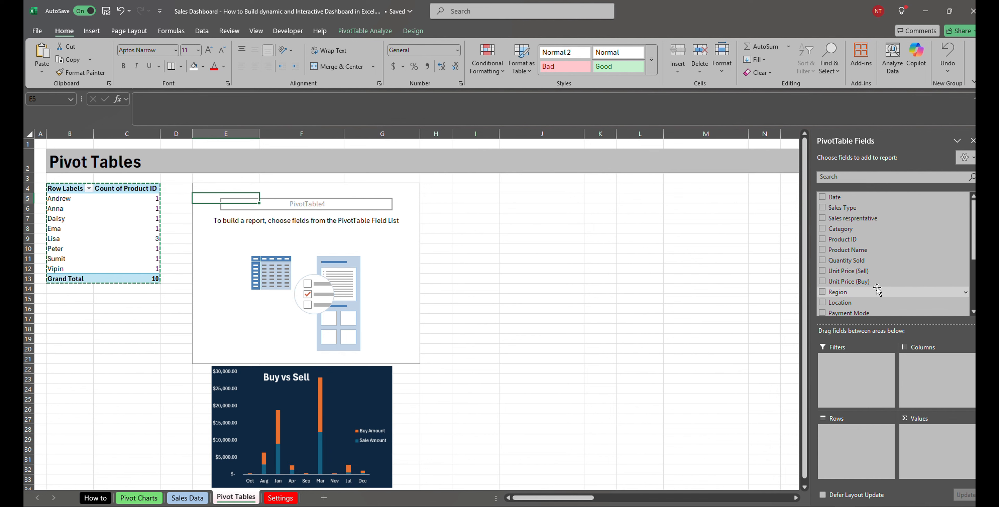
{"action": "scroll", "coordinate": [873, 287], "scroll_direction": "down", "scroll_amount": 3}
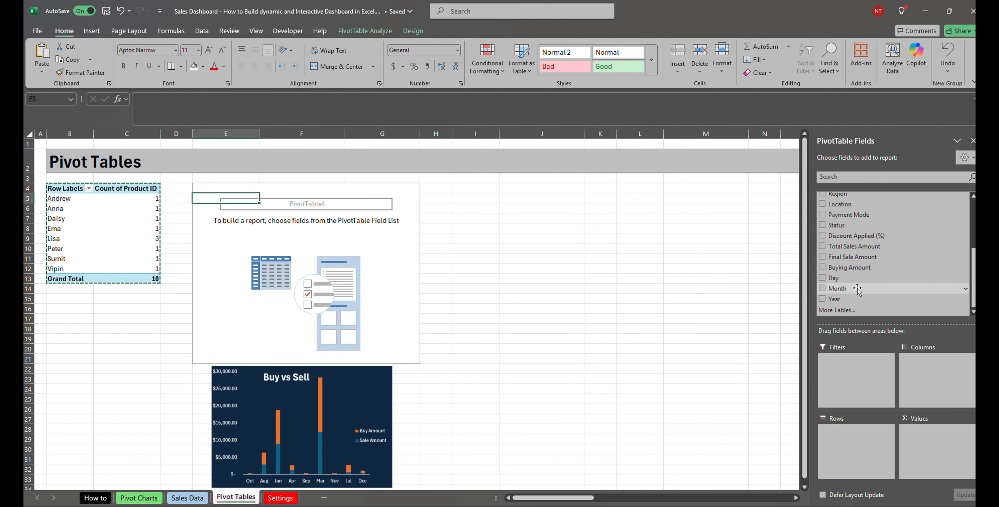
{"action": "left_click", "coordinate": [823, 289]}
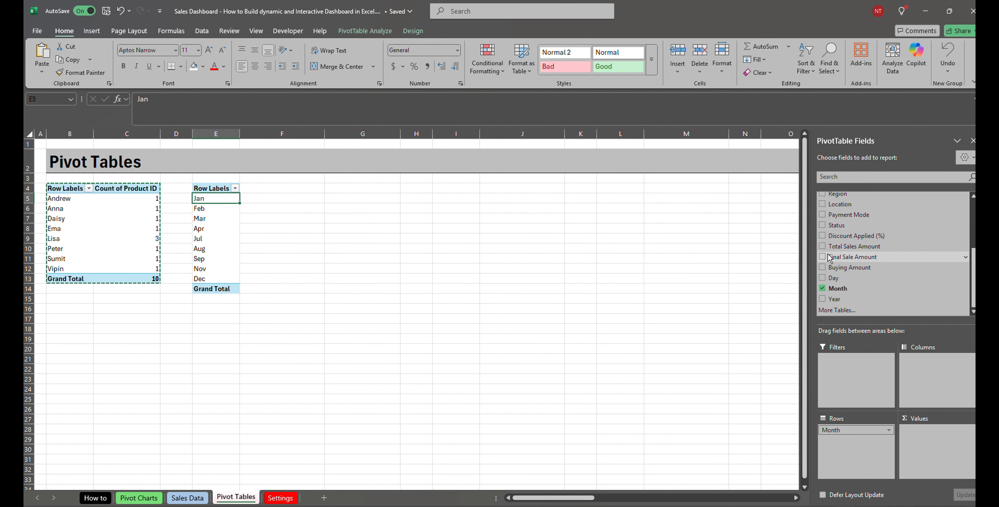
{"action": "left_click_drag", "start_coordinate": [826, 259], "coordinate": [942, 442]}
{"action": "left_click_drag", "start_coordinate": [850, 267], "coordinate": [952, 464]}
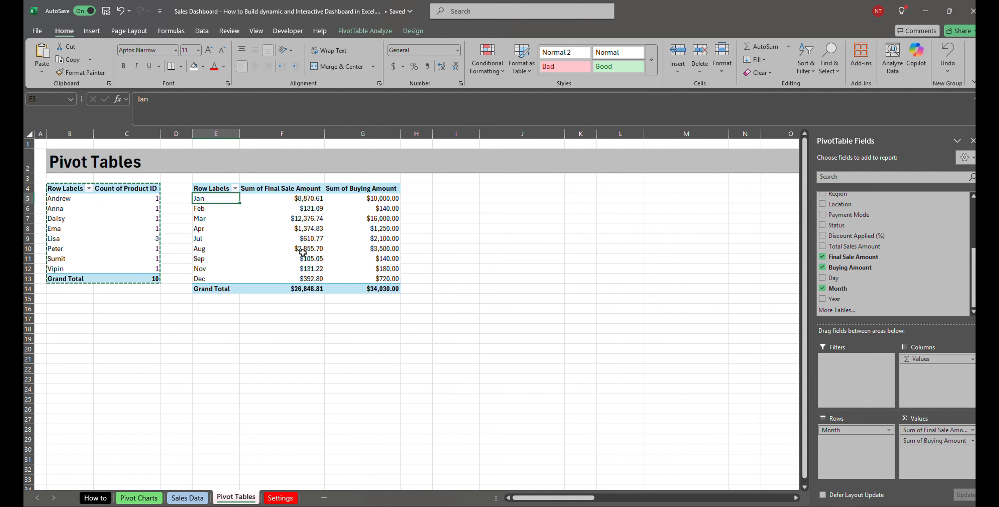
- Paste a copy of the sales representative PivotTable B4:C13 at I4
{"action": "left_click_drag", "start_coordinate": [64, 189], "coordinate": [131, 279]}
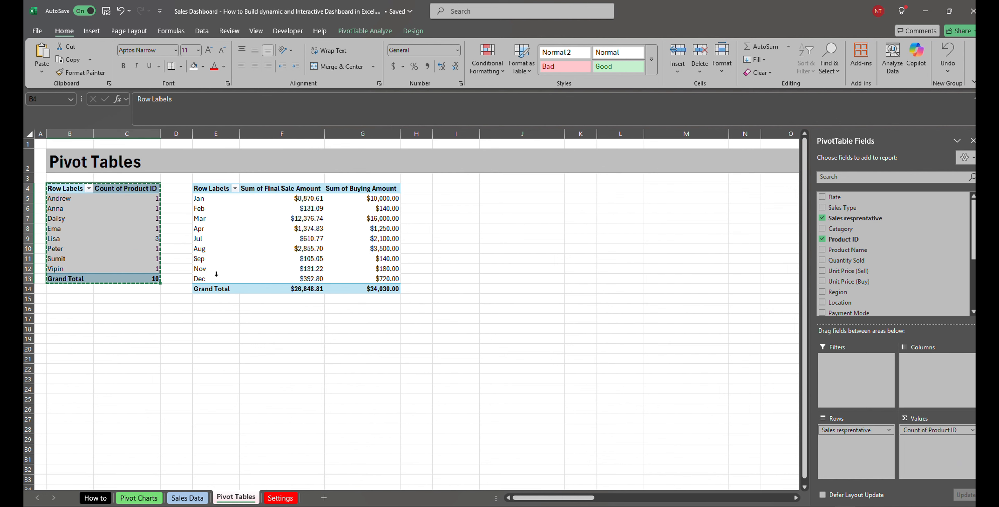
{"action": "left_click", "coordinate": [443, 191]}
{"action": "key", "text": "ctrl+v"}
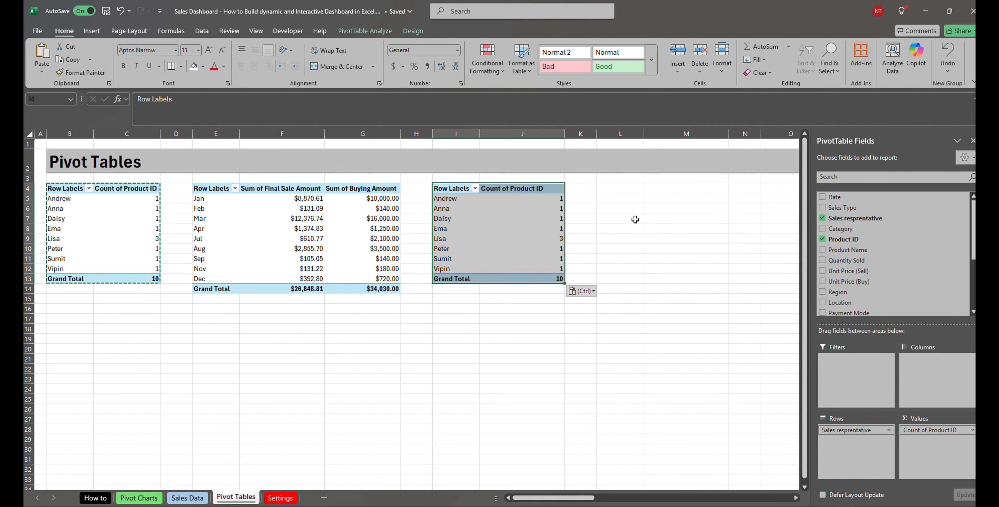
- Replace the fields of the PivotTable at I4 with Day as rows and the sum of Final Sale Amount as values
{"action": "left_click", "coordinate": [822, 218]}
{"action": "left_click", "coordinate": [823, 239]}
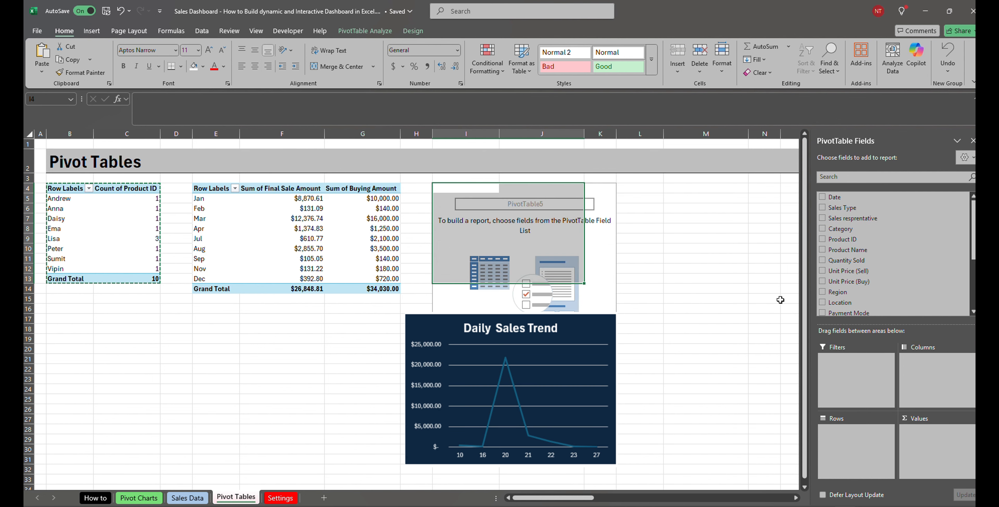
{"action": "scroll", "coordinate": [875, 304], "scroll_direction": "down", "scroll_amount": 2}
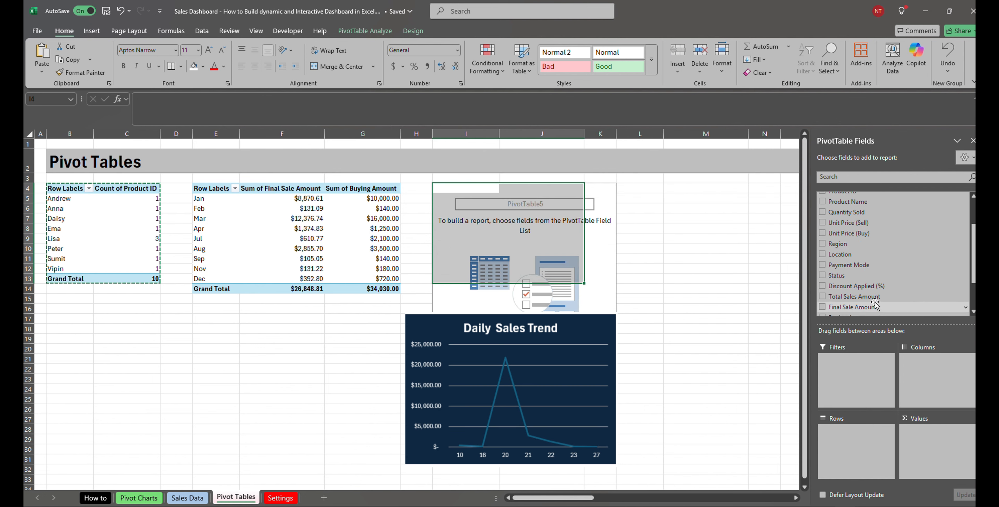
{"action": "scroll", "coordinate": [875, 305], "scroll_direction": "down", "scroll_amount": 2}
{"action": "left_click_drag", "start_coordinate": [834, 278], "coordinate": [860, 452]}
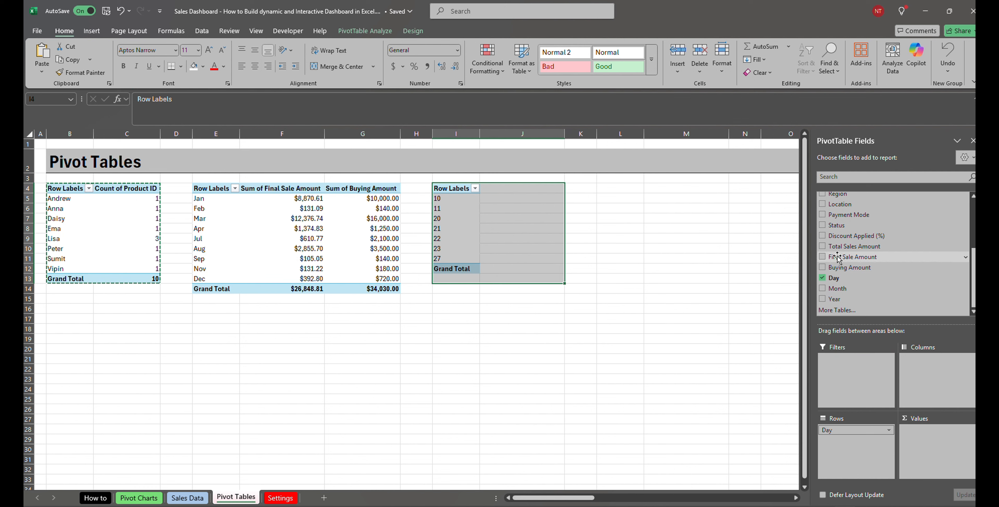
{"action": "left_click_drag", "start_coordinate": [835, 257], "coordinate": [925, 433]}
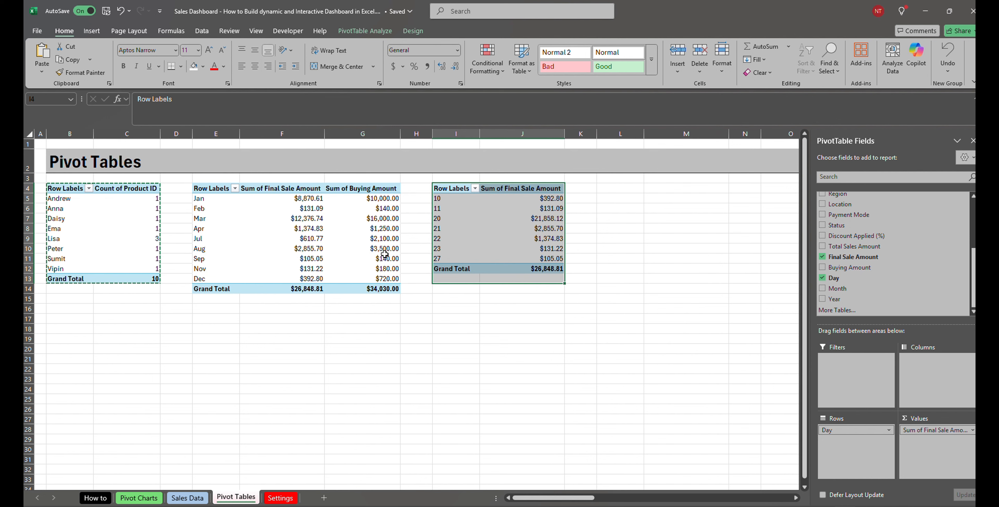
- Paste another copy of the sales representative PivotTable at L4
{"action": "left_click", "coordinate": [71, 186]}
{"action": "left_click", "coordinate": [646, 249]}
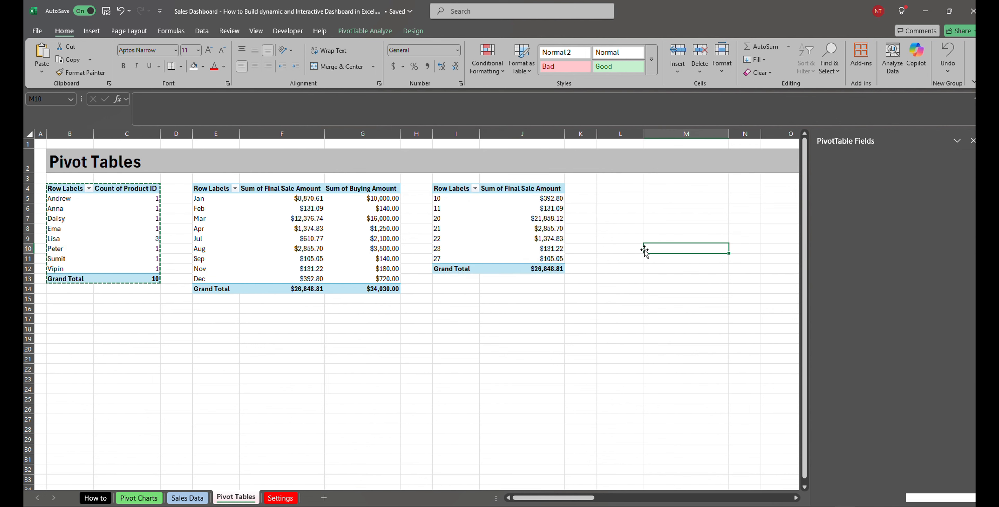
{"action": "left_click", "coordinate": [621, 194]}
{"action": "left_click", "coordinate": [621, 190]}
{"action": "key", "text": "ctrl+v"}
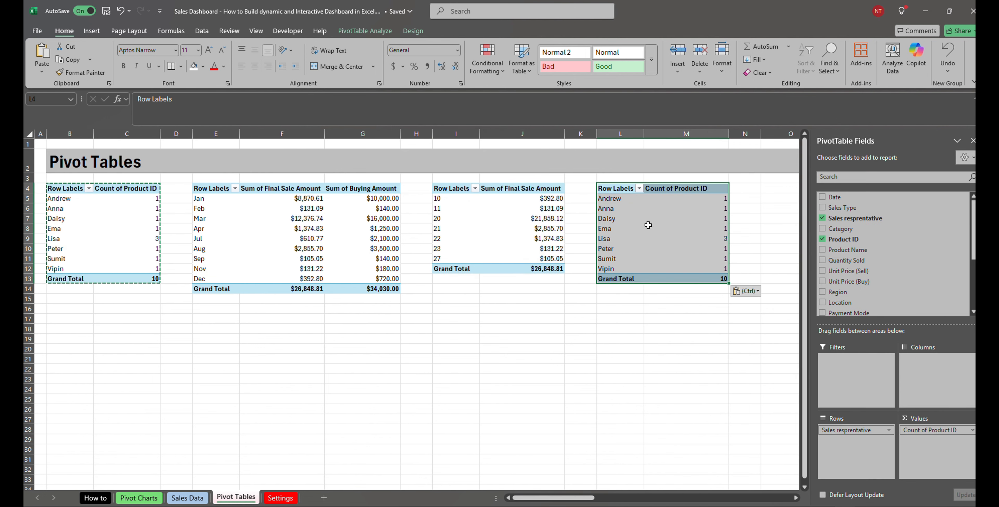
- Replace the fields of the PivotTable at L4 with Sales Type as rows and the sum of Final Sale Amount as values
{"action": "left_click", "coordinate": [823, 218]}
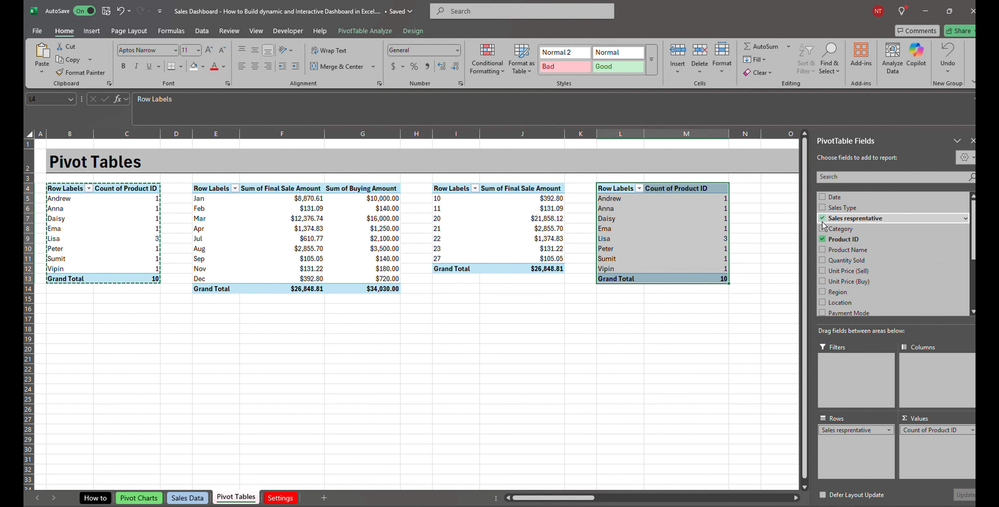
{"action": "left_click", "coordinate": [823, 240]}
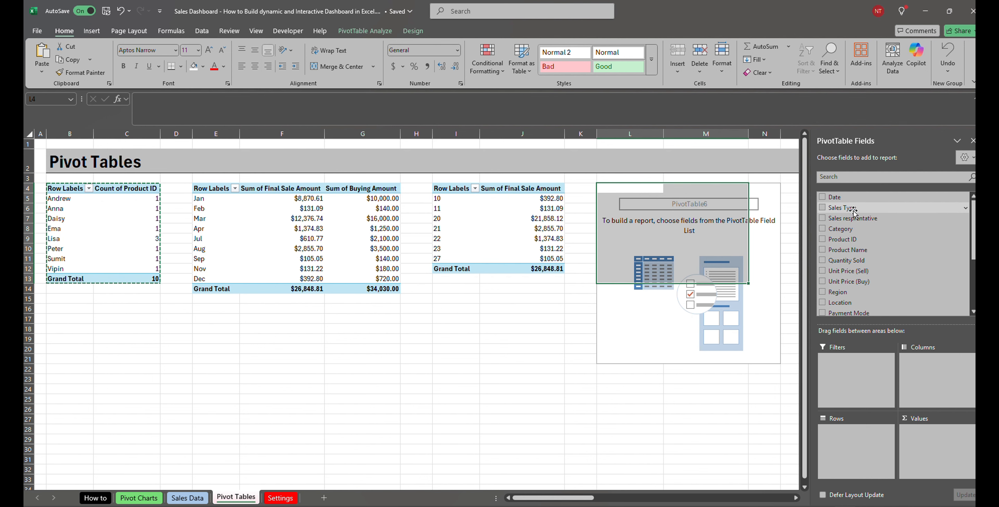
{"action": "left_click", "coordinate": [823, 208]}
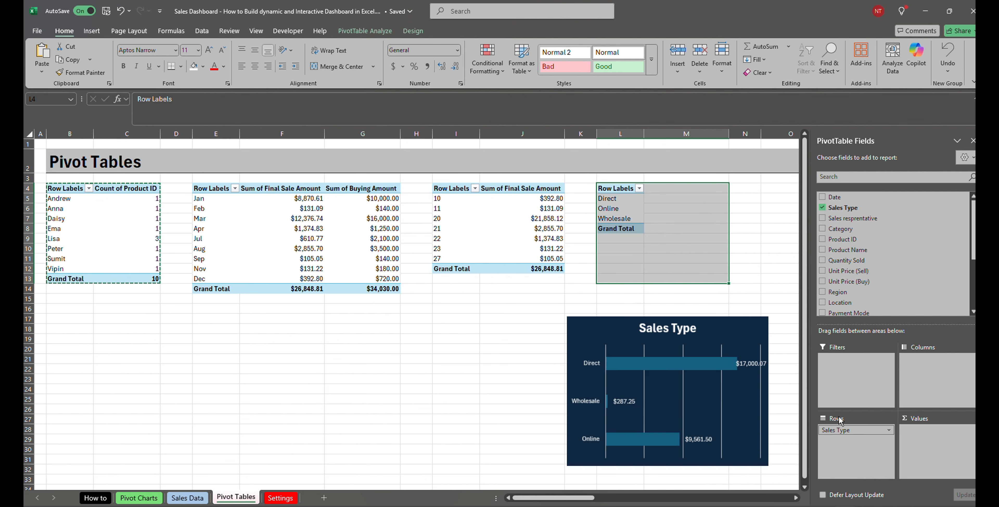
{"action": "scroll", "coordinate": [881, 284], "scroll_direction": "down", "scroll_amount": 3}
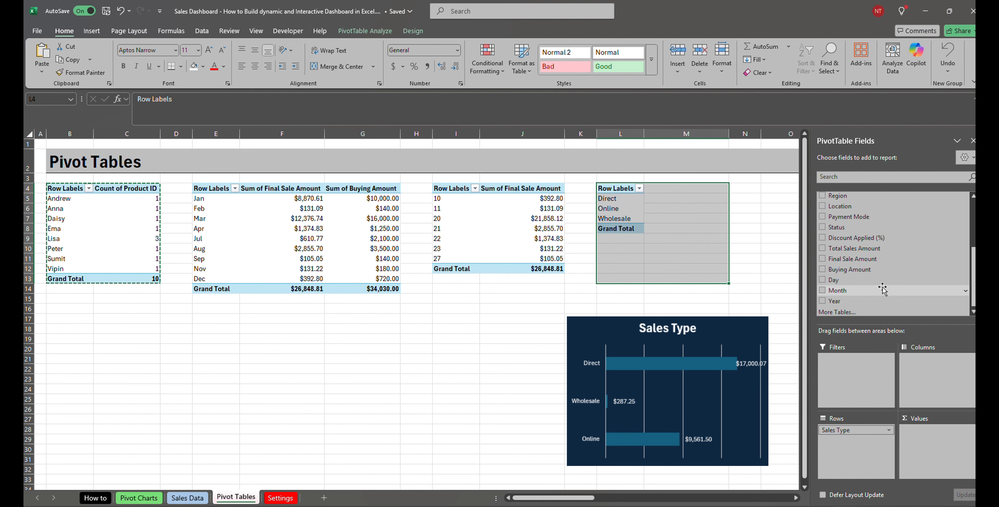
{"action": "left_click_drag", "start_coordinate": [844, 259], "coordinate": [933, 448]}
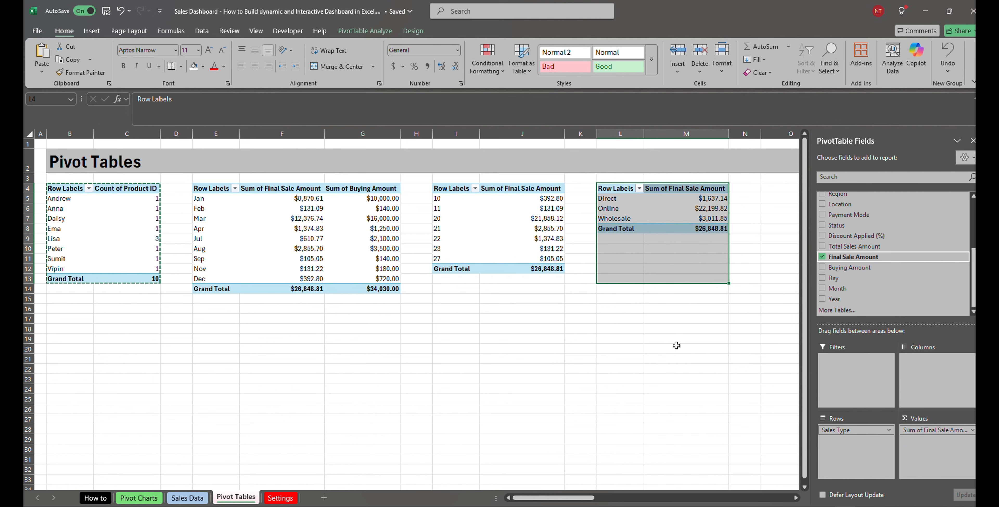
{"action": "left_click", "coordinate": [684, 341]}
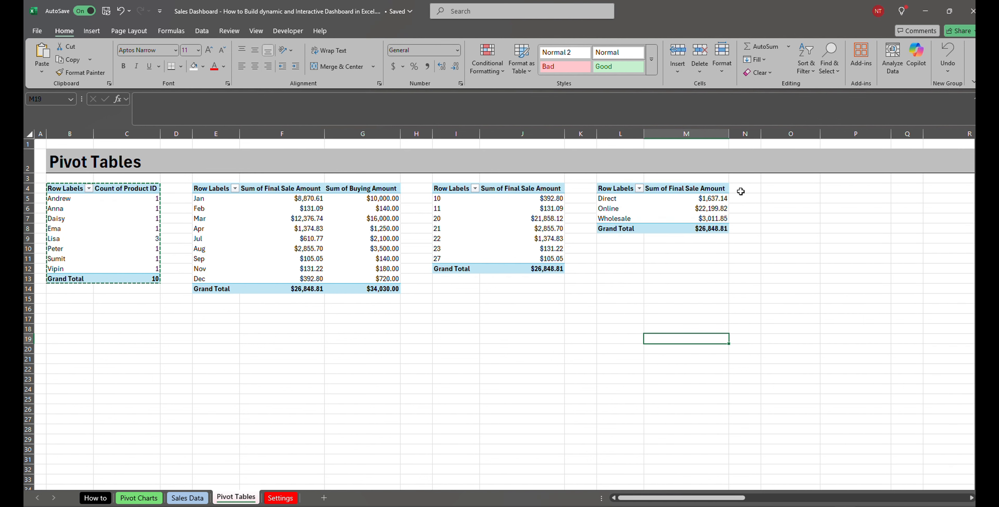
- Paste the copied PivotTable at O4 and change its fields to Product Name as rows and the count of Product Name as values
{"action": "left_click", "coordinate": [798, 192]}
{"action": "key", "text": "ctrl+v"}
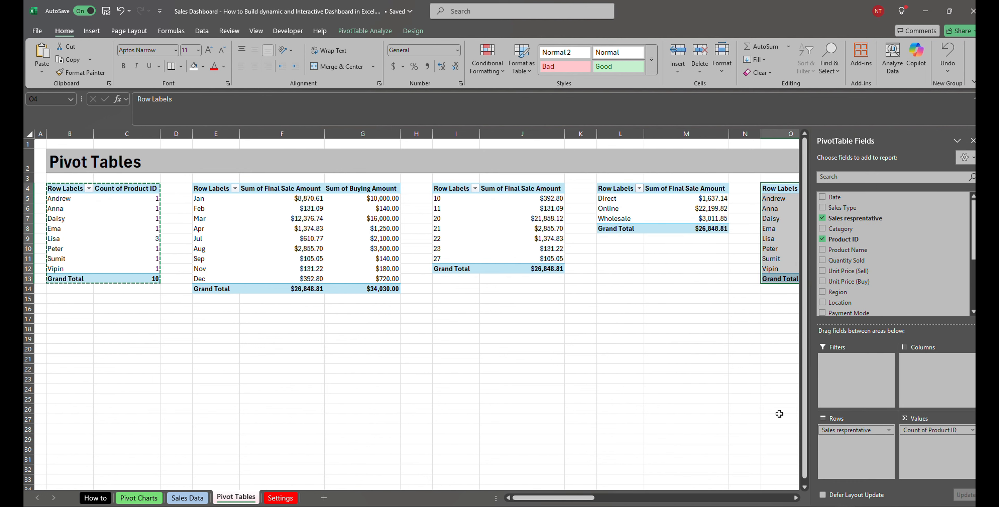
{"action": "left_click_drag", "start_coordinate": [553, 498], "coordinate": [609, 498]}
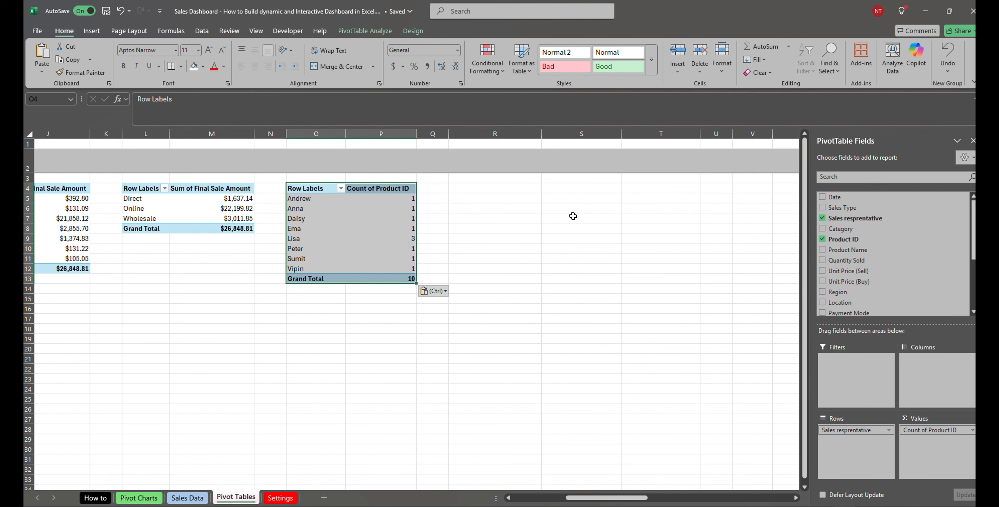
{"action": "left_click", "coordinate": [822, 218]}
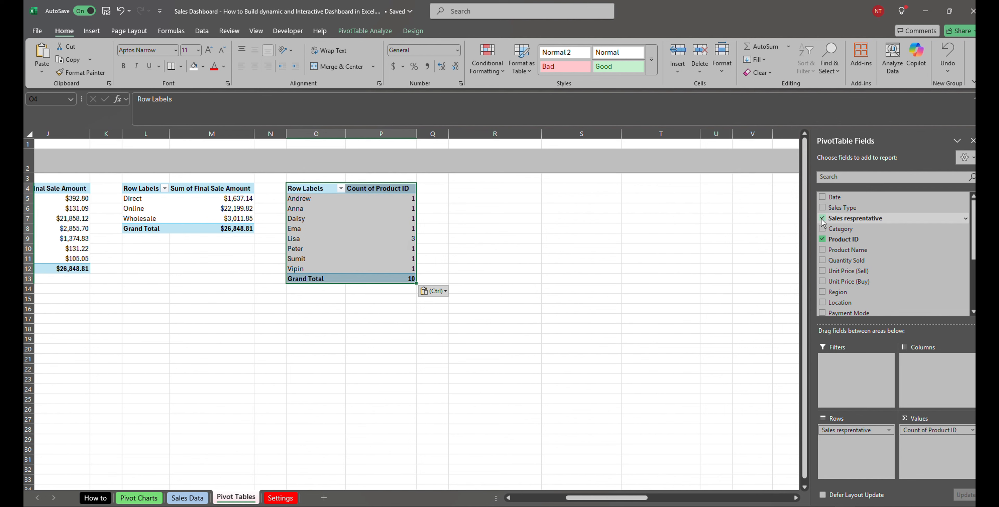
{"action": "left_click", "coordinate": [822, 239]}
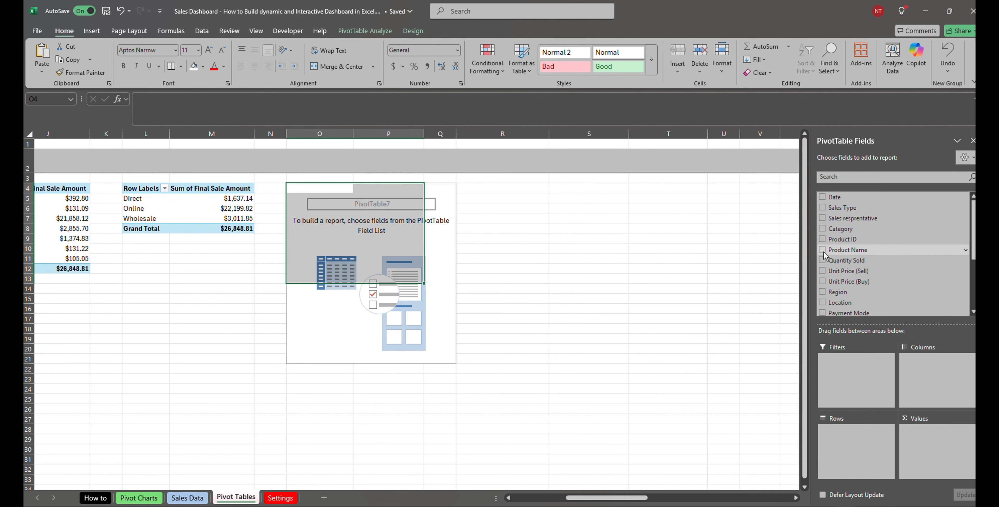
{"action": "left_click", "coordinate": [823, 250]}
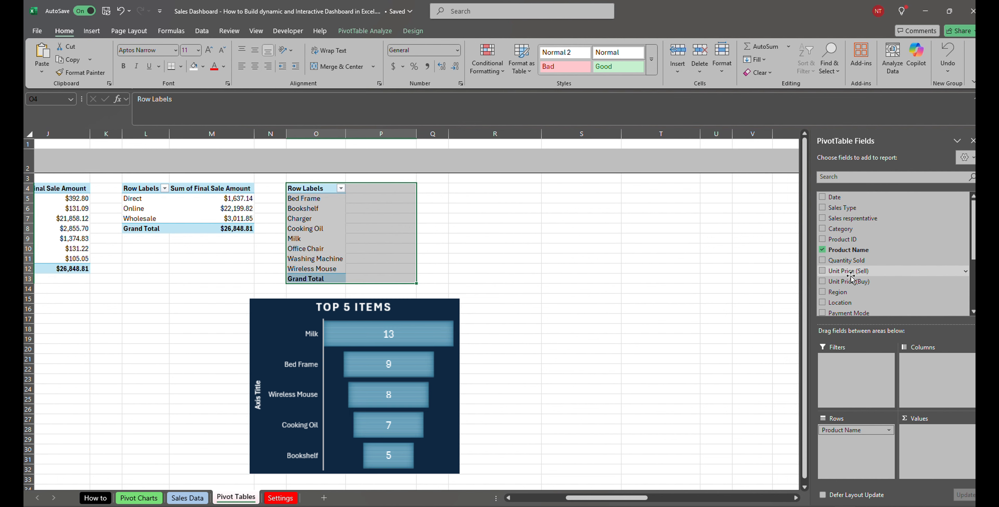
{"action": "left_click_drag", "start_coordinate": [846, 251], "coordinate": [949, 443]}
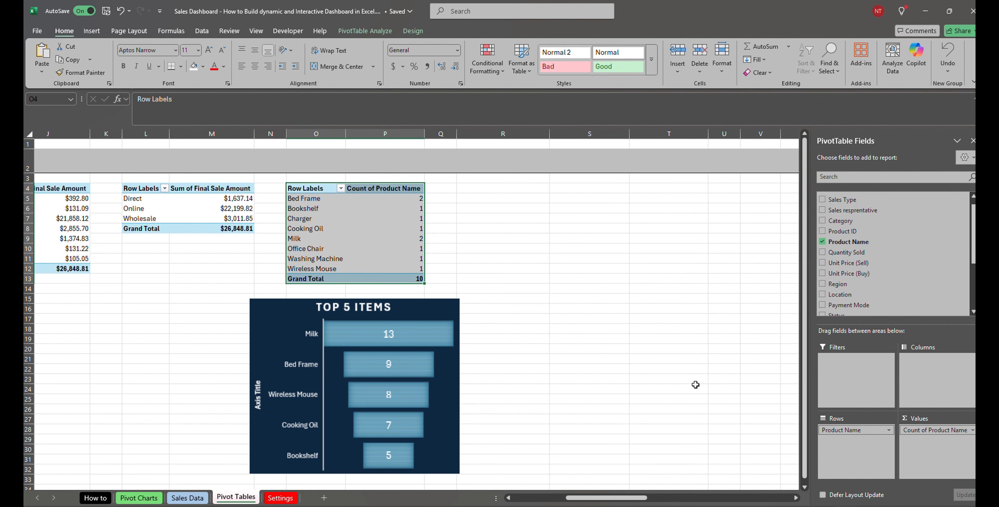
- Paste one more copy of the sales representative PivotTable at R4
{"action": "left_click", "coordinate": [465, 189]}
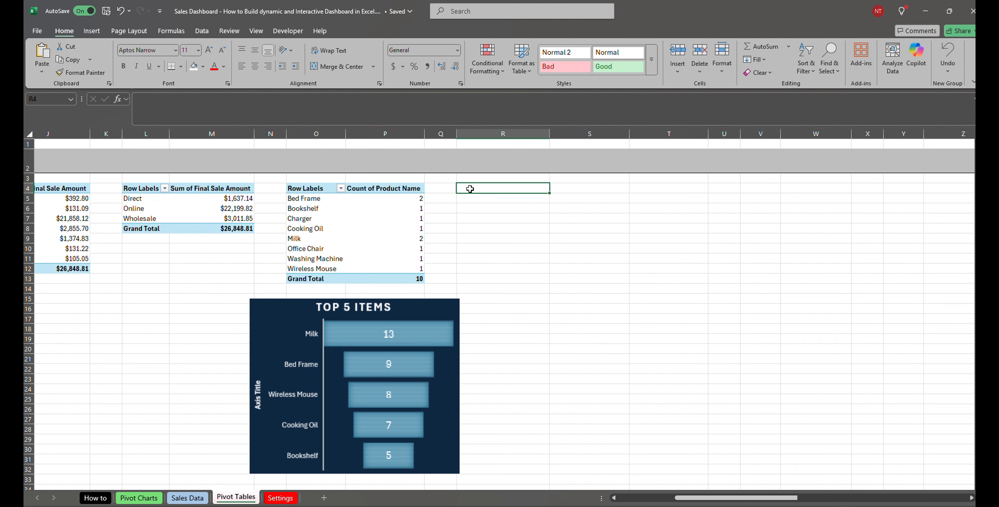
{"action": "key", "text": "ctrl+v"}
{"action": "left_click_drag", "start_coordinate": [577, 498], "coordinate": [595, 498]}
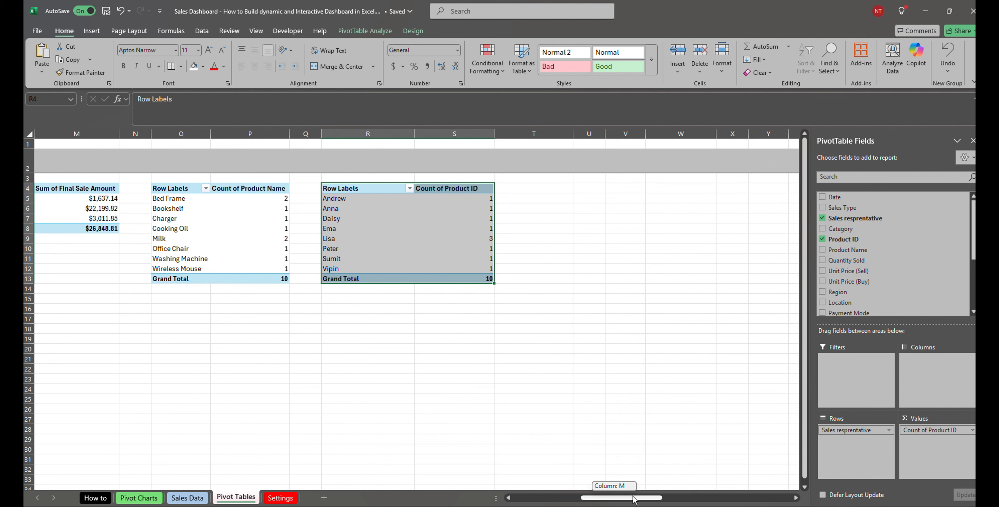
- Replace the fields of the PivotTable at R4 with Region and Location as rows and the count of Product Name as values
{"action": "left_click", "coordinate": [823, 218]}
{"action": "left_click", "coordinate": [827, 241]}
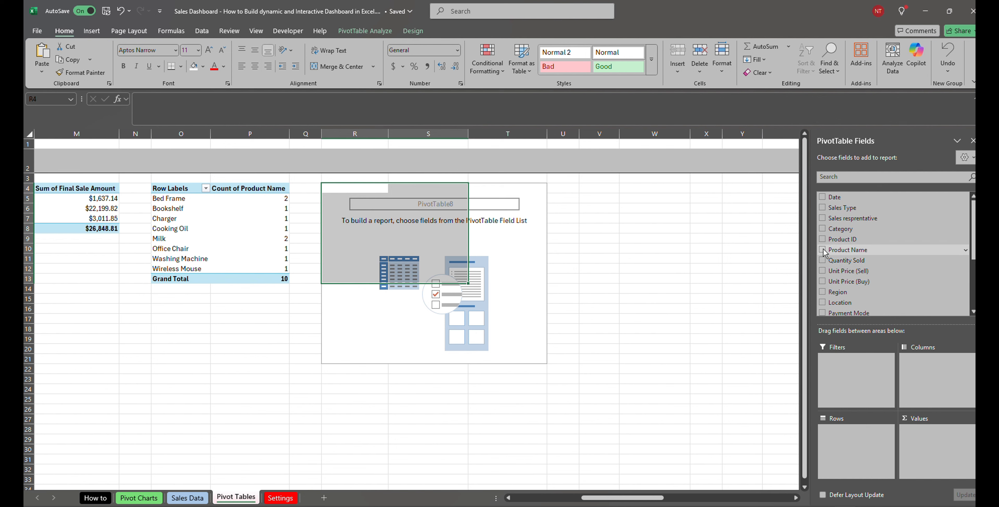
{"action": "scroll", "coordinate": [825, 268], "scroll_direction": "down", "scroll_amount": 1}
{"action": "left_click", "coordinate": [823, 269]}
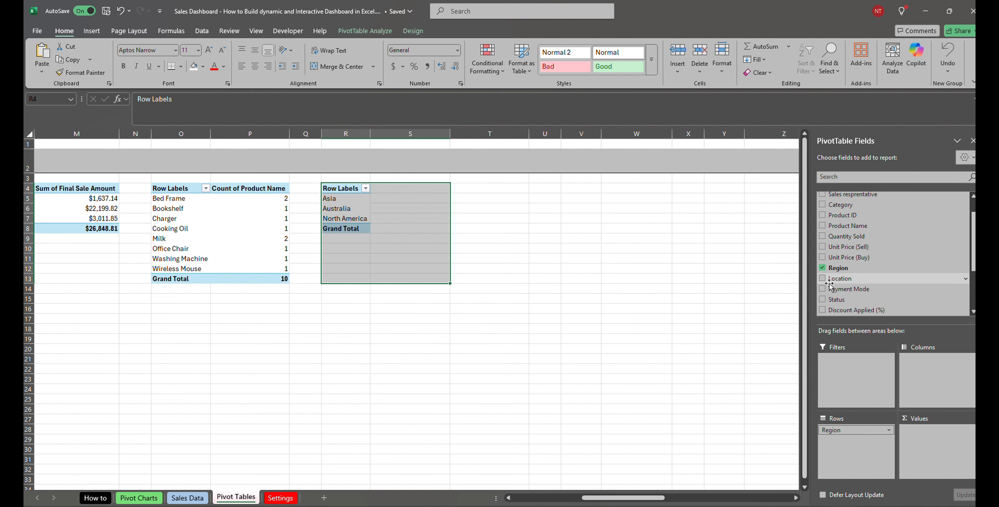
{"action": "left_click", "coordinate": [826, 282]}
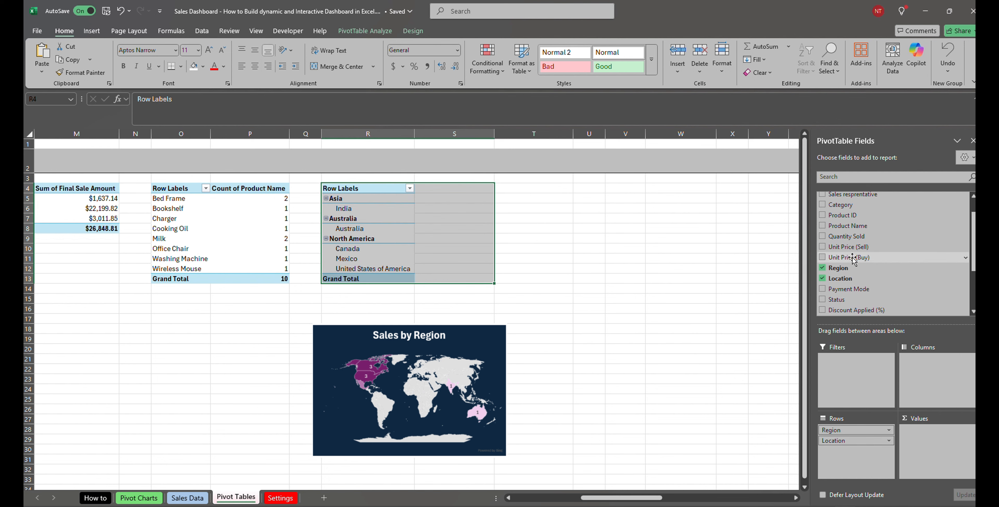
{"action": "left_click_drag", "start_coordinate": [849, 227], "coordinate": [932, 445]}
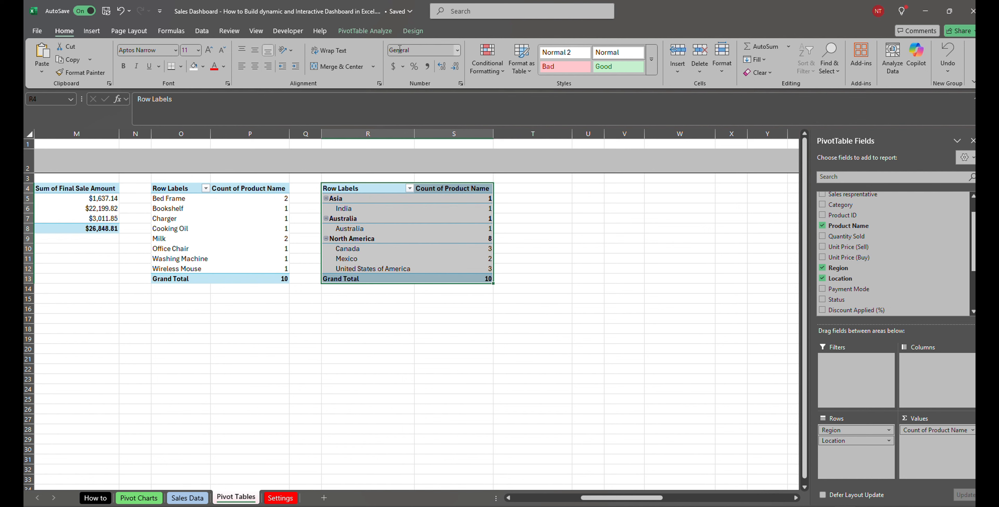
- Show the Region and Location PivotTable in tabular form and turn off its Region subtotals
{"action": "left_click", "coordinate": [411, 31]}
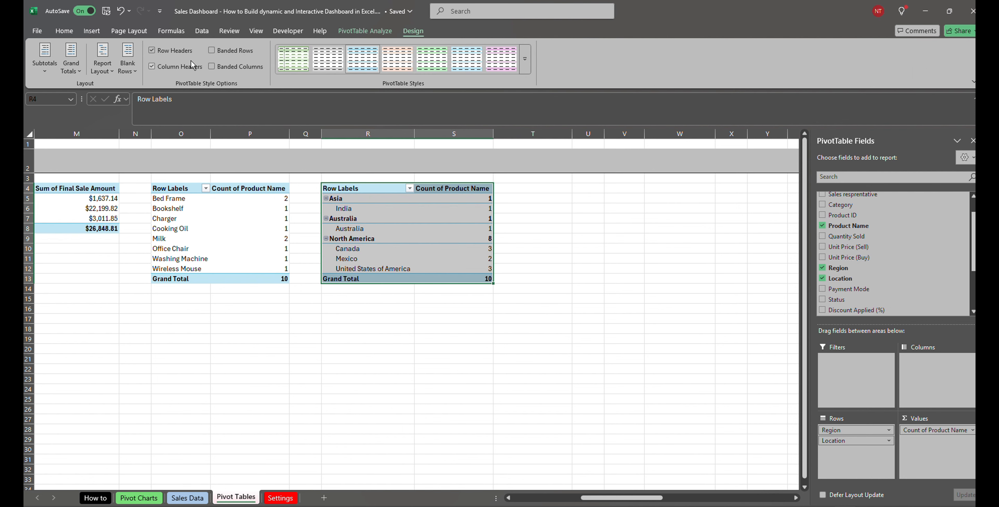
{"action": "left_click", "coordinate": [102, 64]}
{"action": "left_click", "coordinate": [148, 134]}
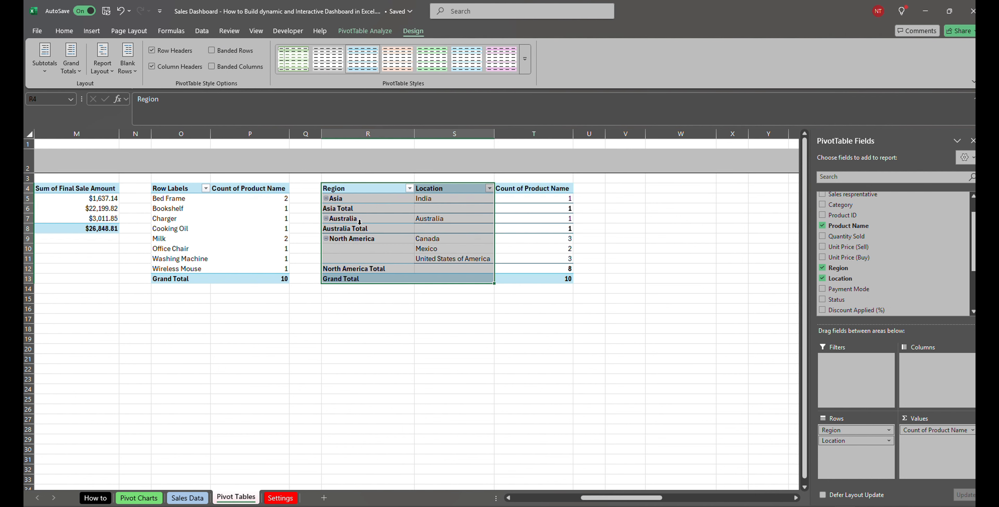
{"action": "left_click", "coordinate": [357, 208]}
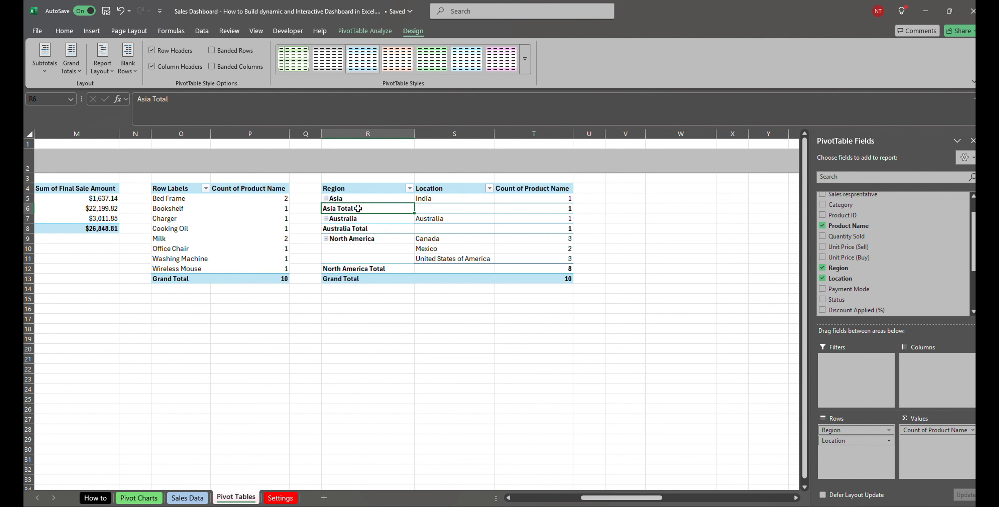
{"action": "right_click", "coordinate": [357, 209]}
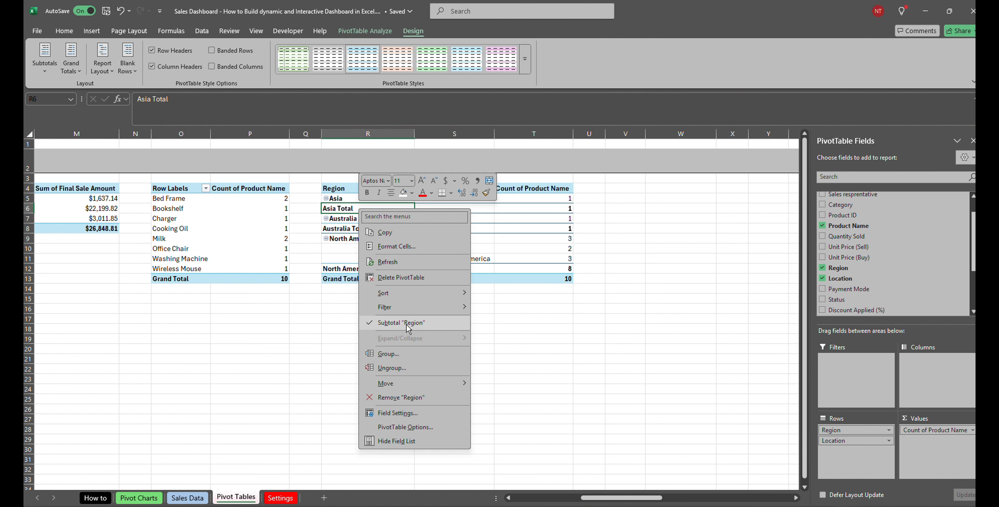
{"action": "left_click", "coordinate": [408, 324]}
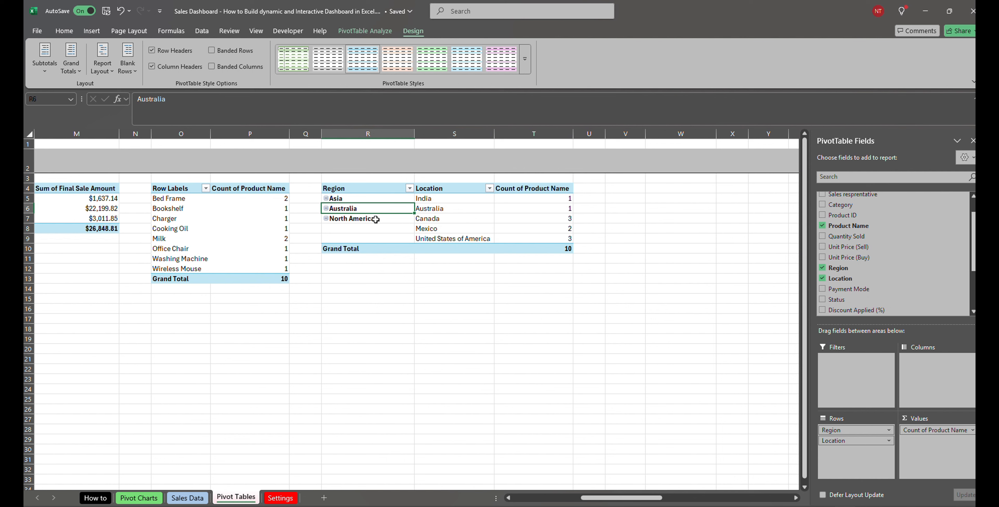
- Repeat all item labels in the Region and Location PivotTable
{"action": "left_click", "coordinate": [368, 219]}
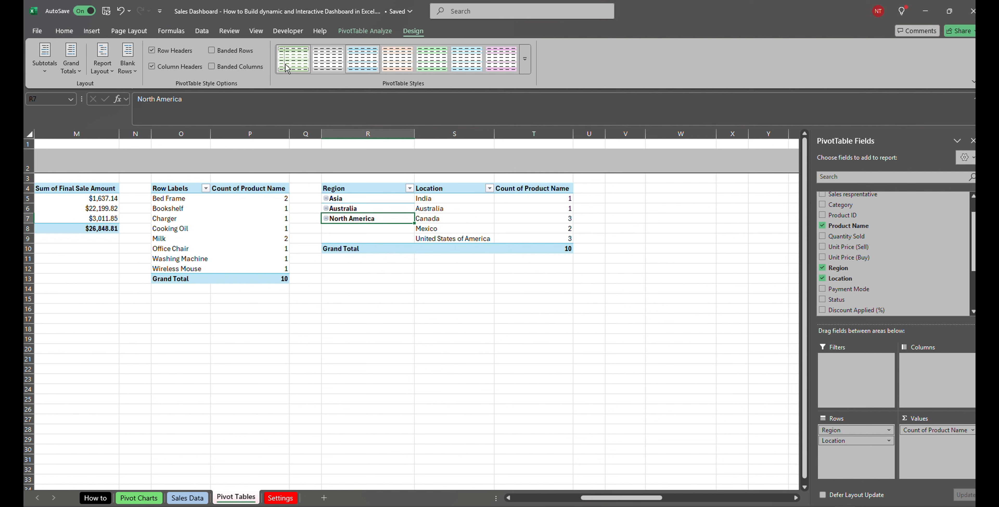
{"action": "left_click", "coordinate": [102, 64]}
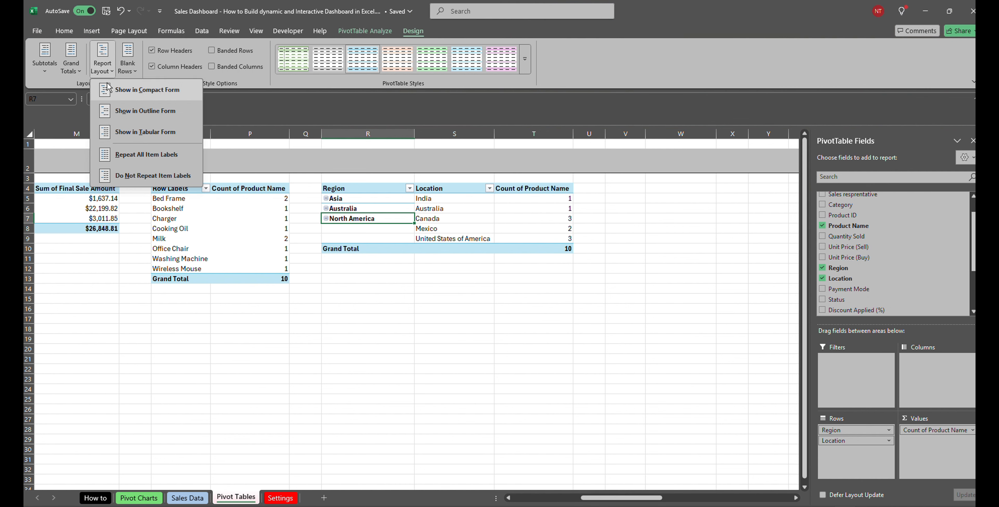
{"action": "left_click", "coordinate": [137, 157]}
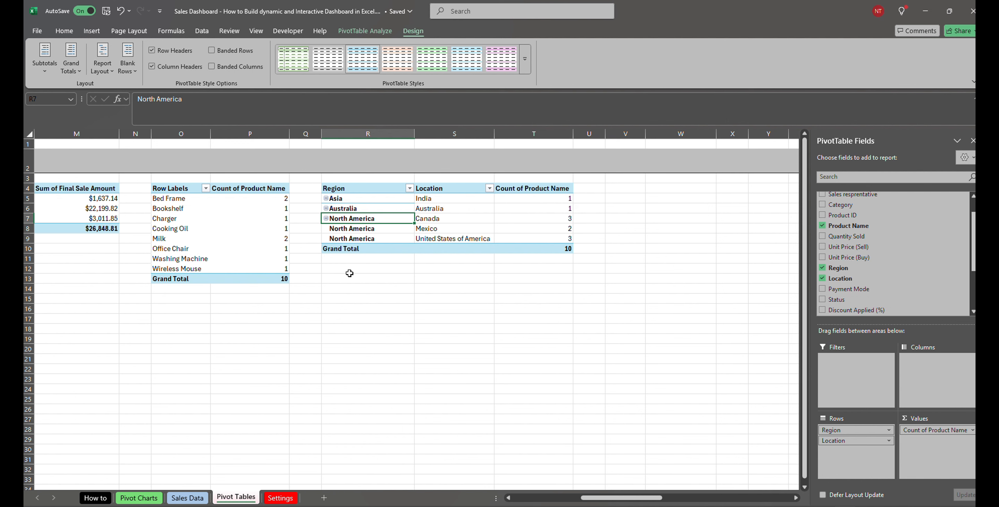
{"action": "left_click", "coordinate": [475, 301]}
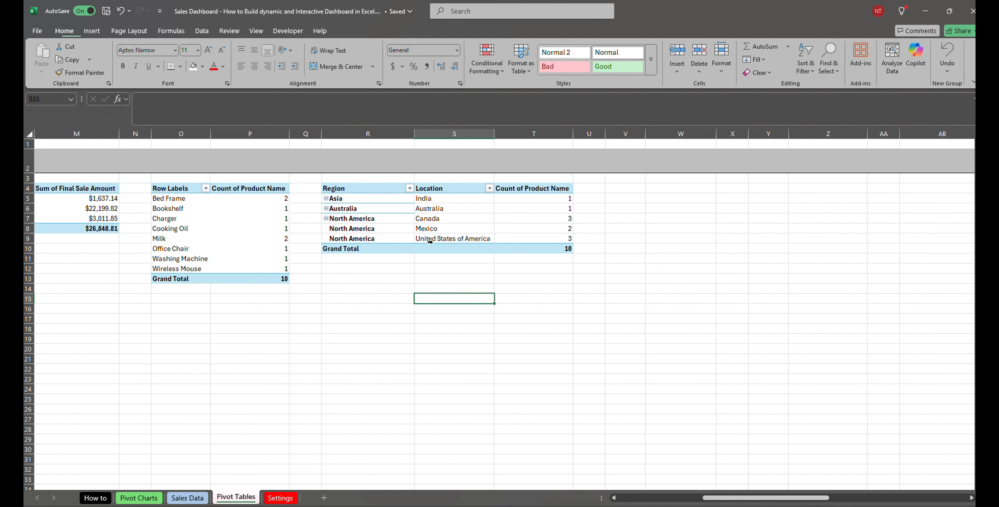
- Narrow the Location column S slightly and paste a copy of the Region and Location PivotTable at V4
{"action": "left_click_drag", "start_coordinate": [495, 133], "coordinate": [486, 134]}
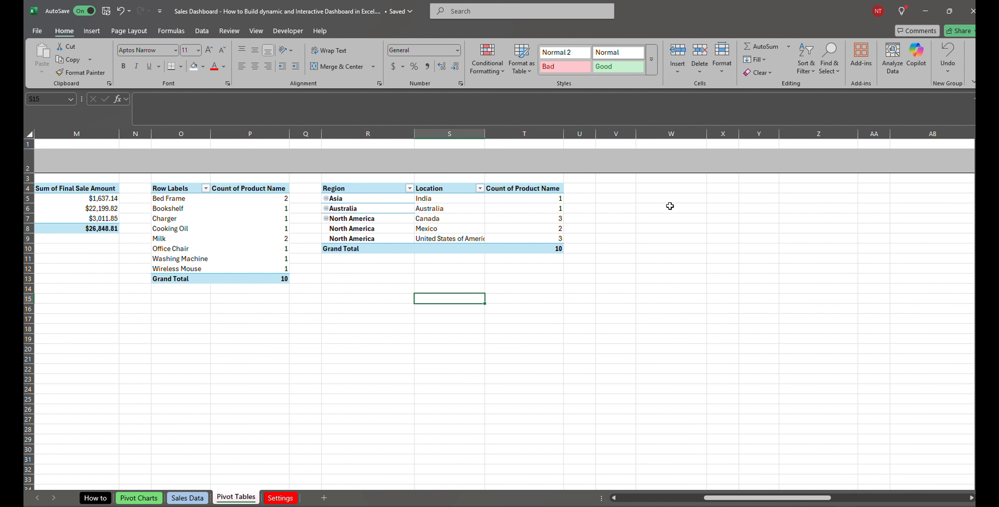
{"action": "left_click", "coordinate": [616, 187]}
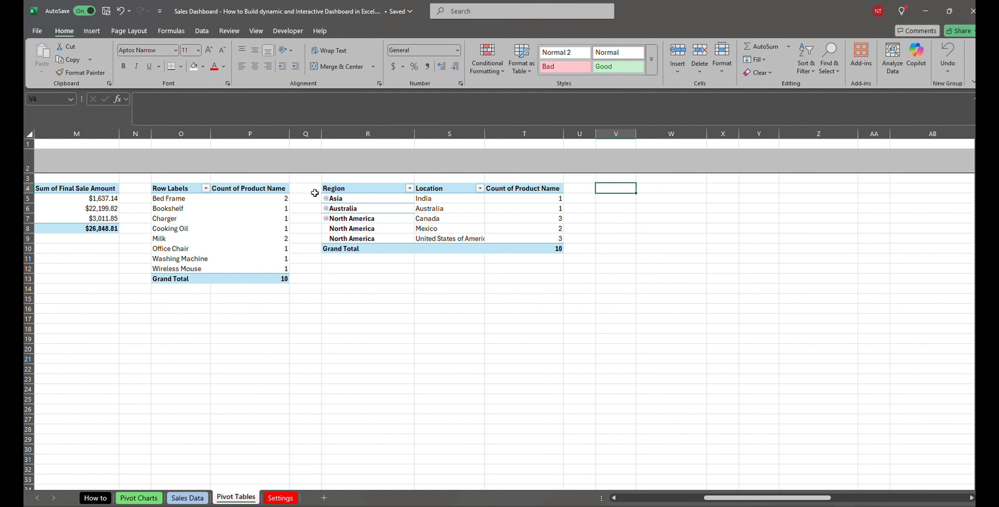
{"action": "left_click", "coordinate": [174, 191]}
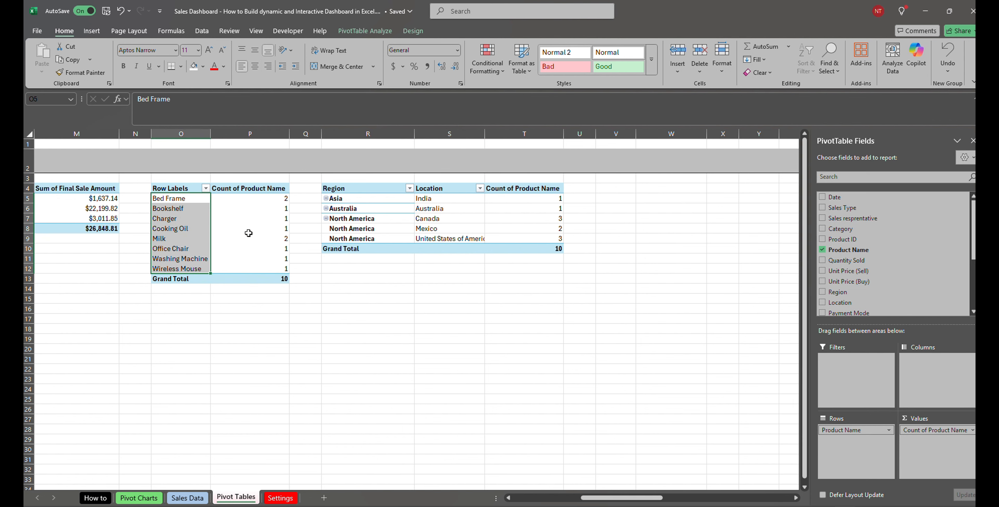
{"action": "left_click_drag", "start_coordinate": [365, 183], "coordinate": [532, 249]}
{"action": "key", "text": "ctrl+c"}
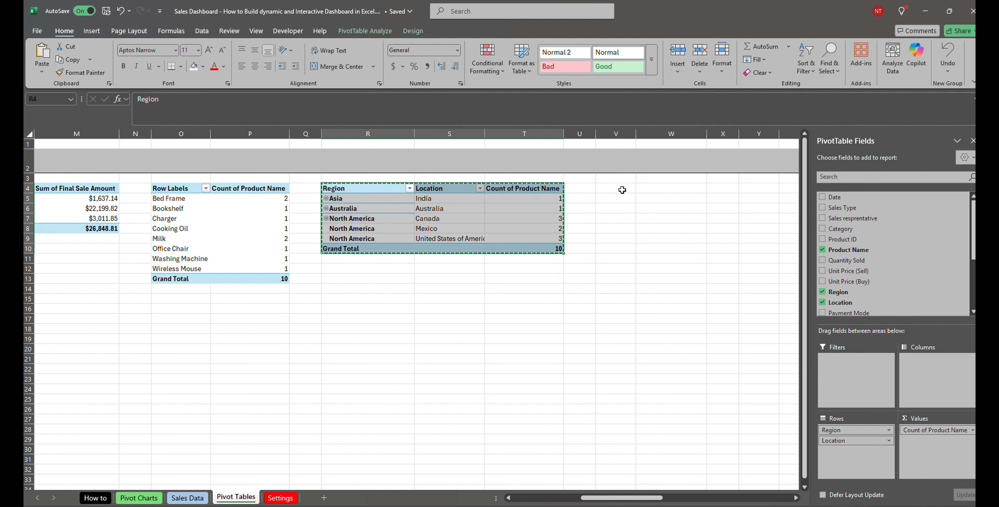
{"action": "left_click", "coordinate": [622, 189]}
{"action": "key", "text": "ctrl+v"}
- Replace the fields of the PivotTable at V4 with Category as rows and the sum of Quantity Sold as values
{"action": "left_click_drag", "start_coordinate": [628, 498], "coordinate": [667, 498]}
{"action": "left_click", "coordinate": [822, 250]}
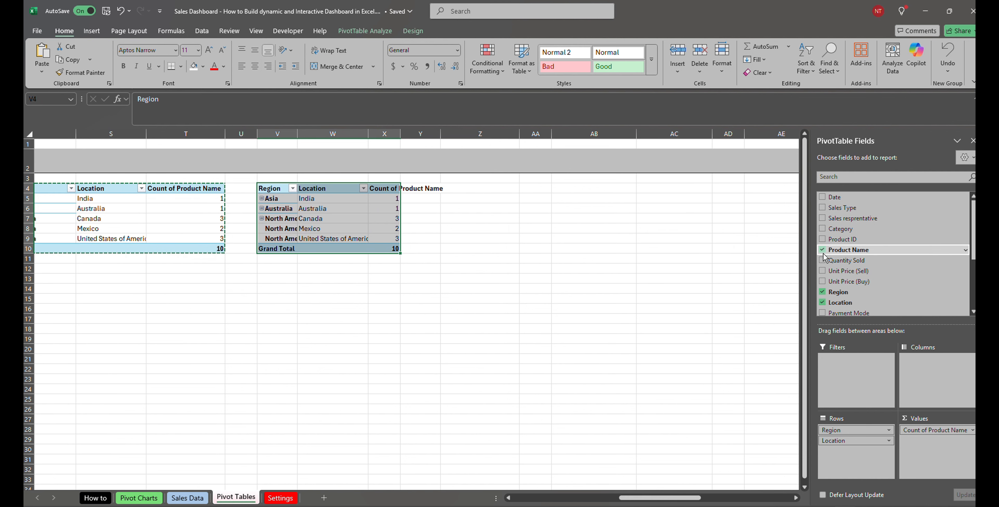
{"action": "left_click", "coordinate": [823, 292]}
{"action": "left_click", "coordinate": [823, 303]}
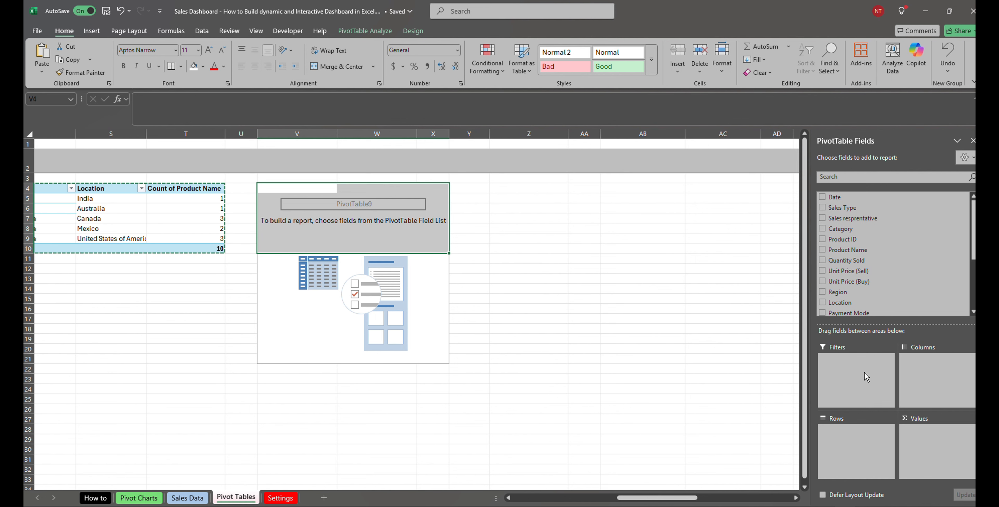
{"action": "left_click_drag", "start_coordinate": [841, 229], "coordinate": [852, 432]}
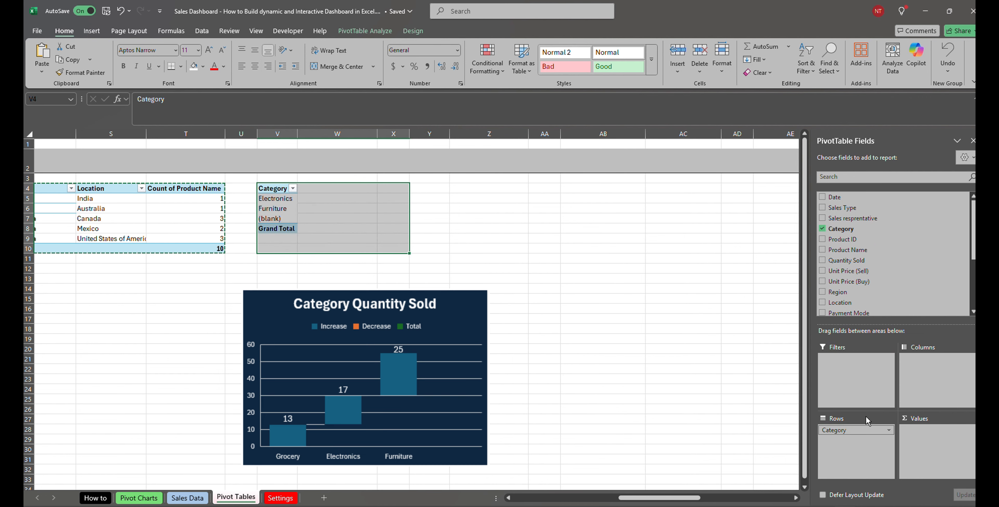
{"action": "scroll", "coordinate": [933, 277], "scroll_direction": "down", "scroll_amount": 2}
{"action": "scroll", "coordinate": [913, 281], "scroll_direction": "up", "scroll_amount": 2}
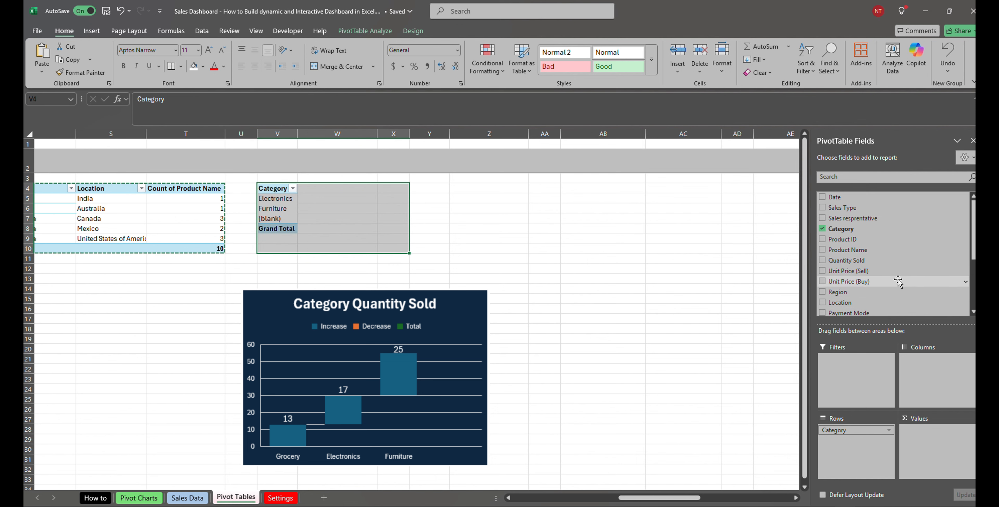
{"action": "left_click_drag", "start_coordinate": [847, 261], "coordinate": [928, 444]}
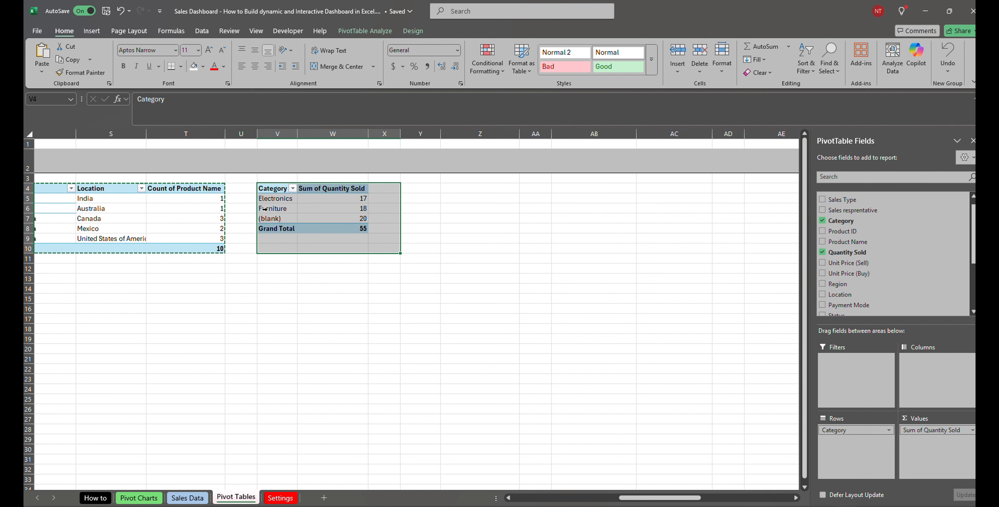
- Set the blank Category cells E5, E9 and E11 on the Sales Data sheet to Grocery
{"action": "left_click", "coordinate": [278, 220]}
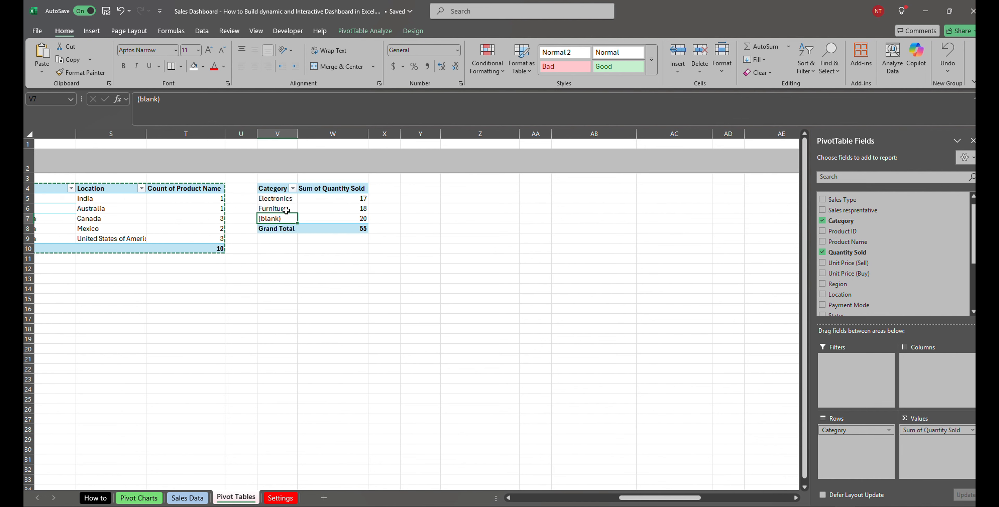
{"action": "left_click", "coordinate": [197, 501]}
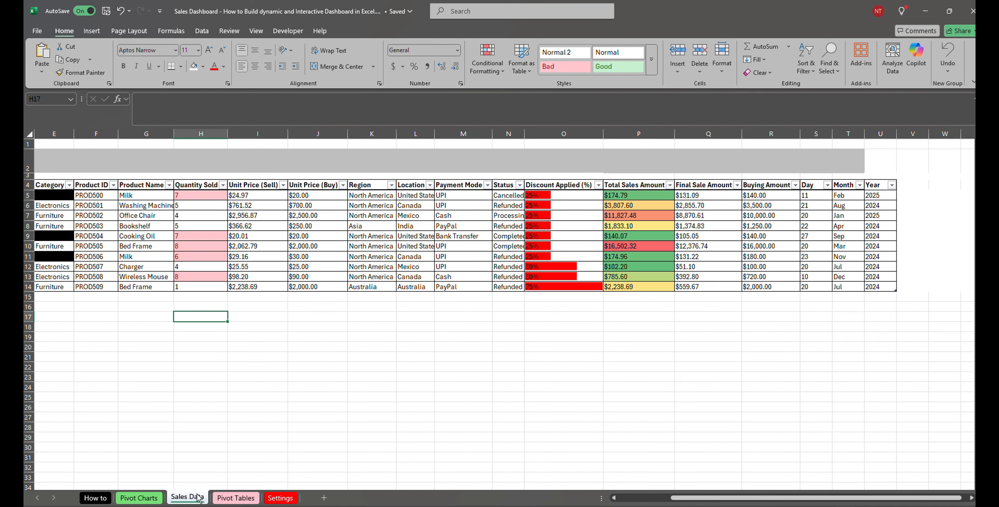
{"action": "left_click_drag", "start_coordinate": [677, 499], "coordinate": [619, 499]}
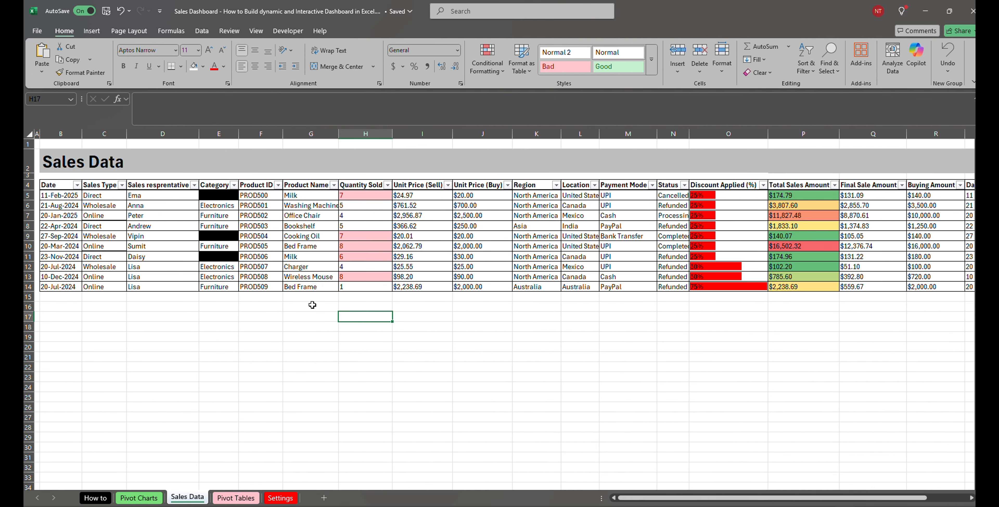
{"action": "left_click", "coordinate": [227, 198]}
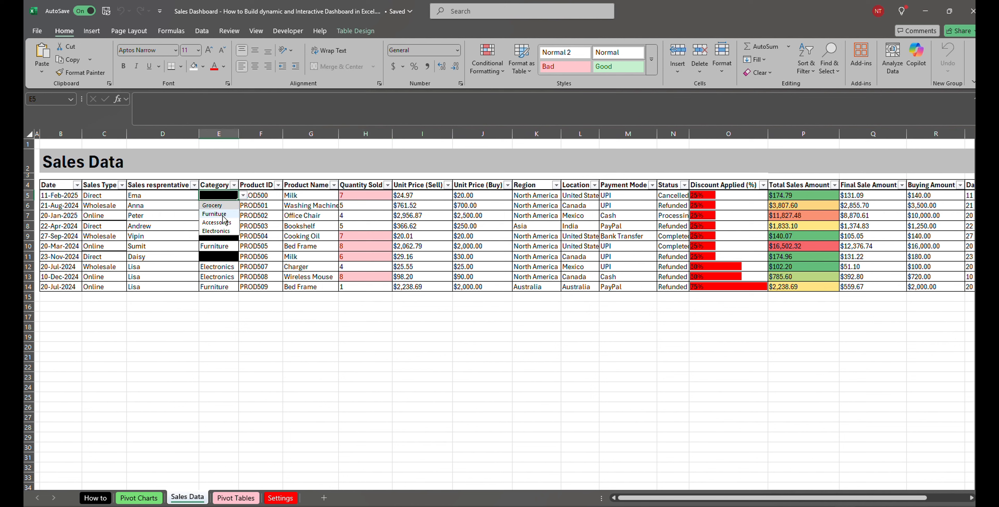
{"action": "left_click", "coordinate": [228, 214]}
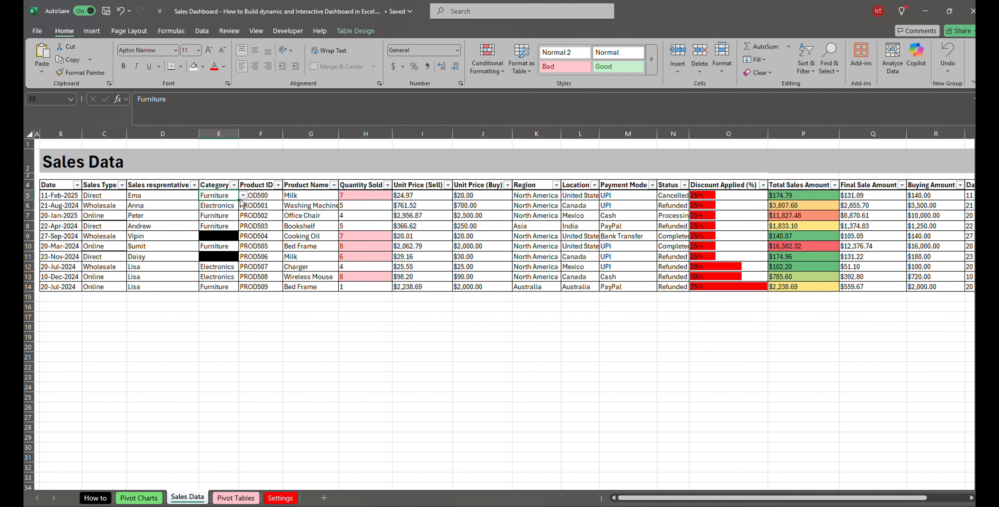
{"action": "left_click", "coordinate": [219, 236]}
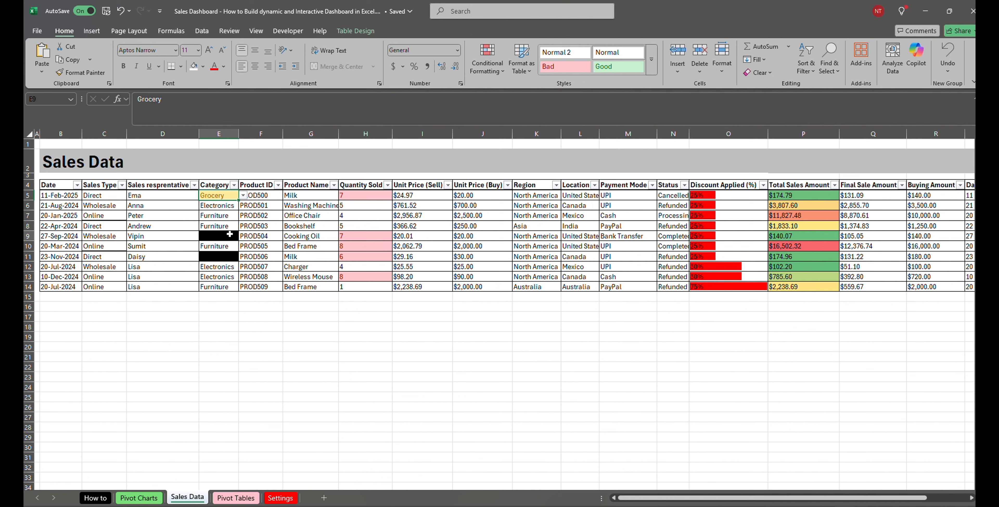
{"action": "left_click", "coordinate": [243, 235]}
{"action": "left_click", "coordinate": [216, 252]}
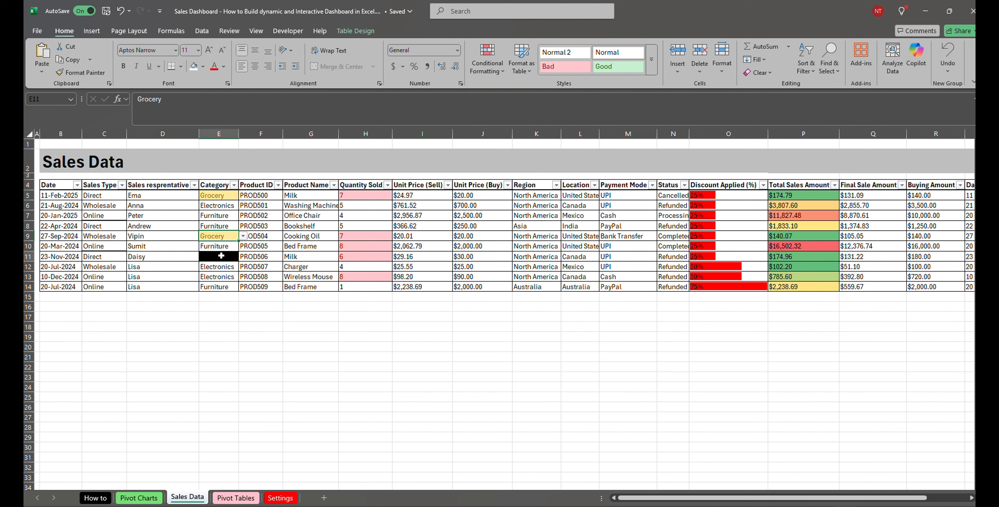
{"action": "left_click", "coordinate": [218, 256]}
{"action": "left_click", "coordinate": [243, 256]}
{"action": "left_click", "coordinate": [221, 267]}
{"action": "left_click", "coordinate": [256, 408]}
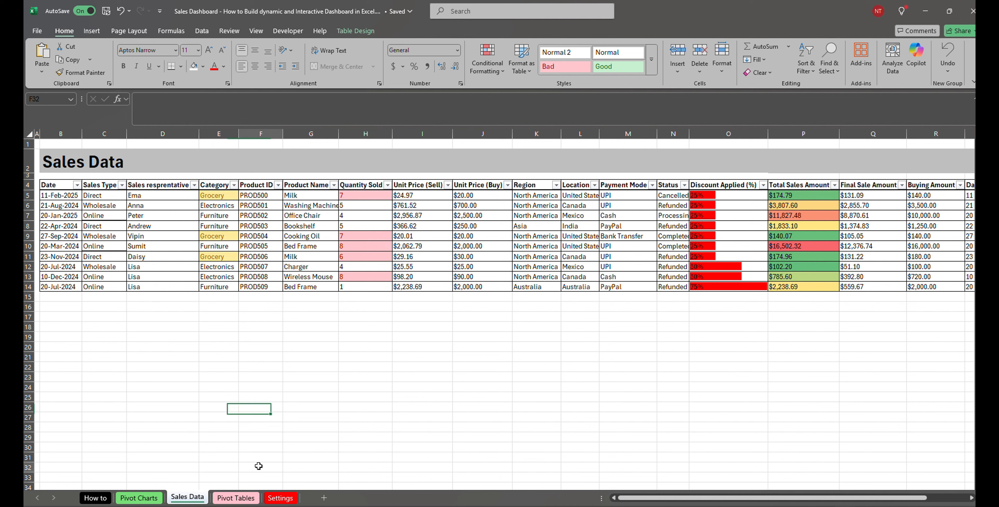
{"action": "left_click", "coordinate": [260, 467]}
- Refresh all PivotTables on the Pivot Tables sheet to pick up the filled-in categories
{"action": "left_click", "coordinate": [244, 498]}
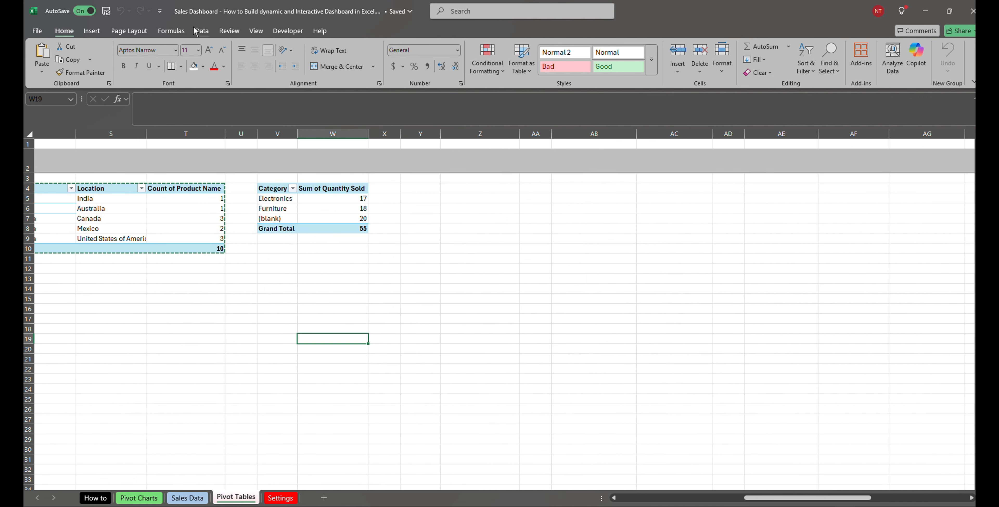
{"action": "left_click", "coordinate": [202, 31]}
{"action": "left_click", "coordinate": [255, 72]}
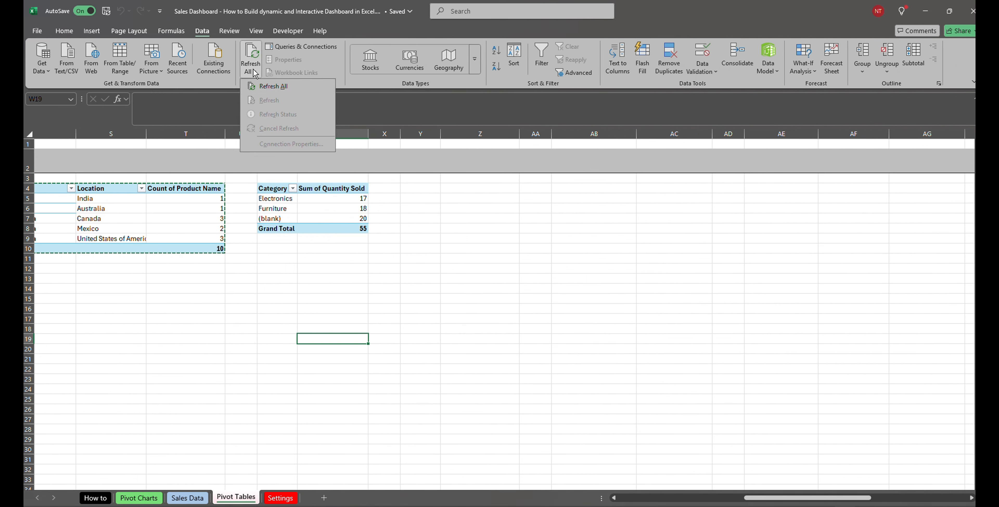
{"action": "left_click", "coordinate": [272, 87]}
{"action": "left_click", "coordinate": [298, 216]}
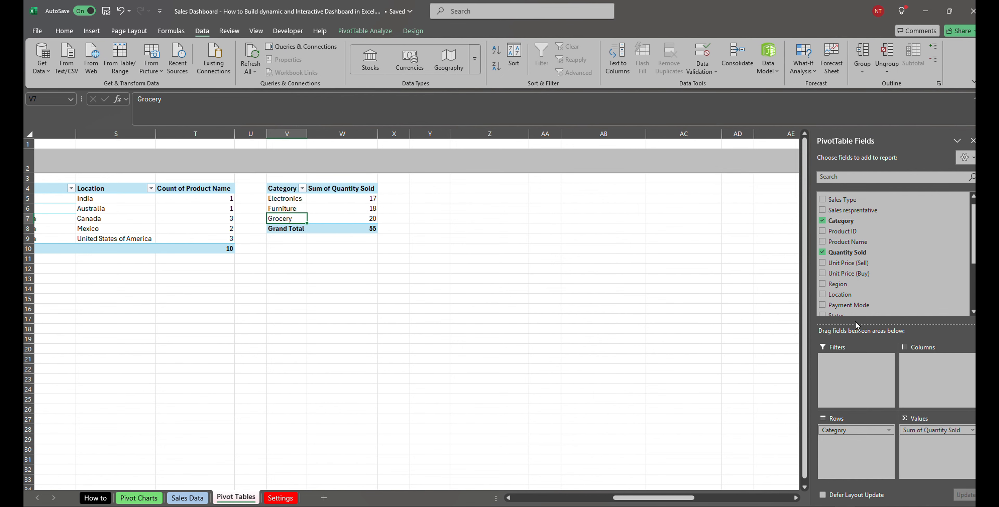
{"action": "left_click", "coordinate": [478, 228]}
- Paste a copy of the Category quantity PivotTable at Y4
{"action": "left_click", "coordinate": [287, 190]}
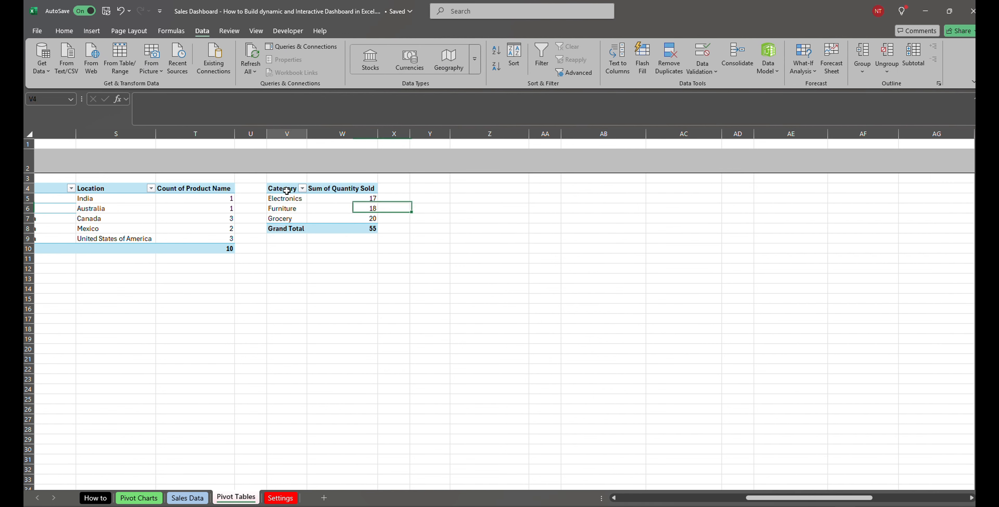
{"action": "left_click_drag", "start_coordinate": [287, 191], "coordinate": [377, 230]}
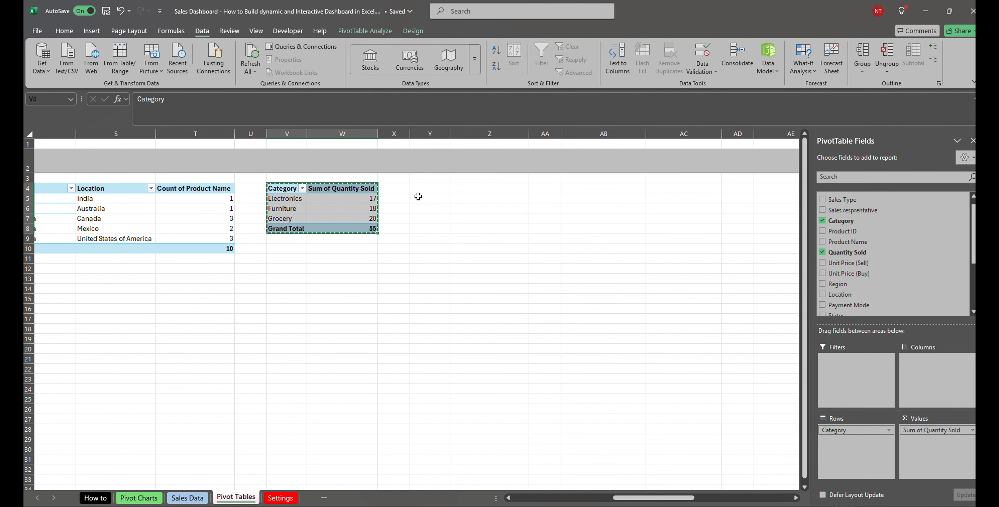
{"action": "left_click", "coordinate": [422, 193]}
{"action": "key", "text": "ctrl+v"}
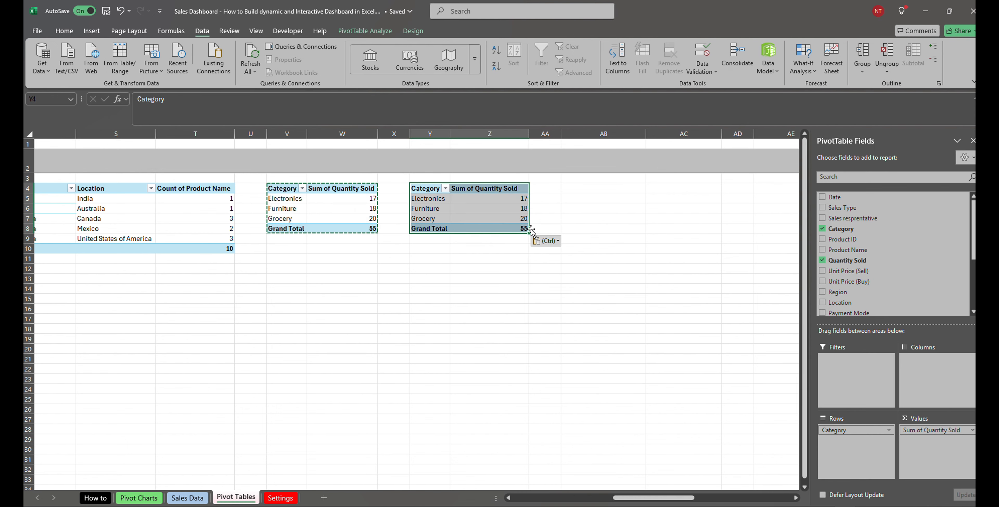
- Rebuild the PivotTable at Y4 with Category as rows and the count of Product Name as values
{"action": "left_click", "coordinate": [822, 229]}
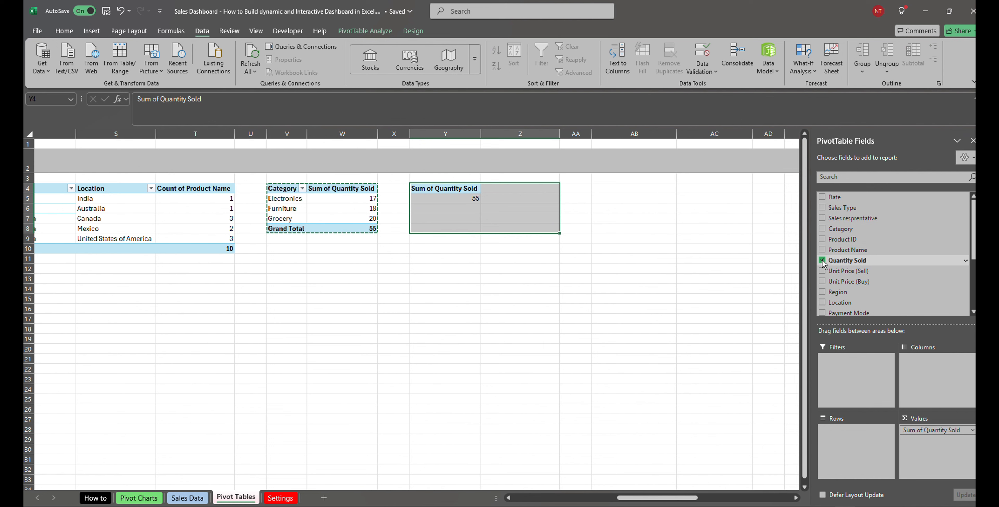
{"action": "left_click", "coordinate": [822, 260]}
{"action": "scroll", "coordinate": [945, 279], "scroll_direction": "down", "scroll_amount": 2}
{"action": "scroll", "coordinate": [945, 280], "scroll_direction": "up", "scroll_amount": 2}
{"action": "scroll", "coordinate": [944, 285], "scroll_direction": "down", "scroll_amount": 2}
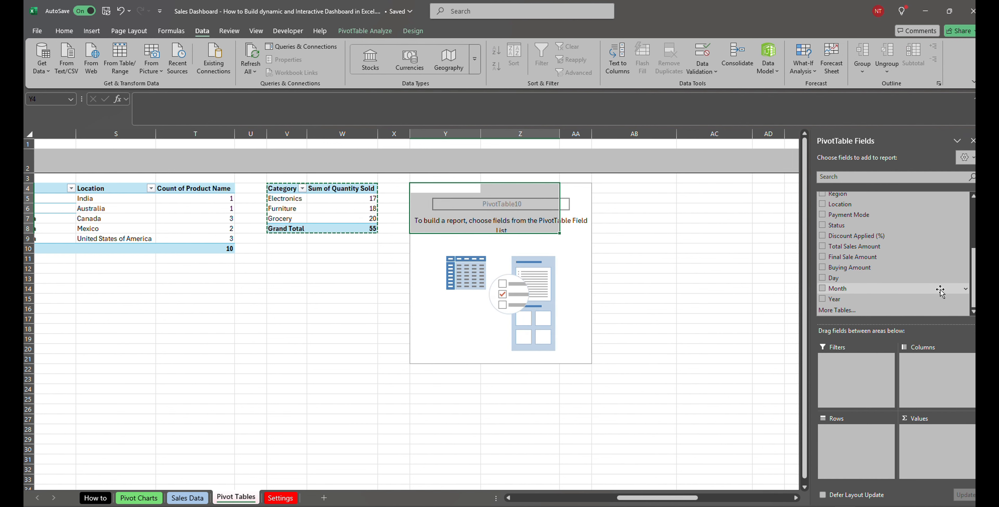
{"action": "scroll", "coordinate": [942, 292], "scroll_direction": "up", "scroll_amount": 2}
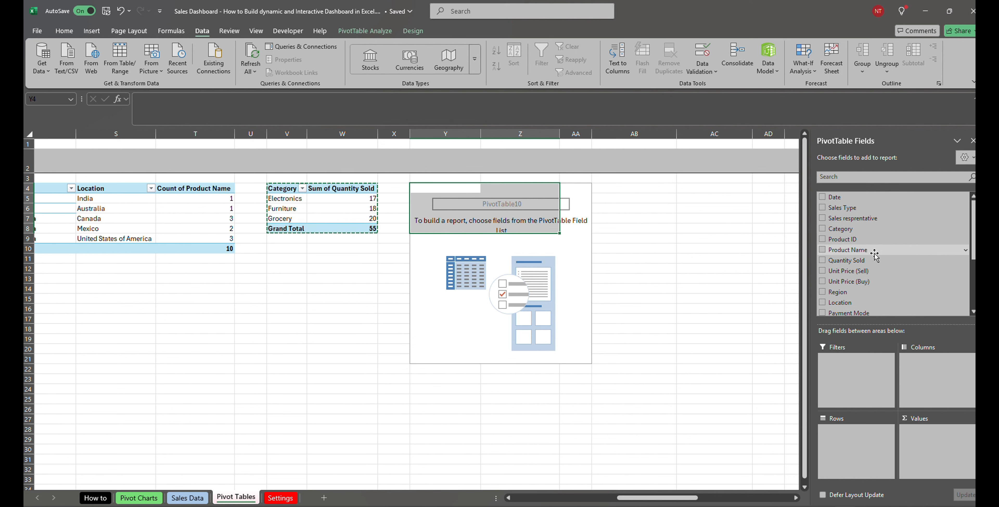
{"action": "left_click", "coordinate": [825, 232]}
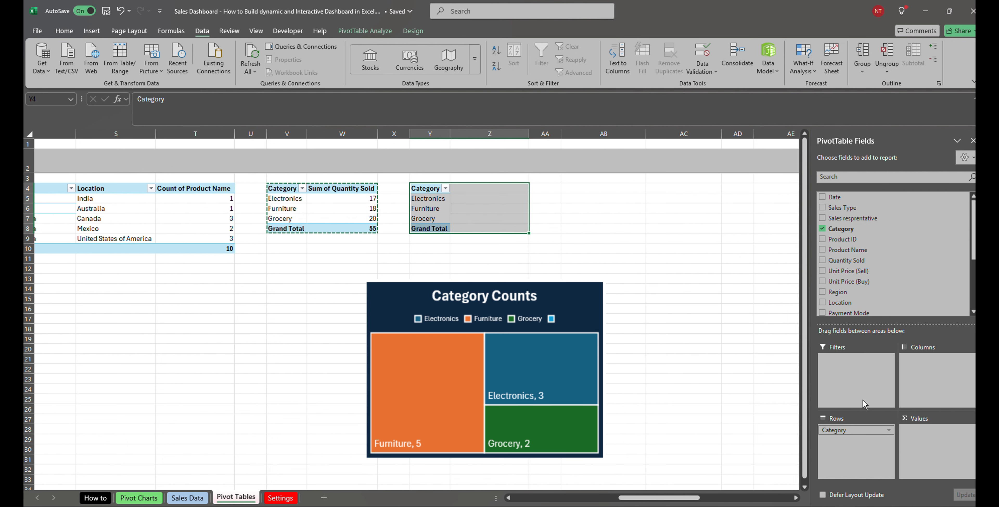
{"action": "left_click_drag", "start_coordinate": [830, 250], "coordinate": [922, 427]}
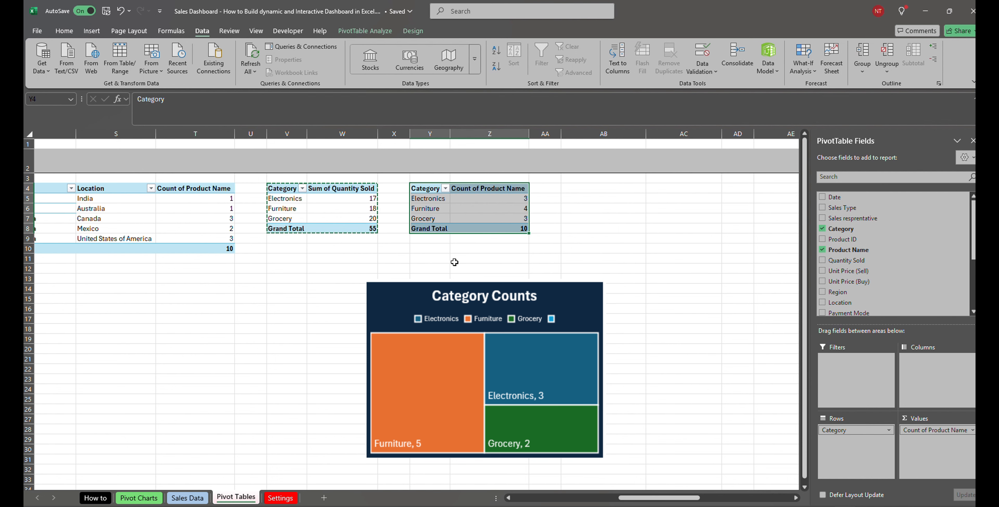
{"action": "left_click", "coordinate": [483, 258]}
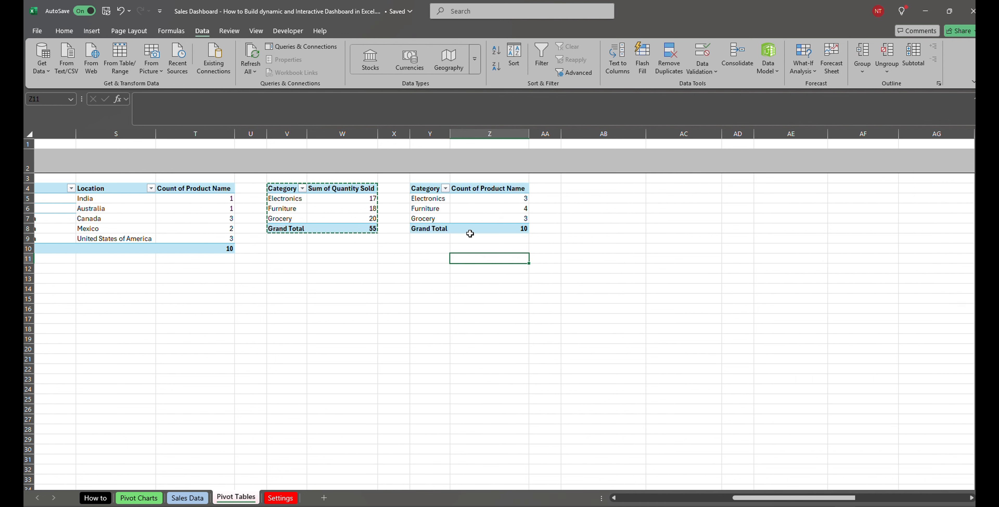
- Paste another copy of the Category quantity PivotTable at AB4 and remove its Category and Quantity Sold fields
{"action": "left_click", "coordinate": [567, 191]}
{"action": "key", "text": "ctrl+v"}
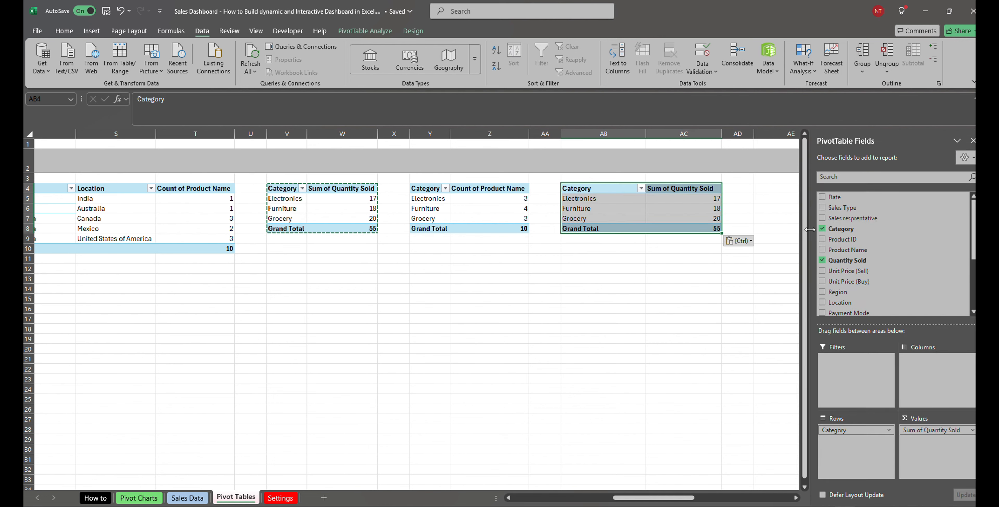
{"action": "left_click", "coordinate": [822, 229]}
{"action": "left_click", "coordinate": [823, 261]}
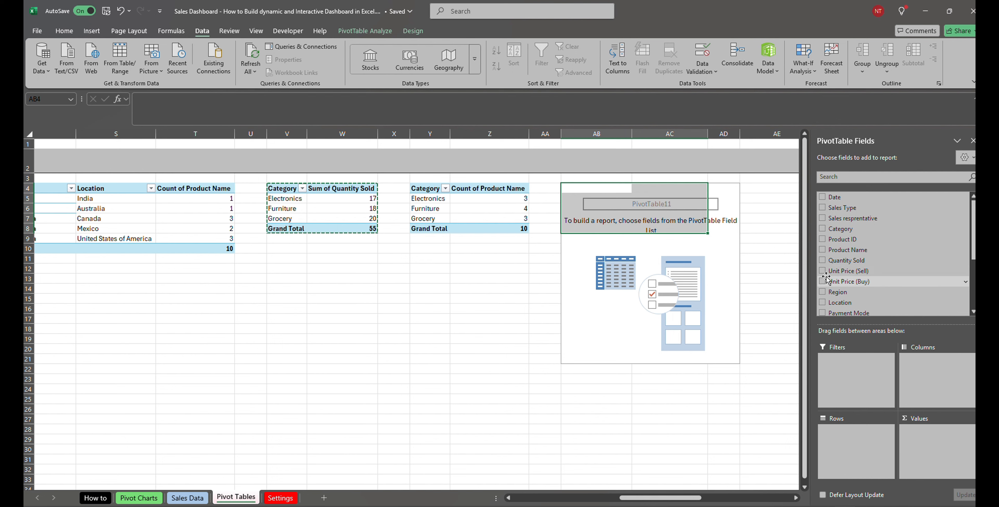
- Add the sums of Final Sale Amount and Buying Amount as values to the empty PivotTable at AB4
{"action": "scroll", "coordinate": [881, 291], "scroll_direction": "down", "scroll_amount": 3}
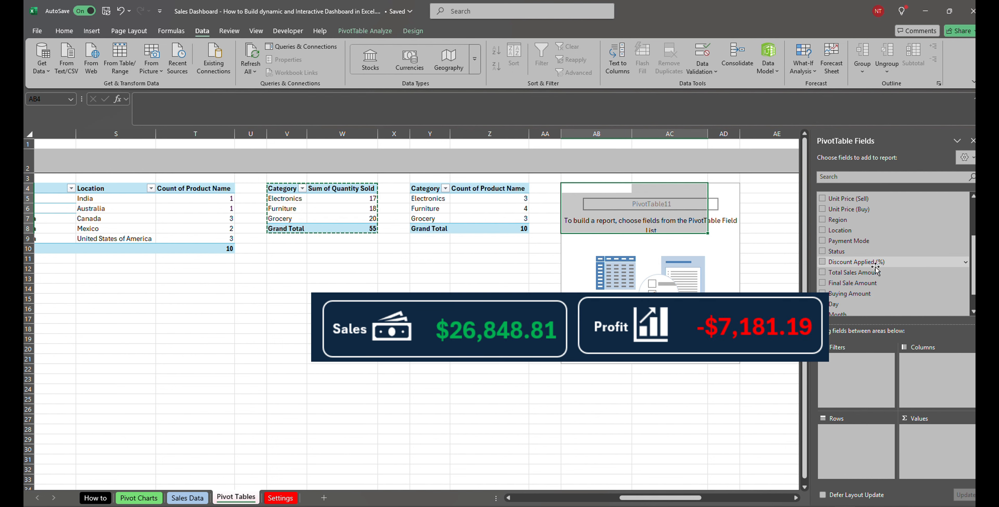
{"action": "left_click_drag", "start_coordinate": [841, 284], "coordinate": [928, 439]}
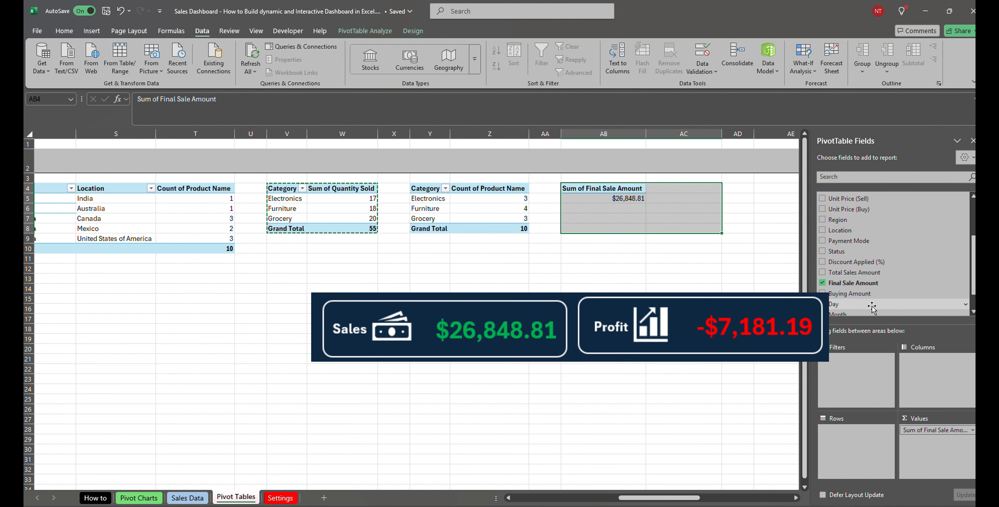
{"action": "left_click_drag", "start_coordinate": [849, 294], "coordinate": [941, 454]}
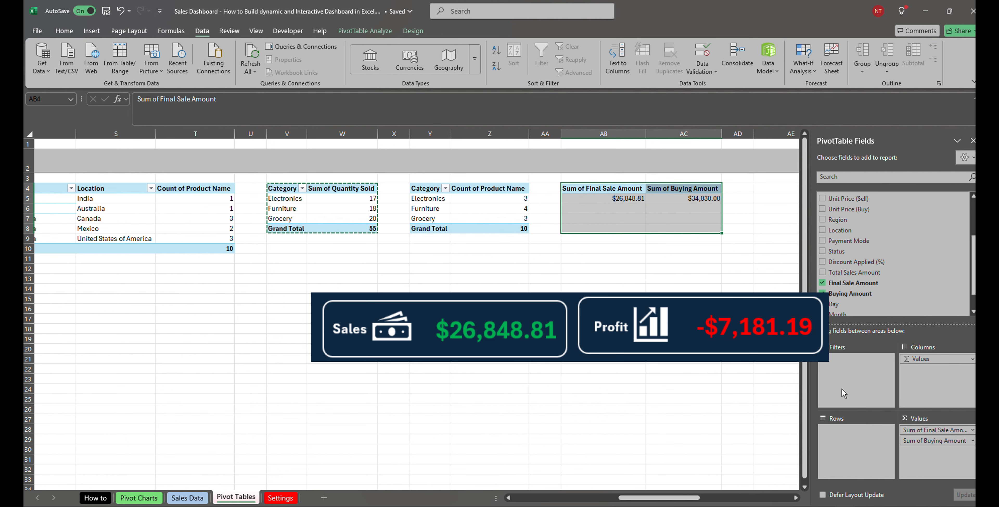
{"action": "left_click", "coordinate": [676, 279]}
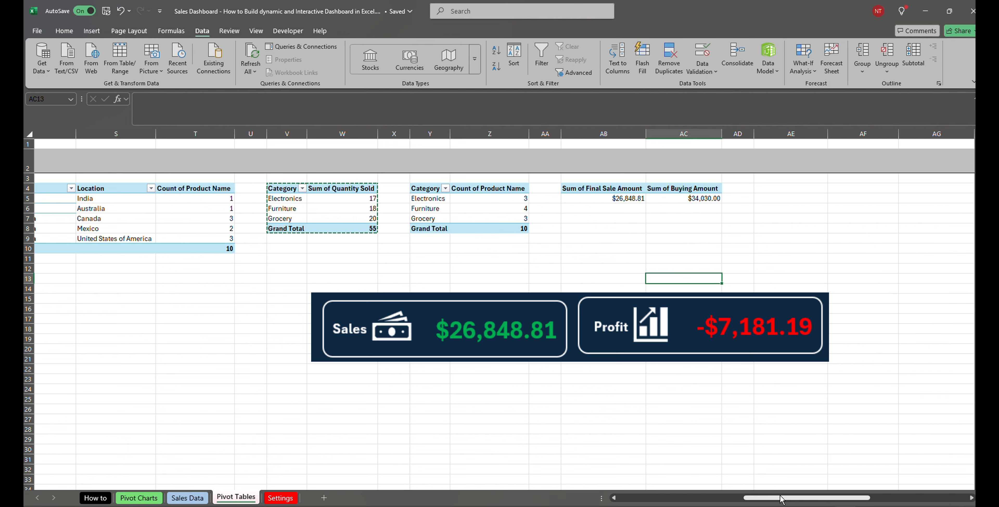
- Enter the label "profit" in cell AB7, below the sales and buying totals PivotTable
{"action": "left_click_drag", "start_coordinate": [774, 498], "coordinate": [798, 498]}
{"action": "left_click", "coordinate": [501, 225]}
{"action": "left_click", "coordinate": [501, 217]}
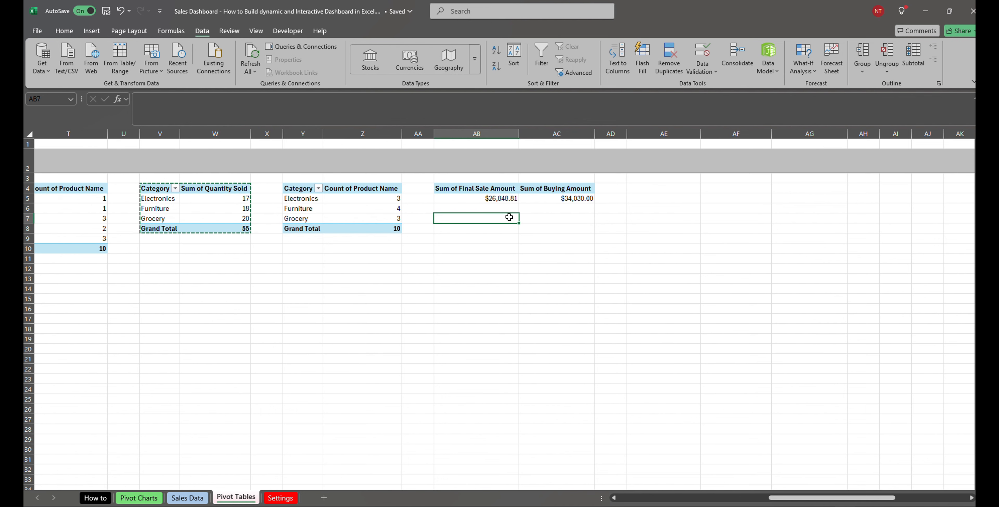
{"action": "type", "text": "profit"}
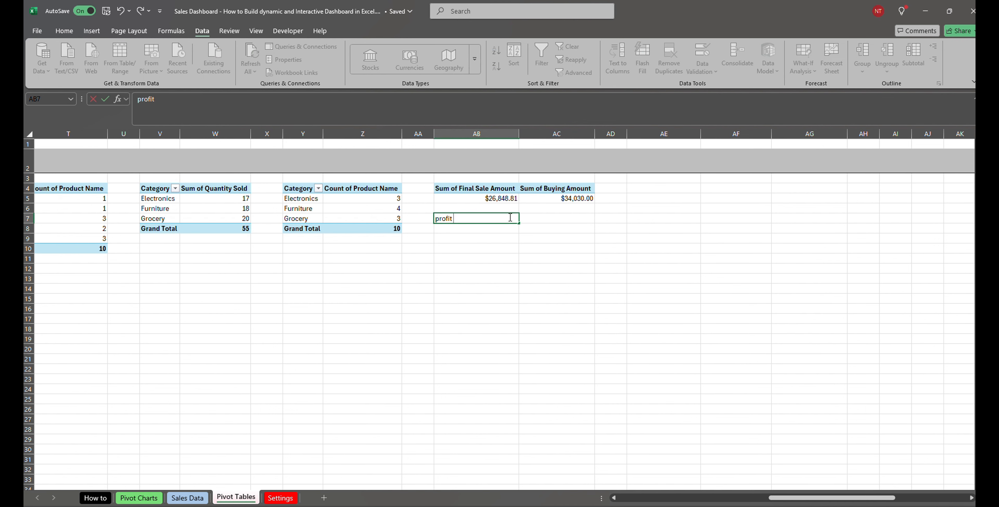
{"action": "key", "text": "Tab"}
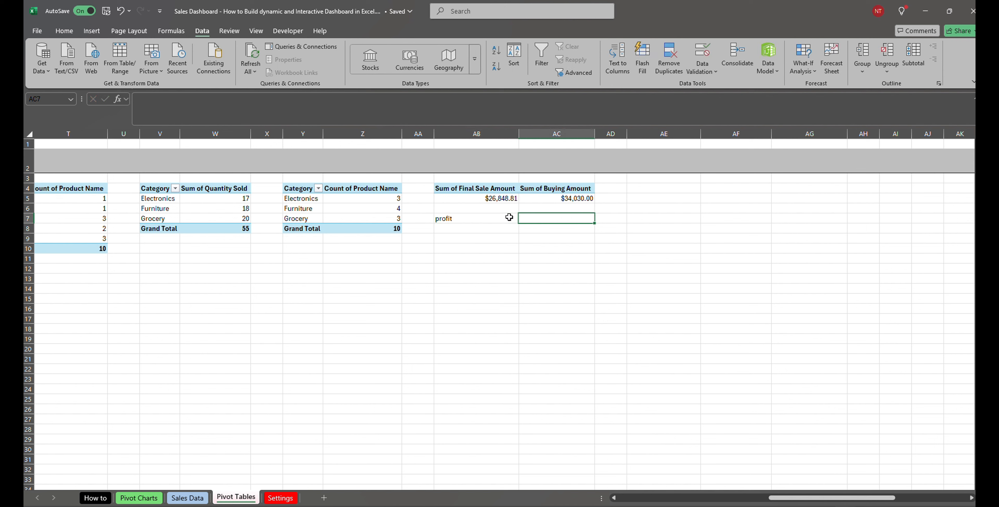
- Calculate the profit in AC7 as Sum of Final Sale Amount minus Sum of Buying Amount from the PivotTable above
{"action": "type", "text": "="}
{"action": "left_click", "coordinate": [497, 198]}
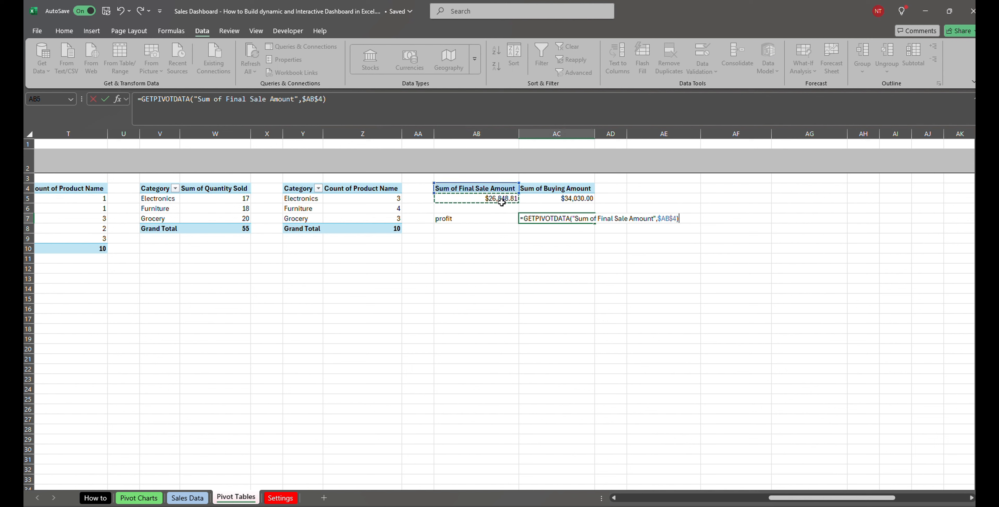
{"action": "type", "text": "-"}
{"action": "left_click", "coordinate": [554, 198]}
{"action": "key", "text": "Return"}
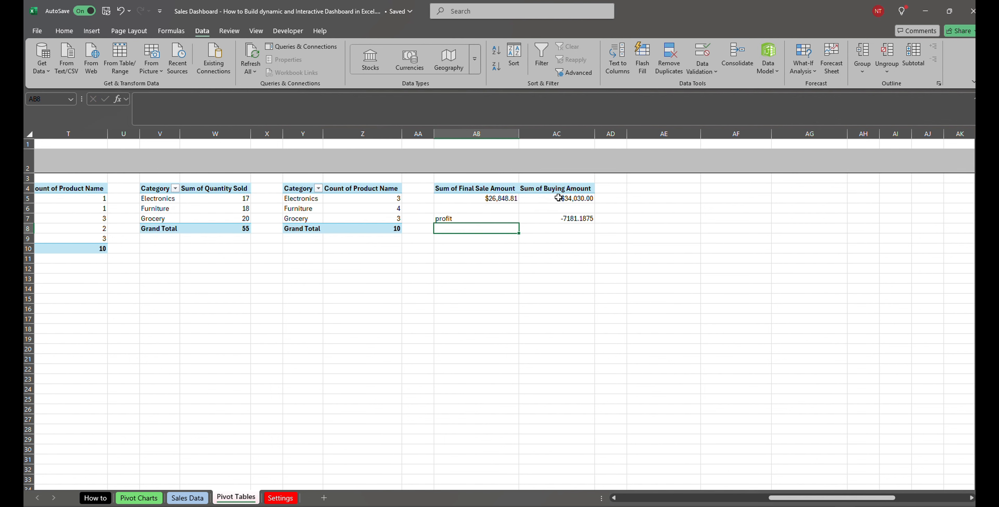
{"action": "left_click", "coordinate": [573, 220]}
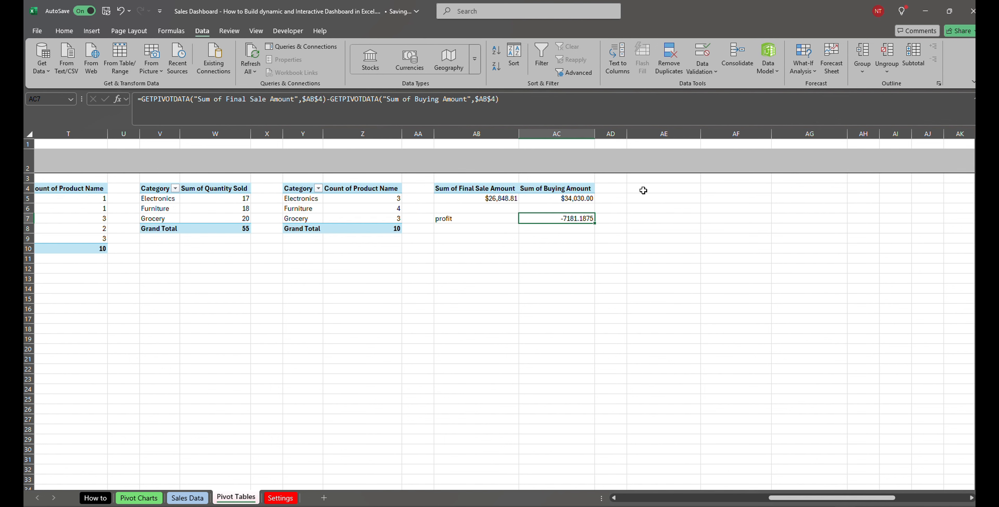
- Paste a copy of the sales and buying totals PivotTable at AE4 and remove its Final Sale Amount and Buying Amount fields
{"action": "left_click_drag", "start_coordinate": [501, 190], "coordinate": [563, 199]}
{"action": "key", "text": "ctrl+c"}
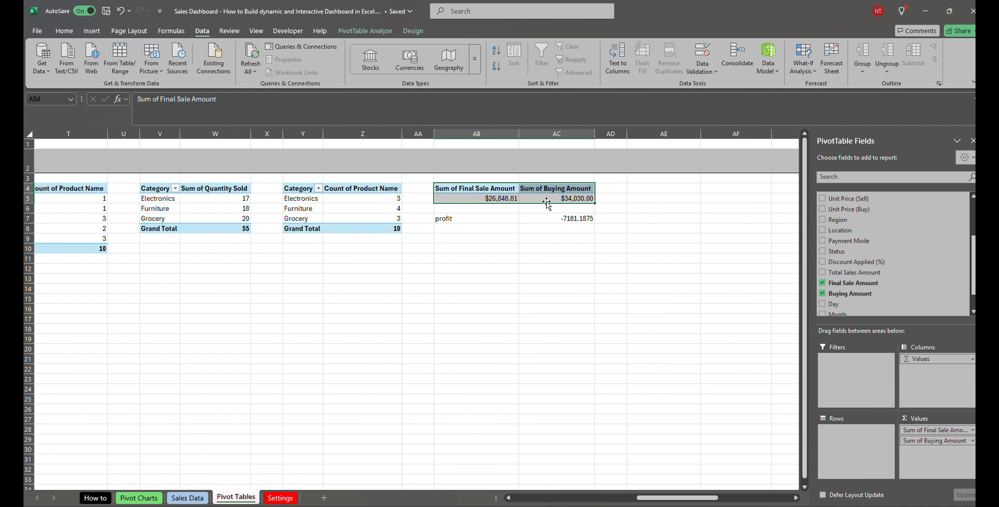
{"action": "left_click", "coordinate": [665, 194]}
{"action": "key", "text": "ctrl+v"}
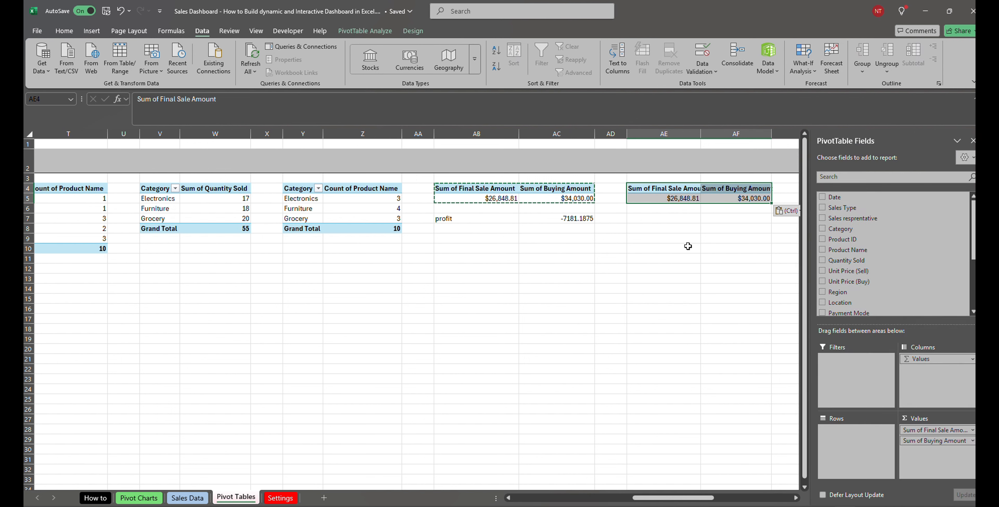
{"action": "scroll", "coordinate": [924, 283], "scroll_direction": "down", "scroll_amount": 3}
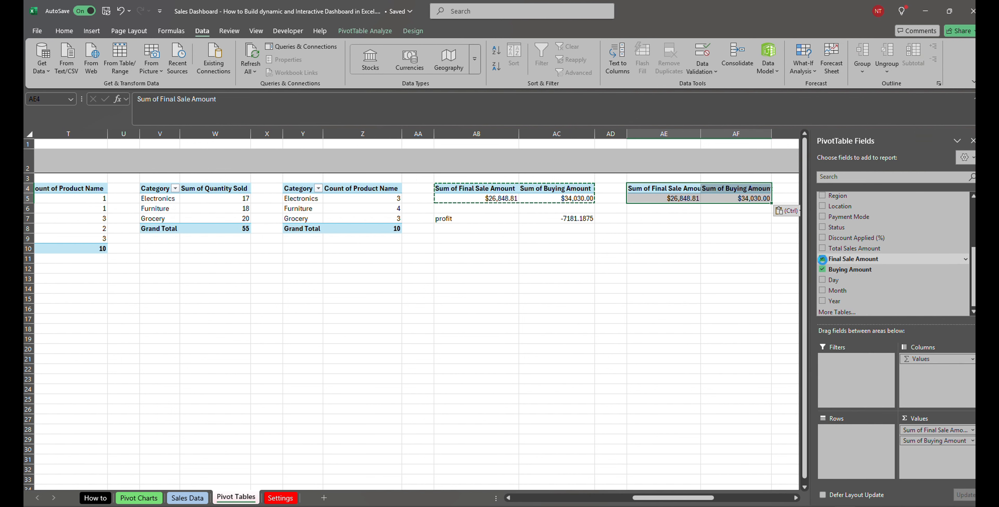
{"action": "left_click", "coordinate": [823, 269]}
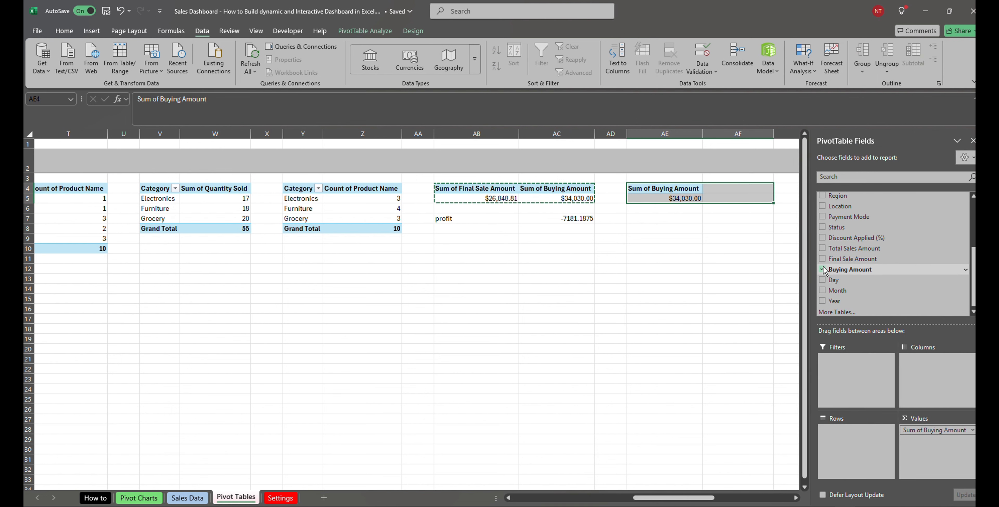
{"action": "left_click", "coordinate": [823, 270]}
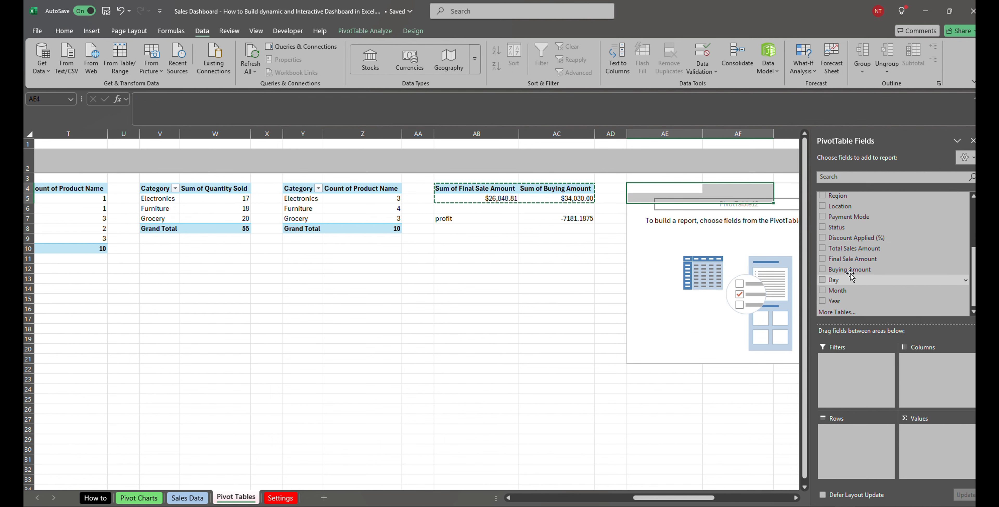
- Build the PivotTable at AE4 with the sales representative as rows and the sum of Quantity Sold as values
{"action": "scroll", "coordinate": [860, 258], "scroll_direction": "up", "scroll_amount": 1}
{"action": "scroll", "coordinate": [860, 254], "scroll_direction": "up", "scroll_amount": 4}
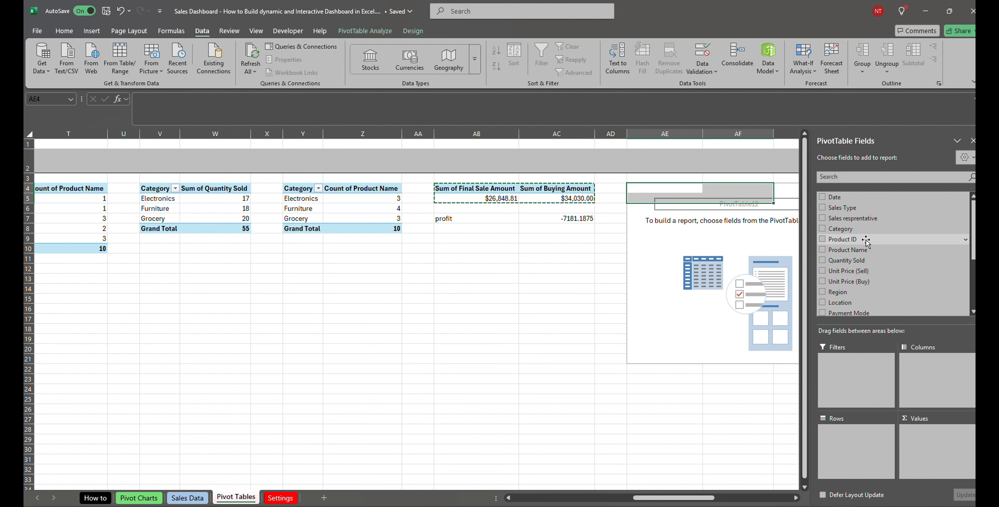
{"action": "left_click", "coordinate": [823, 219]}
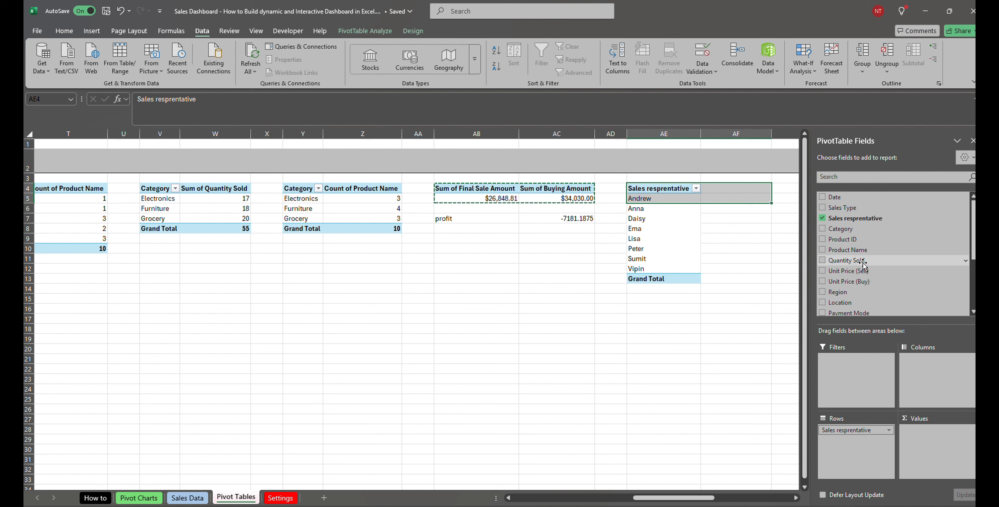
{"action": "left_click_drag", "start_coordinate": [861, 263], "coordinate": [931, 439]}
{"action": "left_click", "coordinate": [759, 211]}
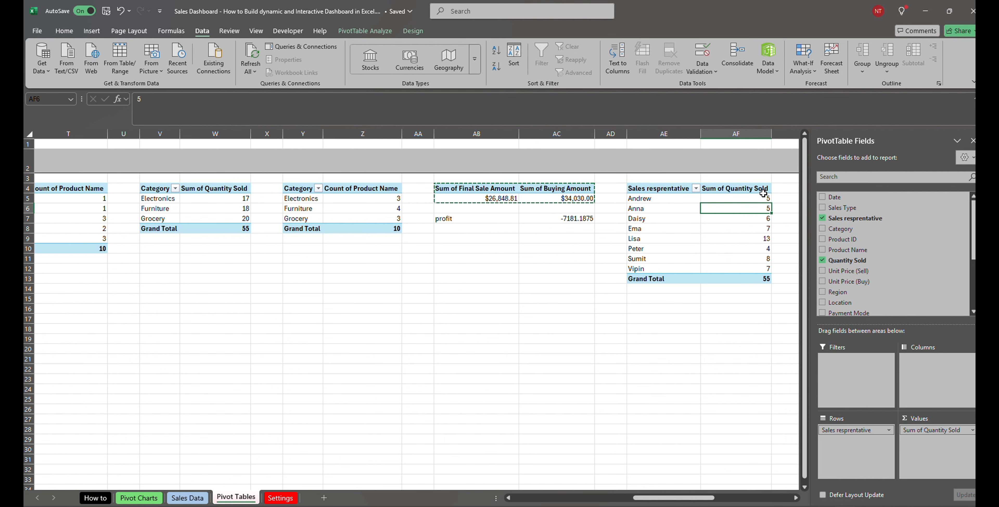
{"action": "left_click", "coordinate": [973, 141]}
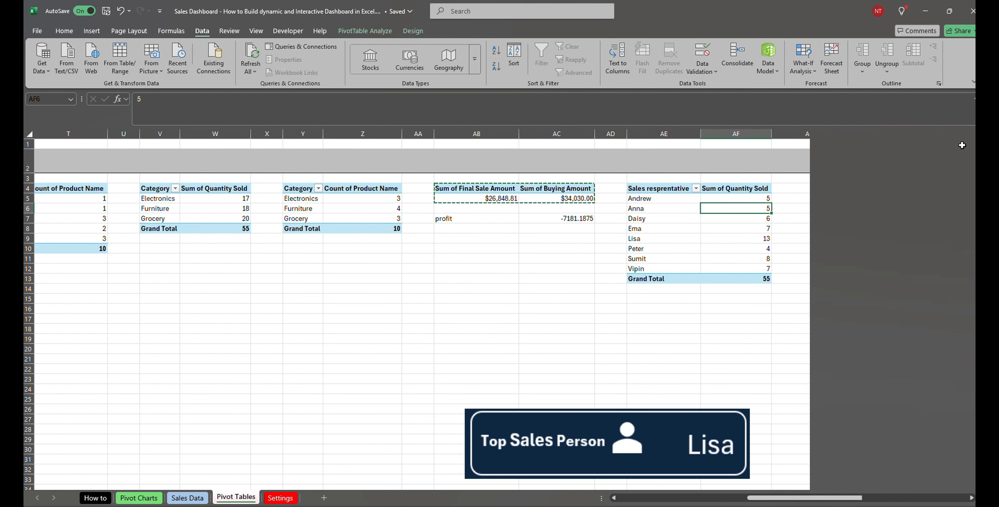
- Sort the representatives in the PivotTable at AE4 by Sum of Quantity Sold from largest to smallest
{"action": "right_click", "coordinate": [758, 212]}
{"action": "mouse_move", "coordinate": [846, 309]}
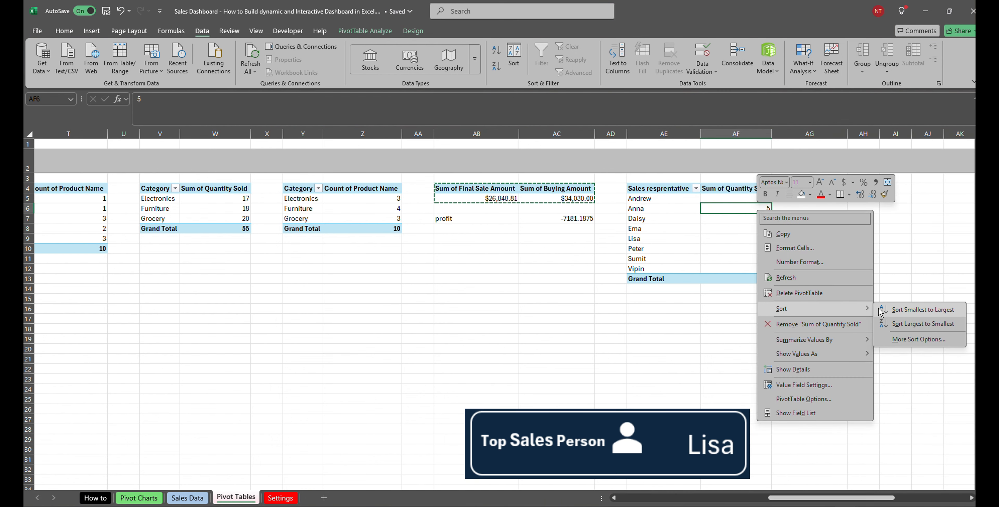
{"action": "left_click", "coordinate": [915, 325]}
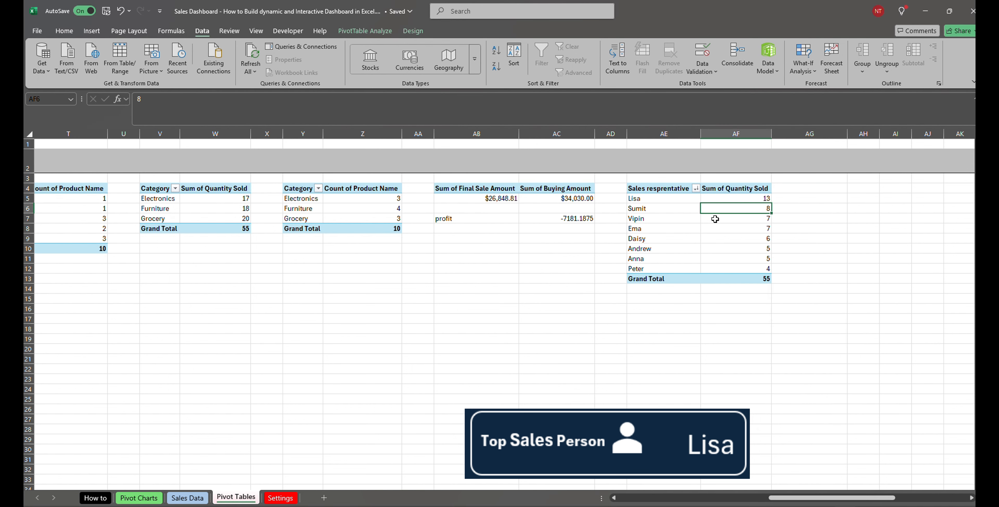
- Filter the PivotTable at AE4 to only the top 1 representative by Sum of Quantity Sold
{"action": "left_click", "coordinate": [696, 189]}
{"action": "mouse_move", "coordinate": [636, 278]}
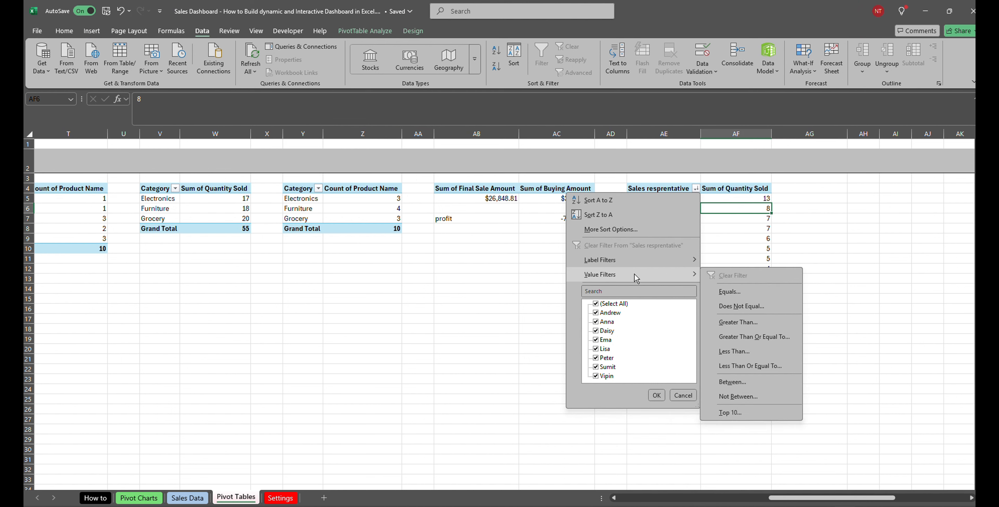
{"action": "left_click", "coordinate": [730, 413]}
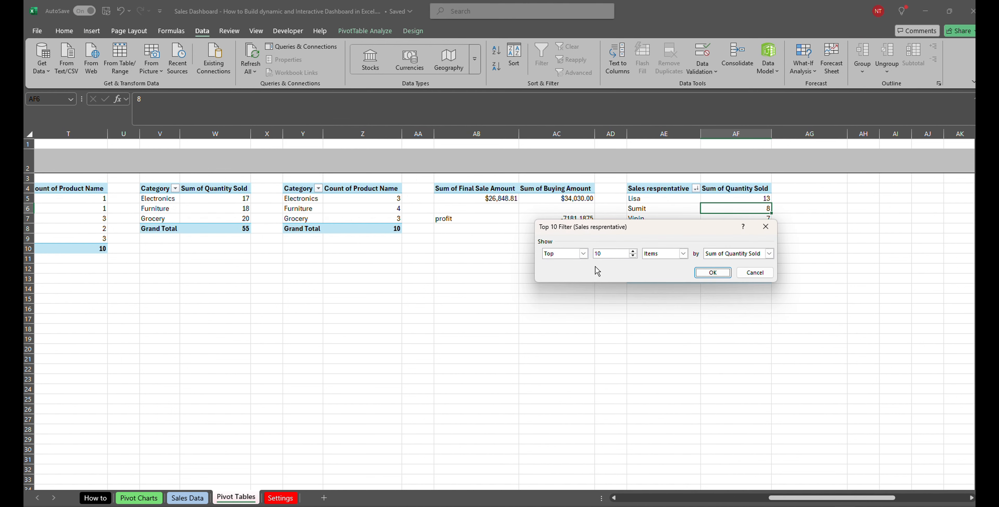
{"action": "left_click", "coordinate": [606, 252]}
{"action": "left_click", "coordinate": [723, 275]}
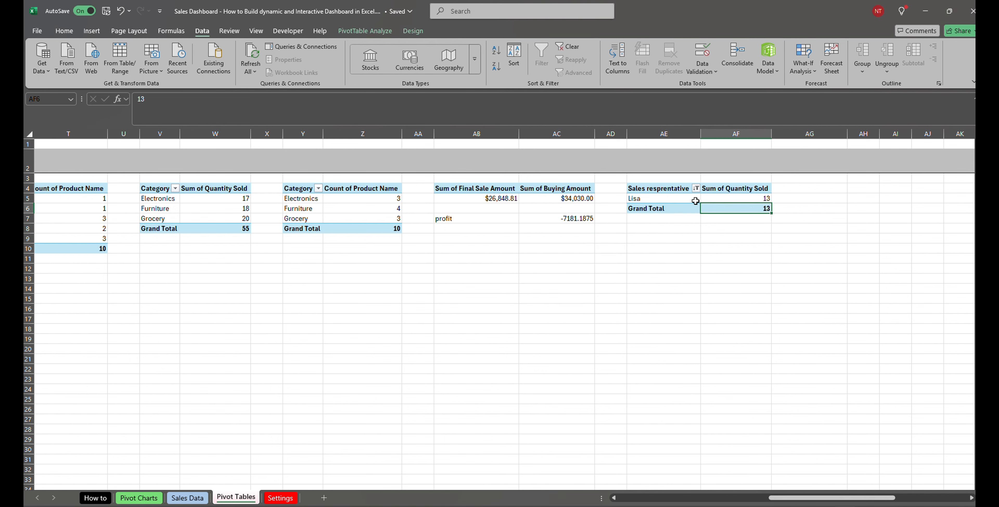
{"action": "left_click", "coordinate": [709, 302]}
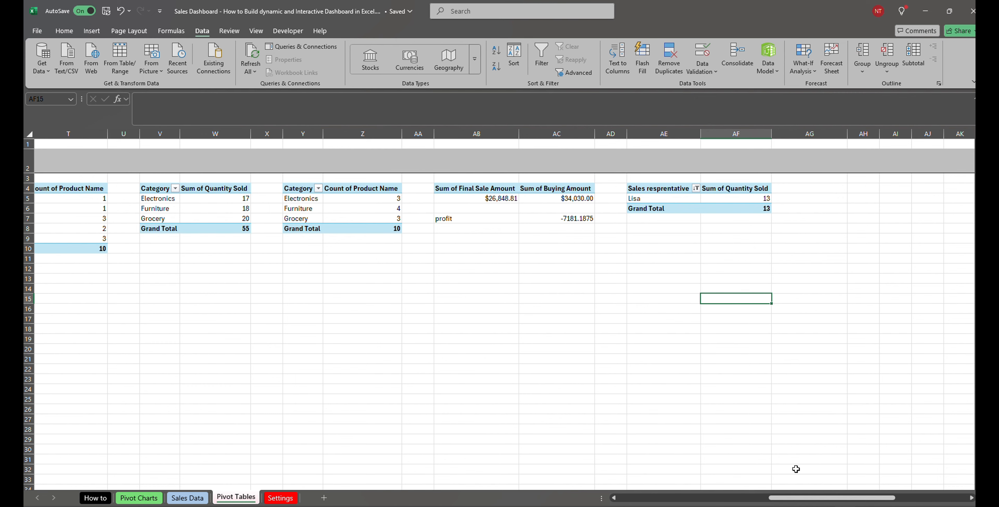
- Remove the grand totals from the representative, month and day PivotTables at B4, E4 and I4
{"action": "left_click_drag", "start_coordinate": [813, 498], "coordinate": [646, 499]}
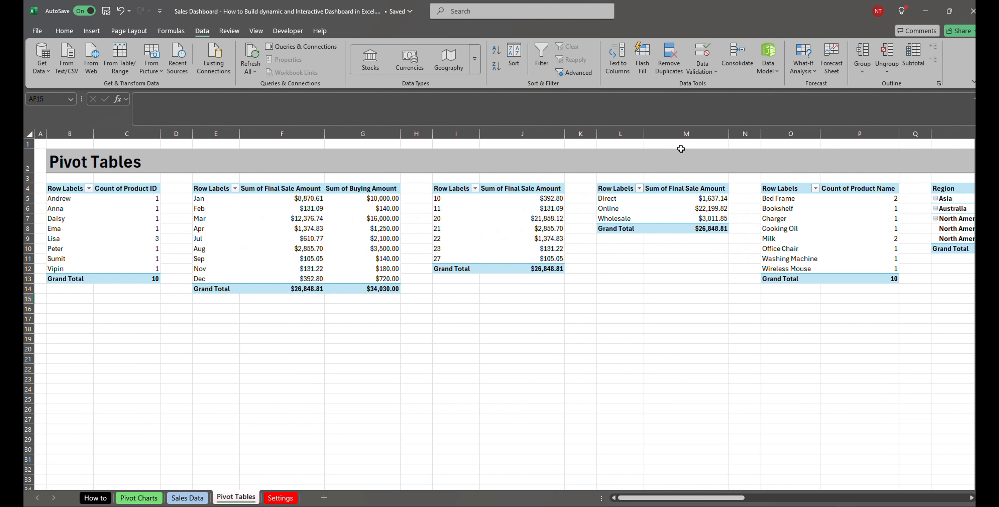
{"action": "left_click", "coordinate": [77, 280]}
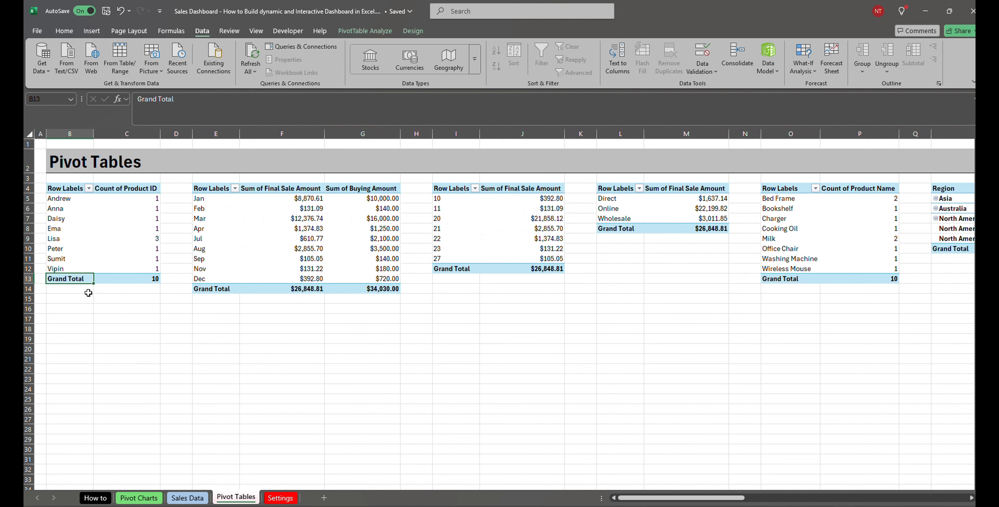
{"action": "right_click", "coordinate": [83, 282]}
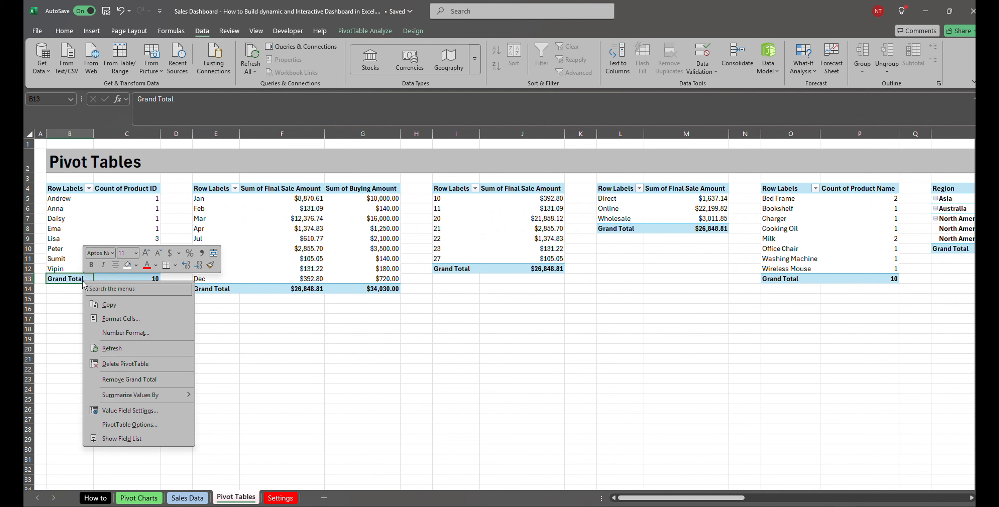
{"action": "left_click", "coordinate": [131, 380]}
{"action": "left_click", "coordinate": [212, 291]}
{"action": "right_click", "coordinate": [212, 292]}
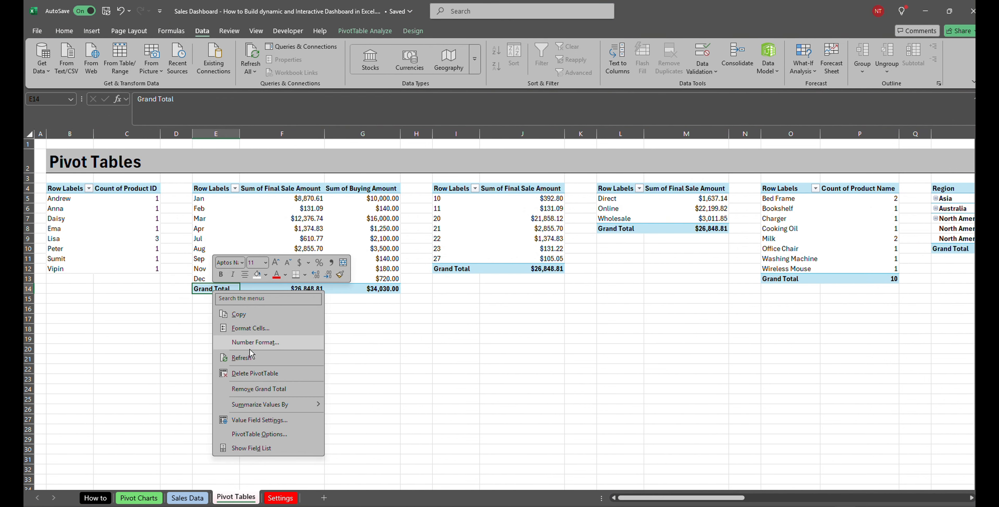
{"action": "left_click", "coordinate": [256, 389]}
{"action": "left_click", "coordinate": [450, 268]}
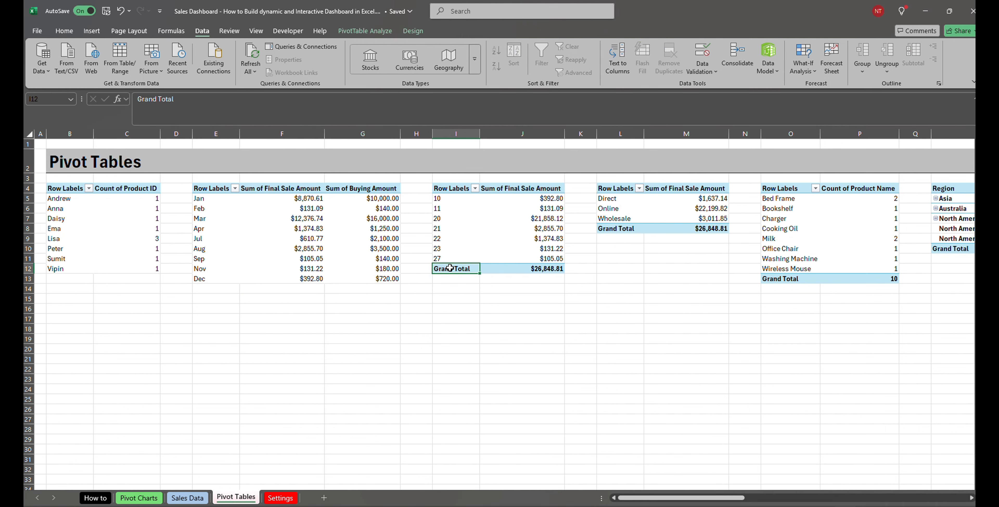
{"action": "right_click", "coordinate": [450, 269]}
{"action": "left_click", "coordinate": [520, 364]}
- Remove the grand totals from the sales type, product and region PivotTables
{"action": "left_click_drag", "start_coordinate": [607, 198], "coordinate": [628, 230]}
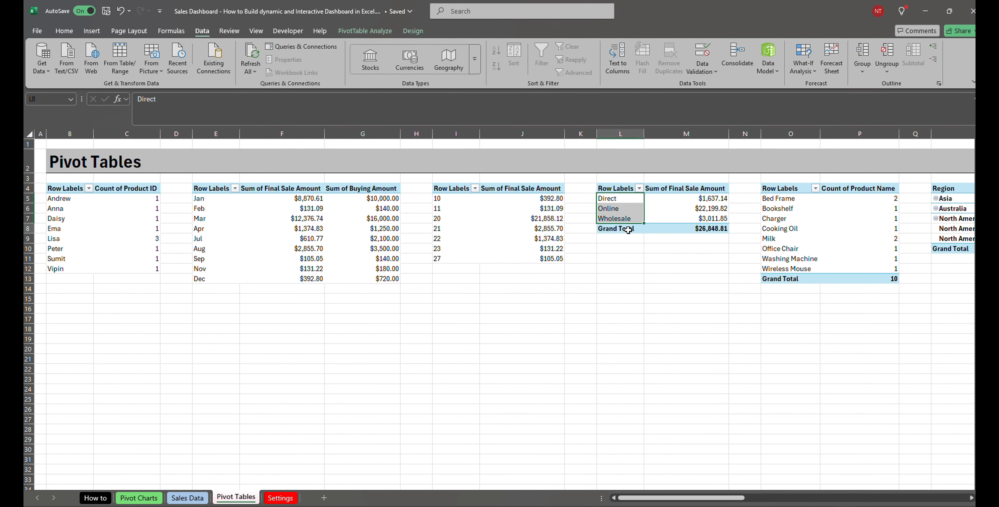
{"action": "right_click", "coordinate": [629, 231]}
{"action": "left_click", "coordinate": [831, 379]}
{"action": "left_click_drag", "start_coordinate": [720, 498], "coordinate": [664, 498]}
{"action": "right_click", "coordinate": [387, 251]}
{"action": "left_click", "coordinate": [440, 350]}
- Remove the grand totals from both Category PivotTables and the top representative PivotTable at AE4
{"action": "right_click", "coordinate": [638, 229]}
{"action": "left_click", "coordinate": [679, 327]}
{"action": "right_click", "coordinate": [791, 229]}
{"action": "left_click", "coordinate": [832, 328]}
{"action": "right_click", "coordinate": [673, 212]}
{"action": "left_click", "coordinate": [714, 309]}
- Rename the representative PivotTable at B4 as Pie and the monthly PivotTable at E4 as Column
{"action": "left_click", "coordinate": [127, 229]}
{"action": "left_click", "coordinate": [365, 30]}
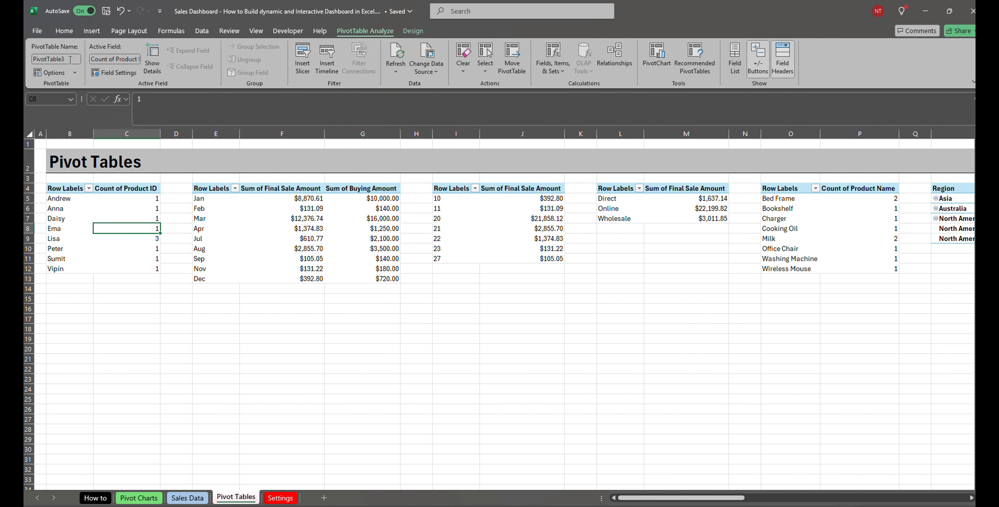
{"action": "left_click", "coordinate": [77, 59]}
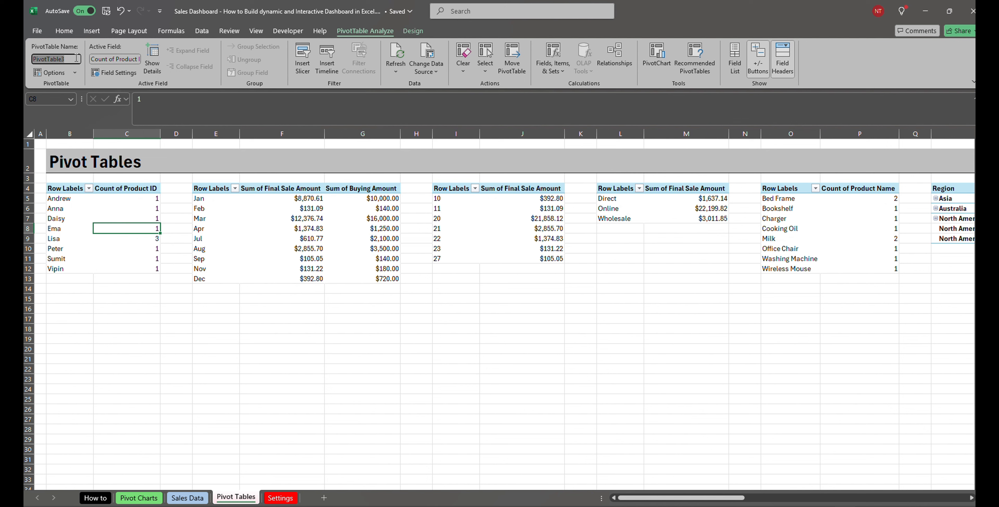
{"action": "type", "text": "Pie"}
{"action": "left_click", "coordinate": [236, 221]}
{"action": "left_click", "coordinate": [69, 60]}
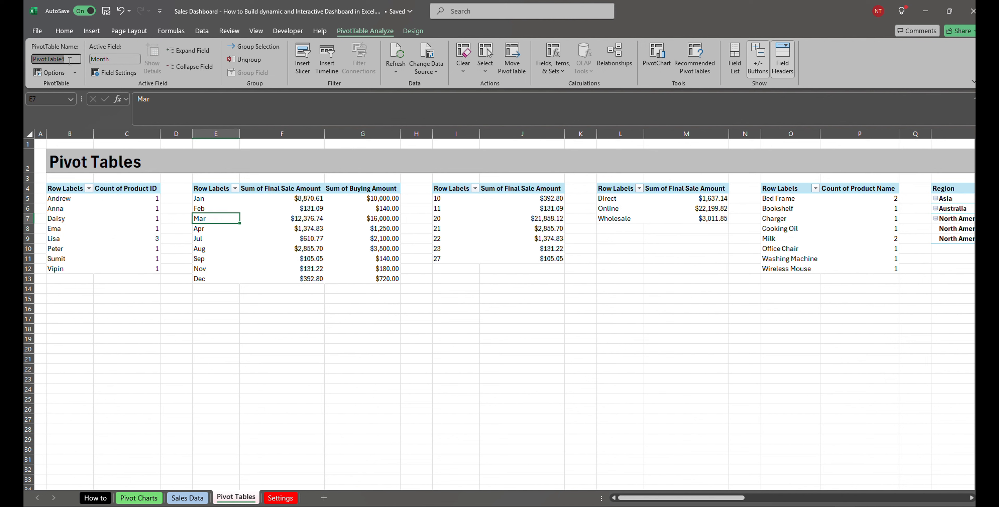
{"action": "type", "text": "Column"}
- Rename the day PivotTable at I4 as Line and the sales type PivotTable at L4 as Bar
{"action": "left_click", "coordinate": [441, 207]}
{"action": "left_click", "coordinate": [70, 59]}
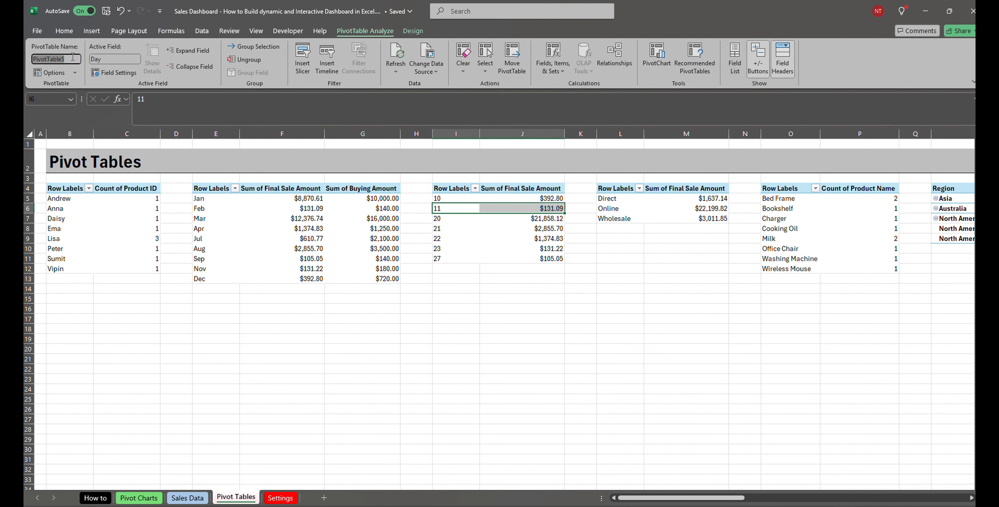
{"action": "type", "text": "Line"}
{"action": "key", "text": "Return"}
{"action": "left_click", "coordinate": [629, 204]}
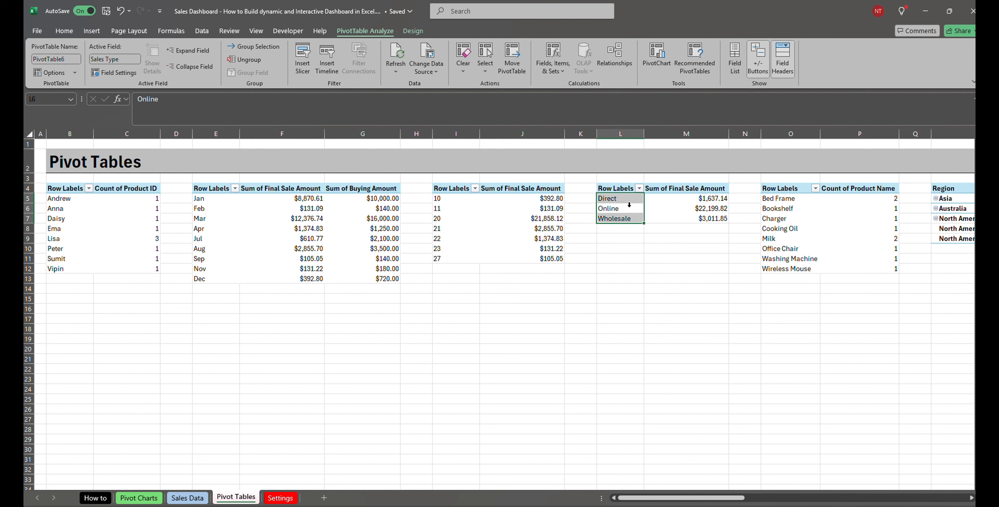
{"action": "left_click", "coordinate": [56, 59]}
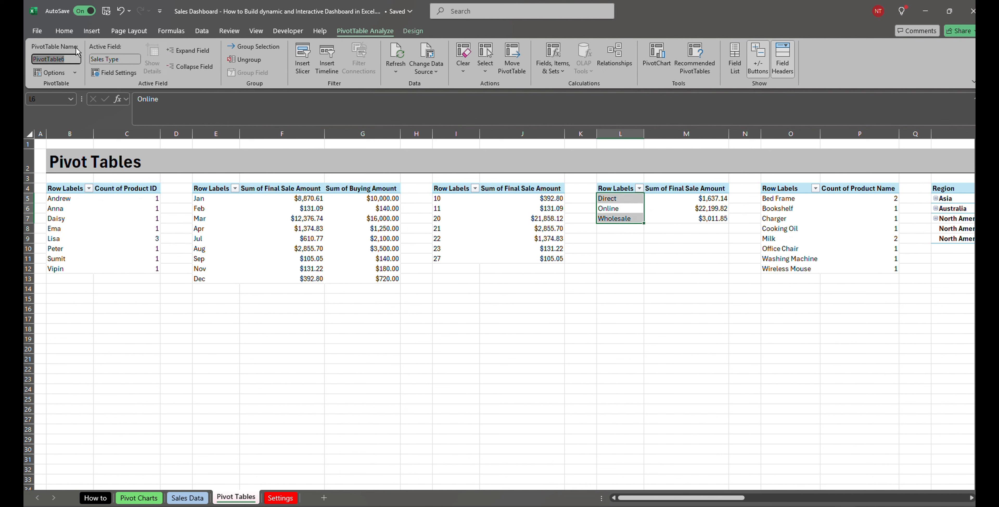
{"action": "type", "text": "Bar"}
- Sort the product PivotTable at O4 by Count of Product Name from largest to smallest
{"action": "left_click", "coordinate": [806, 220]}
{"action": "left_click_drag", "start_coordinate": [706, 498], "coordinate": [743, 500]}
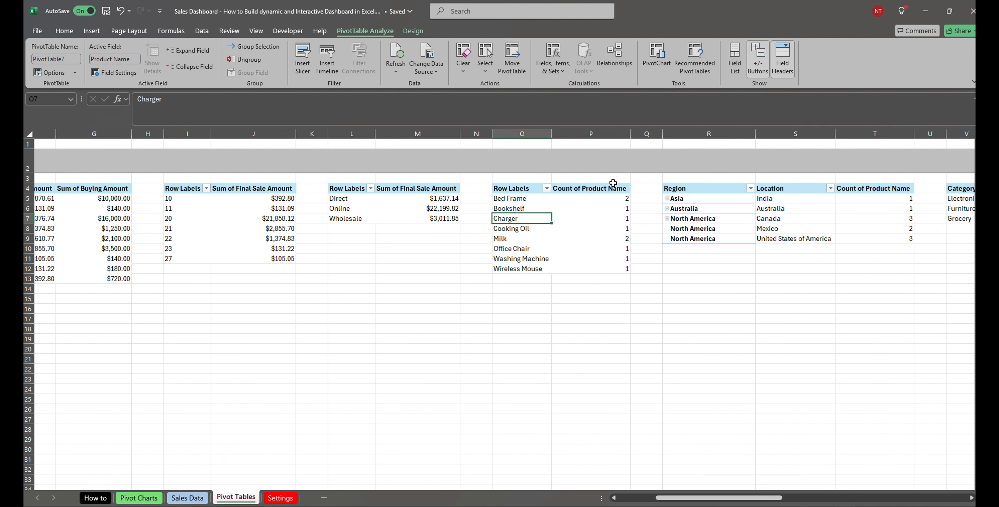
{"action": "left_click", "coordinate": [609, 198]}
{"action": "right_click", "coordinate": [608, 197]}
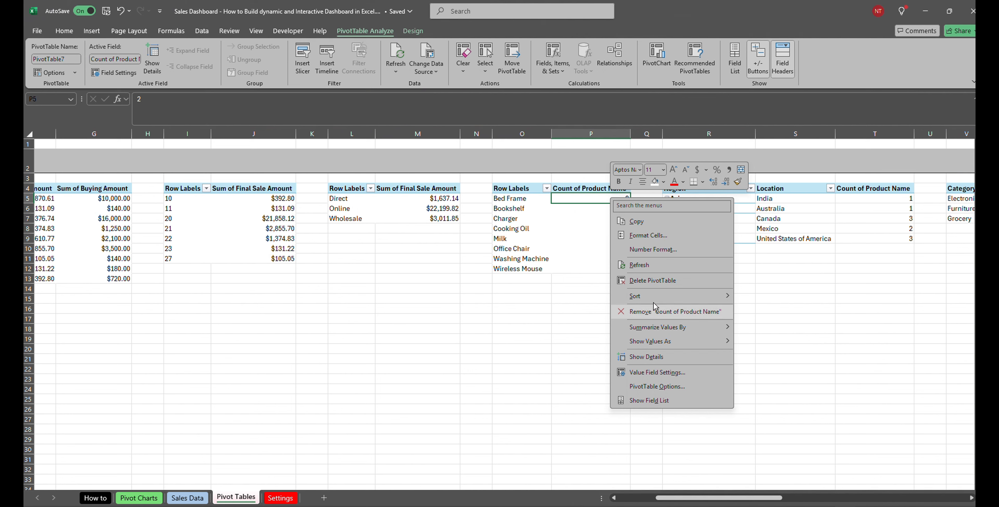
{"action": "mouse_move", "coordinate": [693, 302]}
{"action": "left_click", "coordinate": [763, 312]}
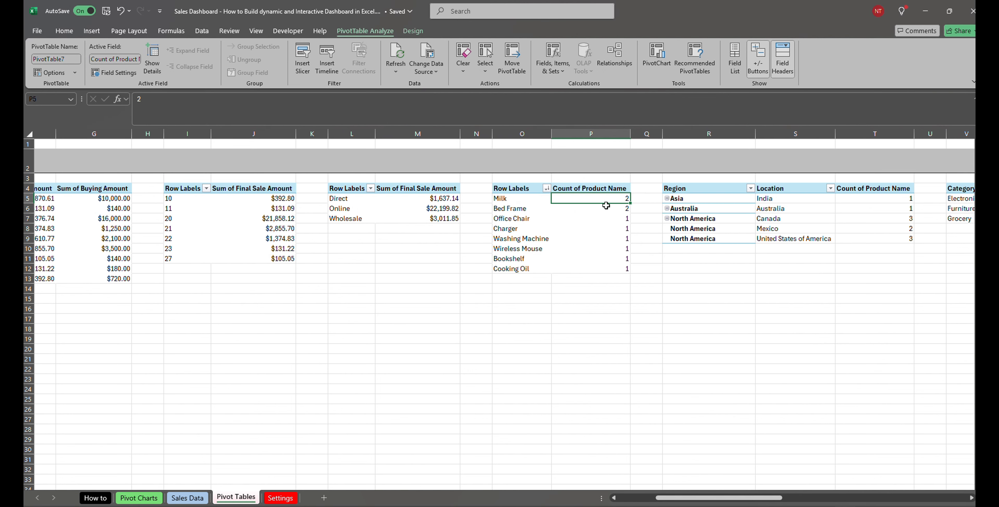
- Apply a Top 10 value filter on the product PivotTable's row labels, showing top items by Count of Product Name
{"action": "left_click", "coordinate": [547, 189]}
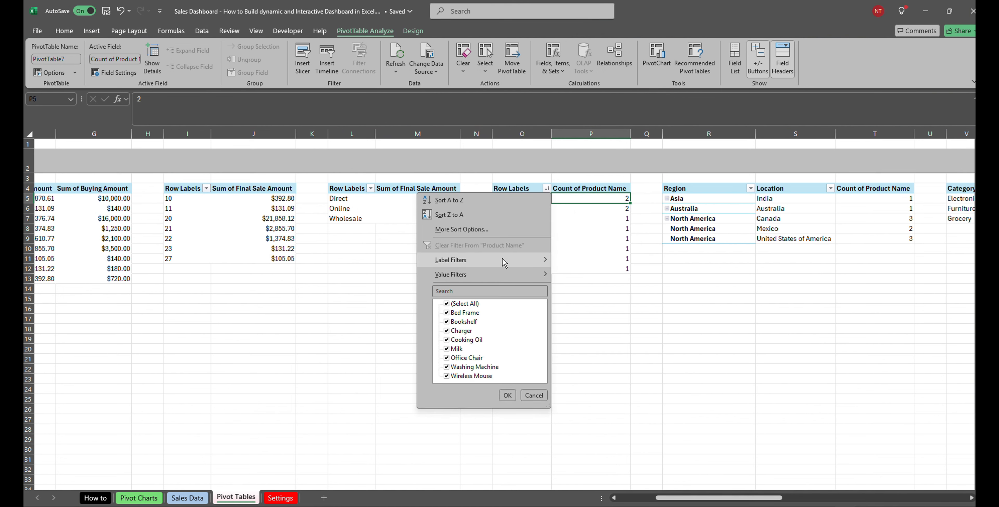
{"action": "mouse_move", "coordinate": [481, 274]}
{"action": "left_click", "coordinate": [582, 412]}
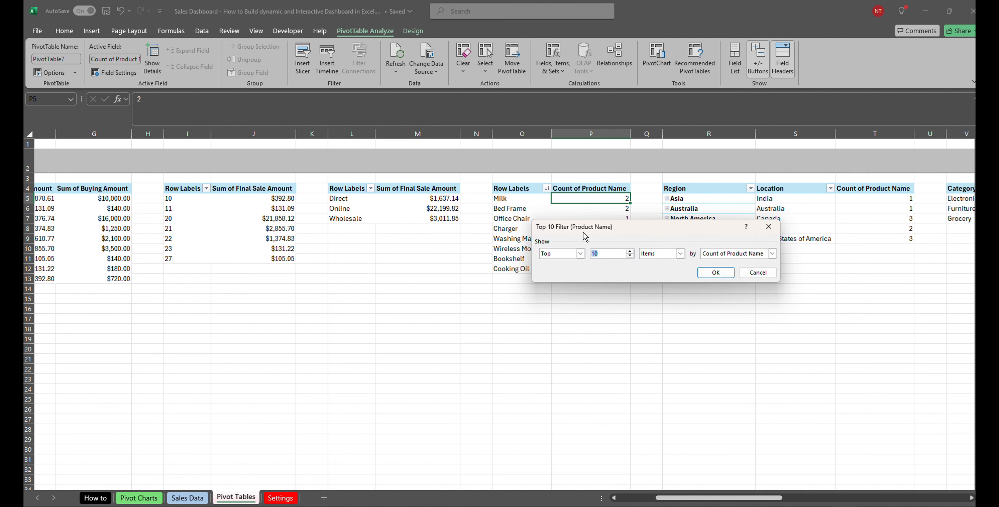
{"action": "left_click", "coordinate": [717, 277]}
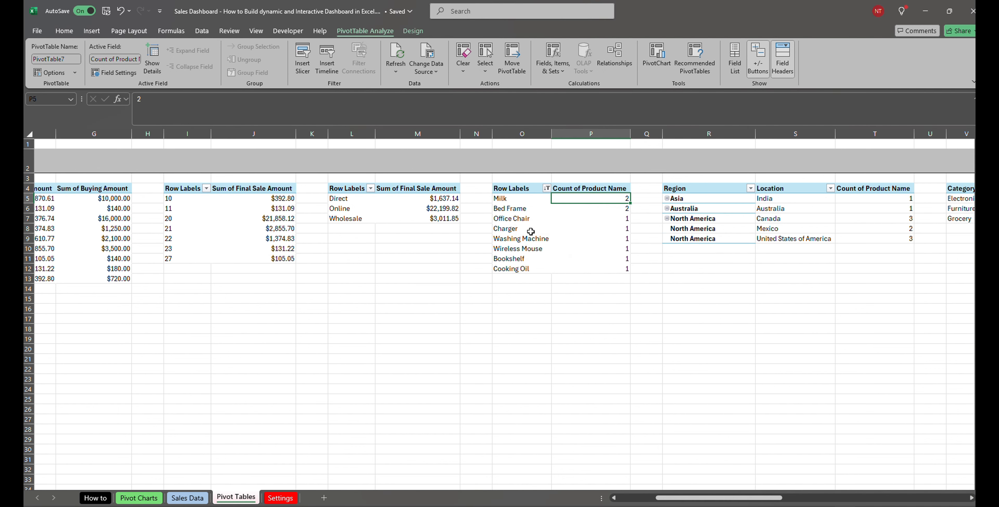
- Rename the product PivotTable at O4 as Funnel and the region PivotTable at R4 as Worldmap
{"action": "left_click", "coordinate": [523, 217]}
{"action": "left_click", "coordinate": [54, 59]}
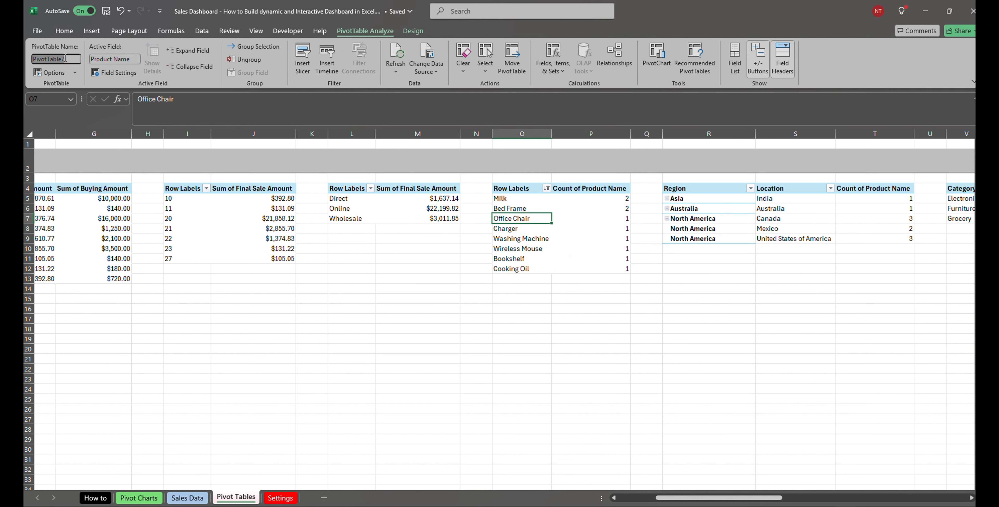
{"action": "type", "text": "Funnel"}
{"action": "key", "text": "Return"}
{"action": "left_click", "coordinate": [710, 222]}
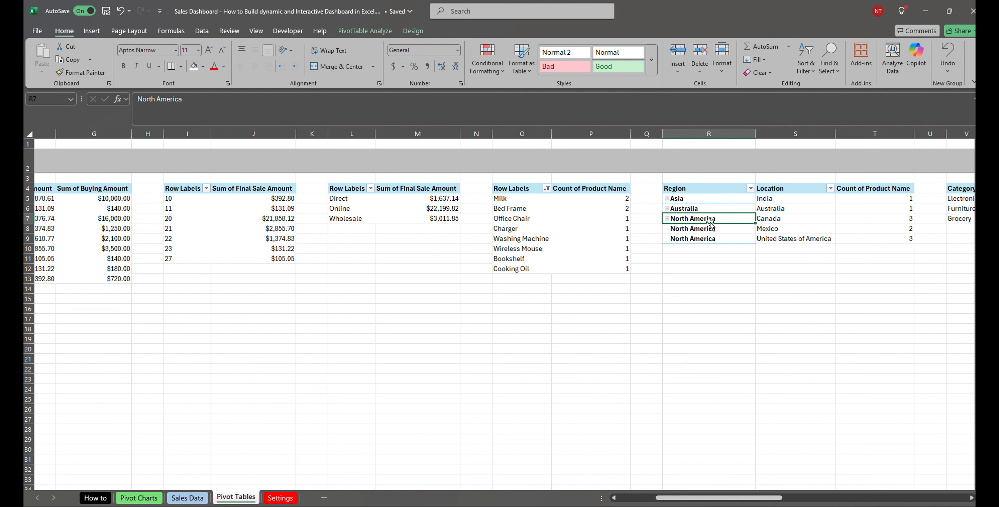
{"action": "left_click", "coordinate": [365, 31]}
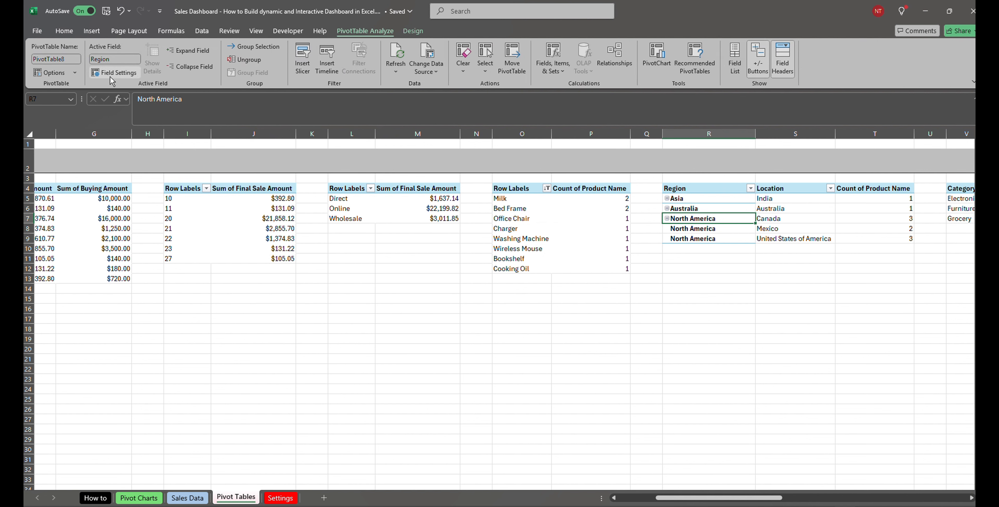
{"action": "left_click", "coordinate": [76, 58]}
{"action": "type", "text": "Worldmap"}
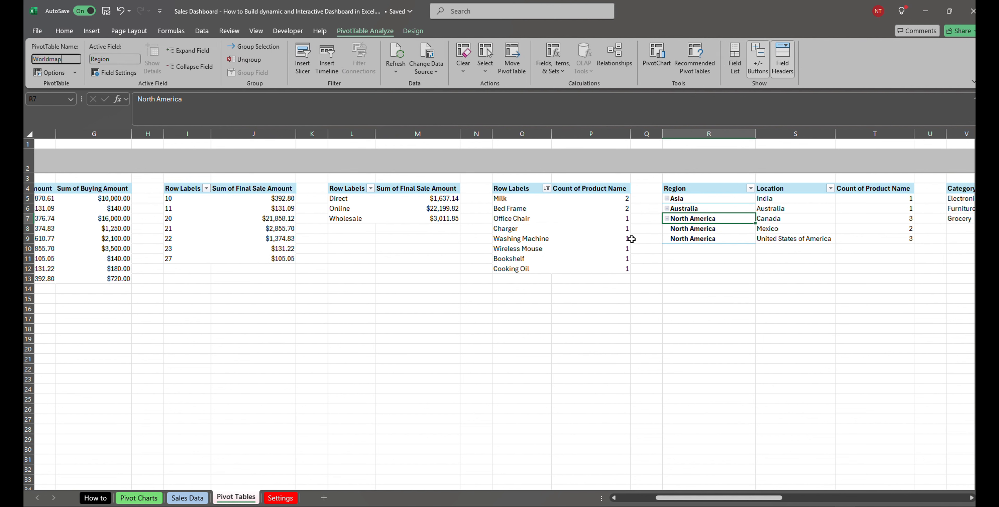
{"action": "left_click_drag", "start_coordinate": [820, 276], "coordinate": [820, 268]}
- Rename the Category PivotTable with Sum of Quantity Sold at V4 as Waterfall
{"action": "left_click", "coordinate": [829, 239]}
{"action": "left_click", "coordinate": [854, 236]}
{"action": "key", "text": "Right"}
{"action": "key", "text": "Right"}
{"action": "key", "text": "Right"}
{"action": "key", "text": "Right"}
{"action": "key", "text": "Right"}
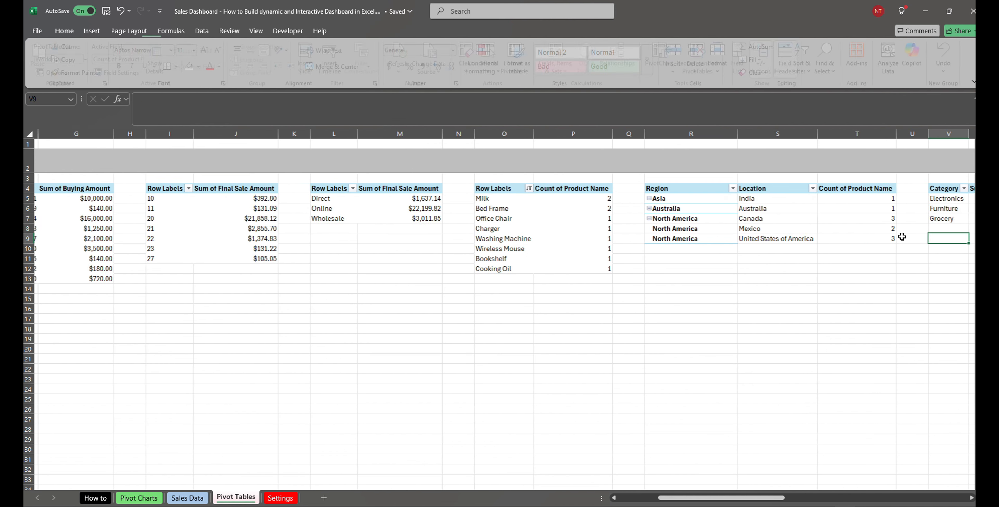
{"action": "left_click", "coordinate": [819, 210]}
{"action": "left_click", "coordinate": [793, 210]}
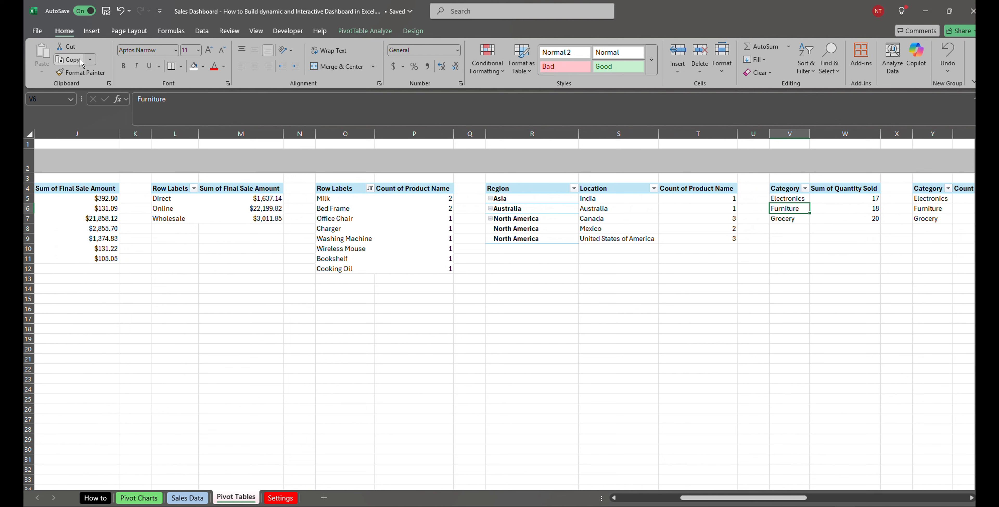
{"action": "left_click", "coordinate": [365, 31]}
{"action": "left_click", "coordinate": [69, 62]}
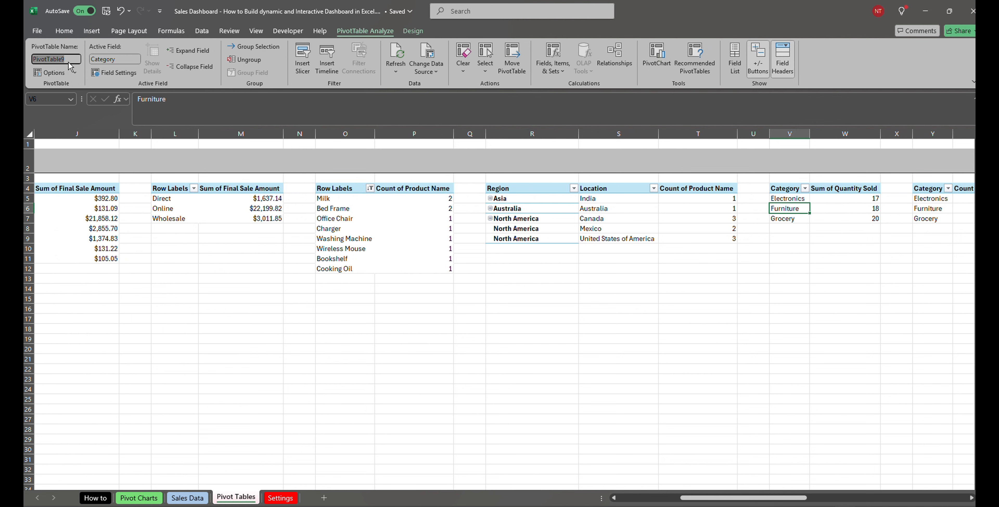
{"action": "type", "text": "Wa"}
{"action": "key", "text": "Return"}
- Rename the Category PivotTable with Count of Product Name at Y4 as Treemap
{"action": "key", "text": "Right"}
{"action": "key", "text": "Right"}
{"action": "key", "text": "Right"}
{"action": "key", "text": "Right"}
{"action": "key", "text": "Right"}
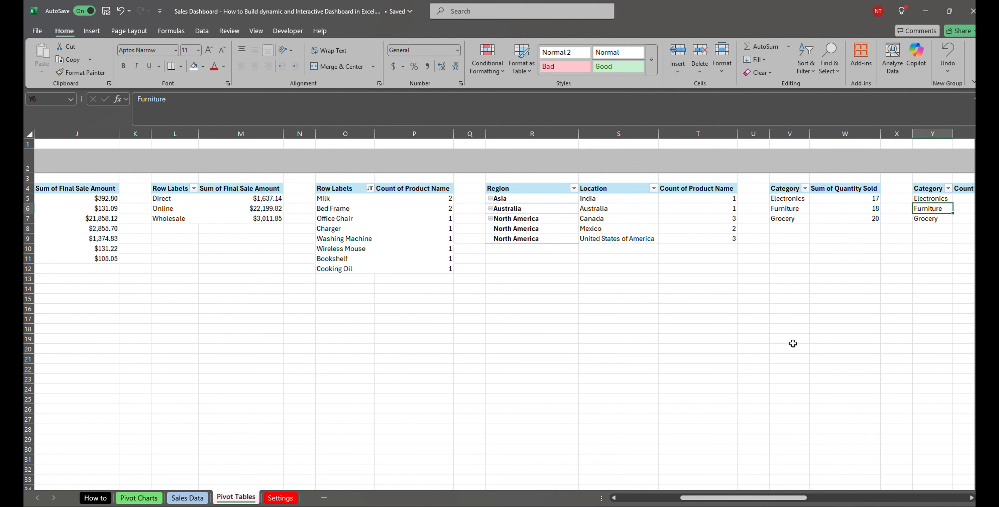
{"action": "left_click", "coordinate": [820, 209]}
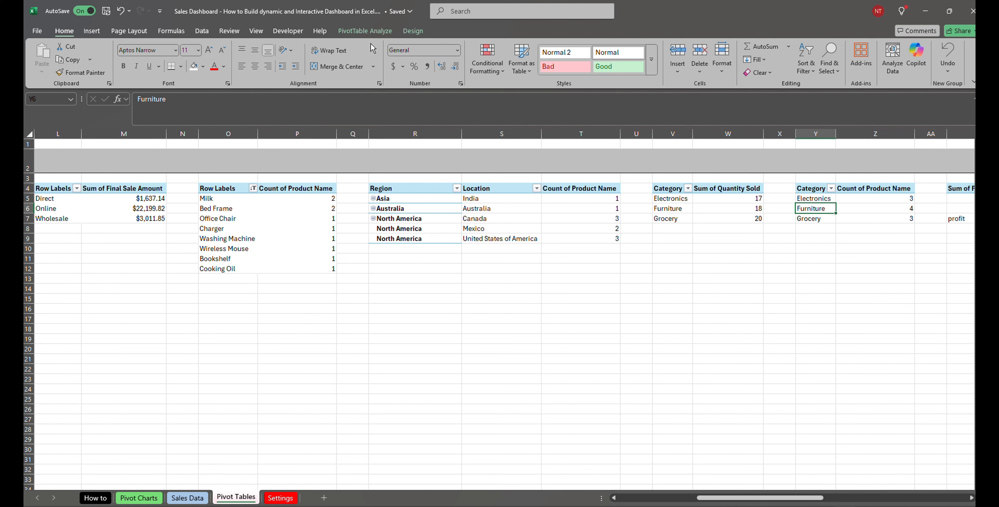
{"action": "left_click", "coordinate": [365, 31]}
{"action": "left_click", "coordinate": [68, 59]}
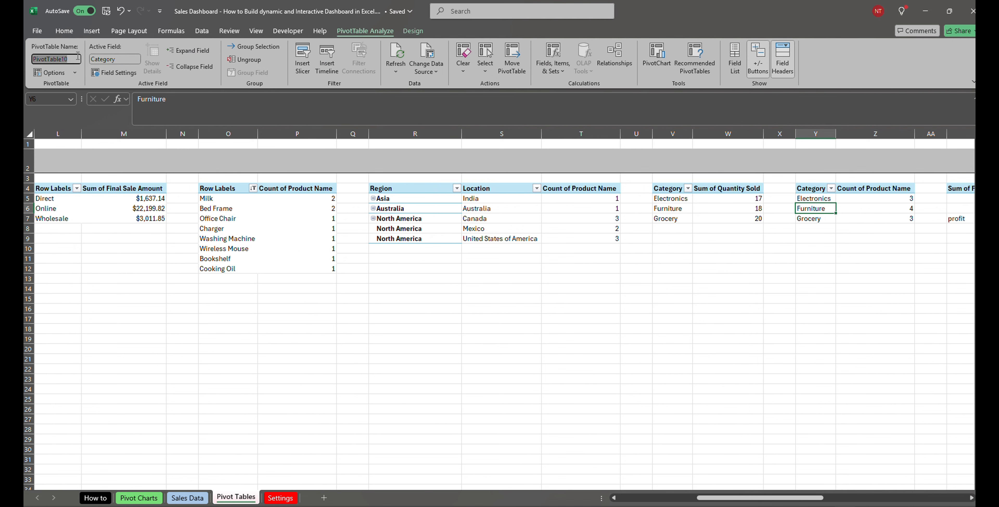
{"action": "type", "text": "Treemap"}
{"action": "left_click", "coordinate": [741, 287]}
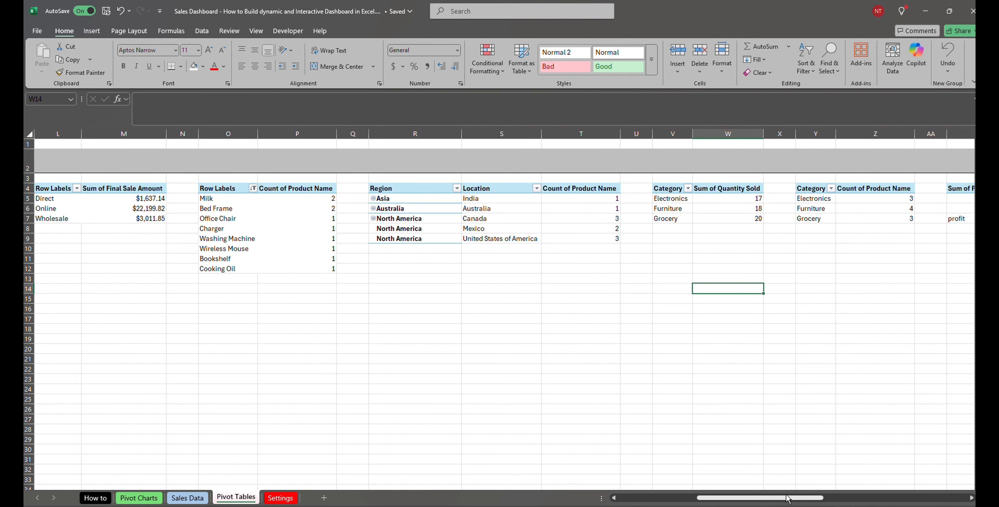
- Rename the sale and buying amount PivotTable at AB4 as Profit and the top representative PivotTable at AE4 as TopSales
{"action": "left_click_drag", "start_coordinate": [789, 498], "coordinate": [840, 493]}
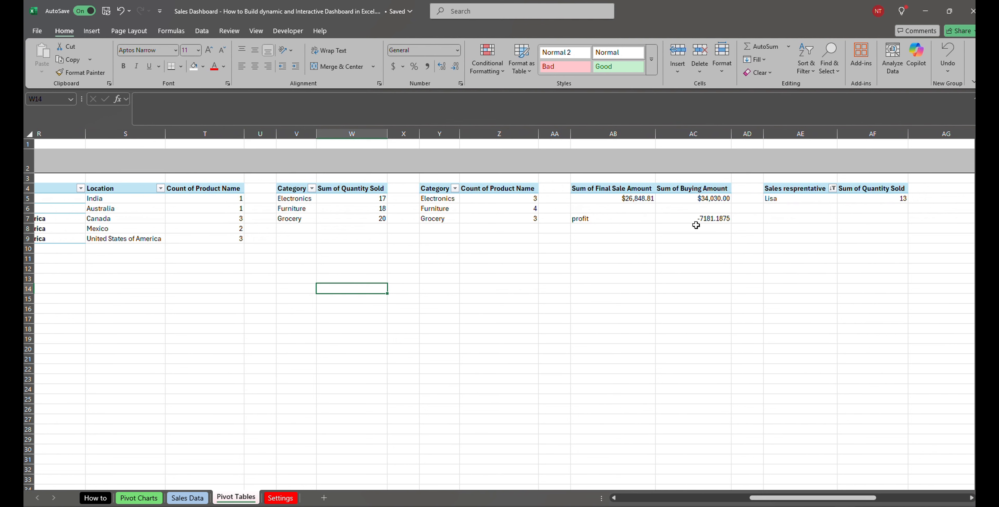
{"action": "left_click", "coordinate": [634, 197]}
{"action": "left_click", "coordinate": [78, 59]}
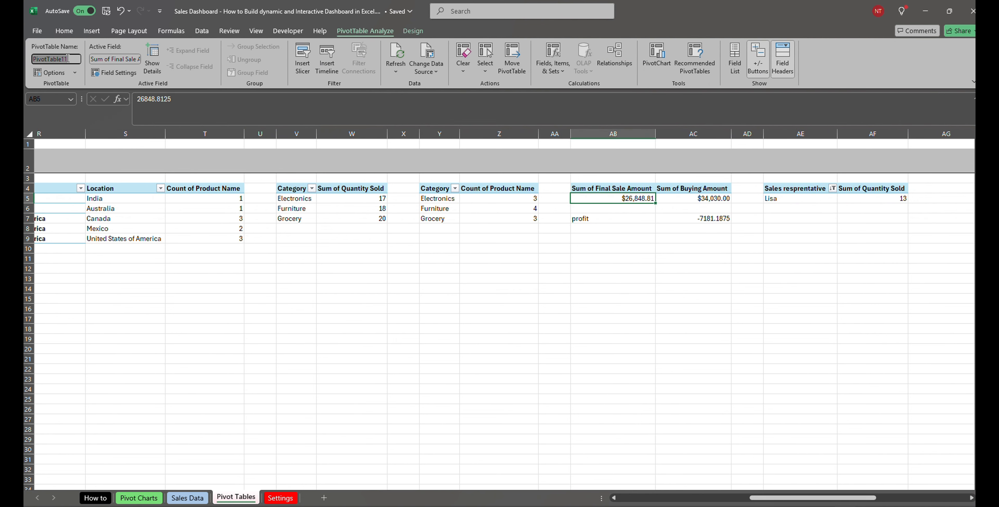
{"action": "type", "text": "Profit"}
{"action": "left_click", "coordinate": [770, 201]}
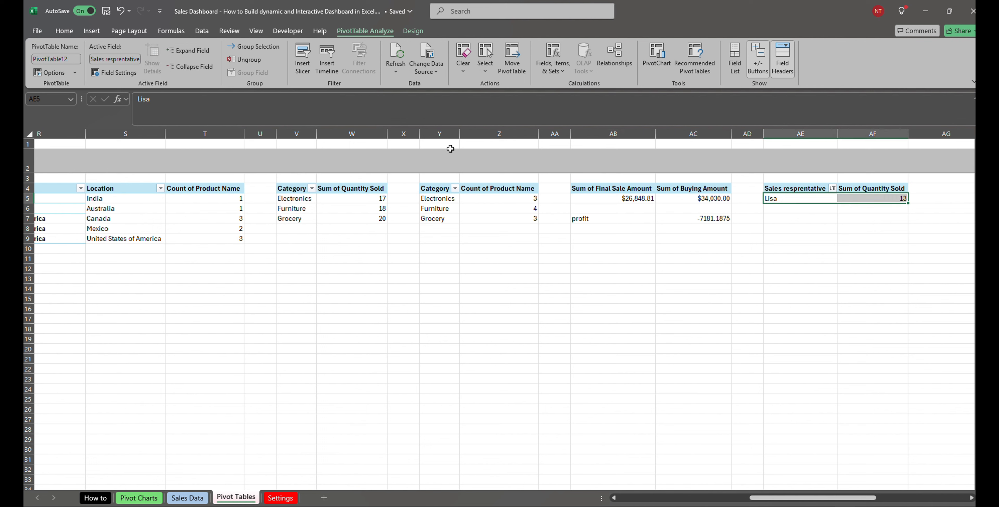
{"action": "left_click", "coordinate": [70, 59]}
{"action": "type", "text": "TopSales"}
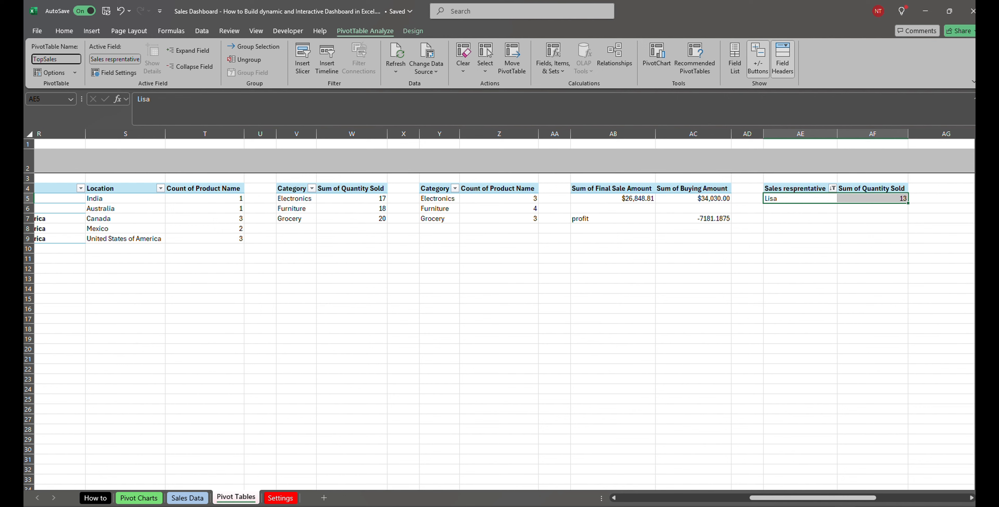
{"action": "left_click", "coordinate": [800, 309]}
- Apply the dollar accounting number format to the profit result in cell AC7
{"action": "left_click_drag", "start_coordinate": [813, 498], "coordinate": [808, 498]}
{"action": "left_click", "coordinate": [737, 218]}
{"action": "right_click", "coordinate": [742, 218]}
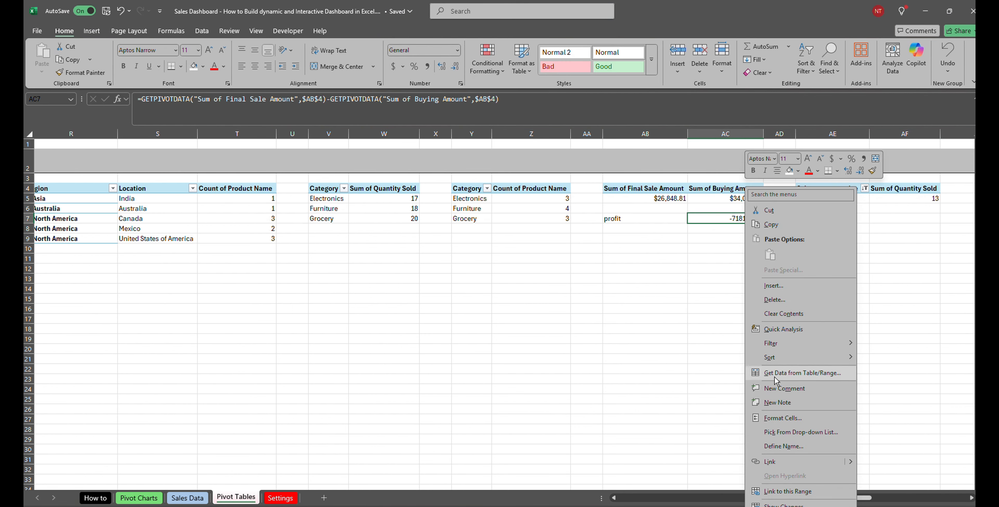
{"action": "left_click", "coordinate": [779, 419]}
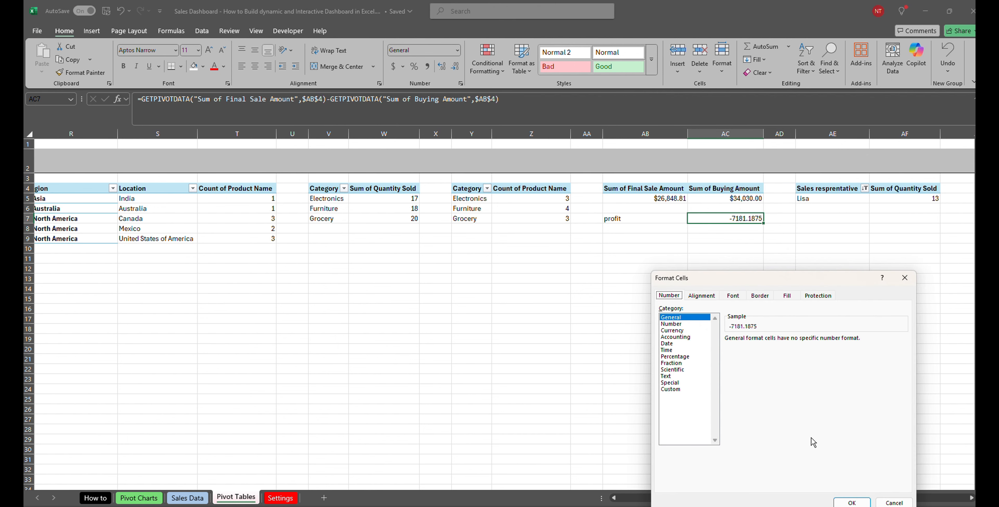
{"action": "left_click", "coordinate": [894, 503]}
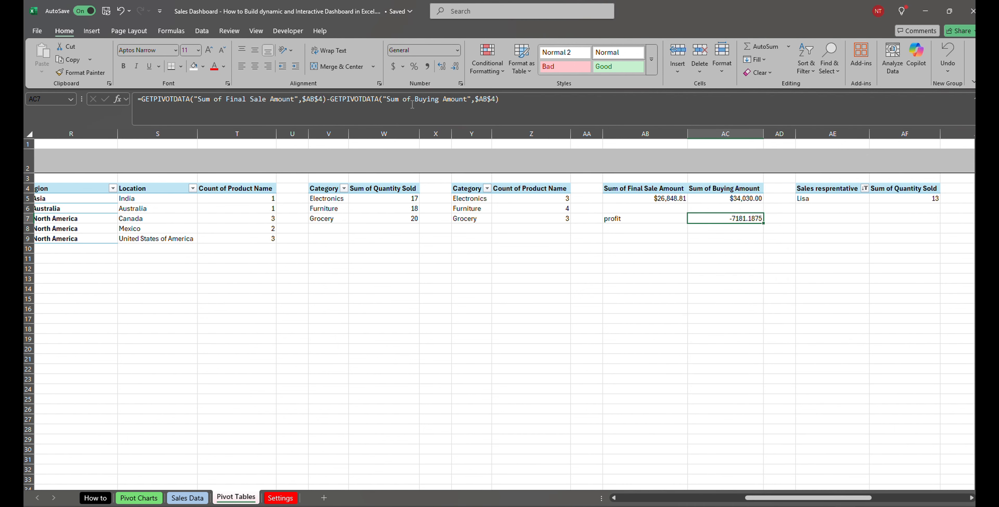
{"action": "left_click", "coordinate": [395, 69]}
{"action": "left_click", "coordinate": [659, 319]}
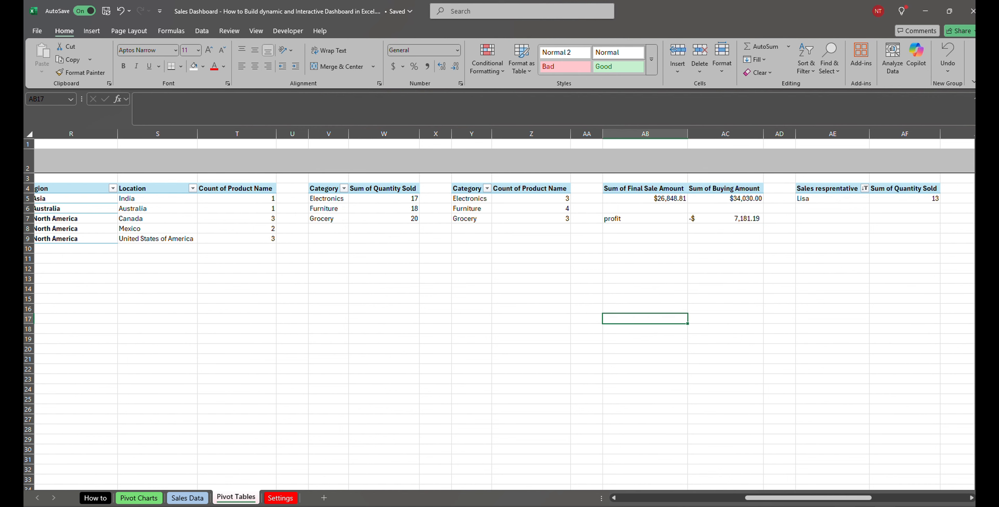
{"action": "left_click_drag", "start_coordinate": [858, 498], "coordinate": [719, 499]}
{"action": "left_click", "coordinate": [626, 446]}
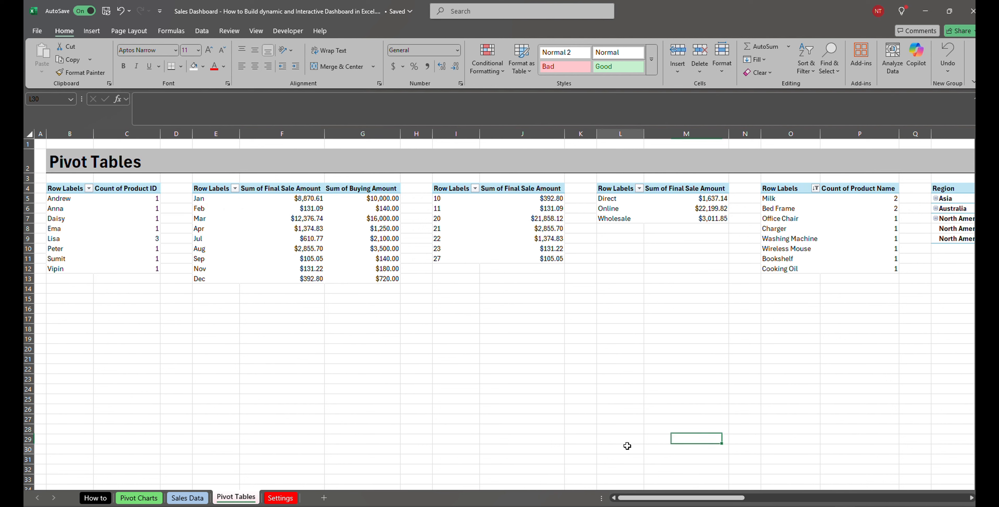
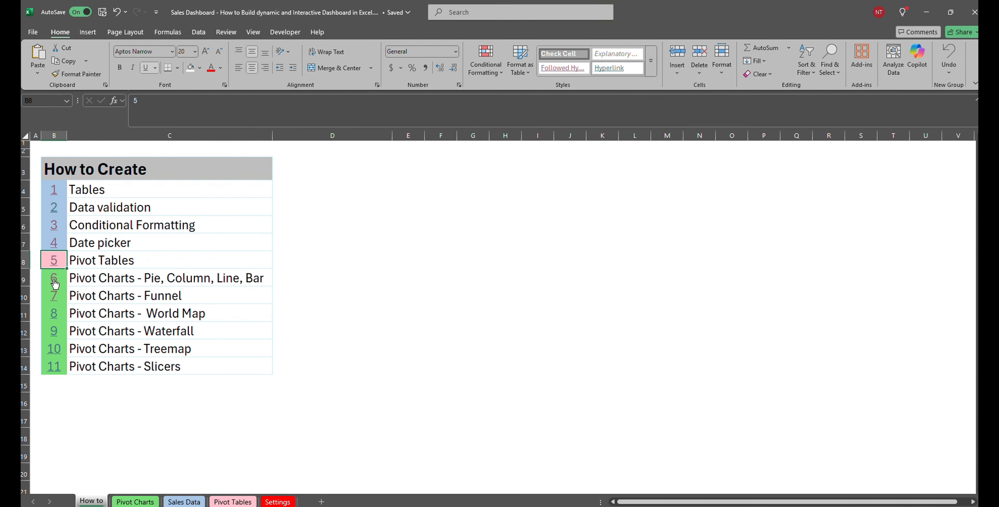
- Open the Pivot Charts sheet from item 6 of the How to list and switch its gridlines on and off again
{"action": "left_click", "coordinate": [56, 284]}
{"action": "left_click", "coordinate": [55, 284]}
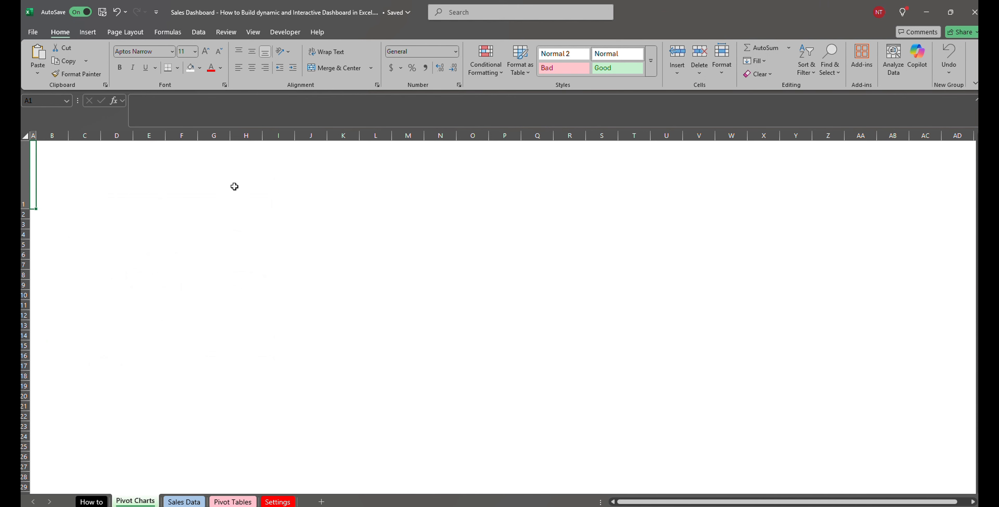
{"action": "left_click", "coordinate": [257, 182]}
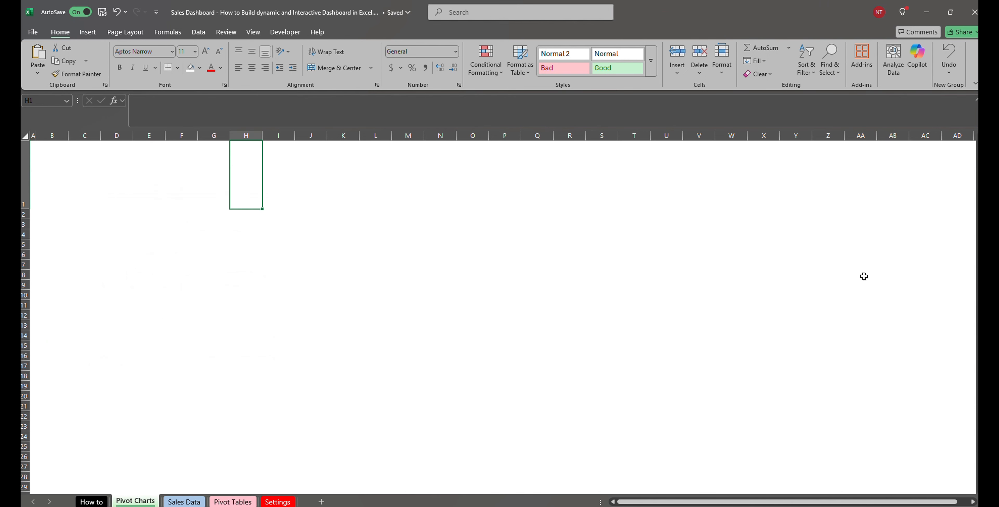
{"action": "left_click", "coordinate": [251, 29]}
{"action": "left_click", "coordinate": [311, 61]}
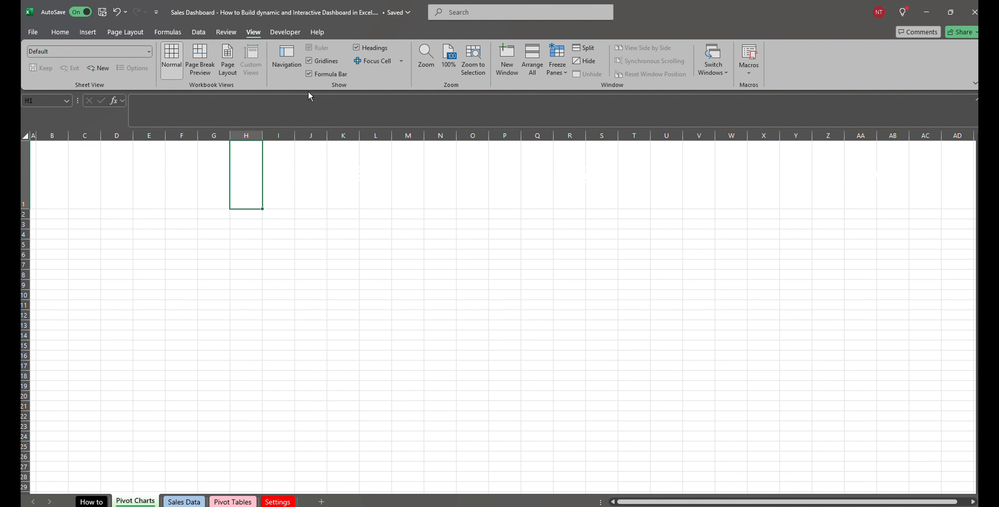
{"action": "left_click", "coordinate": [310, 61]}
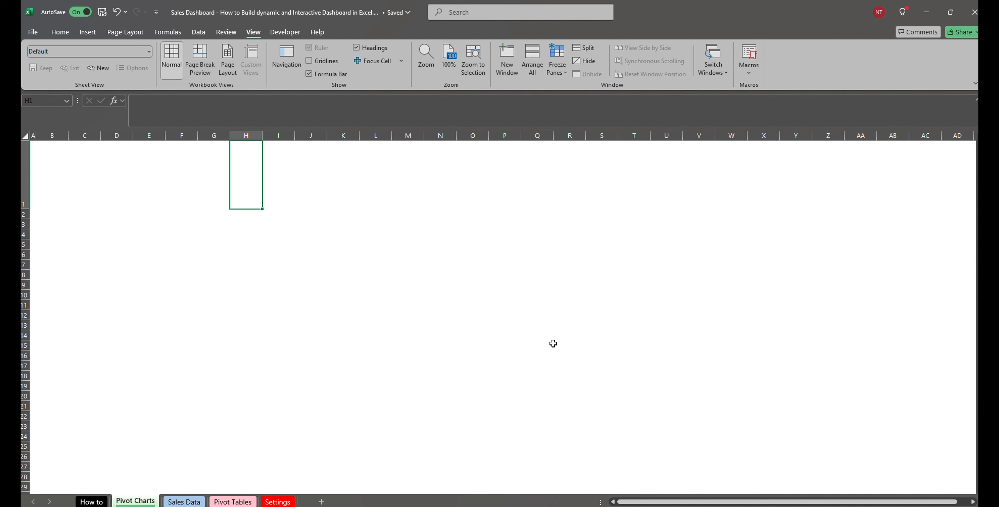
- Insert a pie PivotChart from the sales representative pivot table B4:C12 on the Pivot Tables sheet
{"action": "left_click", "coordinate": [238, 502]}
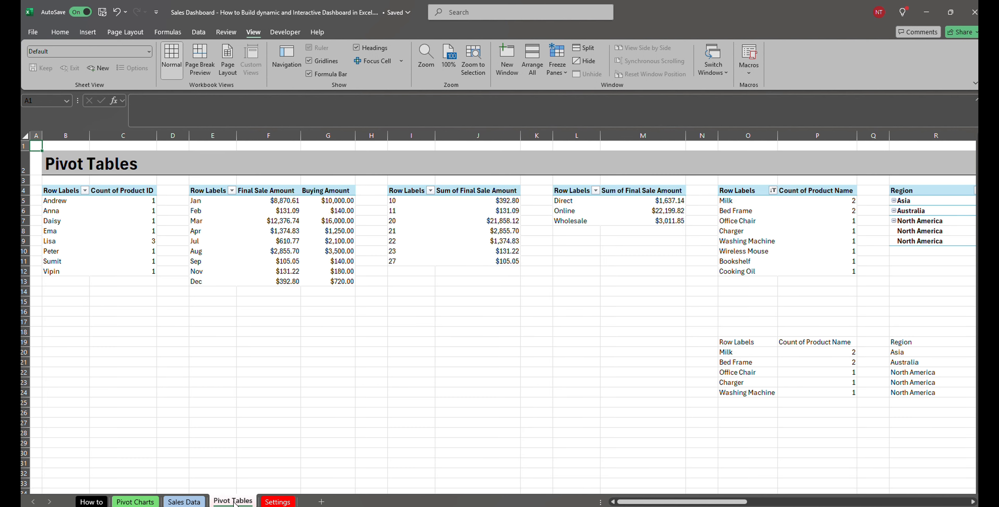
{"action": "left_click_drag", "start_coordinate": [63, 192], "coordinate": [135, 272]}
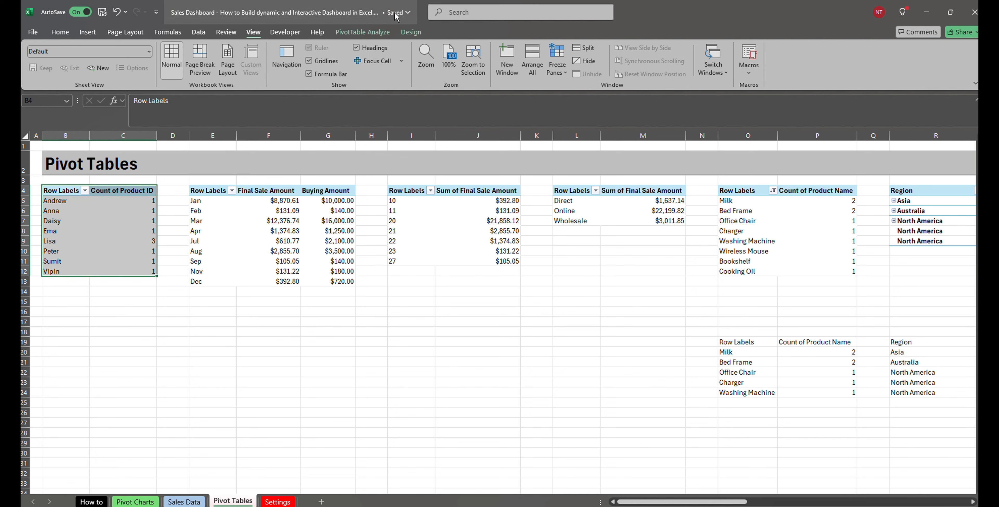
{"action": "left_click", "coordinate": [377, 33]}
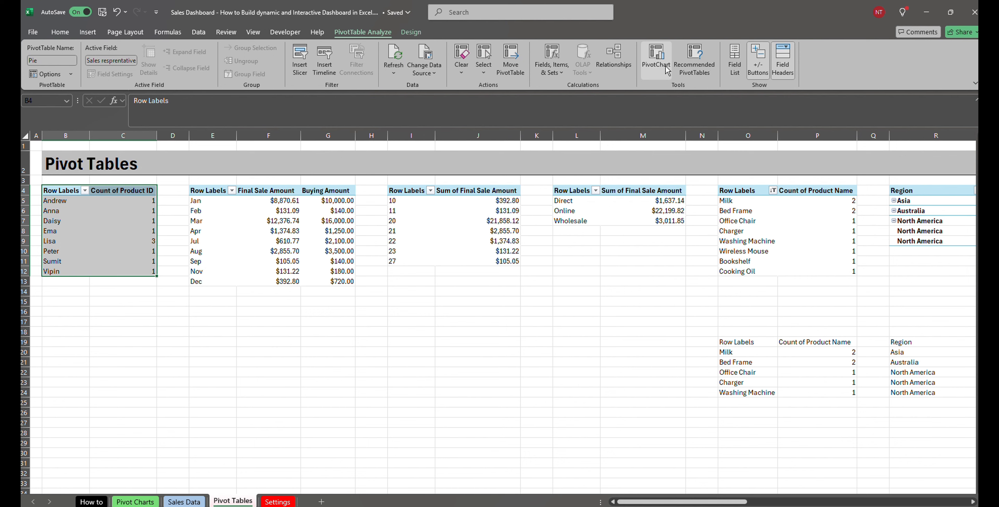
{"action": "left_click", "coordinate": [656, 58]}
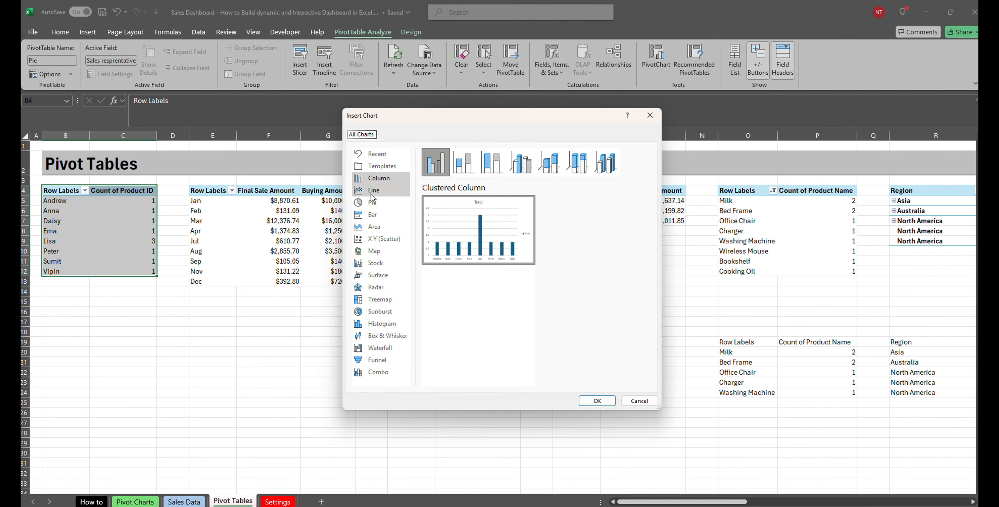
{"action": "left_click", "coordinate": [373, 202]}
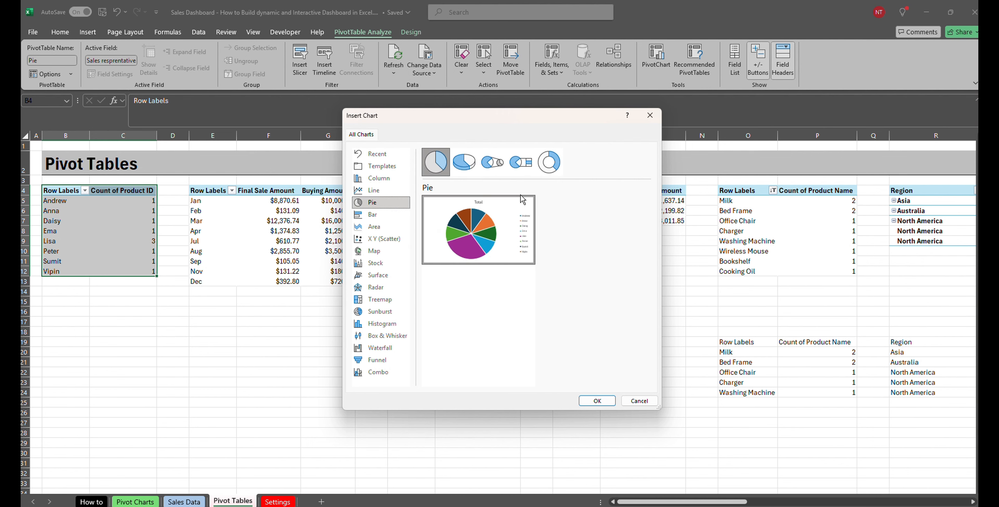
{"action": "left_click", "coordinate": [598, 402]}
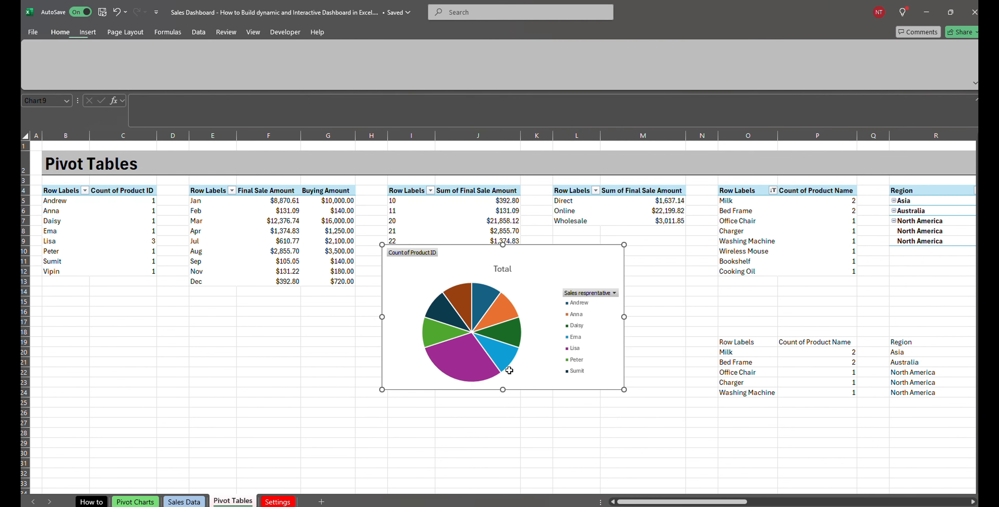
- Move the pie chart to the Pivot Charts sheet and place it around columns D to K, starting at row 1
{"action": "key", "text": "ctrl+x"}
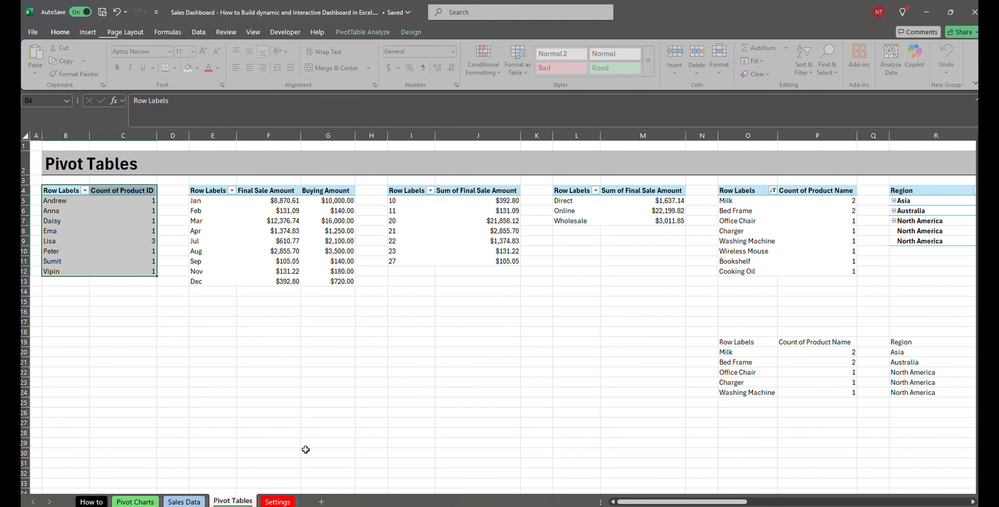
{"action": "left_click", "coordinate": [147, 504]}
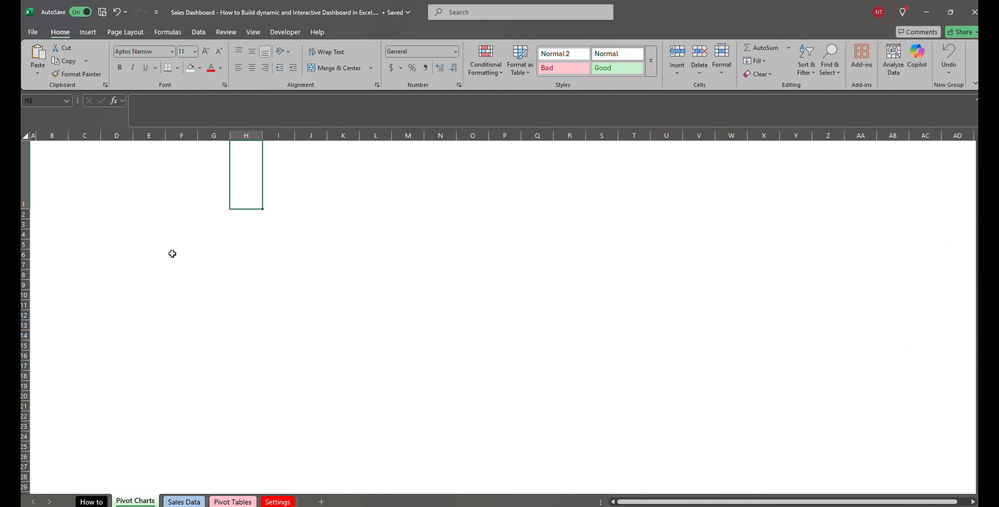
{"action": "left_click", "coordinate": [156, 216]}
{"action": "key", "text": "ctrl+v"}
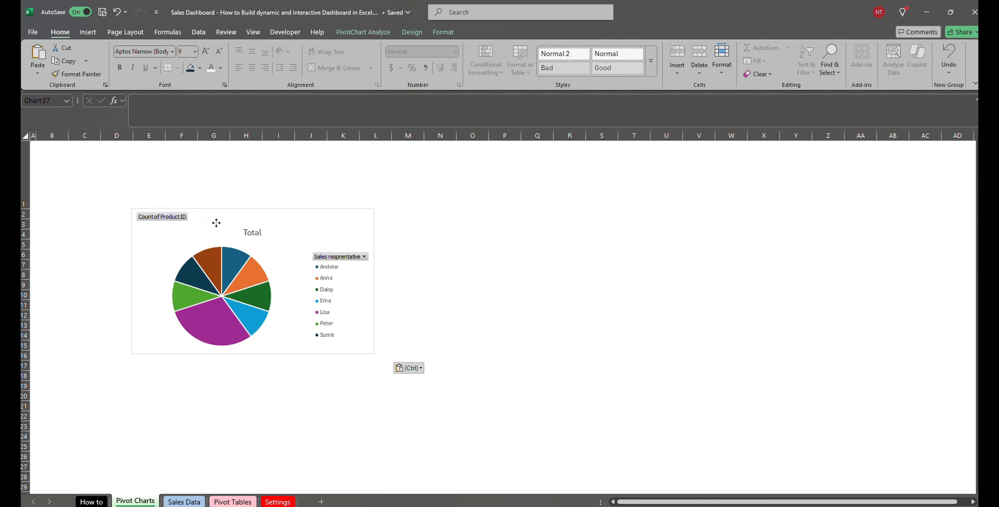
{"action": "left_click_drag", "start_coordinate": [216, 223], "coordinate": [188, 214]}
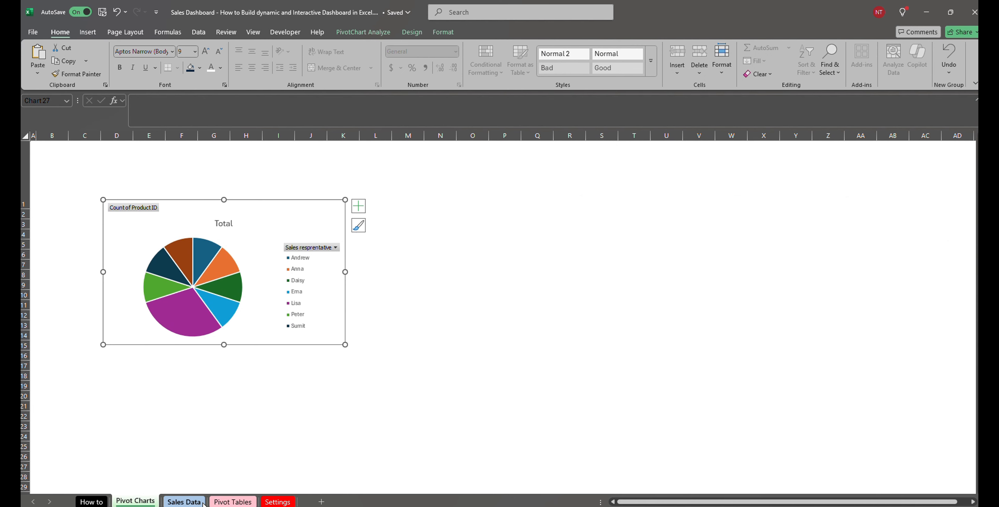
- Insert a stacked column PivotChart from the monthly Final Sale Amount and Buying Amount pivot table E4:G13 on the Pivot Tables sheet
{"action": "left_click", "coordinate": [233, 502]}
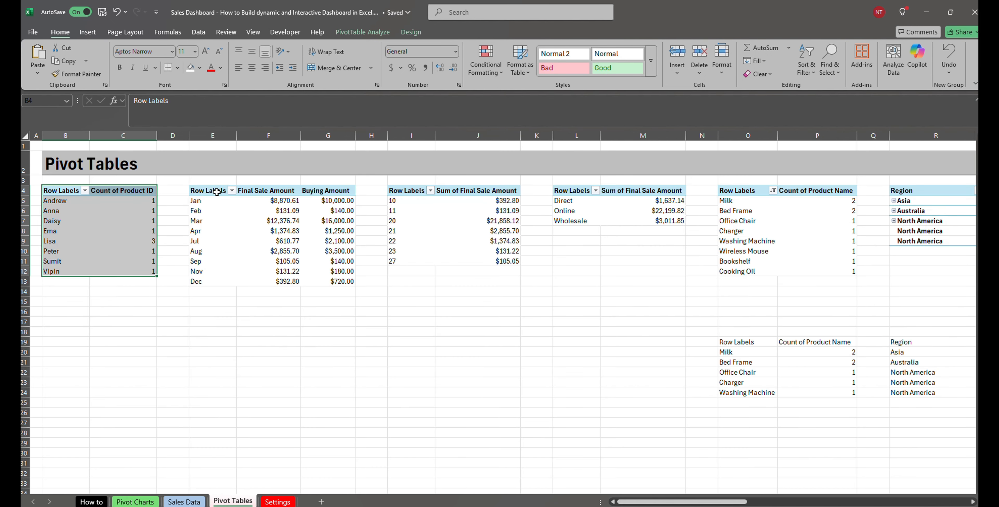
{"action": "left_click_drag", "start_coordinate": [217, 192], "coordinate": [325, 281]}
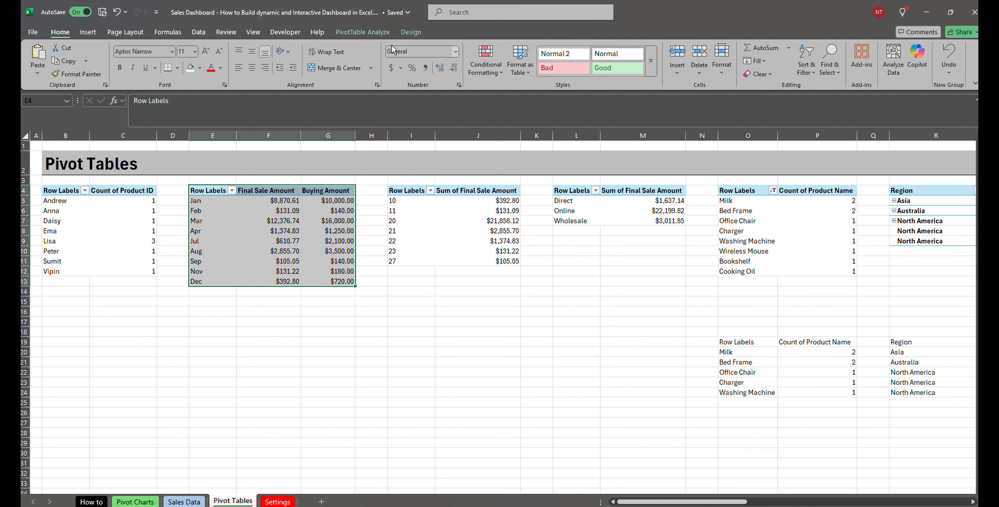
{"action": "left_click", "coordinate": [363, 31]}
{"action": "left_click", "coordinate": [656, 62]}
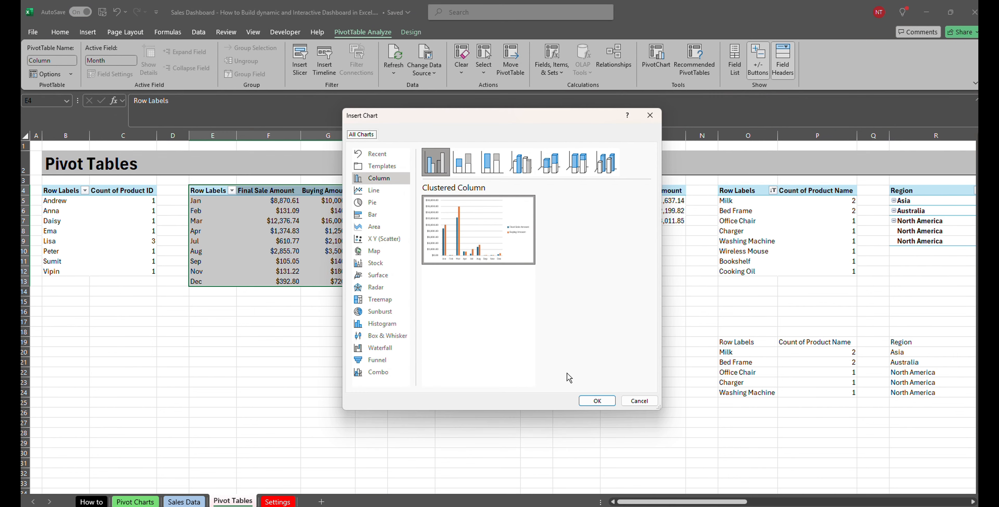
{"action": "mouse_move", "coordinate": [451, 227]}
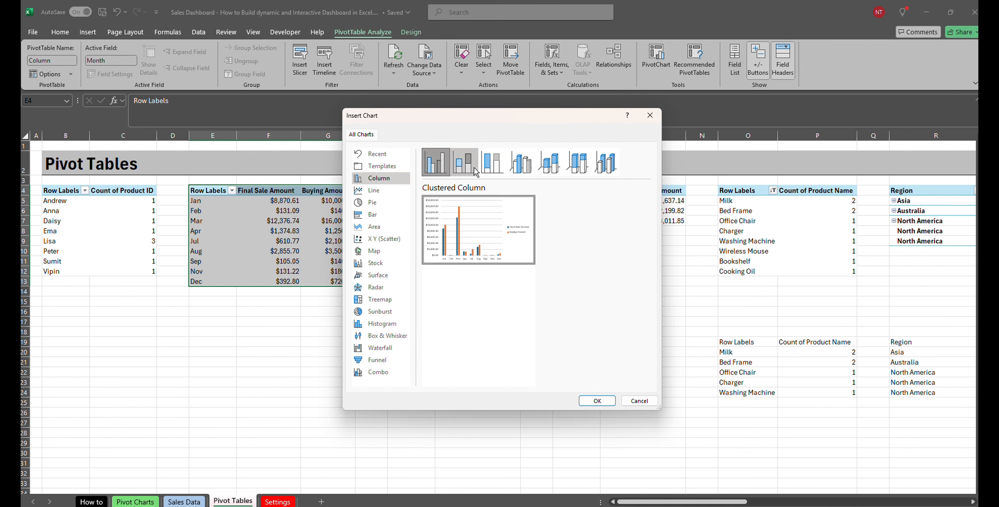
{"action": "left_click", "coordinate": [474, 172]}
{"action": "mouse_move", "coordinate": [467, 252]}
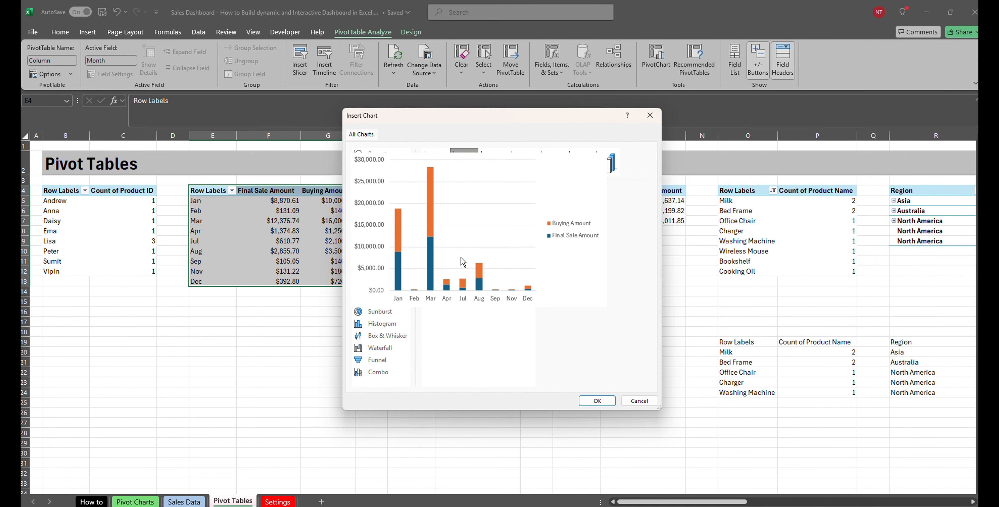
{"action": "left_click", "coordinate": [597, 401]}
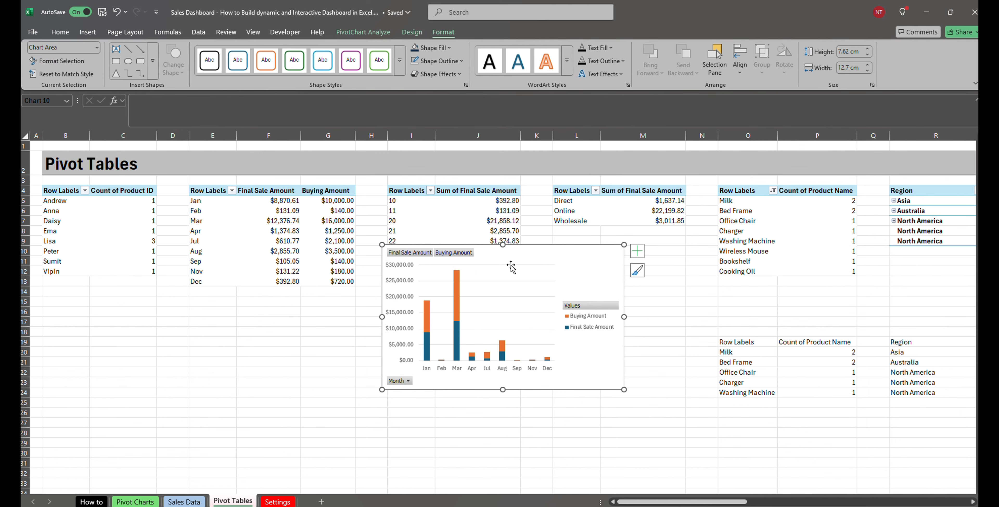
- Move the stacked column chart to the Pivot Charts sheet and place it directly to the right of the pie chart
{"action": "key", "text": "Delete"}
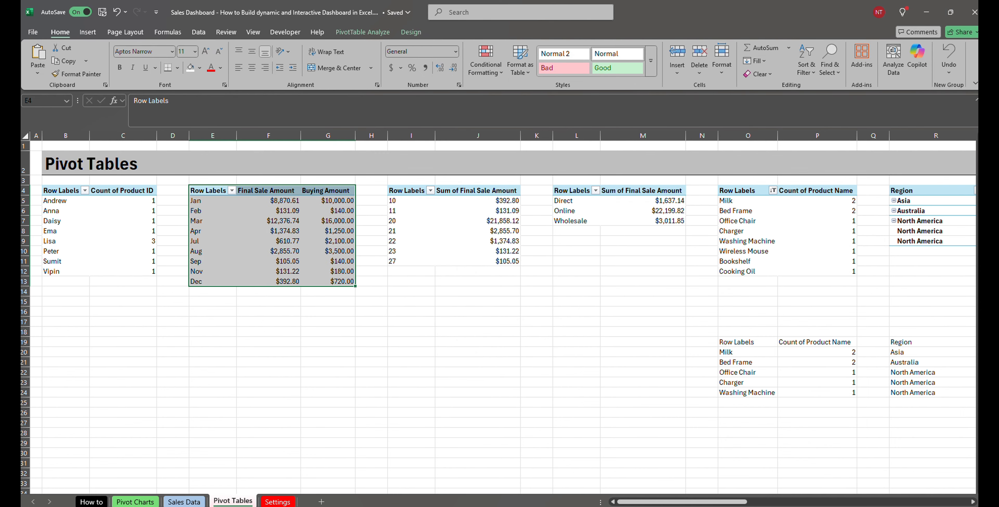
{"action": "left_click", "coordinate": [135, 502]}
{"action": "left_click", "coordinate": [375, 223]}
{"action": "left_click", "coordinate": [368, 205]}
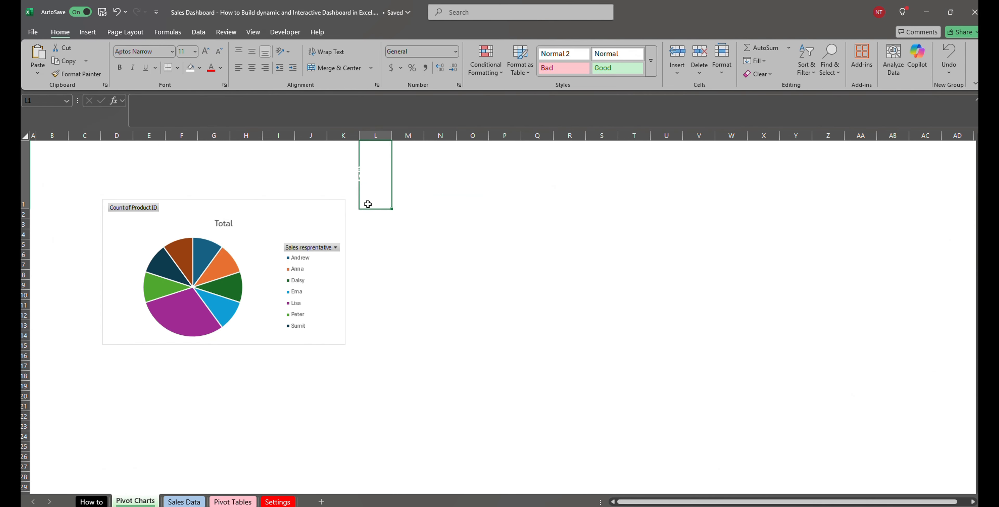
{"action": "key", "text": "ctrl+v"}
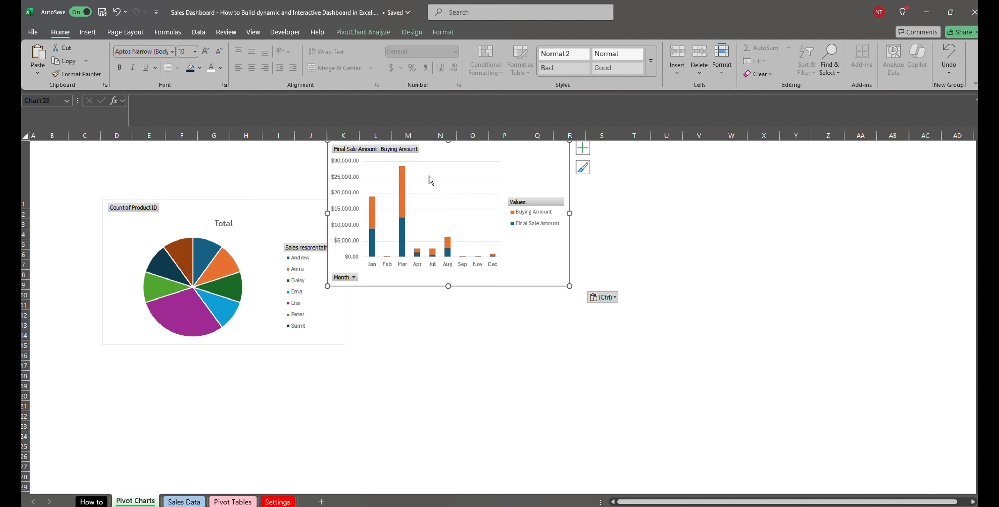
{"action": "mouse_move", "coordinate": [500, 154]}
{"action": "left_mouse_down"}
{"action": "mouse_move", "coordinate": [526, 217]}
{"action": "mouse_move", "coordinate": [527, 205]}
{"action": "mouse_move", "coordinate": [520, 212]}
{"action": "left_mouse_up"}
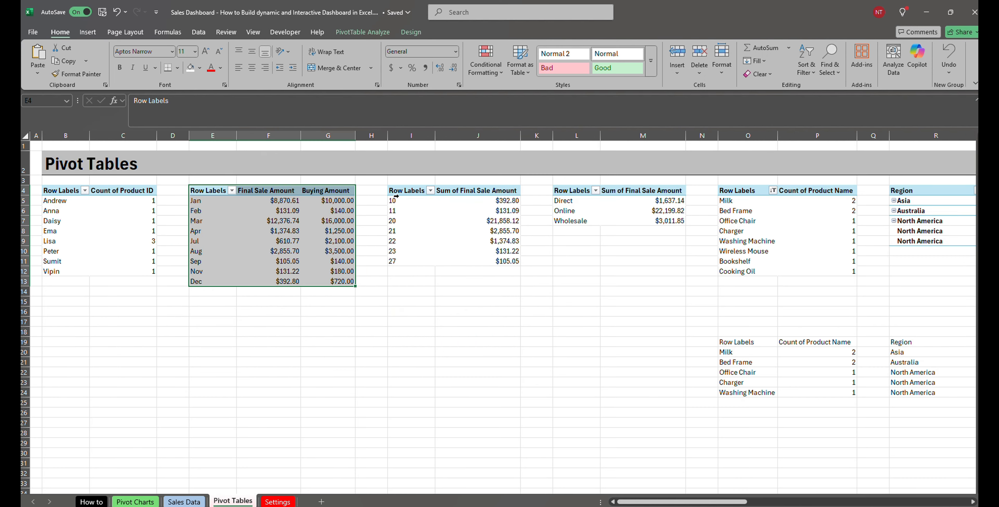
- Insert a line PivotChart from the daily Sum of Final Sale Amount pivot table I4:J11
{"action": "left_click_drag", "start_coordinate": [395, 192], "coordinate": [498, 260]}
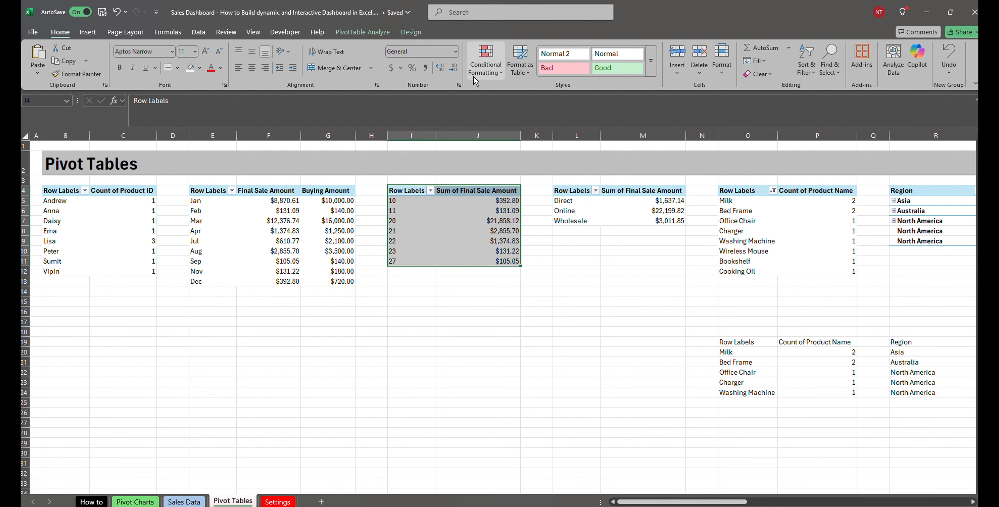
{"action": "left_click", "coordinate": [363, 31]}
{"action": "left_click", "coordinate": [645, 72]}
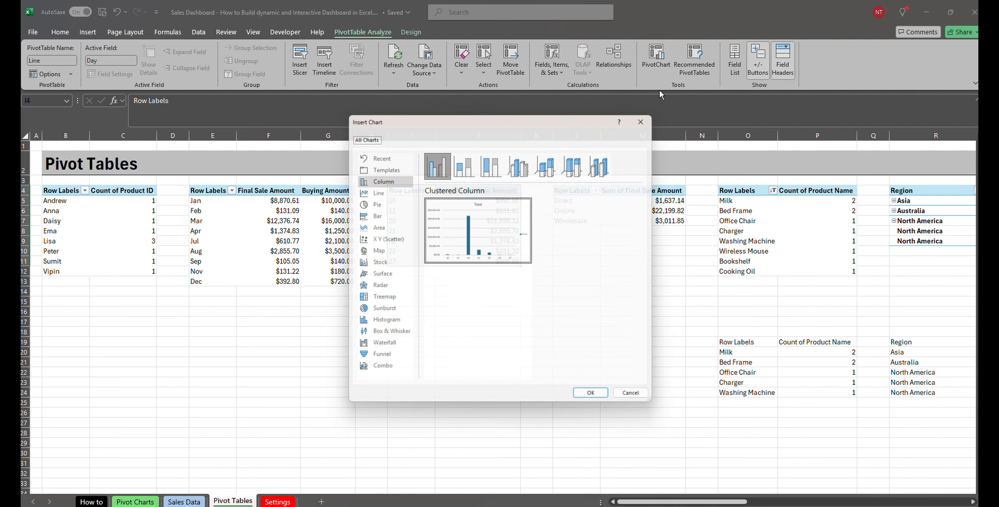
{"action": "left_click", "coordinate": [374, 191]}
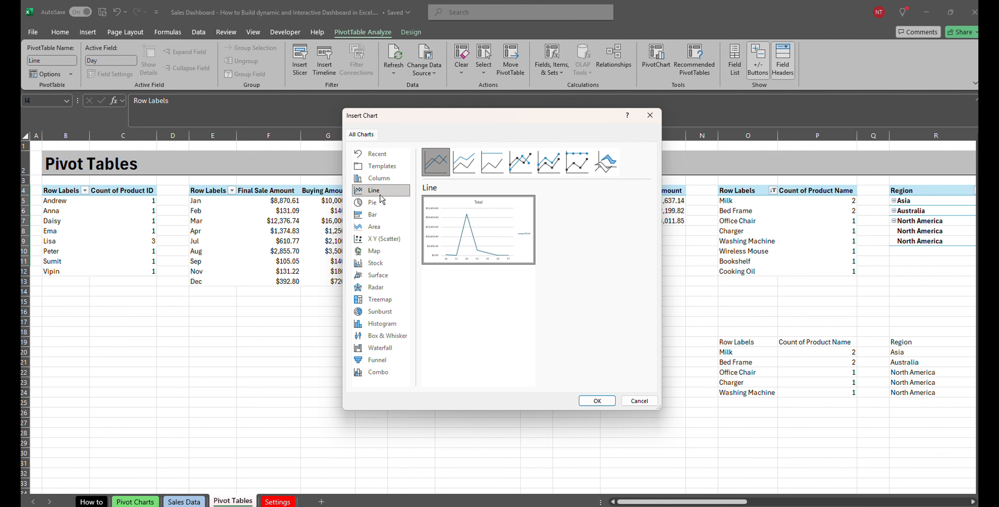
{"action": "left_click", "coordinate": [598, 401]}
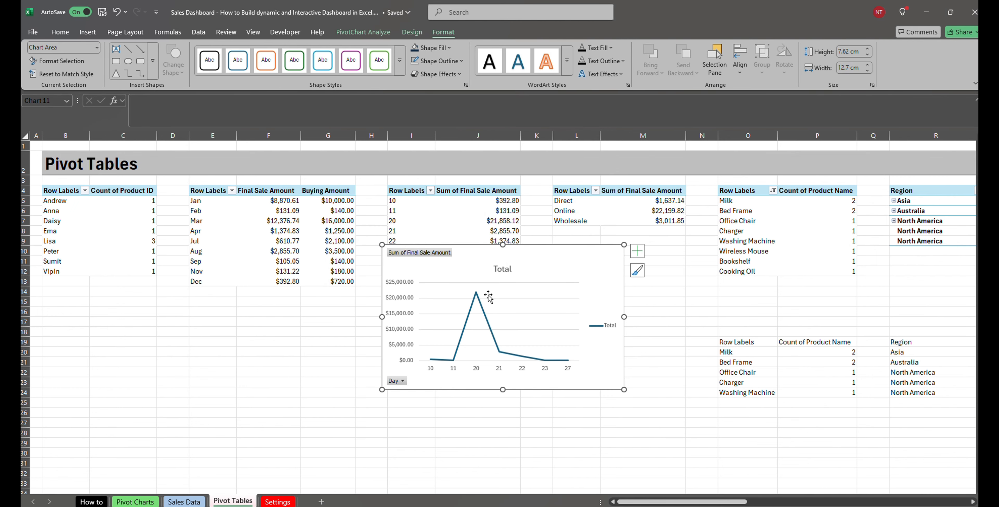
- Move the line chart to the Pivot Charts sheet and place it directly to the right of the stacked column chart
{"action": "key", "text": "Delete"}
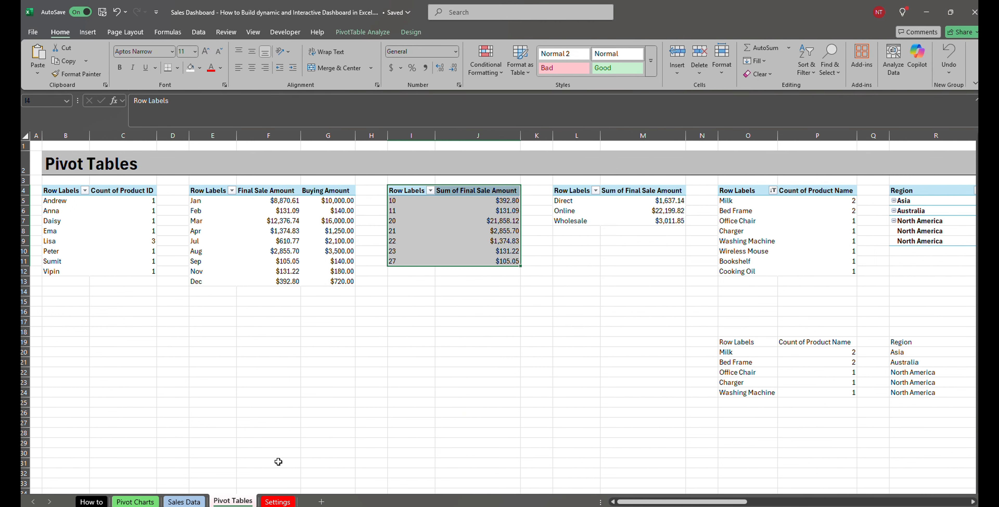
{"action": "left_click", "coordinate": [139, 502]}
{"action": "left_click", "coordinate": [635, 207]}
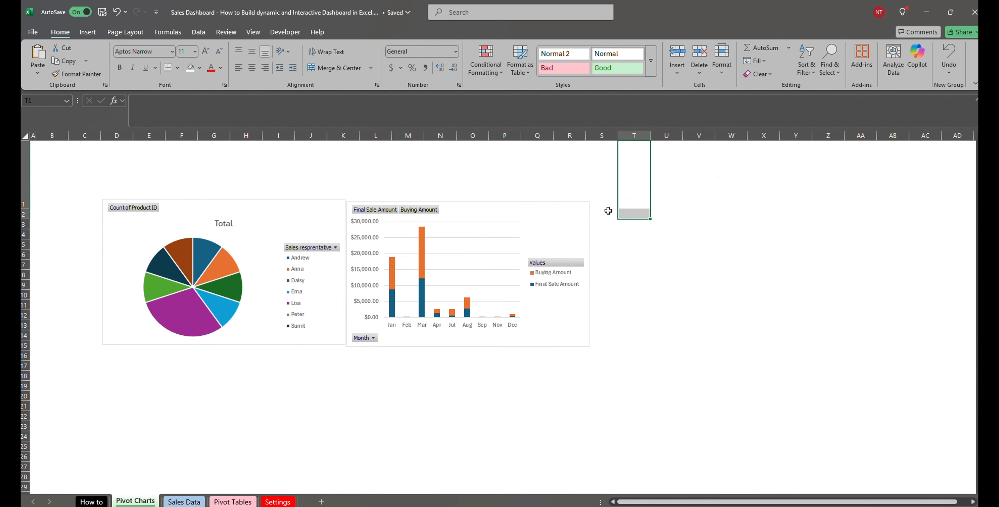
{"action": "left_click", "coordinate": [608, 212]}
{"action": "key", "text": "ctrl+v"}
{"action": "mouse_move", "coordinate": [668, 218]}
{"action": "left_mouse_down"}
{"action": "mouse_move", "coordinate": [686, 216]}
{"action": "mouse_move", "coordinate": [676, 210]}
{"action": "left_mouse_up"}
{"action": "left_click", "coordinate": [650, 238]}
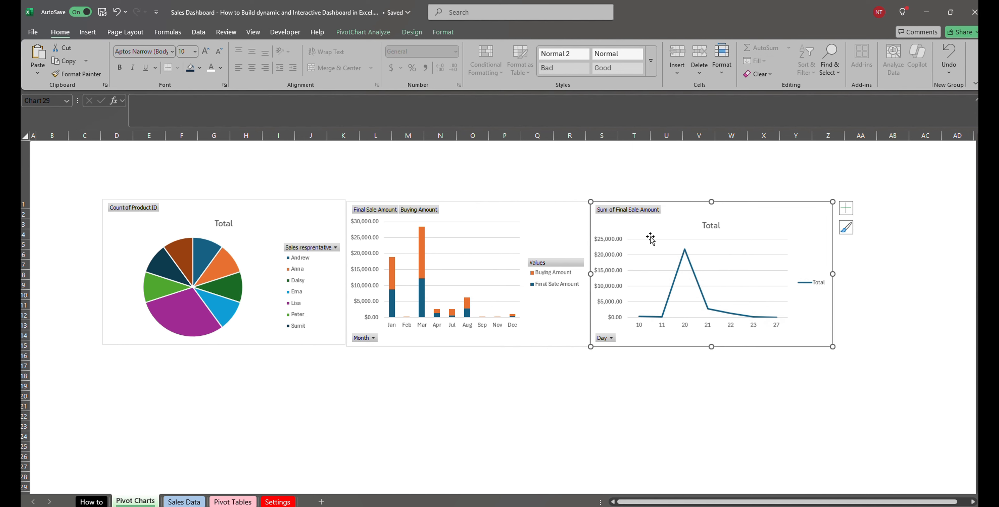
- Insert a clustered bar PivotChart from the Sales Type pivot table L4:M7 on the Pivot Tables sheet
{"action": "left_click", "coordinate": [233, 501]}
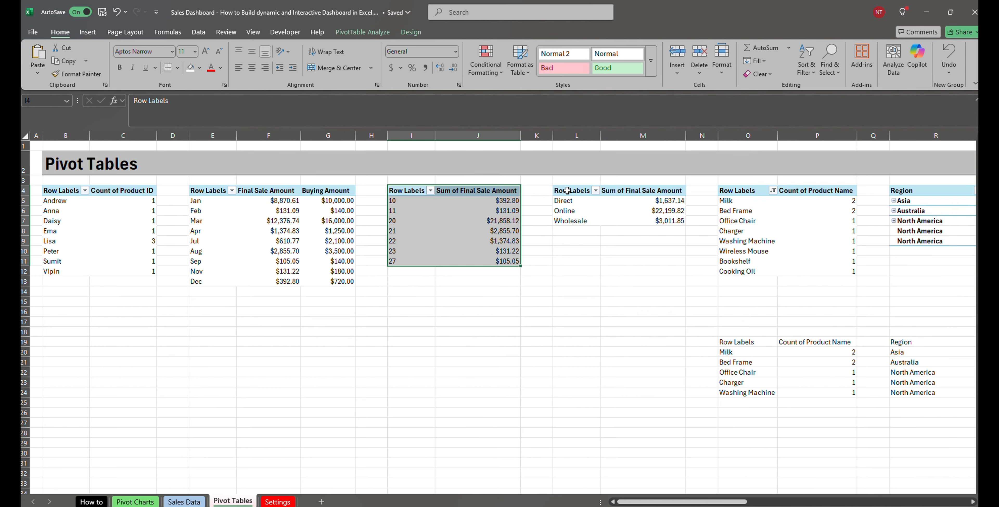
{"action": "left_click_drag", "start_coordinate": [567, 190], "coordinate": [662, 220]}
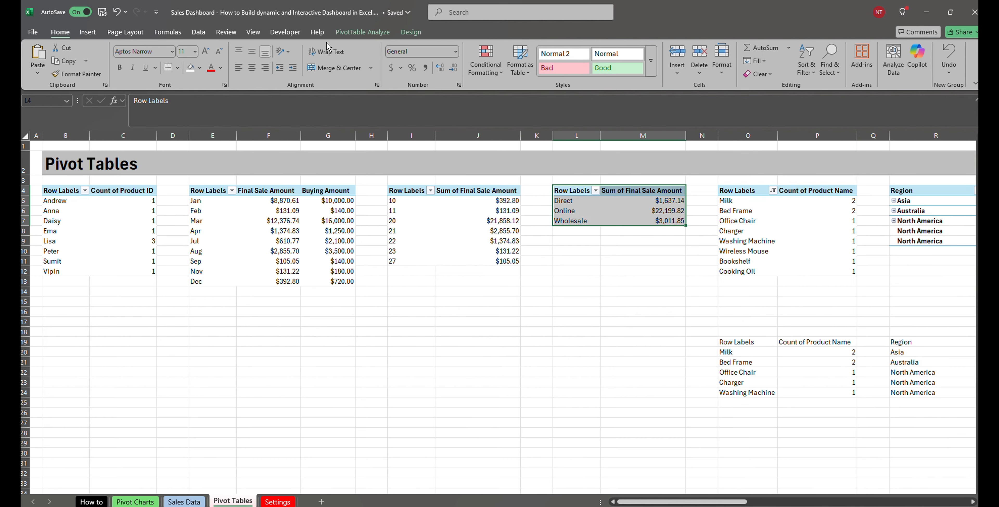
{"action": "left_click", "coordinate": [373, 32]}
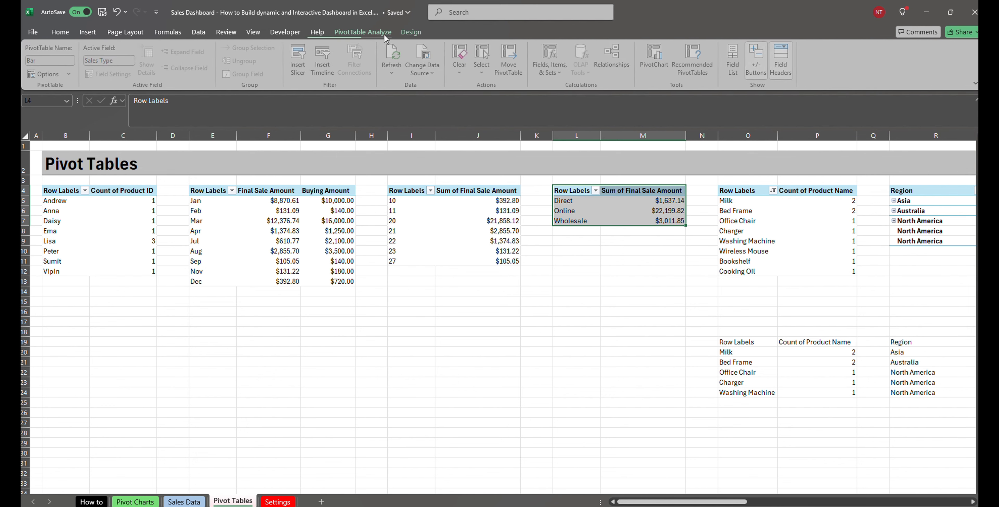
{"action": "left_click", "coordinate": [665, 66]}
{"action": "left_click", "coordinate": [378, 178]}
{"action": "left_click", "coordinate": [373, 202]}
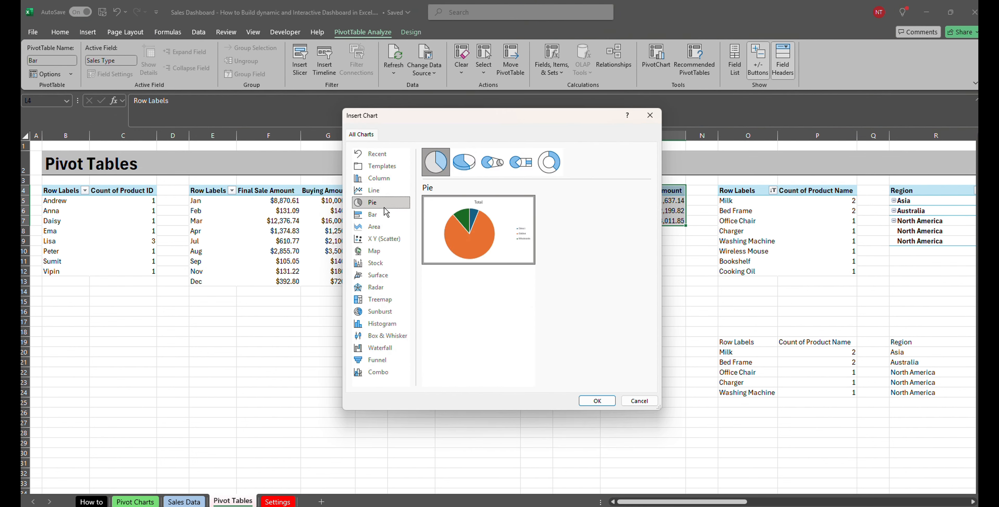
{"action": "left_click", "coordinate": [376, 214]}
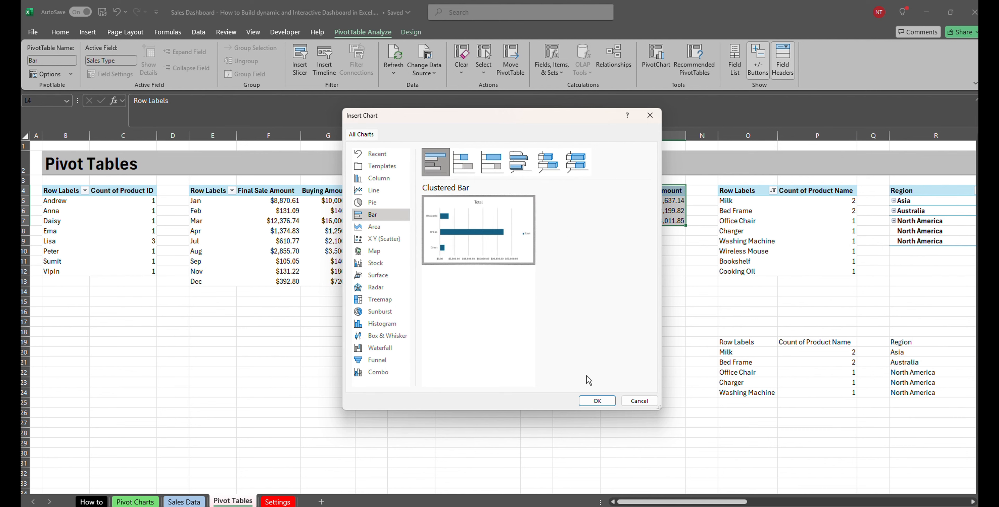
{"action": "left_click", "coordinate": [597, 400]}
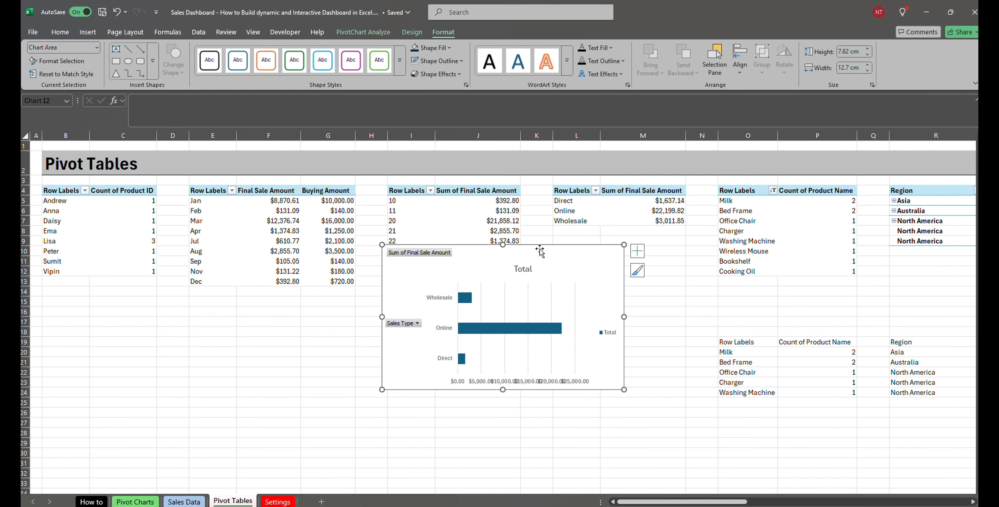
- Move the clustered bar chart from the Pivot Tables sheet to the Pivot Charts sheet, near the line chart's right edge
{"action": "key", "text": "ctrl+x"}
{"action": "left_click", "coordinate": [135, 503]}
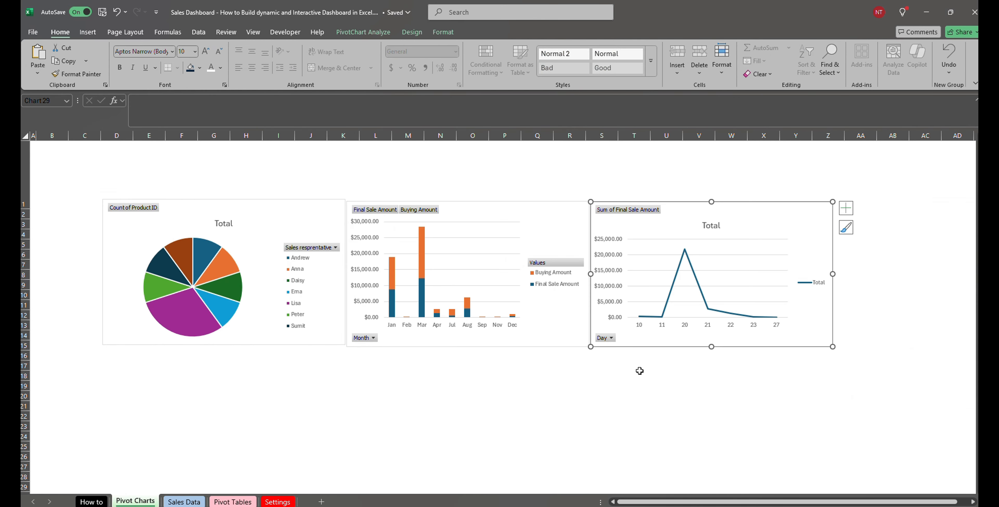
{"action": "left_click_drag", "start_coordinate": [746, 215], "coordinate": [913, 233]}
{"action": "key", "text": "ctrl+z"}
{"action": "left_click", "coordinate": [879, 295]}
{"action": "left_click", "coordinate": [855, 217]}
{"action": "left_click", "coordinate": [850, 208]}
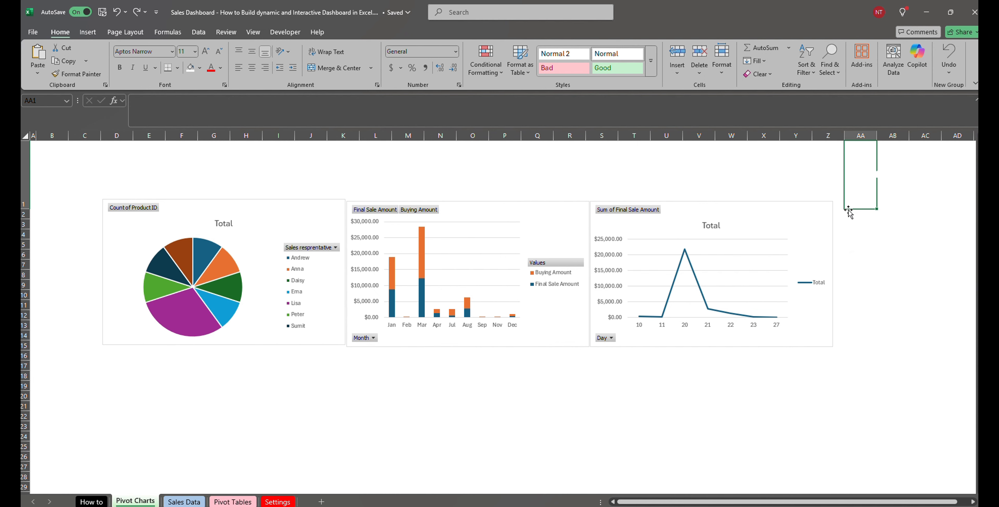
{"action": "left_click", "coordinate": [844, 213]}
{"action": "key", "text": "ctrl+v"}
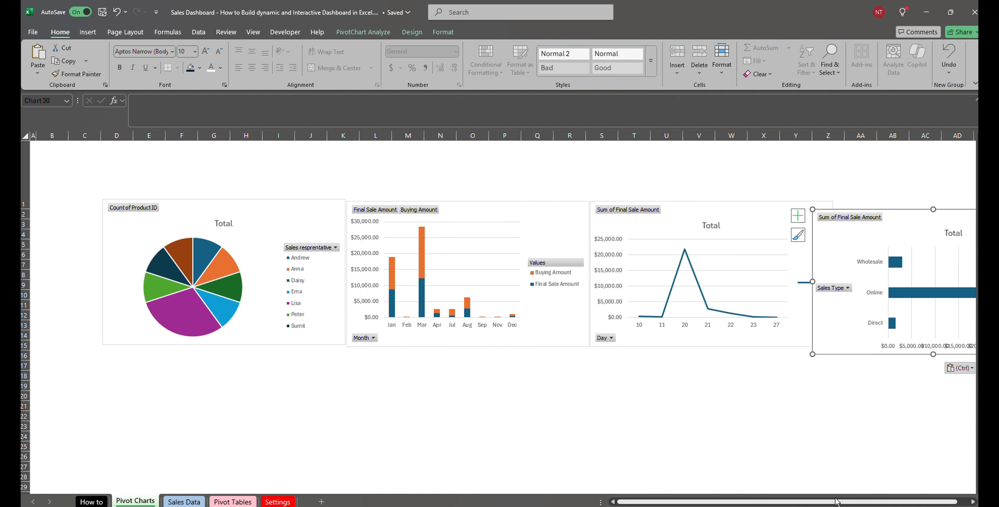
- Reposition the clustered bar chart directly to the right of the line chart, level with the other charts
{"action": "left_click_drag", "start_coordinate": [843, 502], "coordinate": [930, 501]}
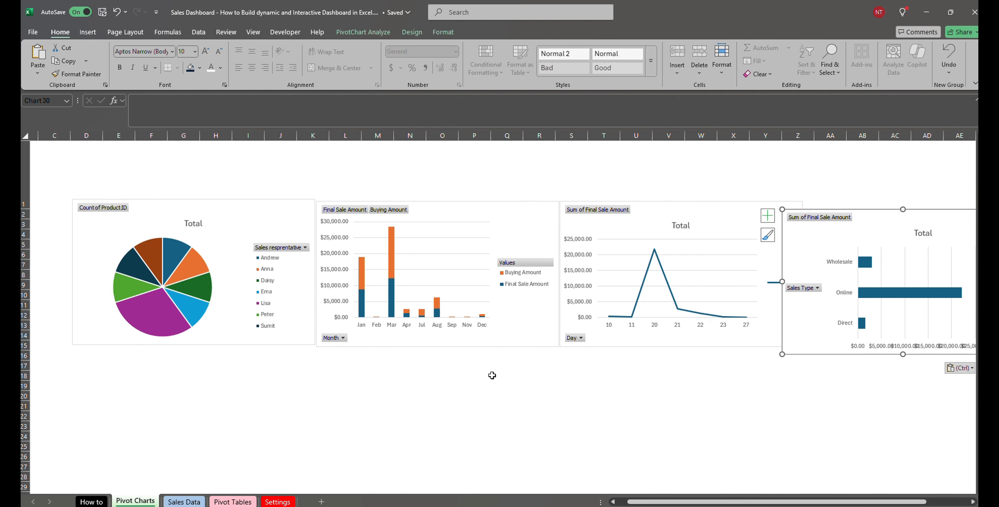
{"action": "left_click", "coordinate": [731, 414]}
{"action": "left_click_drag", "start_coordinate": [865, 217], "coordinate": [885, 208]}
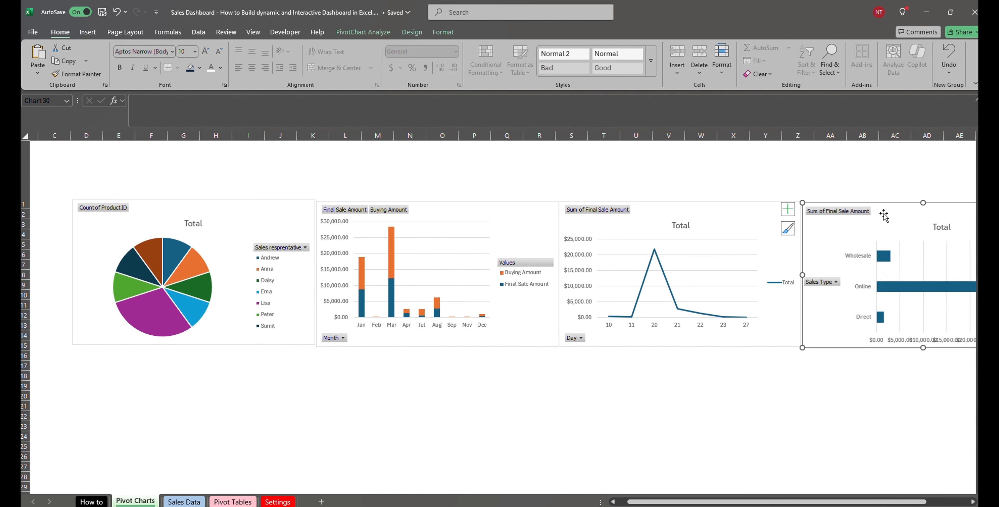
{"action": "left_click", "coordinate": [620, 404]}
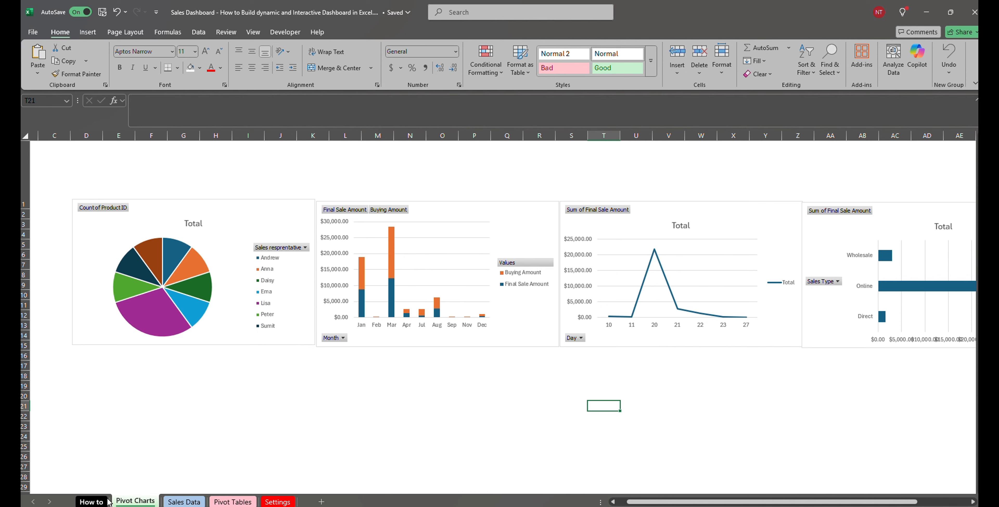
- Clear the static copies in rows 19 to 24 beneath the product, region and category pivot tables, starting at O19 on the Pivot Tables sheet
{"action": "left_click", "coordinate": [92, 502]}
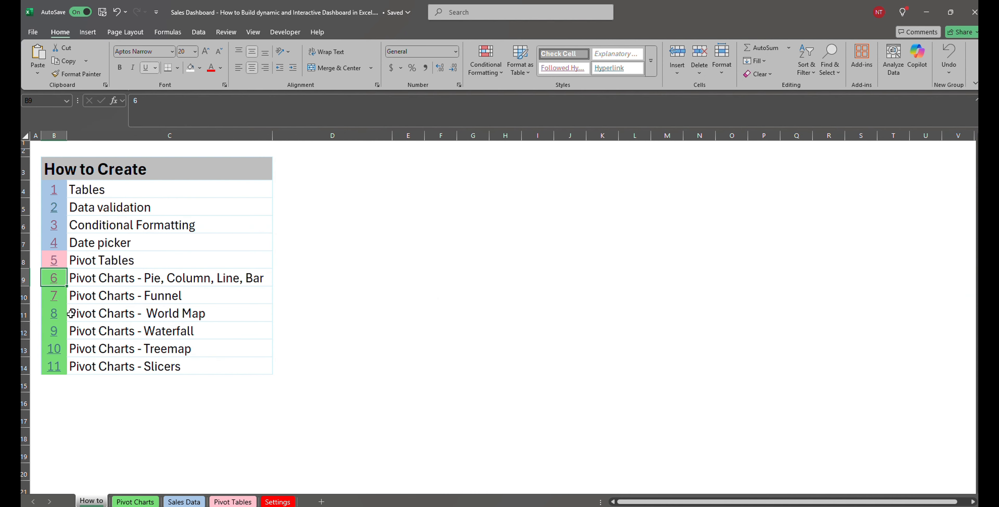
{"action": "left_click", "coordinate": [233, 502]}
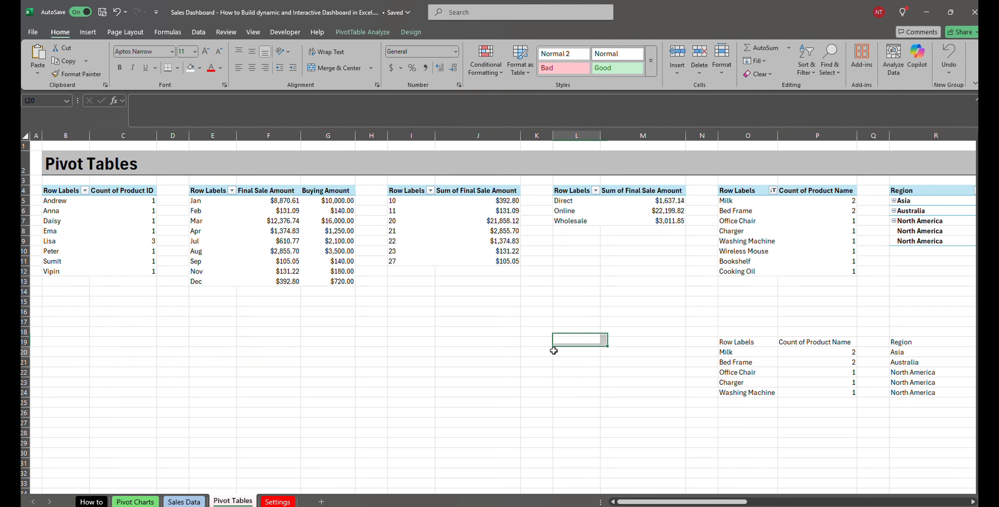
{"action": "left_click_drag", "start_coordinate": [739, 191], "coordinate": [809, 272]}
{"action": "left_click_drag", "start_coordinate": [690, 503], "coordinate": [911, 501]}
{"action": "scroll", "coordinate": [816, 491], "scroll_direction": "left", "scroll_amount": 10}
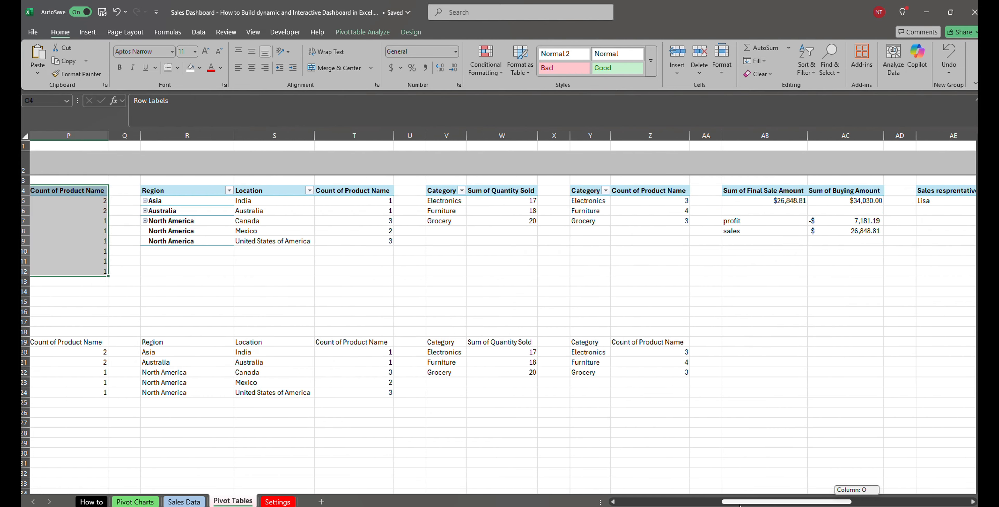
{"action": "left_click_drag", "start_coordinate": [442, 342], "coordinate": [759, 388]}
{"action": "key", "text": "Delete"}
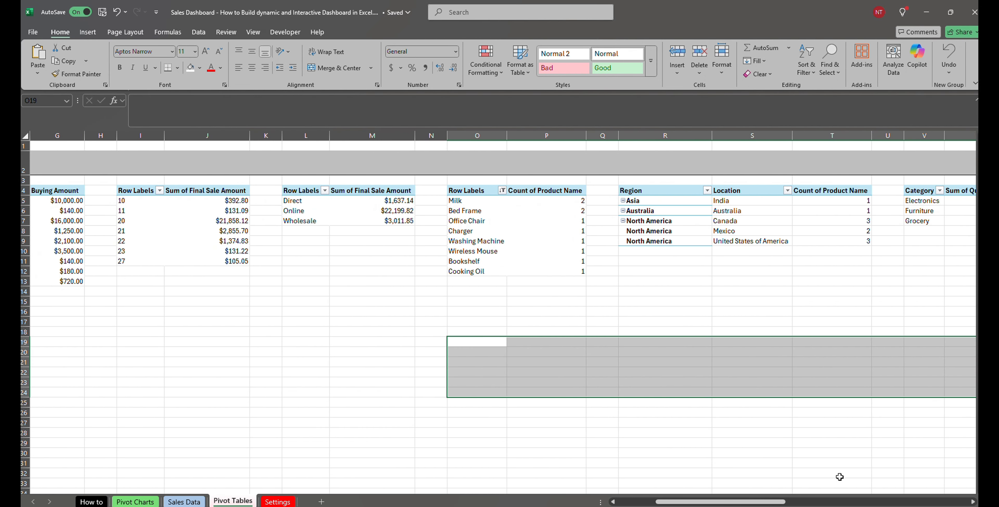
- Try to insert a Funnel chart directly from the Count of Product Name pivot table O4:P12
{"action": "left_click_drag", "start_coordinate": [462, 191], "coordinate": [547, 273]}
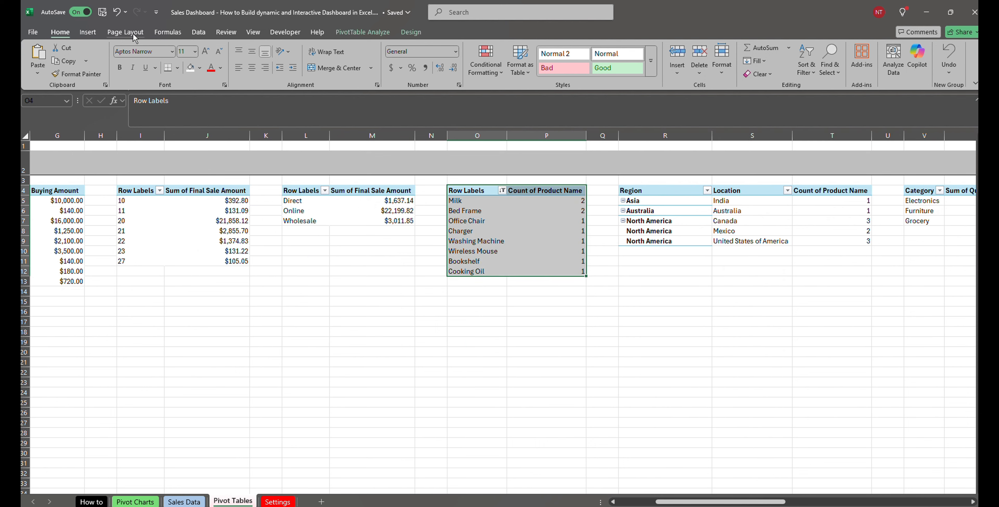
{"action": "left_click", "coordinate": [88, 32]}
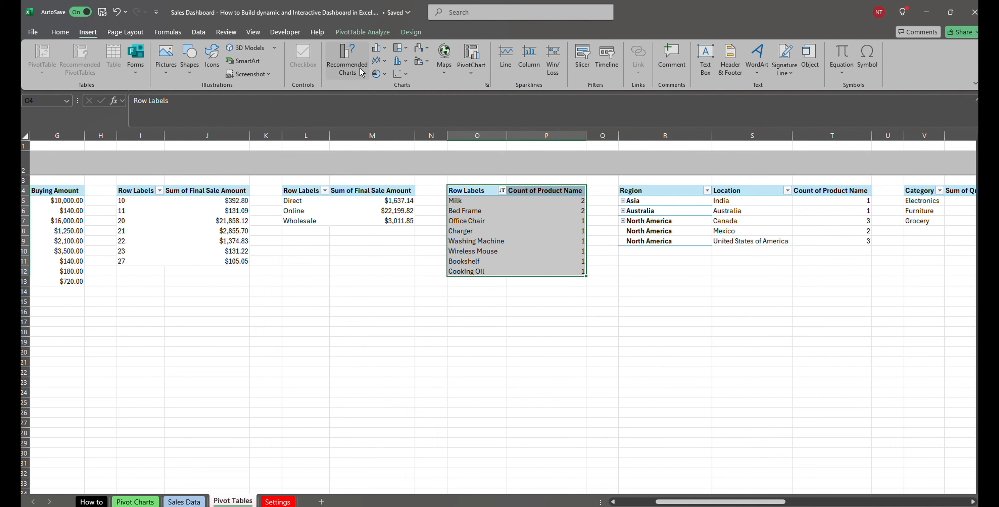
{"action": "left_click", "coordinate": [347, 59]}
{"action": "left_click", "coordinate": [392, 364]}
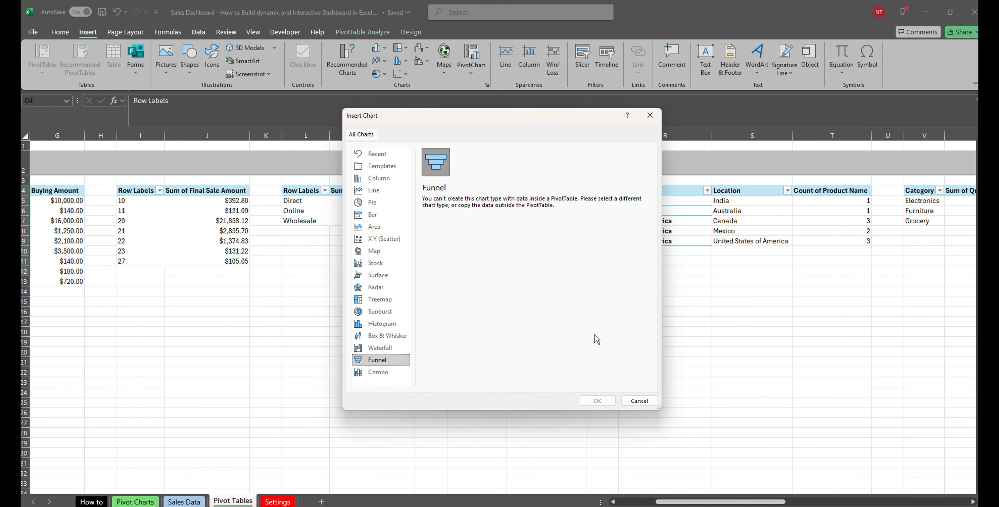
{"action": "left_click", "coordinate": [641, 401]}
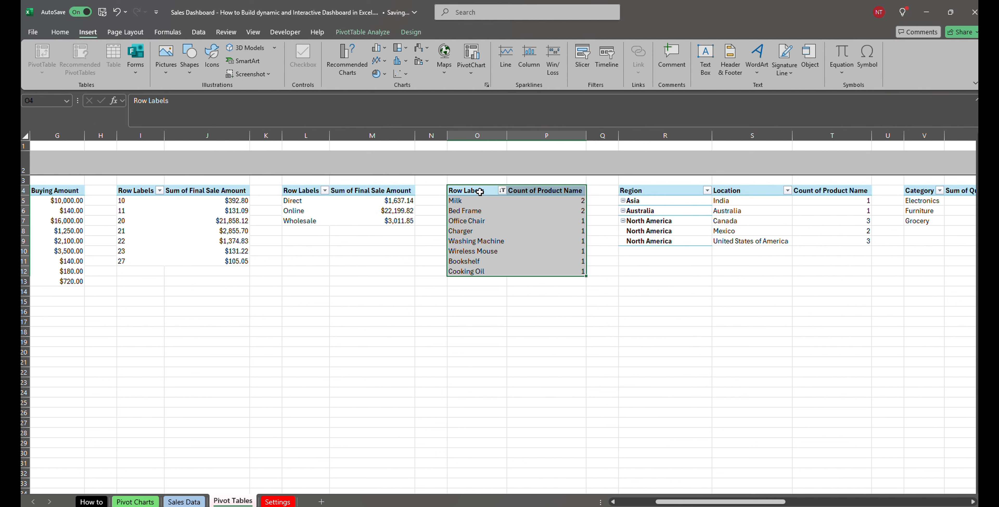
- Copy the header and first five product rows, O4:P9, of the Count of Product Name pivot table
{"action": "left_click_drag", "start_coordinate": [480, 192], "coordinate": [534, 240]}
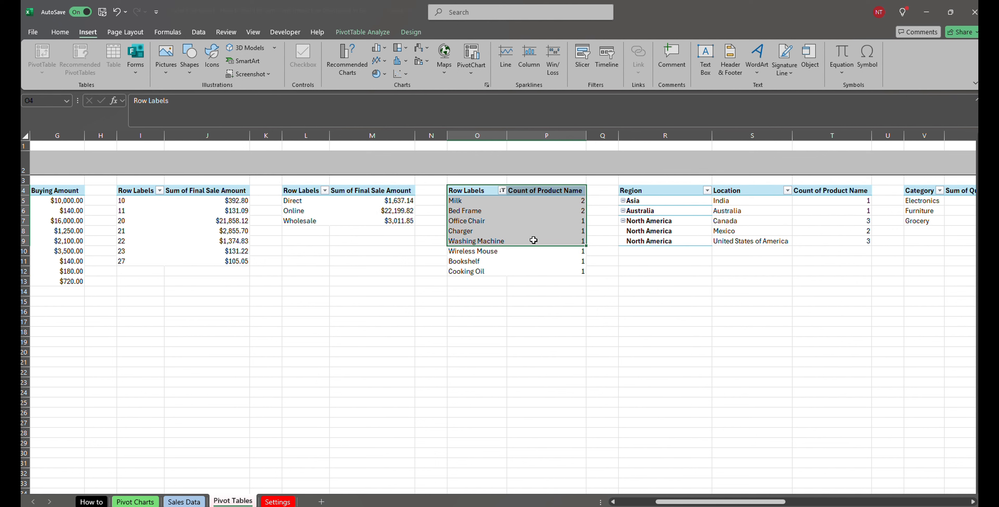
{"action": "key", "text": "ctrl+c"}
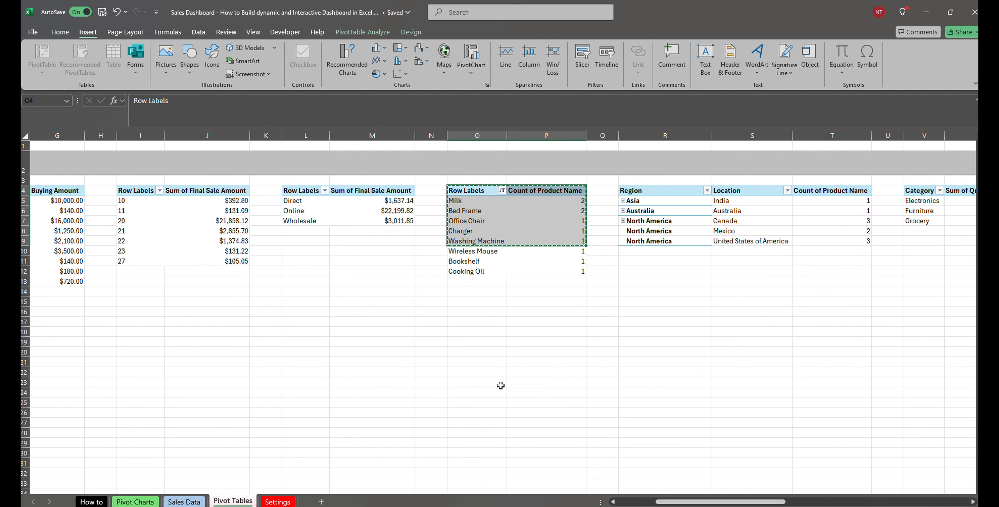
- Paste the copied product rows, Milk through Washing Machine with their headers, as values starting at cell O18
{"action": "left_click", "coordinate": [476, 329]}
{"action": "right_click", "coordinate": [476, 329]}
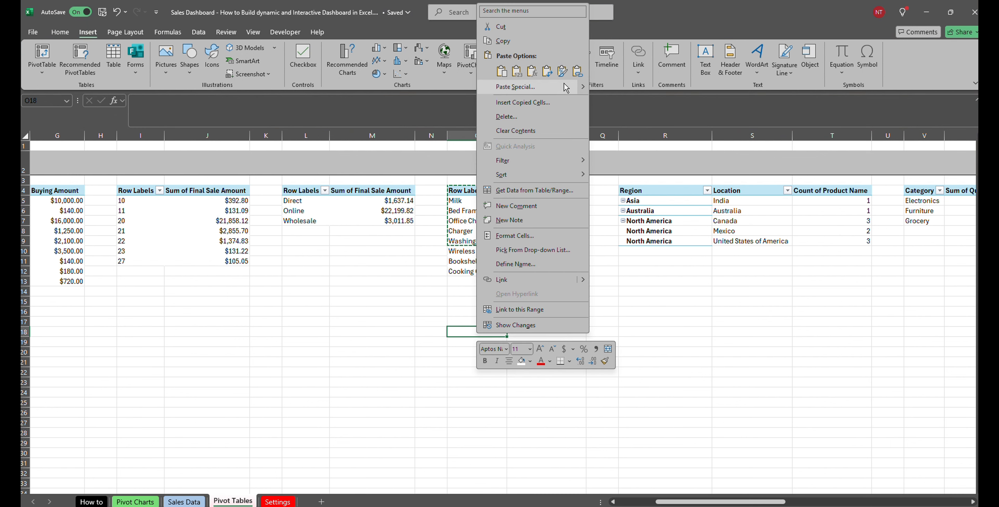
{"action": "mouse_move", "coordinate": [582, 90]}
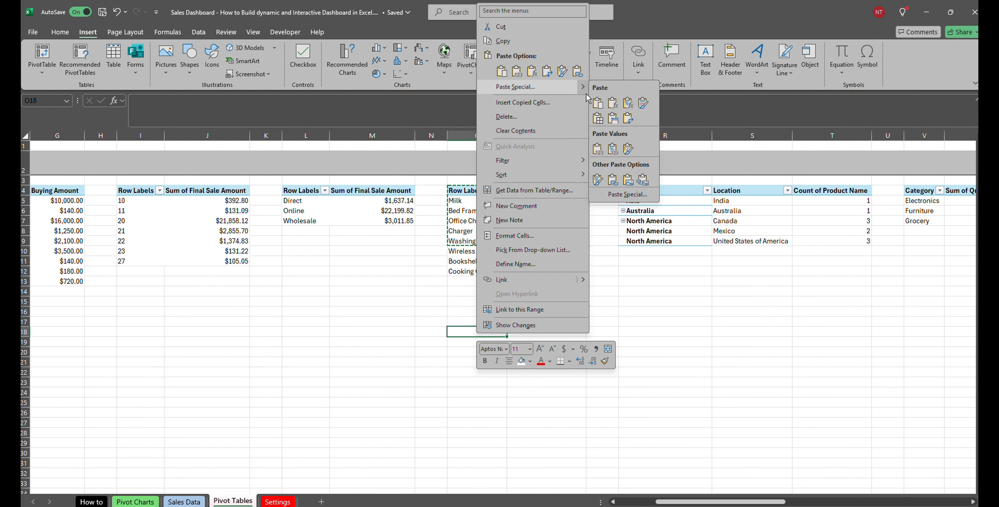
{"action": "left_click", "coordinate": [599, 149]}
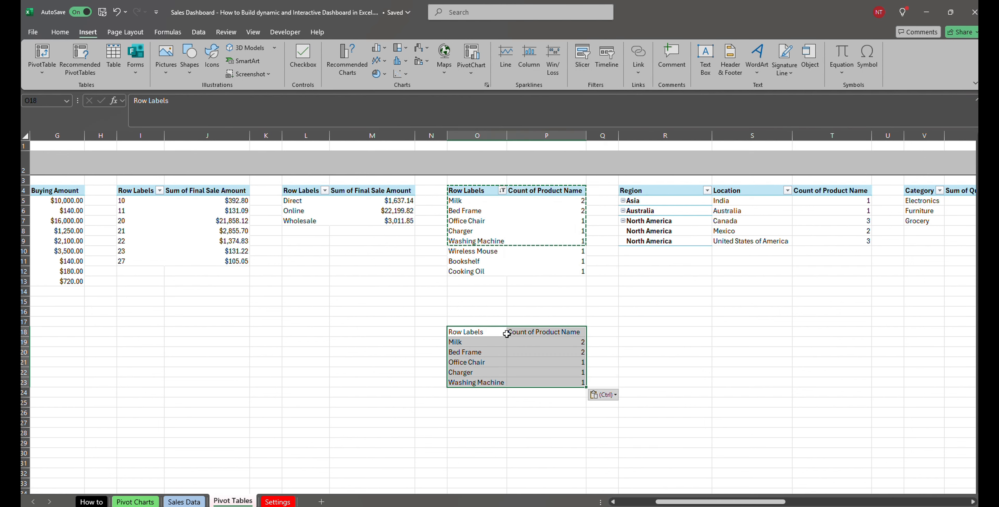
- Insert a funnel chart from the pasted product count values in O18:P23
{"action": "left_click_drag", "start_coordinate": [469, 333], "coordinate": [544, 384]}
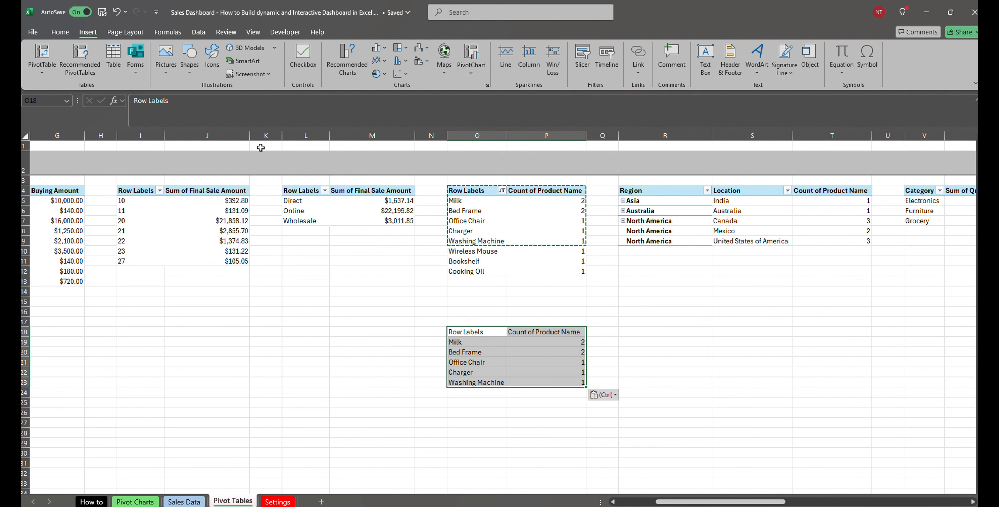
{"action": "left_click", "coordinate": [347, 60]}
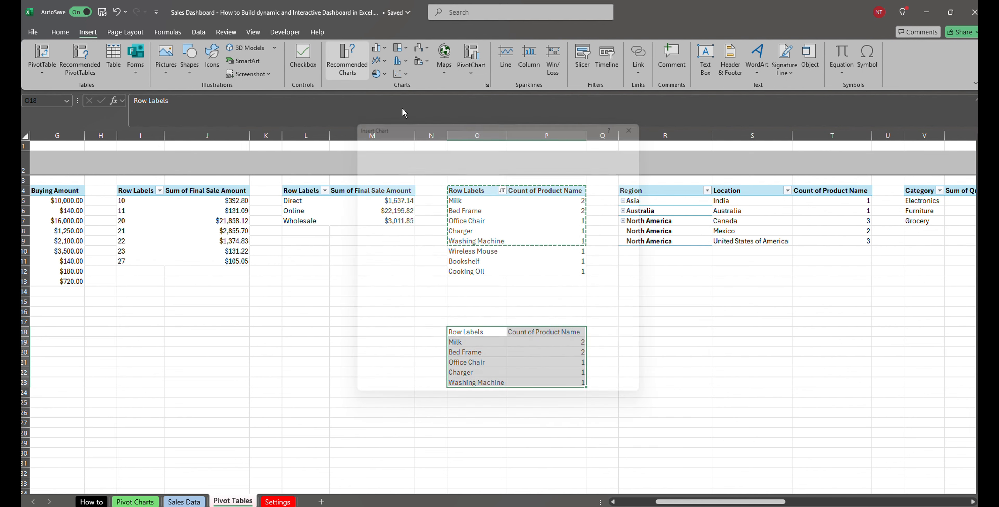
{"action": "left_click", "coordinate": [432, 330]}
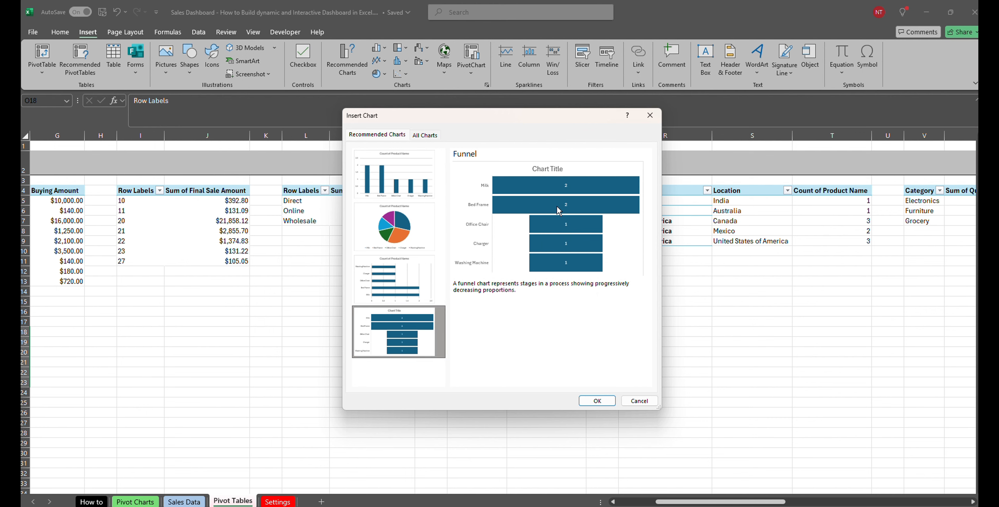
{"action": "left_click", "coordinate": [597, 402]}
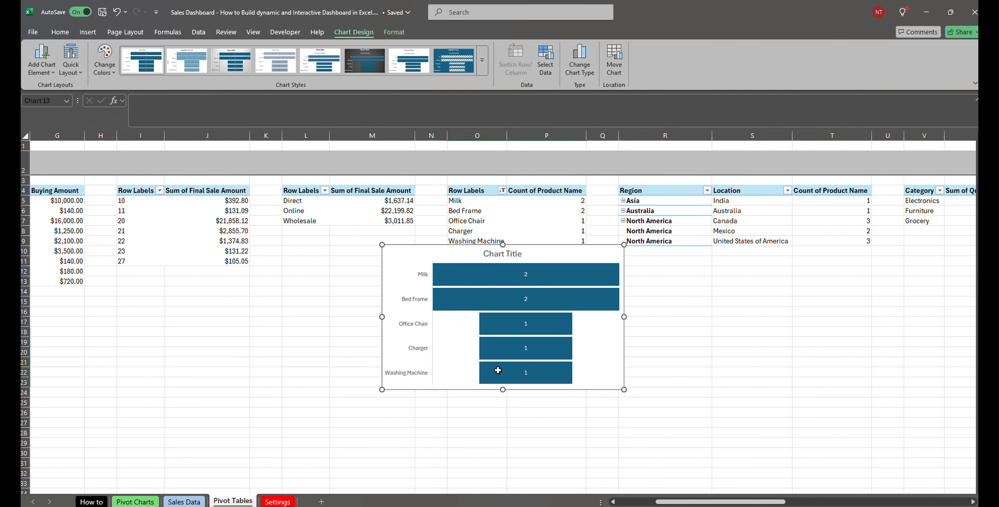
- Move the funnel chart from the Pivot Tables sheet to the Pivot Charts sheet, placing it directly below the pie chart
{"action": "key", "text": "Delete"}
{"action": "left_click", "coordinate": [129, 502]}
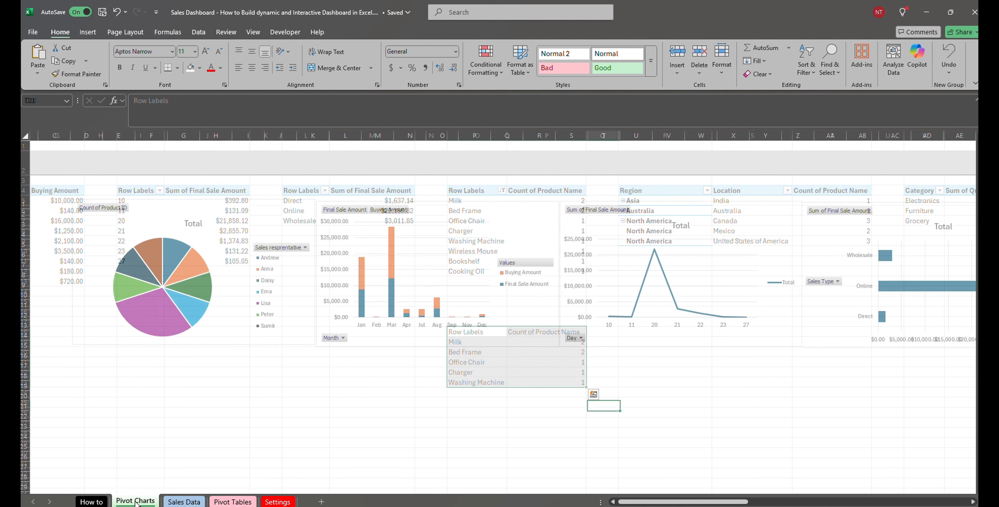
{"action": "left_click", "coordinate": [117, 375]}
{"action": "left_click", "coordinate": [89, 366]}
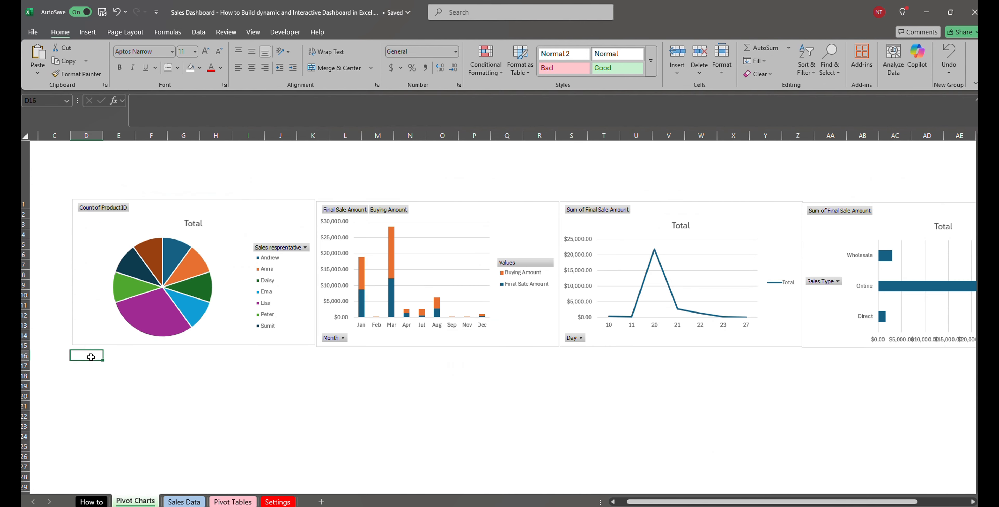
{"action": "key", "text": "ctrl+v"}
{"action": "left_click_drag", "start_coordinate": [135, 365], "coordinate": [138, 359]}
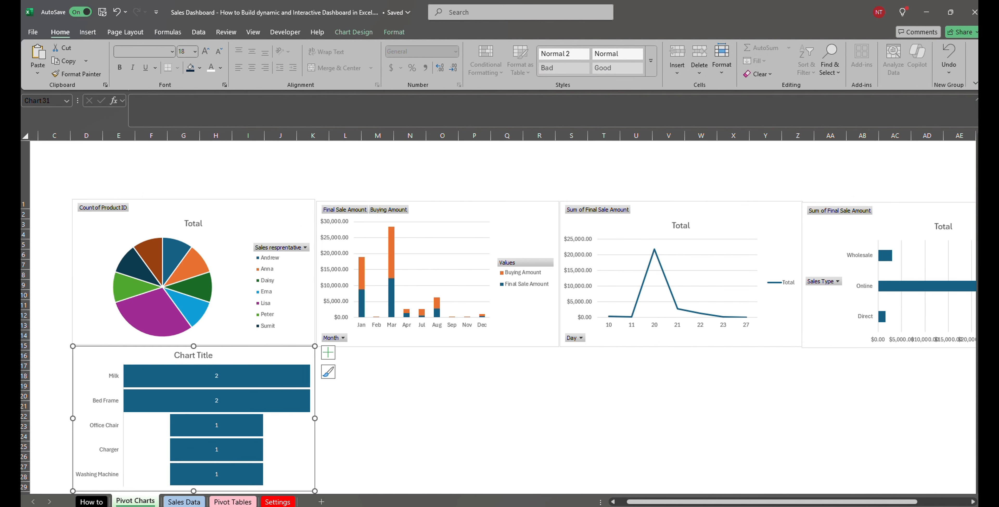
- Check the World Map entry in the How to sheet's list and return to the Pivot Tables sheet
{"action": "left_click", "coordinate": [92, 502]}
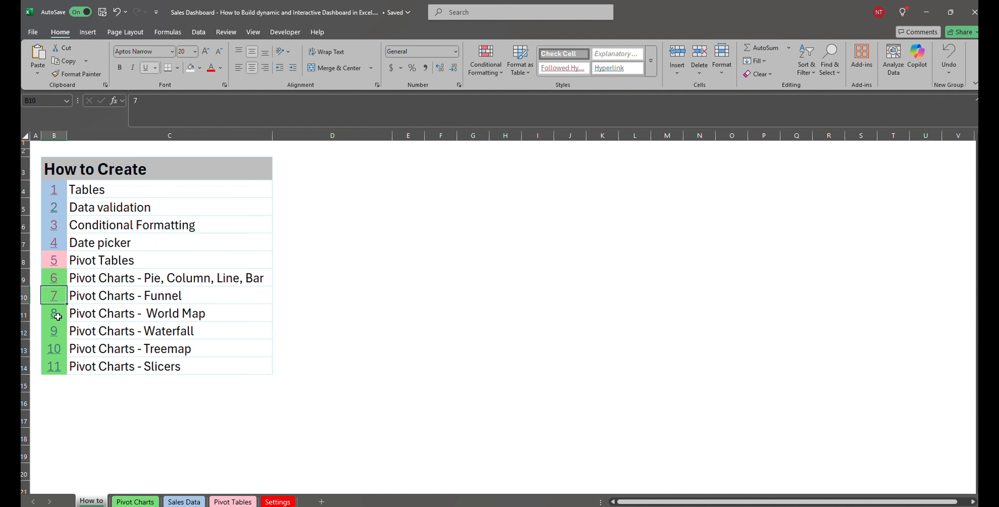
{"action": "left_click", "coordinate": [78, 315]}
{"action": "left_click", "coordinate": [232, 502]}
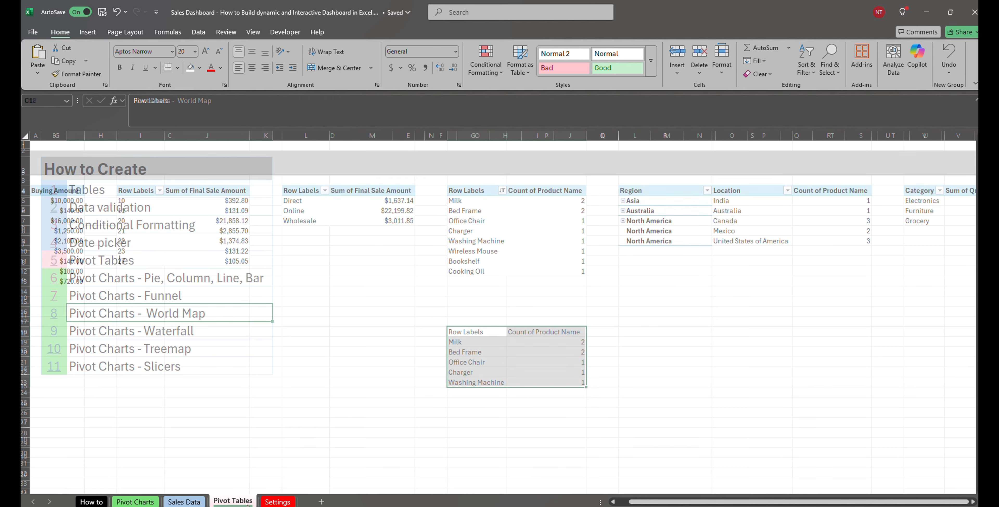
{"action": "left_click", "coordinate": [770, 319]}
- Copy the Region, Location and Count of Product Name pivot table and paste it as values starting at cell R18
{"action": "left_click", "coordinate": [665, 192]}
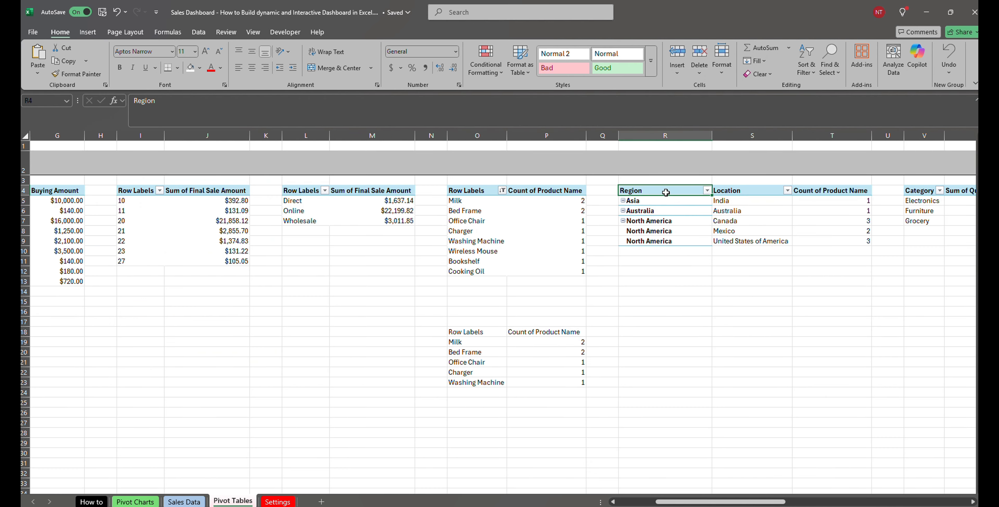
{"action": "scroll", "coordinate": [508, 168], "scroll_direction": "right", "scroll_amount": 3}
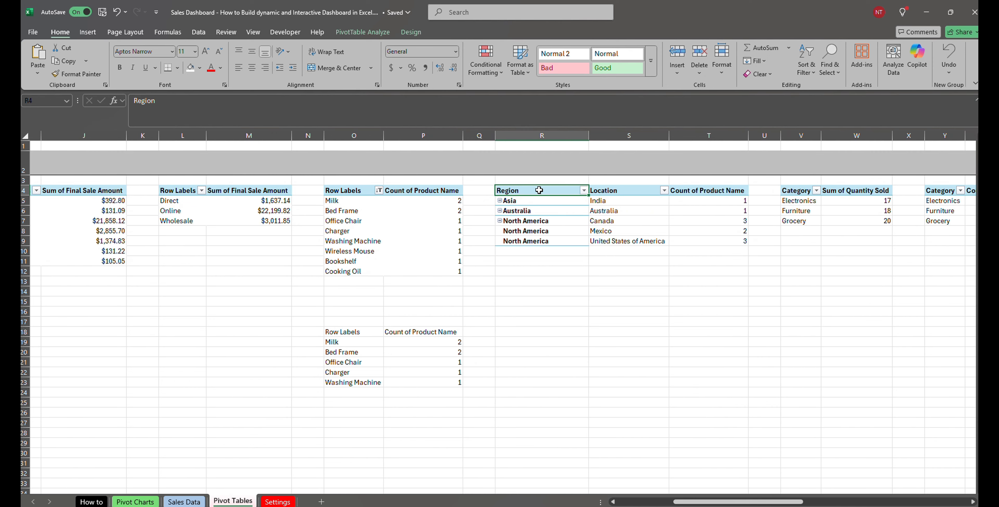
{"action": "left_click_drag", "start_coordinate": [539, 190], "coordinate": [705, 245]}
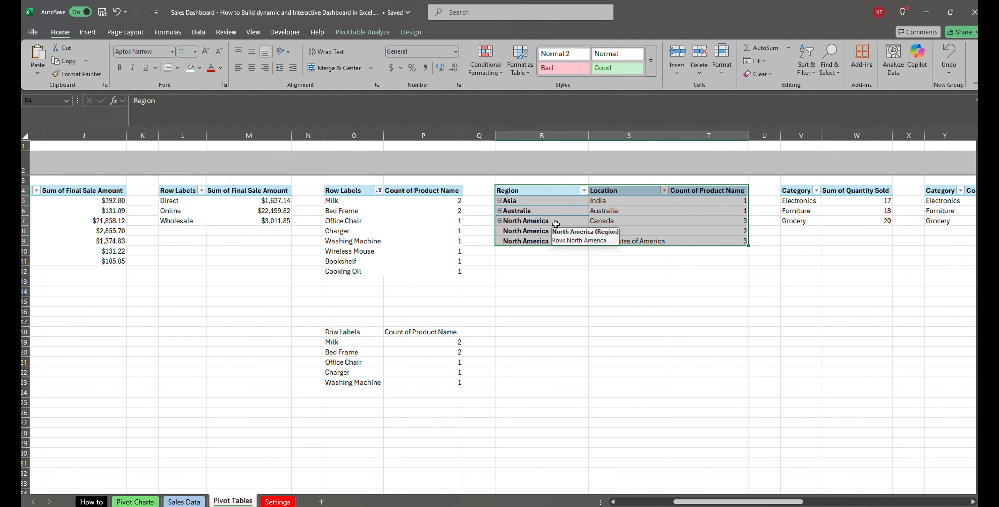
{"action": "key", "text": "ctrl+c"}
{"action": "left_click", "coordinate": [528, 333]}
{"action": "right_click", "coordinate": [530, 333]}
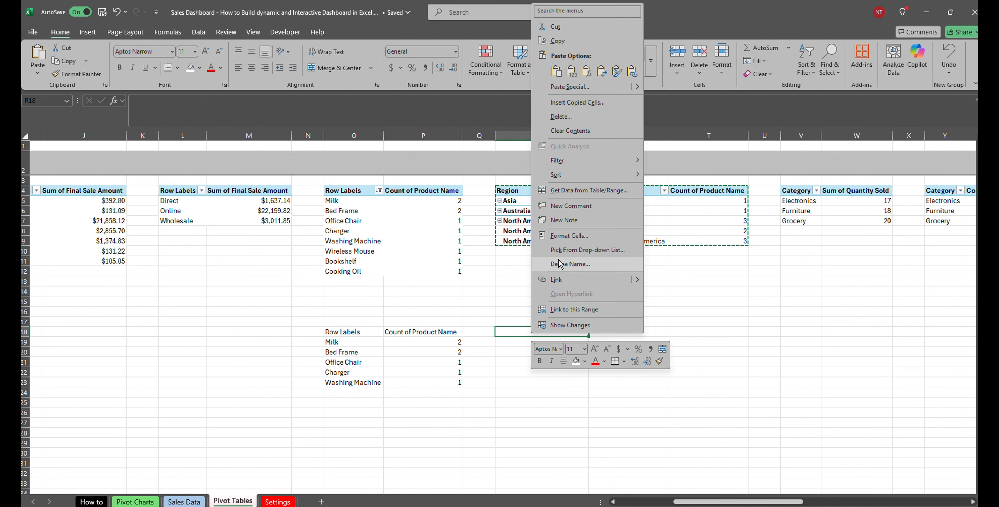
{"action": "mouse_move", "coordinate": [641, 90]}
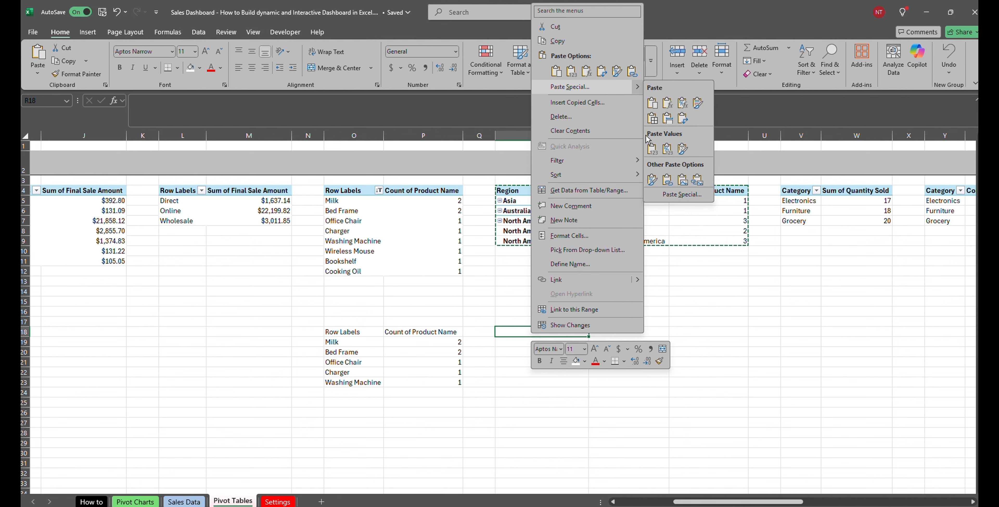
{"action": "left_click", "coordinate": [653, 149]}
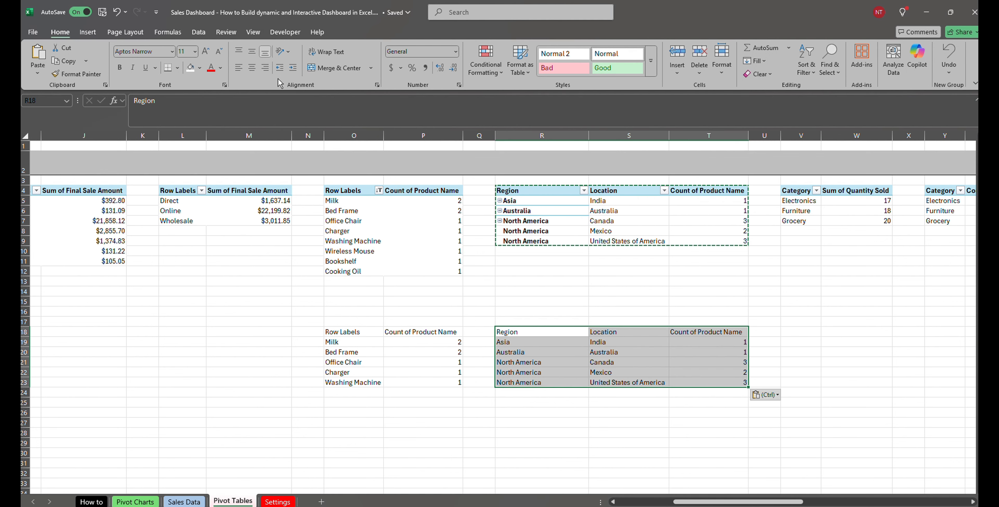
- Insert a filled map chart from the pasted region and location values
{"action": "left_click", "coordinate": [88, 31]}
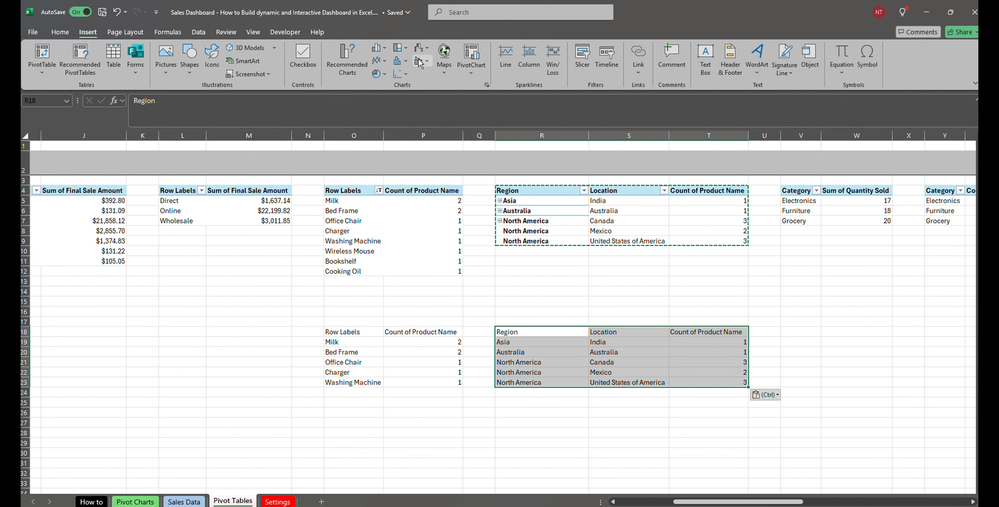
{"action": "left_click", "coordinate": [445, 62]}
{"action": "left_click", "coordinate": [453, 108]}
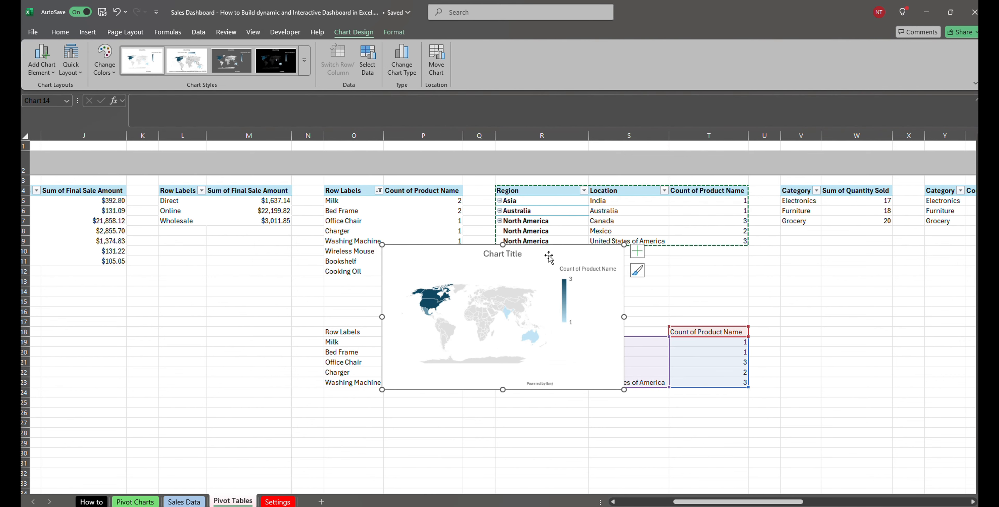
- Move the map chart to the Pivot Charts sheet, placing it below the monthly column chart and beside the funnel chart
{"action": "key", "text": "Delete"}
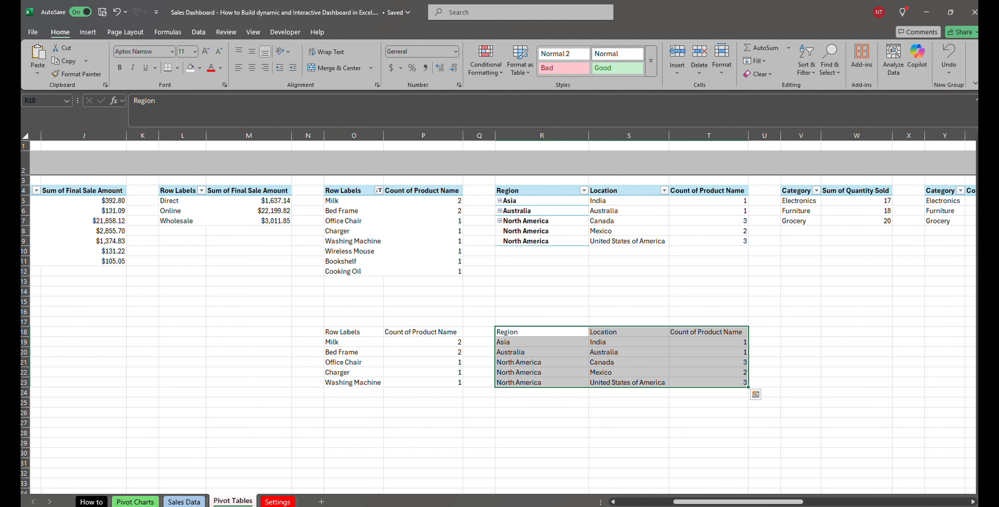
{"action": "left_click", "coordinate": [135, 502]}
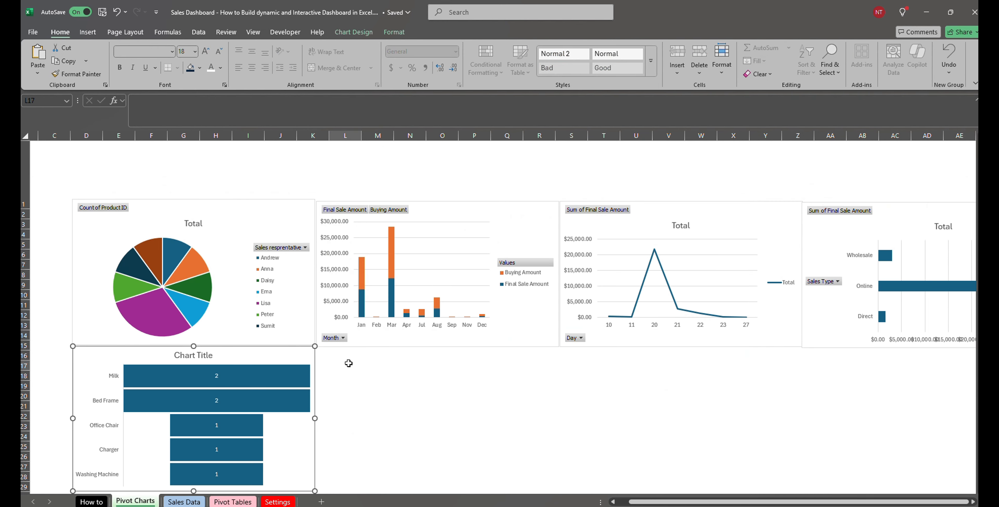
{"action": "left_click", "coordinate": [329, 356]}
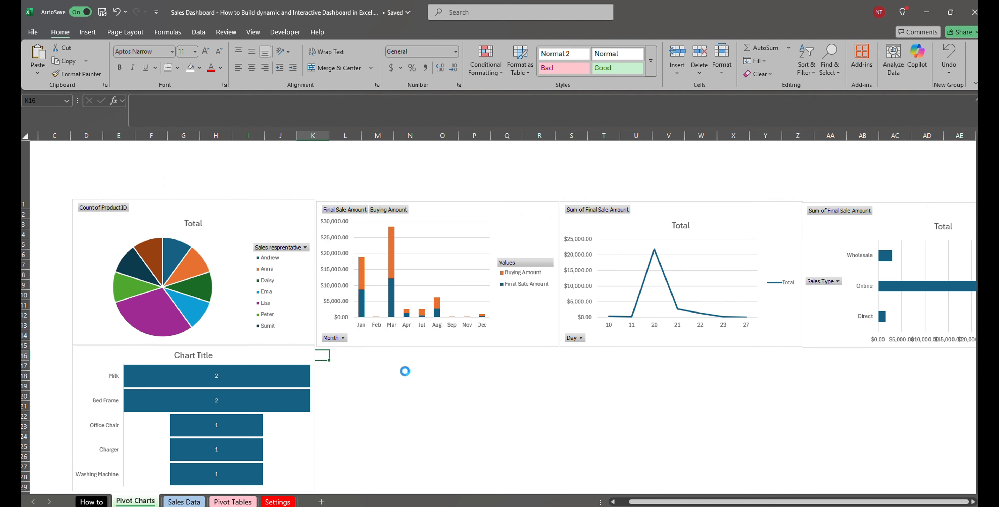
{"action": "key", "text": "ctrl+v"}
{"action": "left_click_drag", "start_coordinate": [371, 367], "coordinate": [390, 363]}
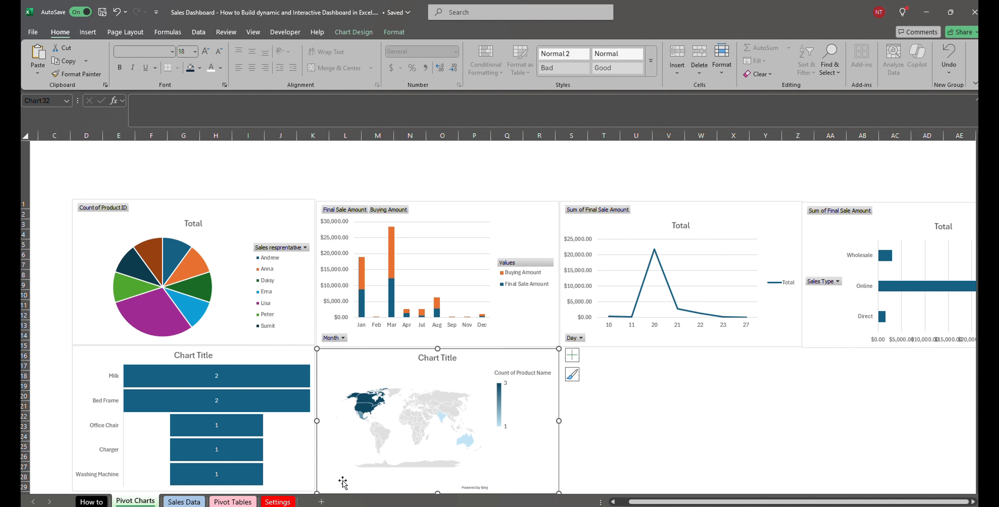
{"action": "left_click", "coordinate": [589, 405]}
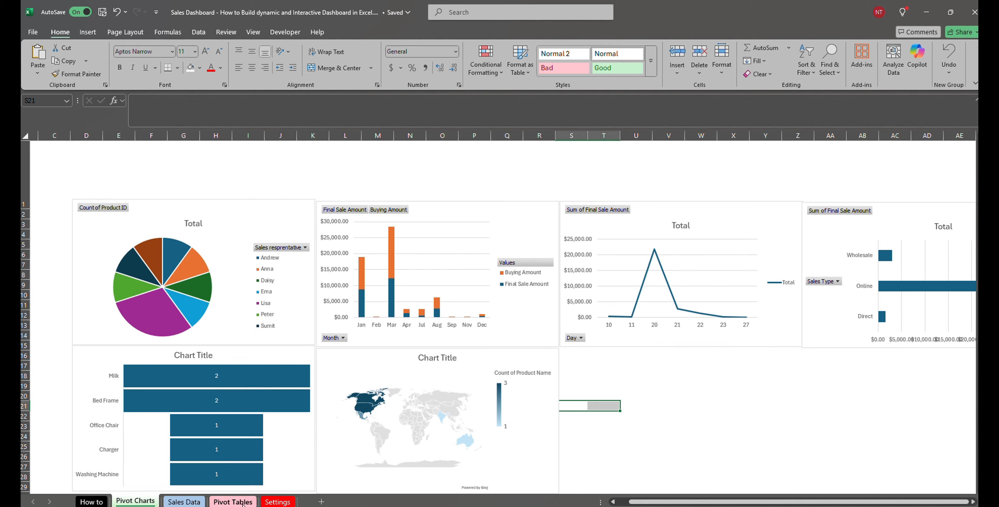
- Check the Waterfall entry in the How to sheet's list and return to the Pivot Tables sheet
{"action": "left_click", "coordinate": [234, 502]}
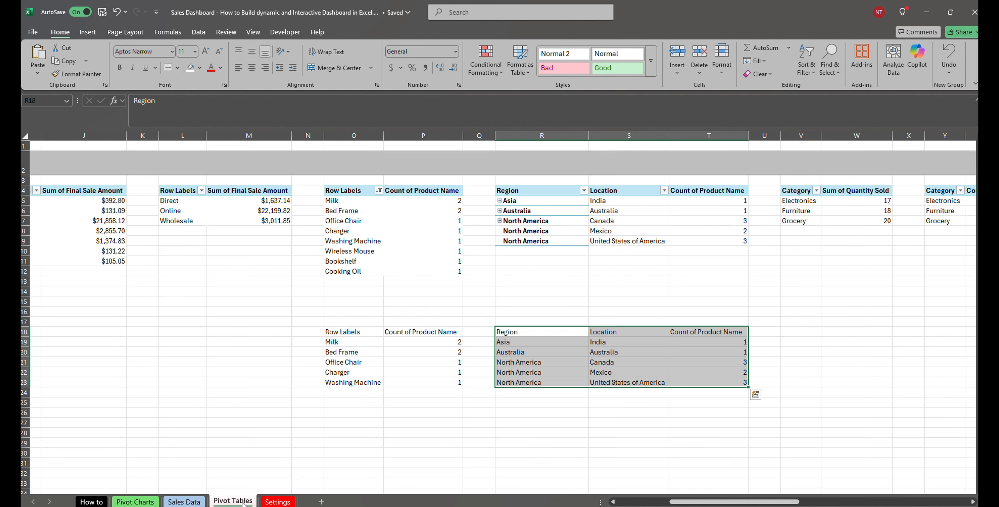
{"action": "left_click", "coordinate": [92, 502]}
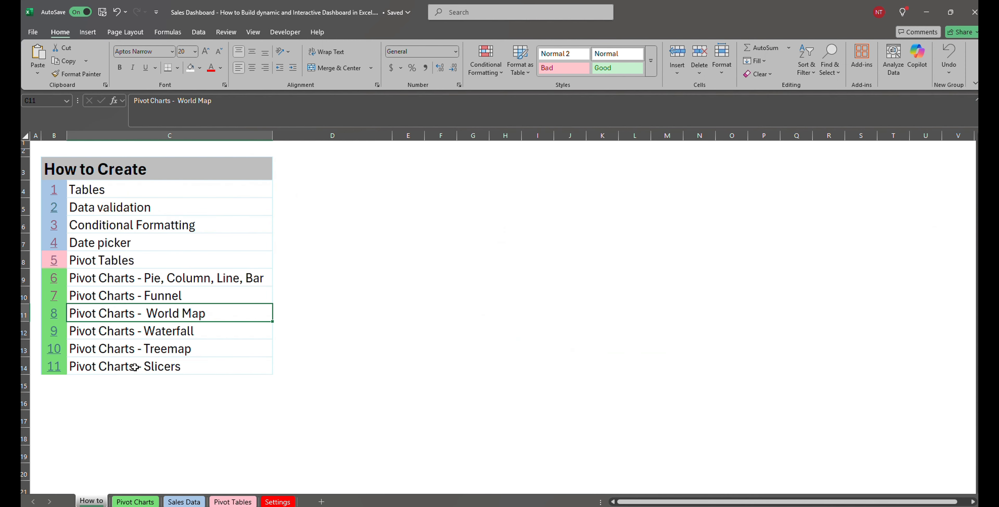
{"action": "left_click", "coordinate": [164, 337]}
{"action": "left_click", "coordinate": [237, 502]}
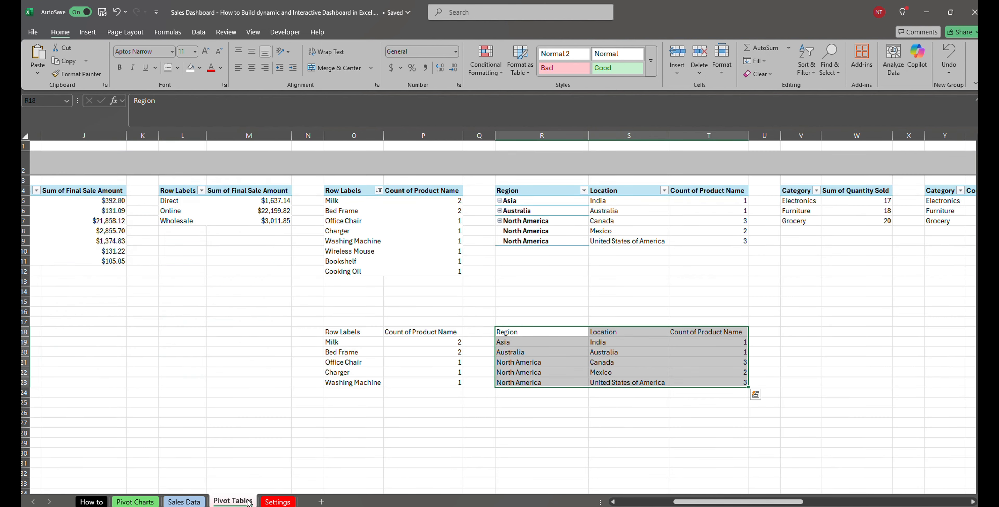
- Copy the Category and Sum of Quantity Sold pivot table and paste it as values starting at cell V18
{"action": "left_click_drag", "start_coordinate": [806, 194], "coordinate": [855, 219]}
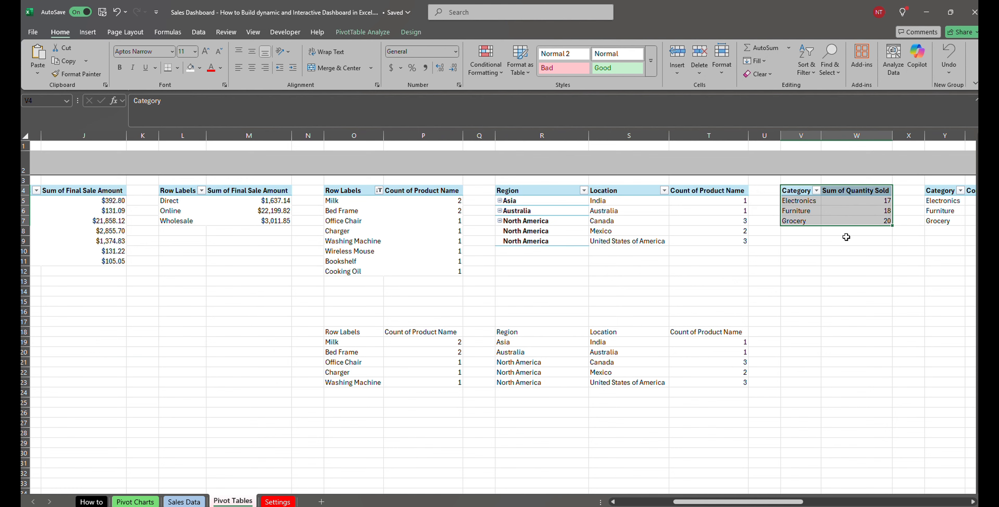
{"action": "key", "text": "ctrl+c"}
{"action": "left_click_drag", "start_coordinate": [758, 501], "coordinate": [788, 499]}
{"action": "left_click", "coordinate": [585, 332]}
{"action": "right_click", "coordinate": [593, 333]}
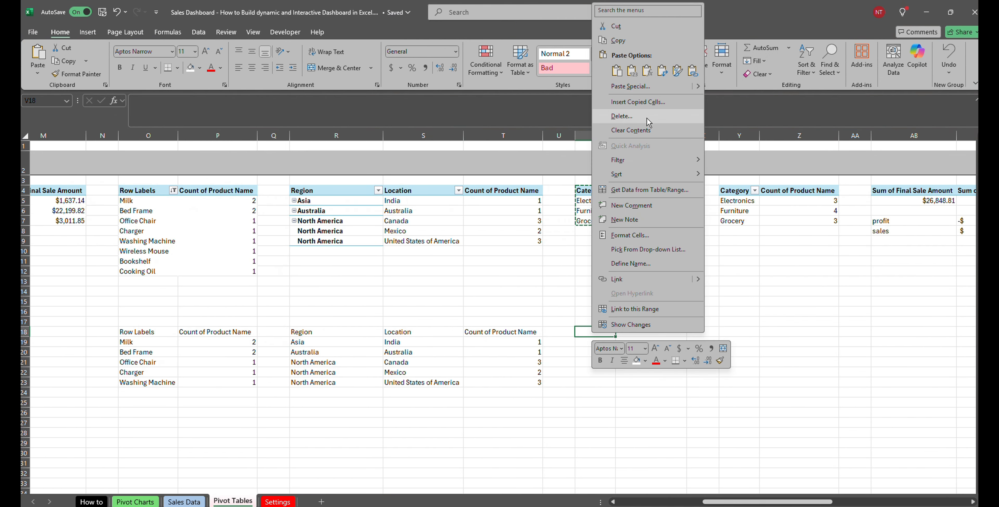
{"action": "mouse_move", "coordinate": [699, 88]}
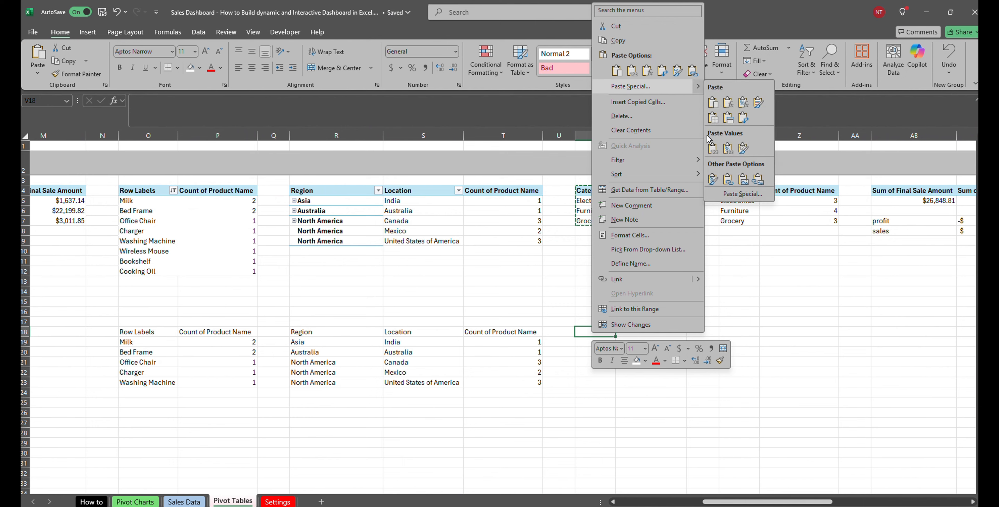
{"action": "left_click", "coordinate": [714, 167]}
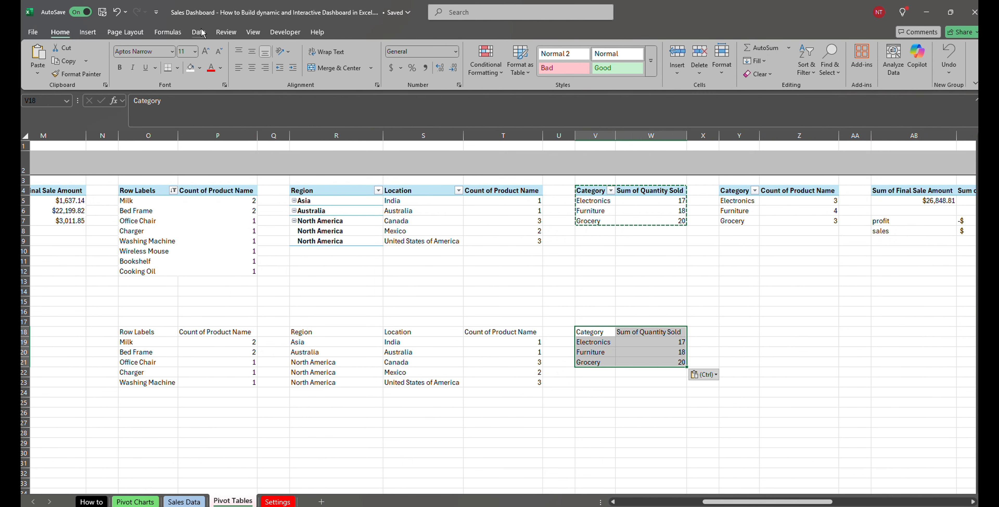
- Insert a waterfall chart from the pasted category quantity values
{"action": "left_click", "coordinate": [87, 31]}
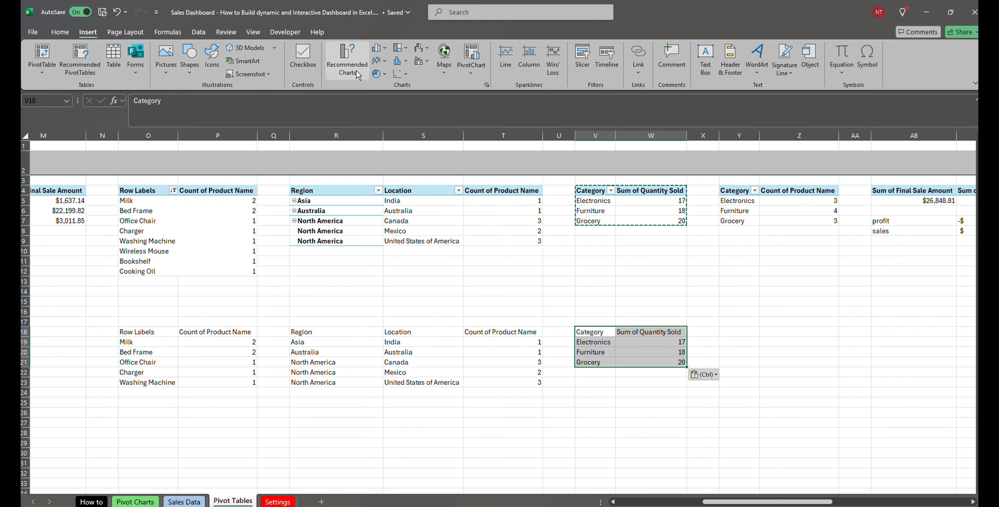
{"action": "left_click", "coordinate": [420, 48]}
{"action": "left_click", "coordinate": [429, 82]}
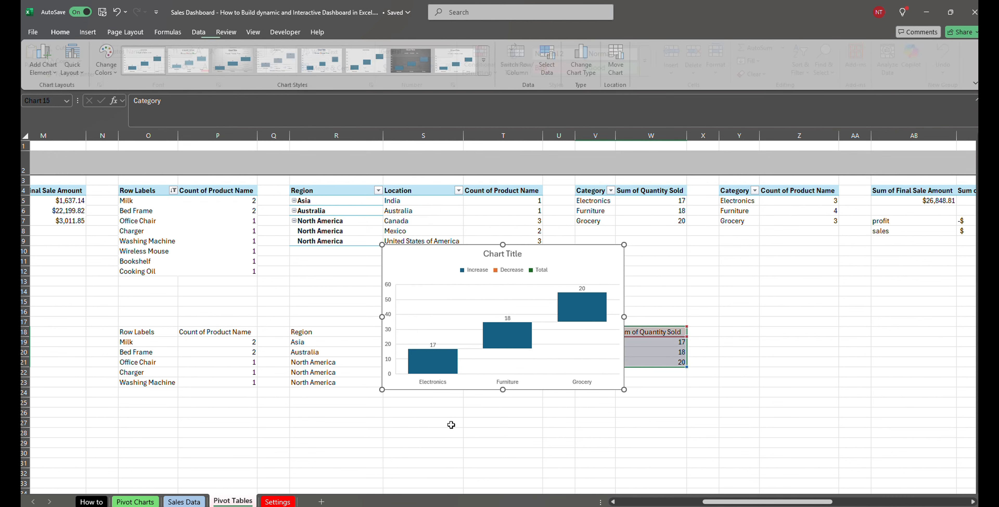
- Move the waterfall chart to the Pivot Charts sheet, placing it below the daily line chart and beside the map chart
{"action": "key", "text": "Delete"}
{"action": "left_click", "coordinate": [135, 502]}
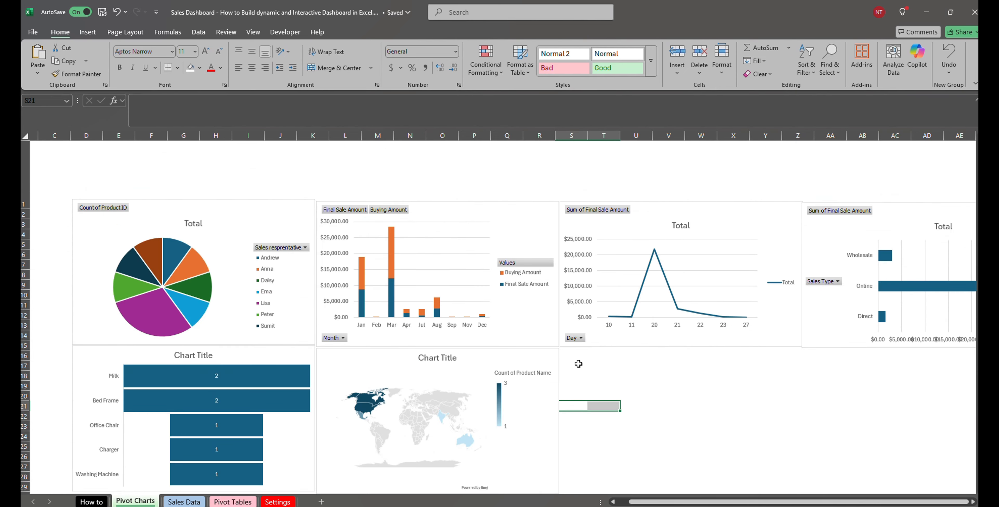
{"action": "left_click", "coordinate": [571, 357]}
{"action": "key", "text": "ctrl+v"}
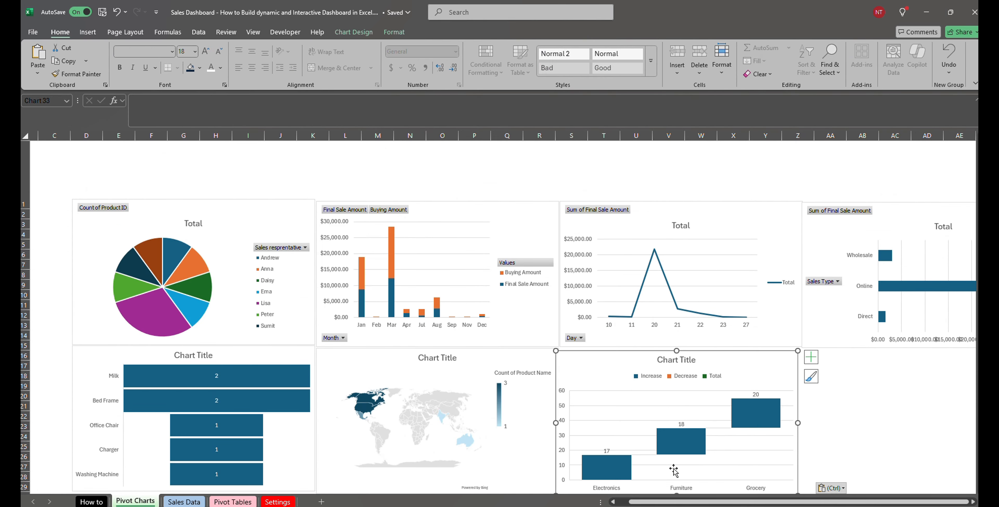
- Check the Treemap entry in the How to sheet's list and return to the Pivot Tables sheet
{"action": "left_click", "coordinate": [96, 498]}
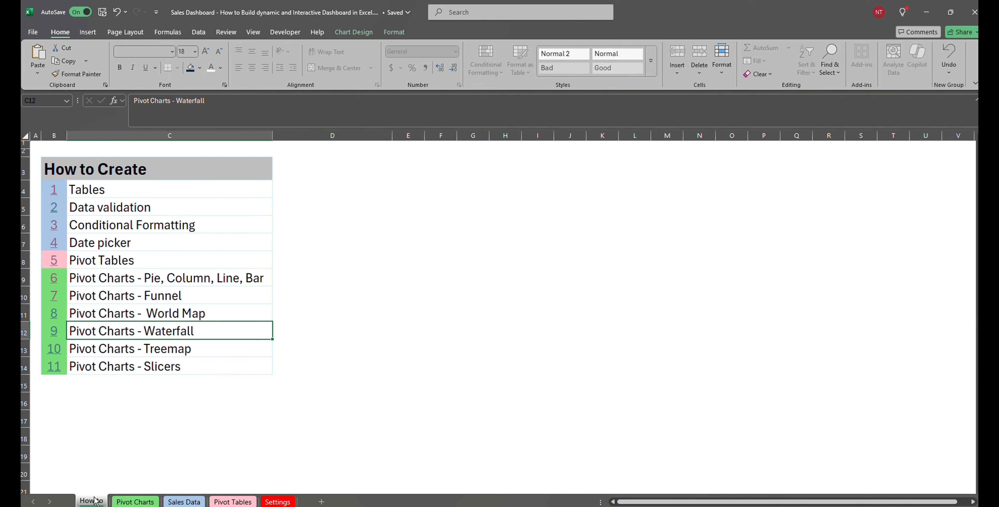
{"action": "key", "text": "Down"}
{"action": "left_click", "coordinate": [234, 500]}
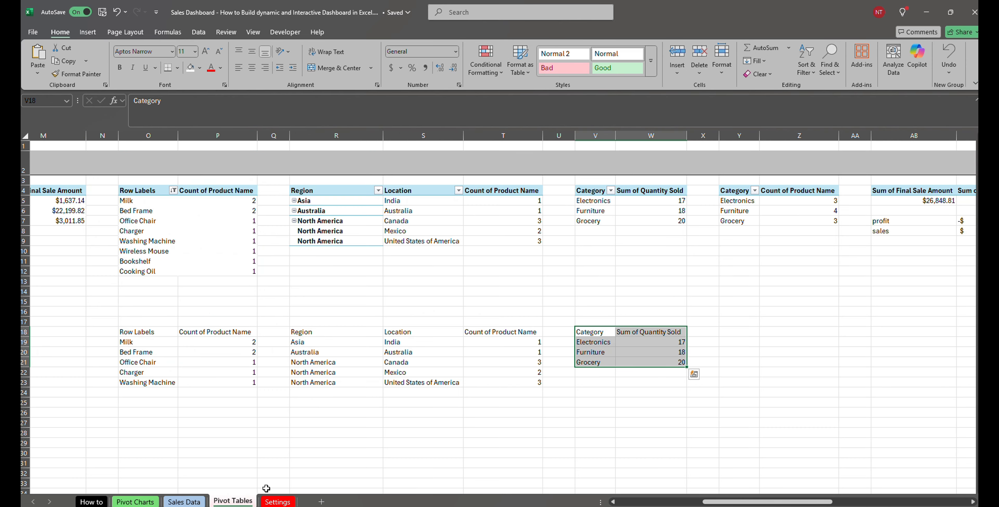
- Copy the Category and Count of Product Name pivot table and paste it as values starting at cell Y18
{"action": "left_click_drag", "start_coordinate": [758, 194], "coordinate": [803, 218]}
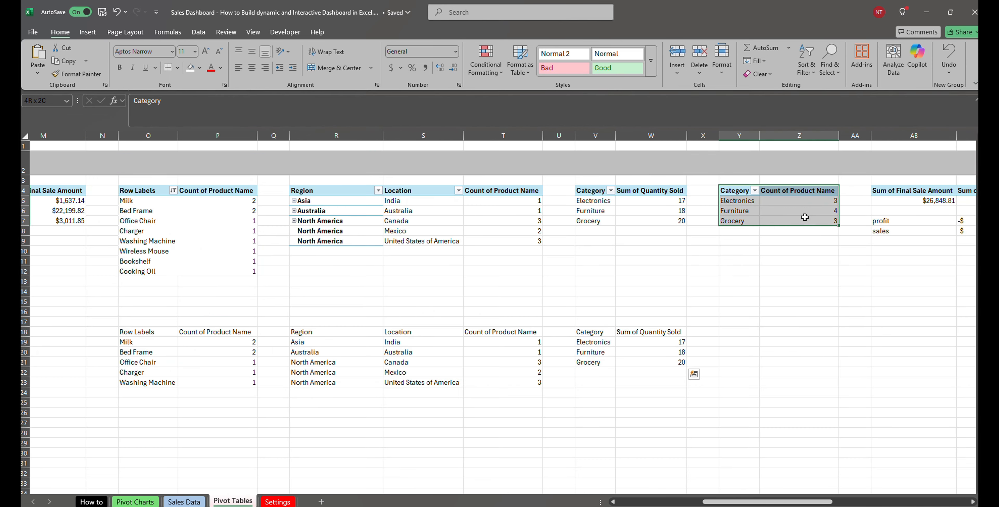
{"action": "key", "text": "ctrl+c"}
{"action": "right_click", "coordinate": [739, 332]}
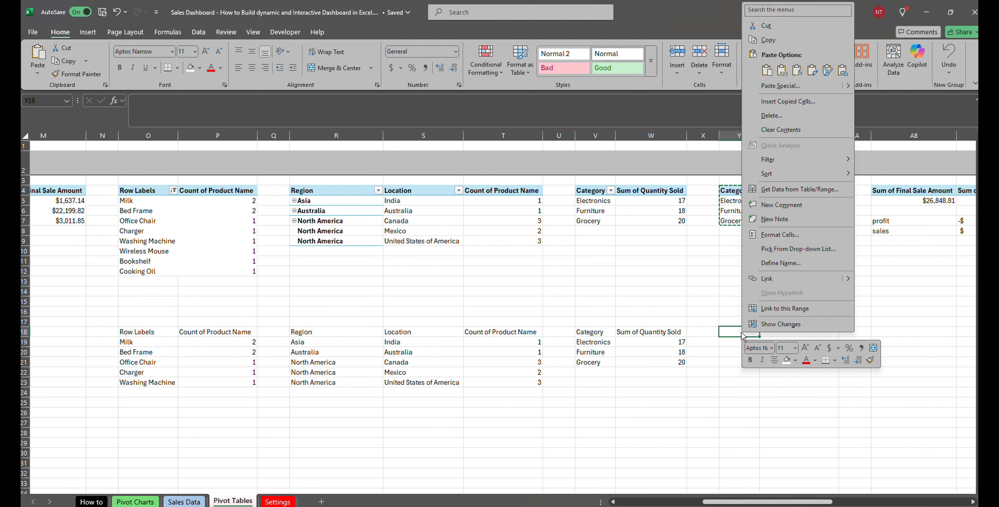
{"action": "mouse_move", "coordinate": [850, 88]}
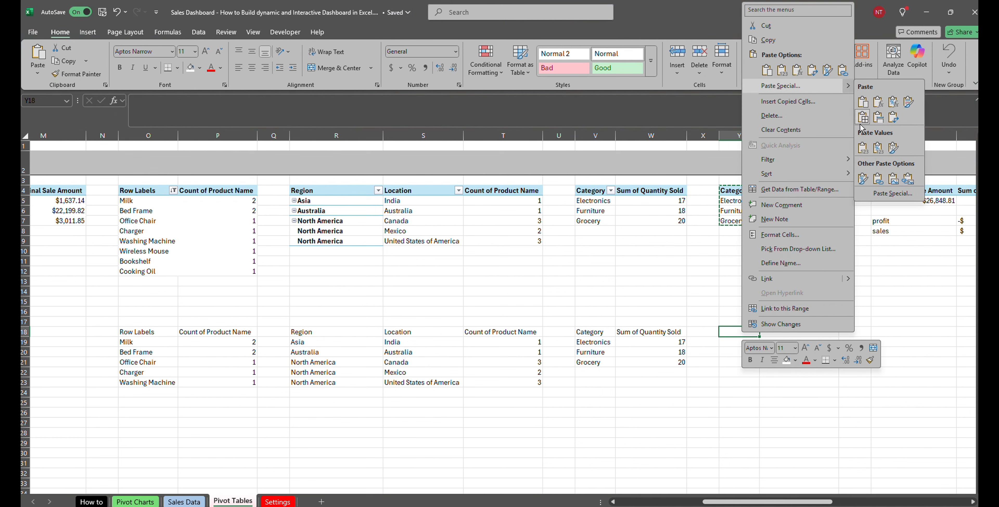
{"action": "left_click", "coordinate": [865, 148]}
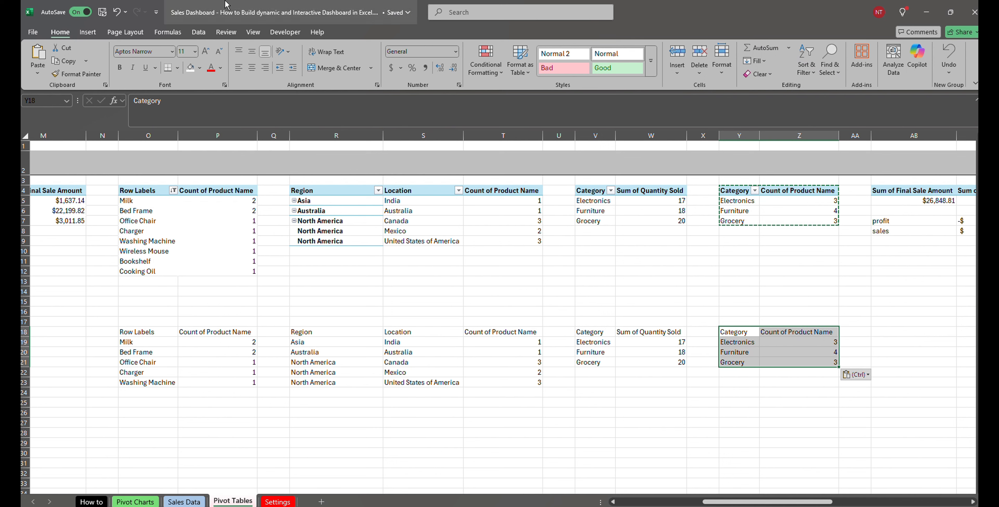
- Insert a treemap chart from the pasted category and product count values
{"action": "left_click", "coordinate": [87, 32]}
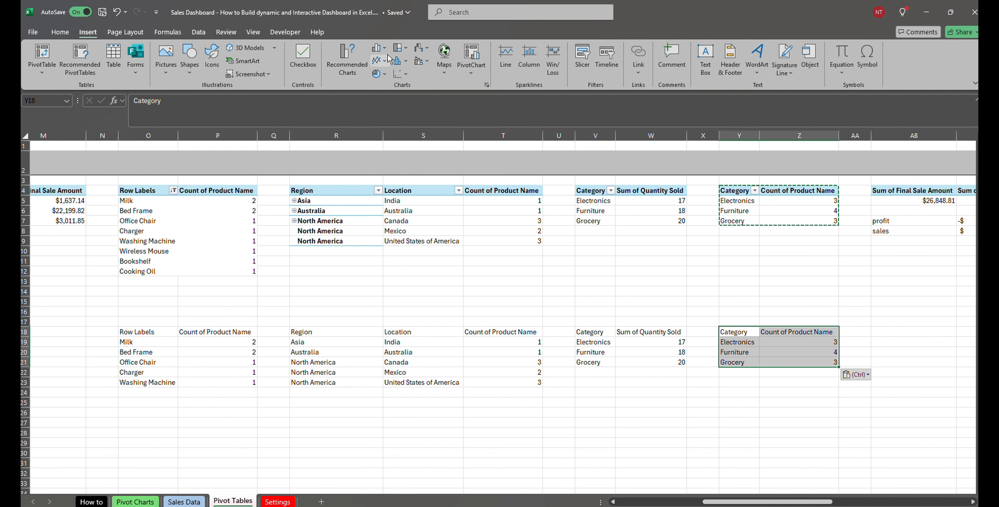
{"action": "left_click", "coordinate": [428, 50]}
{"action": "left_click", "coordinate": [400, 47]}
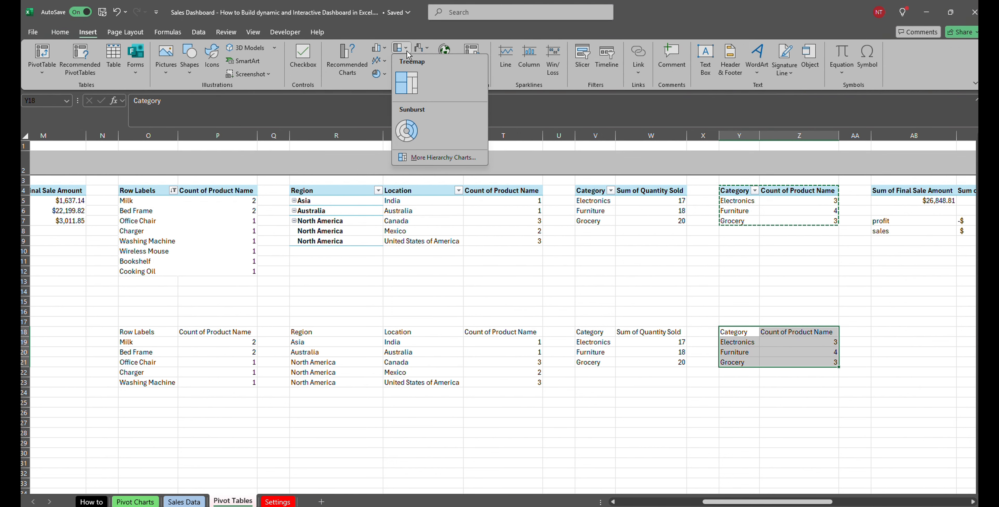
{"action": "left_click", "coordinate": [406, 83]}
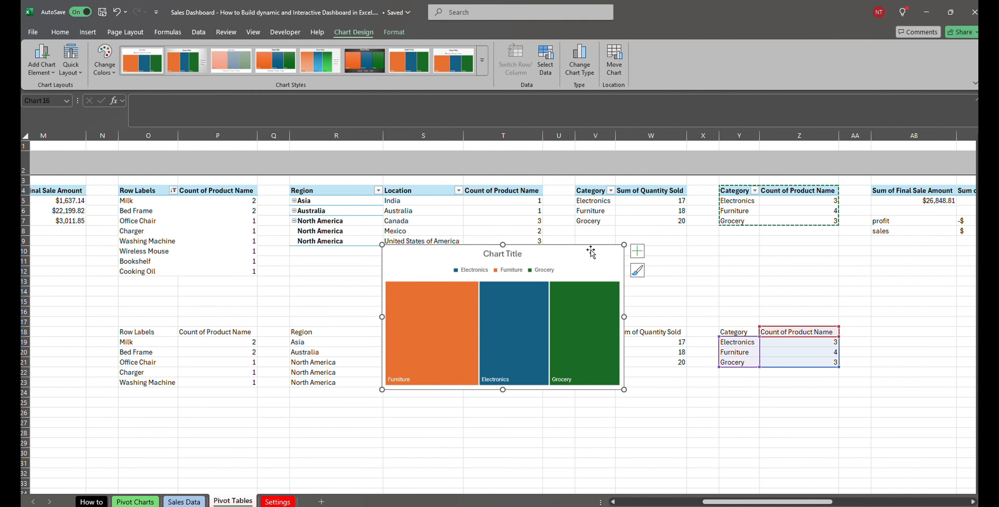
- Move the treemap chart to the Pivot Charts sheet, placing it below the sales type bar chart and beside the waterfall chart
{"action": "key", "text": "ctrl+z"}
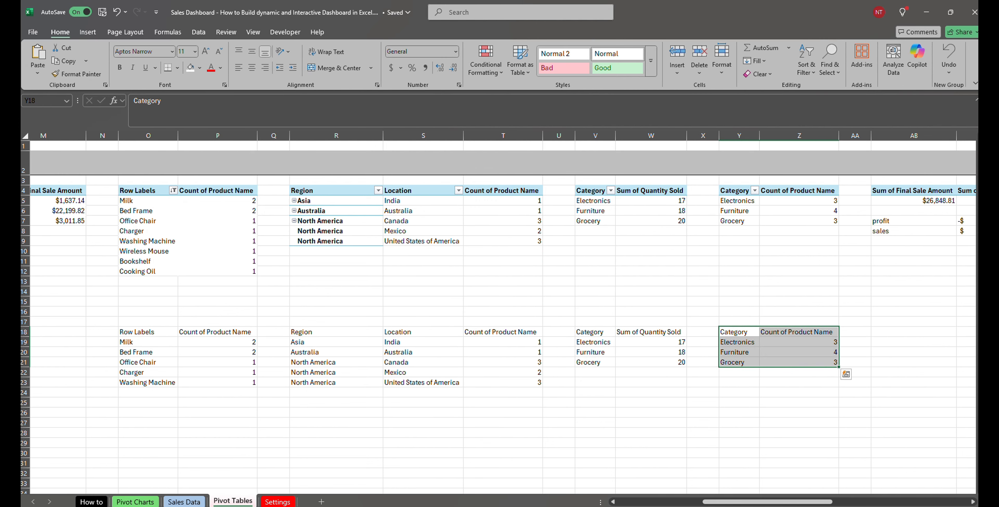
{"action": "left_click", "coordinate": [136, 502]}
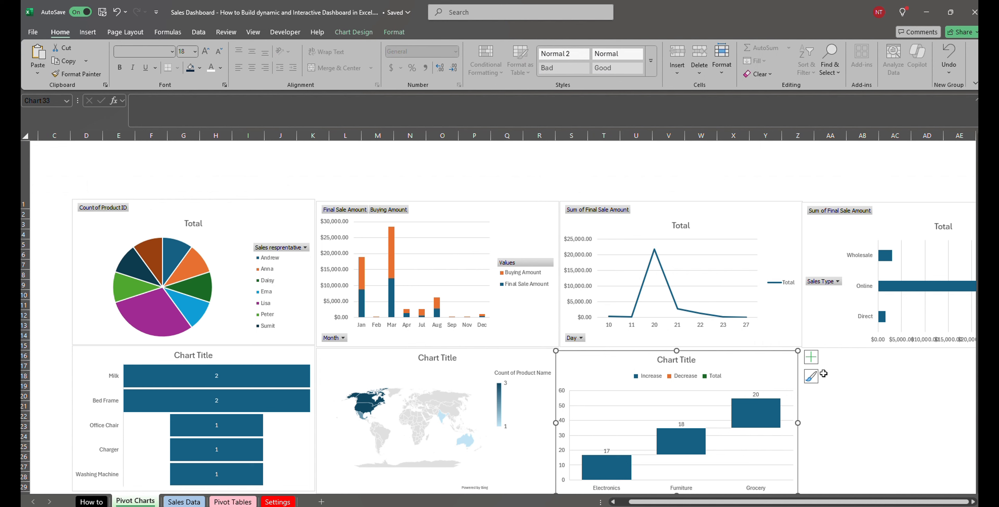
{"action": "left_click", "coordinate": [811, 358]}
{"action": "left_click", "coordinate": [816, 360]}
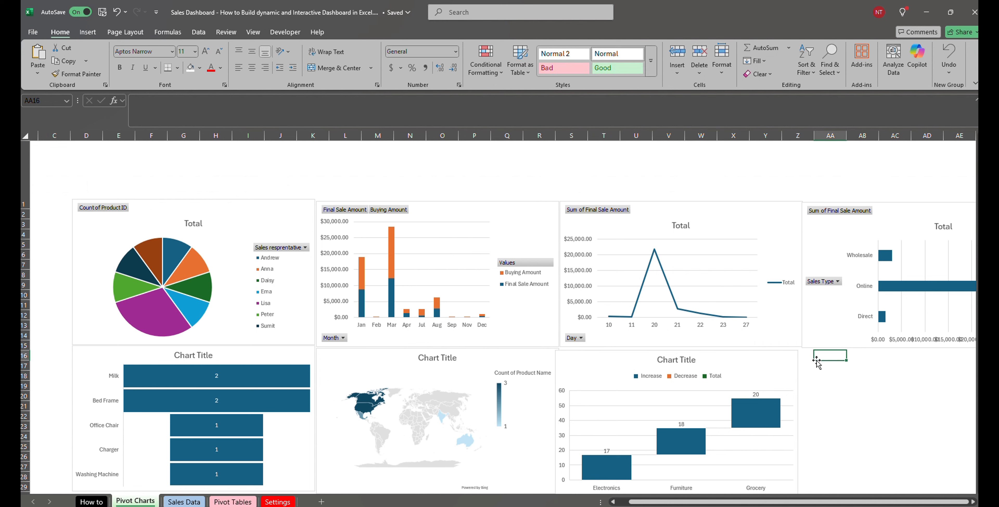
{"action": "left_click", "coordinate": [812, 359]}
{"action": "key", "text": "ctrl+v"}
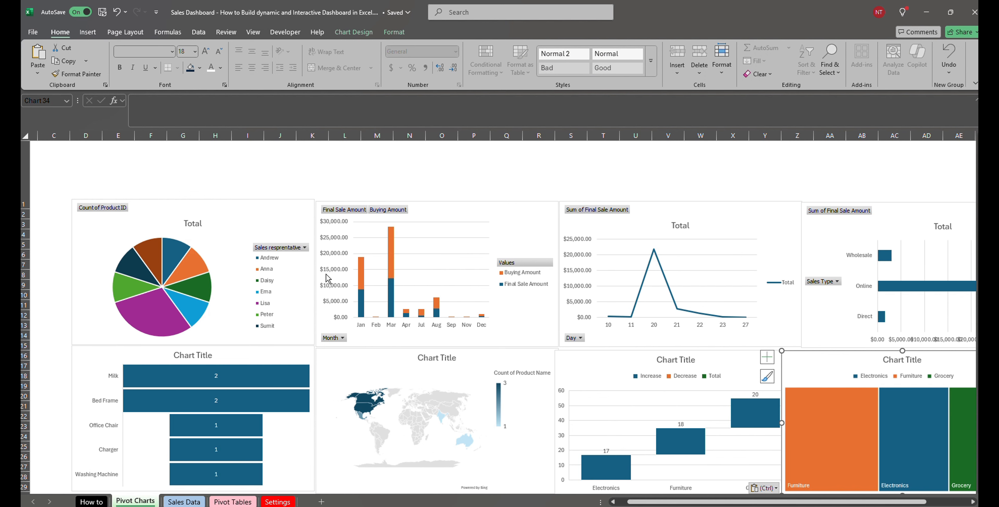
{"action": "left_click", "coordinate": [325, 175]}
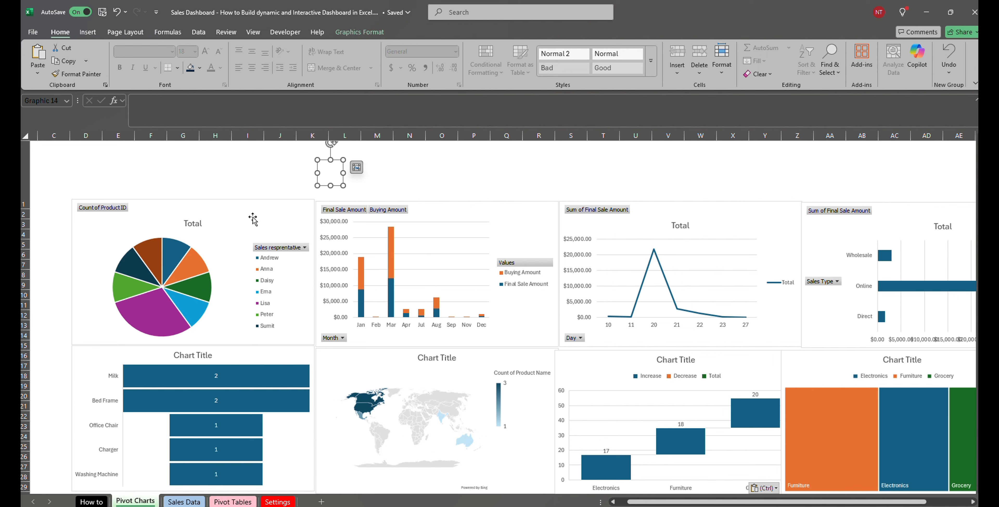
- Hide all field buttons on the sales representative pie chart and the monthly column chart
{"action": "left_click", "coordinate": [116, 213]}
{"action": "right_click", "coordinate": [116, 212]}
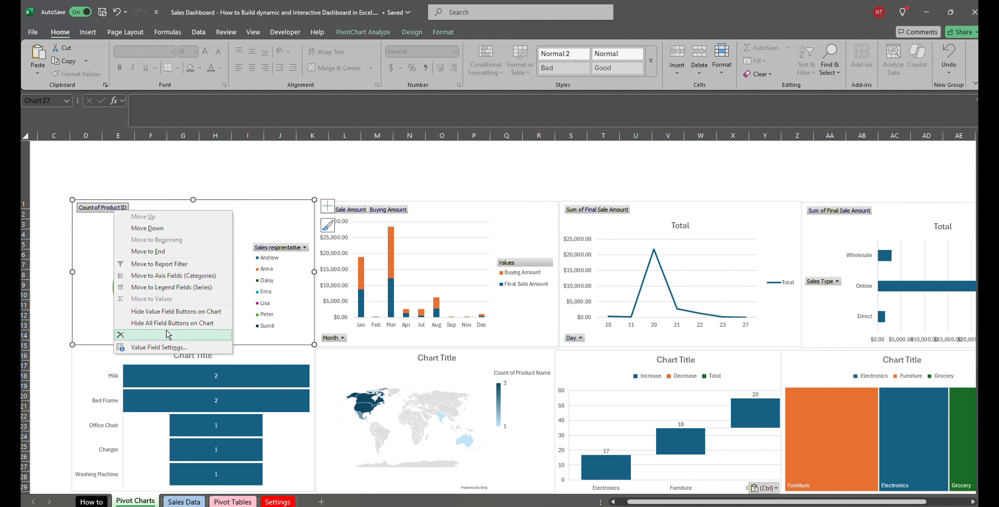
{"action": "left_click", "coordinate": [173, 324]}
{"action": "left_click", "coordinate": [364, 212]}
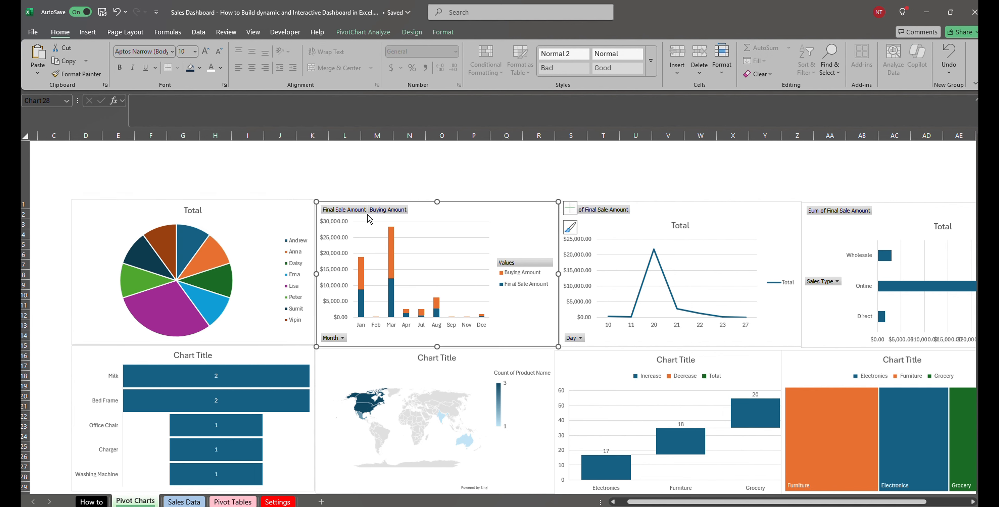
{"action": "right_click", "coordinate": [364, 212]}
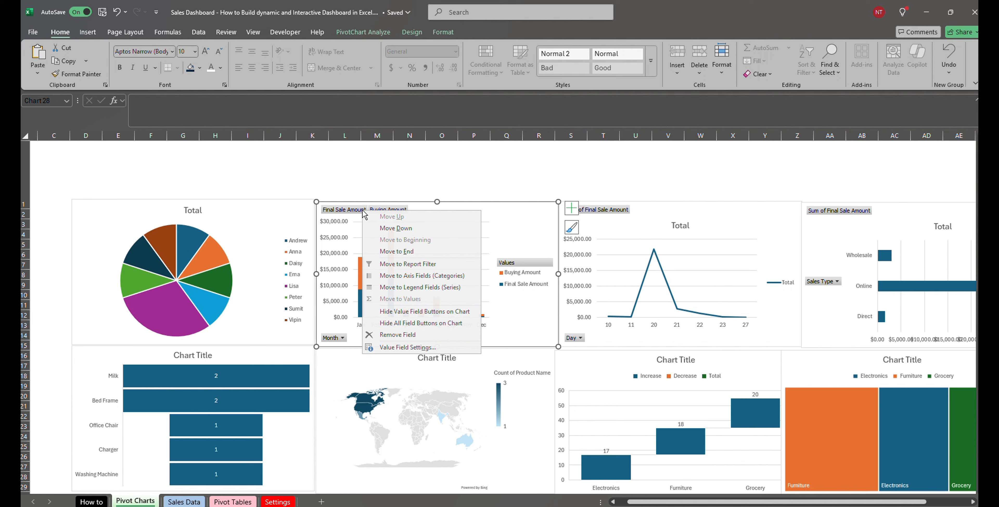
{"action": "left_click", "coordinate": [406, 324]}
- Hide all field buttons on the daily line chart and the sales type bar chart
{"action": "left_click", "coordinate": [605, 220]}
{"action": "right_click", "coordinate": [604, 221]}
{"action": "left_click", "coordinate": [647, 330]}
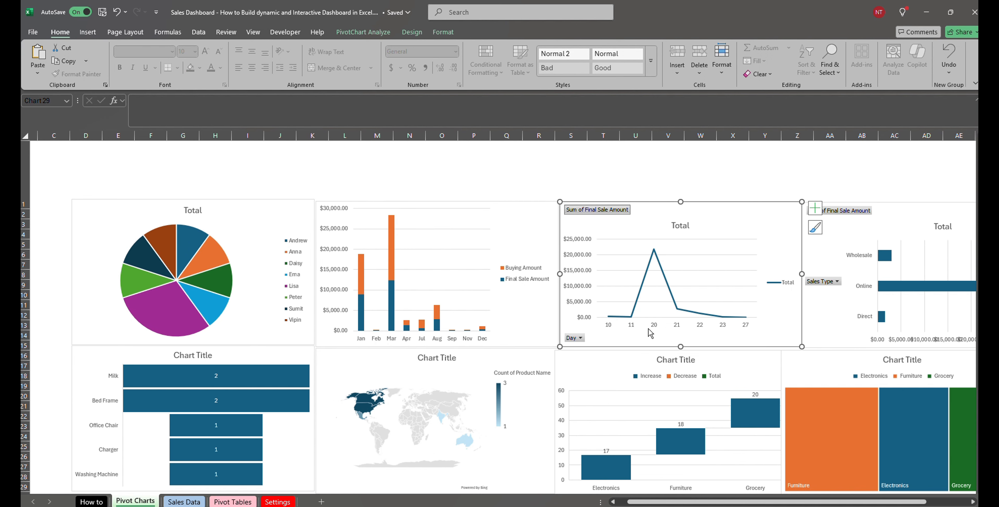
{"action": "right_click", "coordinate": [839, 214]}
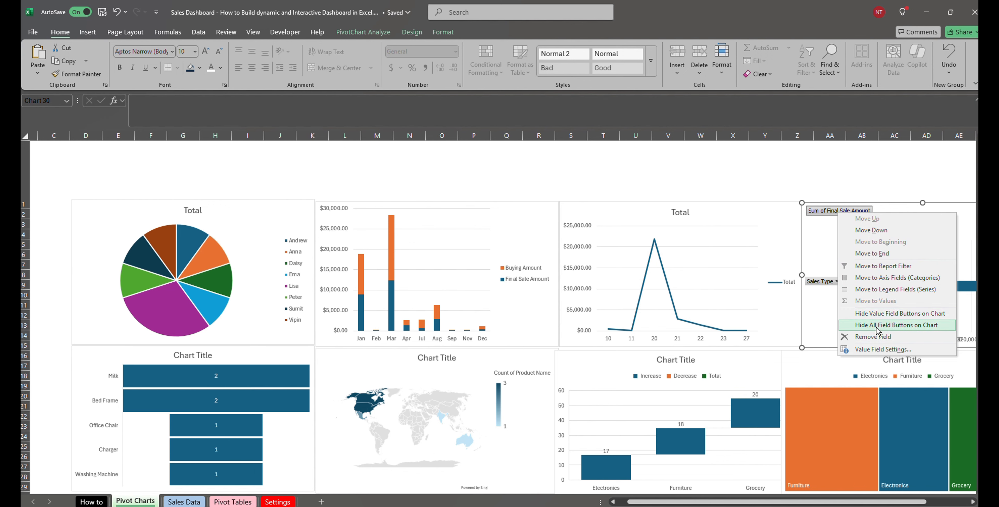
{"action": "left_click", "coordinate": [866, 325]}
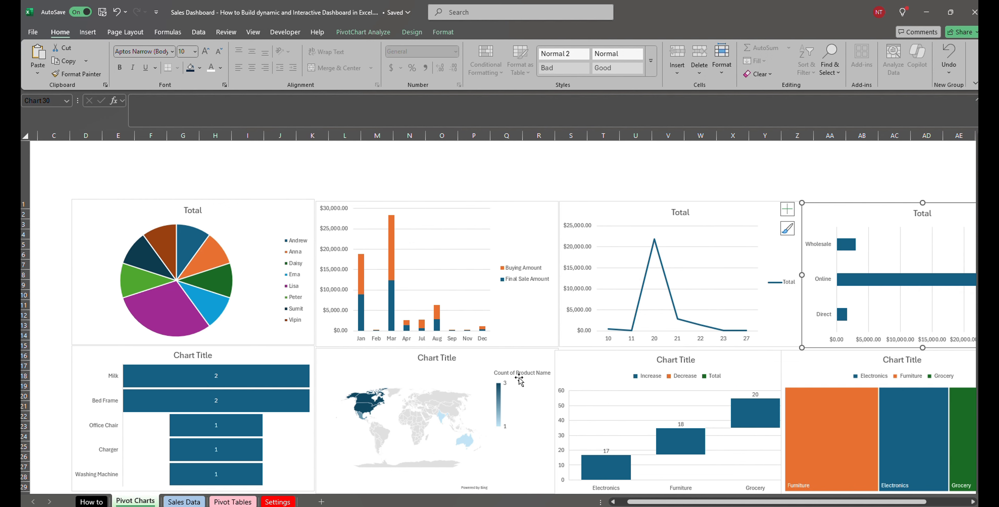
- Set the pie chart's chart area border to No line
{"action": "left_click", "coordinate": [280, 218]}
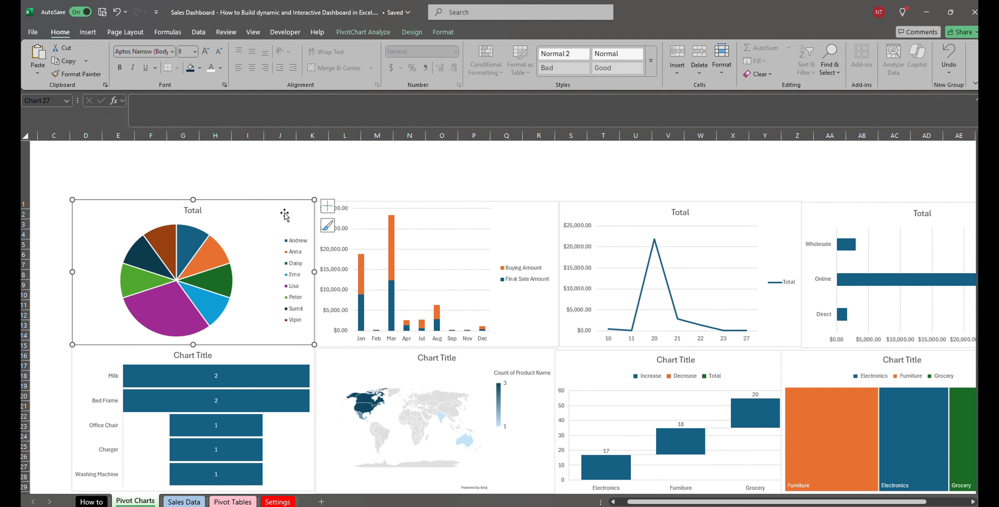
{"action": "right_click", "coordinate": [285, 213]}
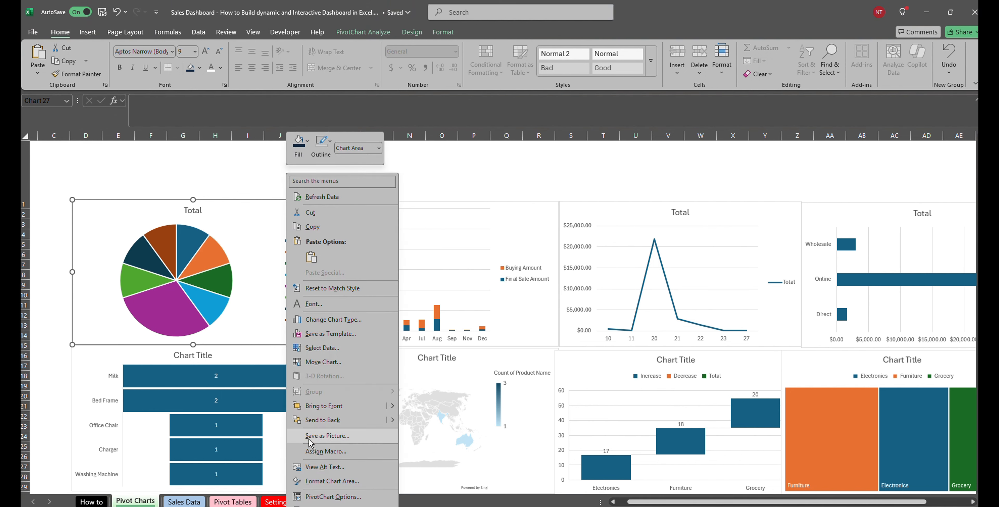
{"action": "left_click", "coordinate": [340, 482]}
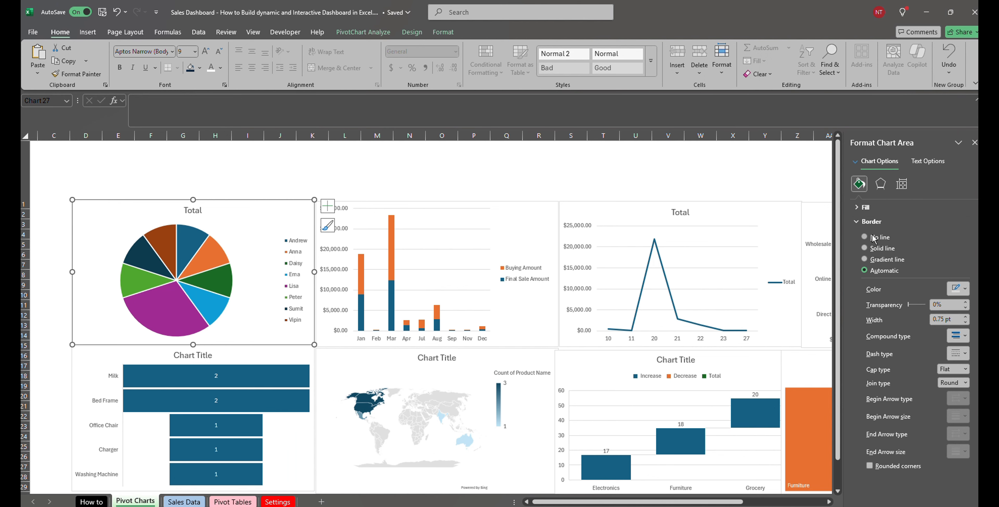
{"action": "left_click", "coordinate": [865, 237]}
{"action": "left_click", "coordinate": [974, 142]}
- Set the monthly column chart's chart area border to No line
{"action": "left_click", "coordinate": [529, 216]}
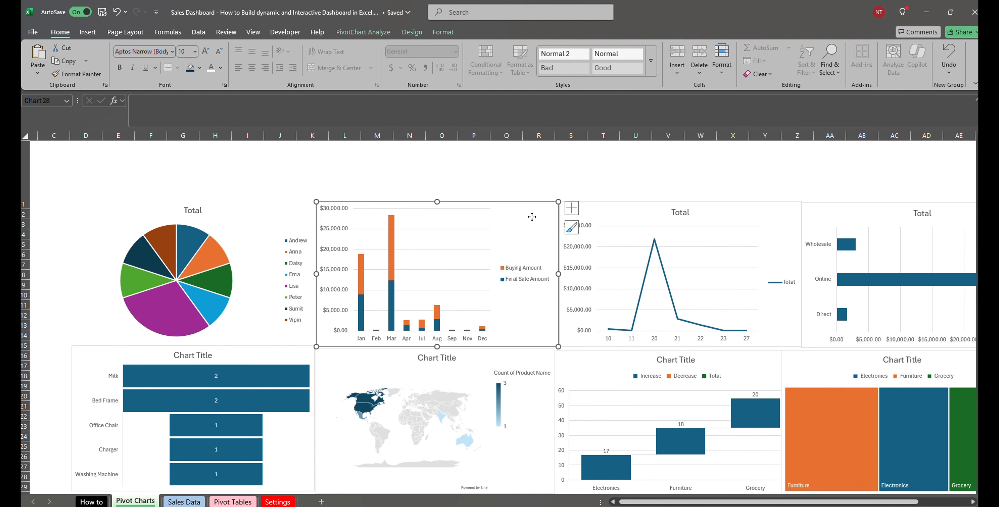
{"action": "right_click", "coordinate": [531, 214]}
{"action": "left_click", "coordinate": [572, 482]}
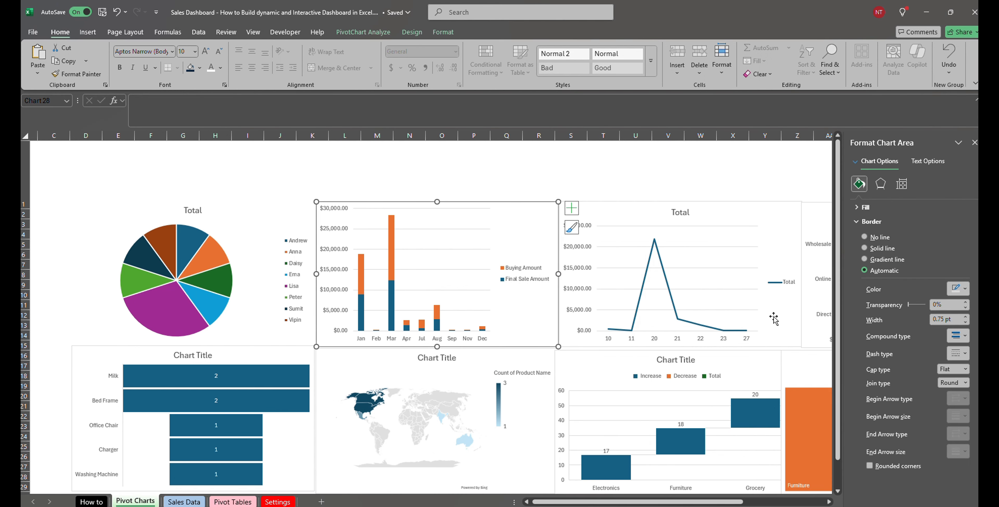
{"action": "left_click", "coordinate": [865, 237]}
{"action": "left_click", "coordinate": [974, 142]}
- Set the daily line chart's chart area border to No line
{"action": "left_click", "coordinate": [743, 209]}
{"action": "right_click", "coordinate": [743, 209]}
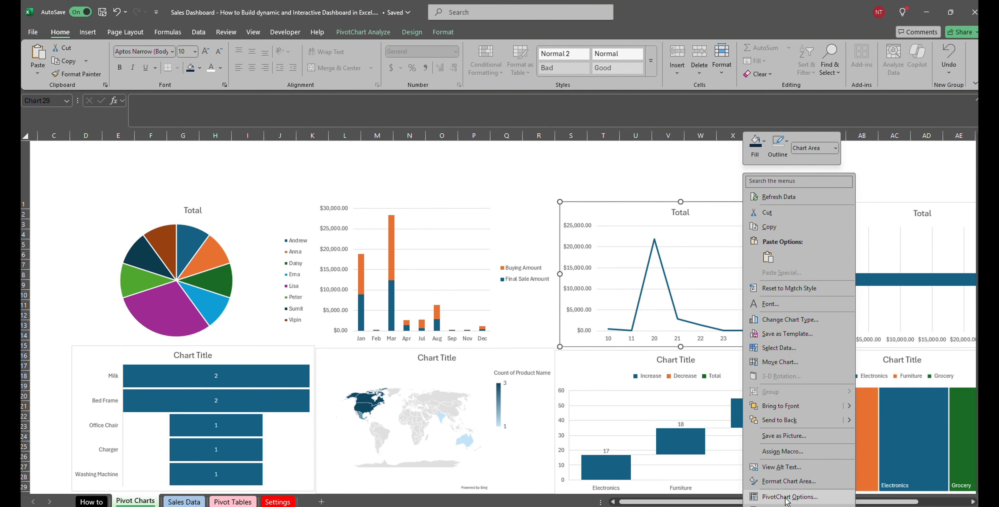
{"action": "left_click", "coordinate": [779, 485]}
{"action": "left_click", "coordinate": [864, 237]}
{"action": "left_click", "coordinate": [973, 145]}
- Set the sales type bar chart's chart area border to No line
{"action": "right_click", "coordinate": [887, 212]}
{"action": "left_click", "coordinate": [824, 483]}
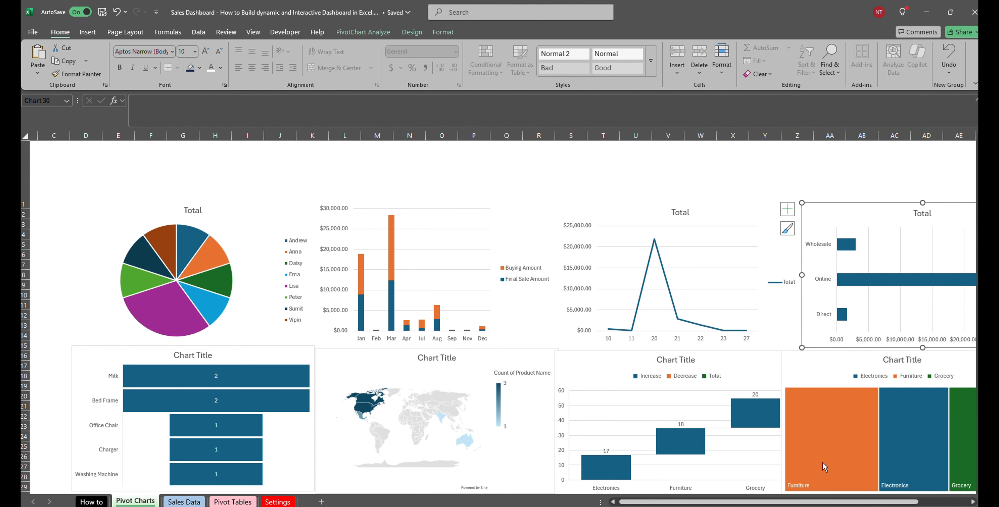
{"action": "left_click", "coordinate": [865, 237]}
{"action": "left_click", "coordinate": [974, 145]}
- Set the funnel chart's chart area border to No line
{"action": "right_click", "coordinate": [102, 366]}
{"action": "left_click", "coordinate": [134, 335]}
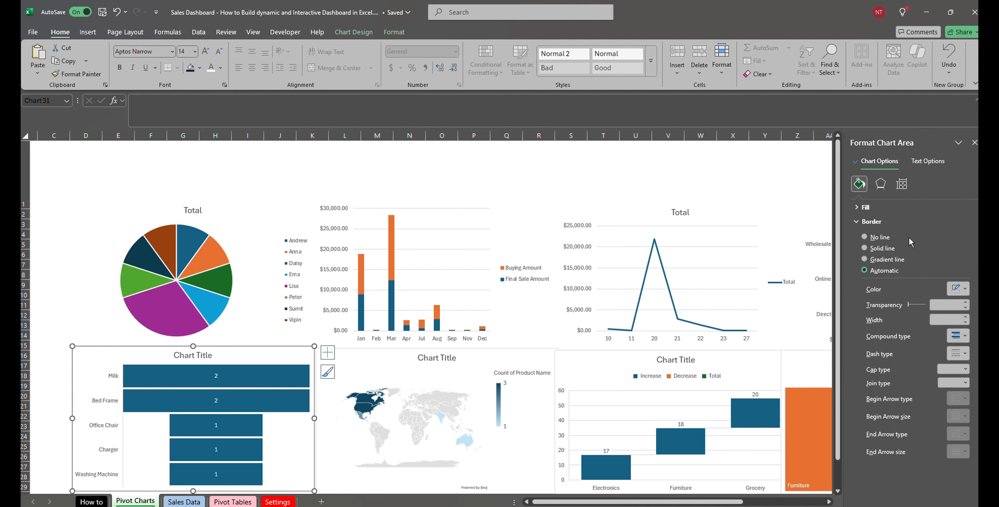
{"action": "left_click", "coordinate": [869, 237]}
{"action": "left_click", "coordinate": [973, 145]}
- Set the world map chart's chart area border to No line
{"action": "left_click", "coordinate": [377, 358]}
{"action": "right_click", "coordinate": [377, 358]}
{"action": "left_click", "coordinate": [411, 335]}
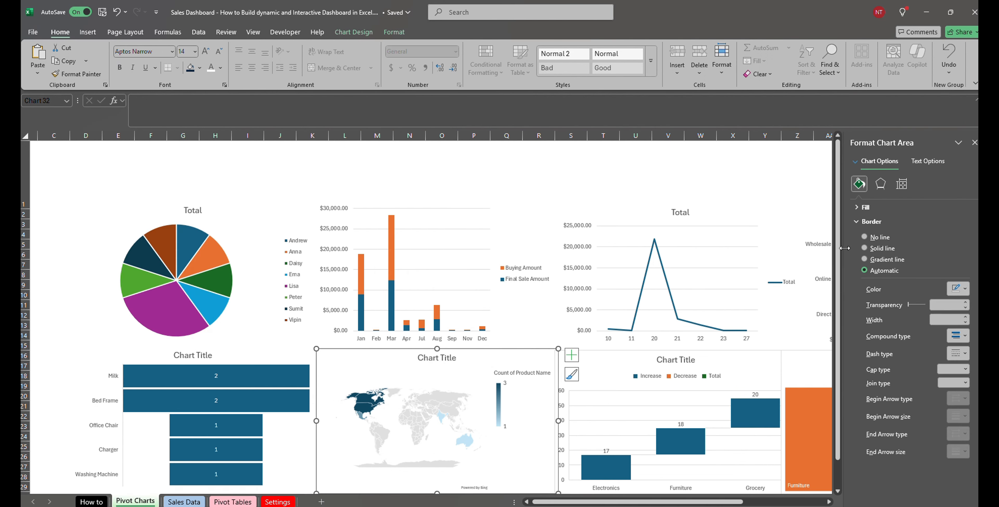
{"action": "left_click", "coordinate": [869, 237]}
{"action": "left_click", "coordinate": [973, 145]}
- Set the waterfall chart's chart area border to No line
{"action": "left_click", "coordinate": [606, 359]}
{"action": "right_click", "coordinate": [606, 359]}
{"action": "left_click", "coordinate": [638, 336]}
{"action": "left_click", "coordinate": [865, 237]}
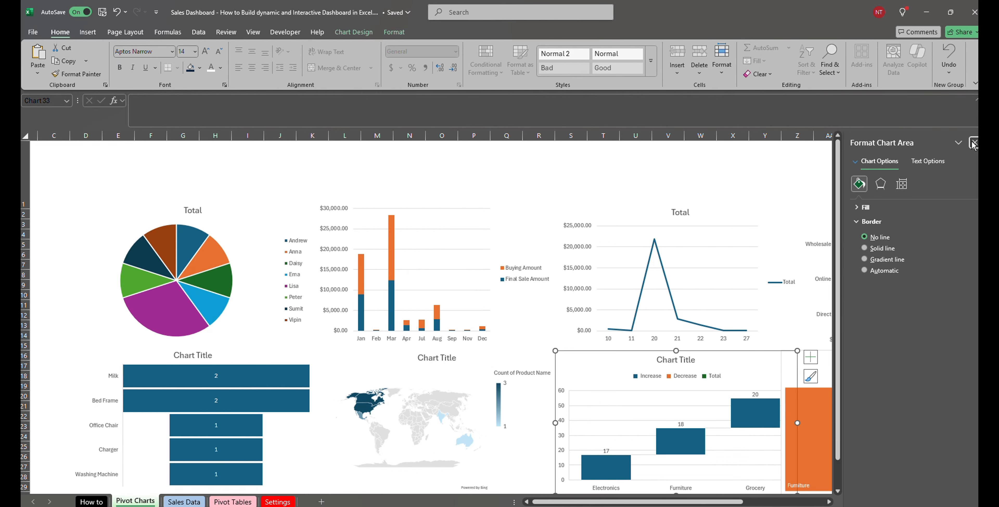
{"action": "left_click", "coordinate": [973, 145]}
- Set the treemap chart's chart area border to No line
{"action": "left_click", "coordinate": [829, 352]}
{"action": "right_click", "coordinate": [829, 353]}
{"action": "left_click", "coordinate": [863, 335]}
{"action": "left_click", "coordinate": [879, 237]}
{"action": "left_click", "coordinate": [974, 145]}
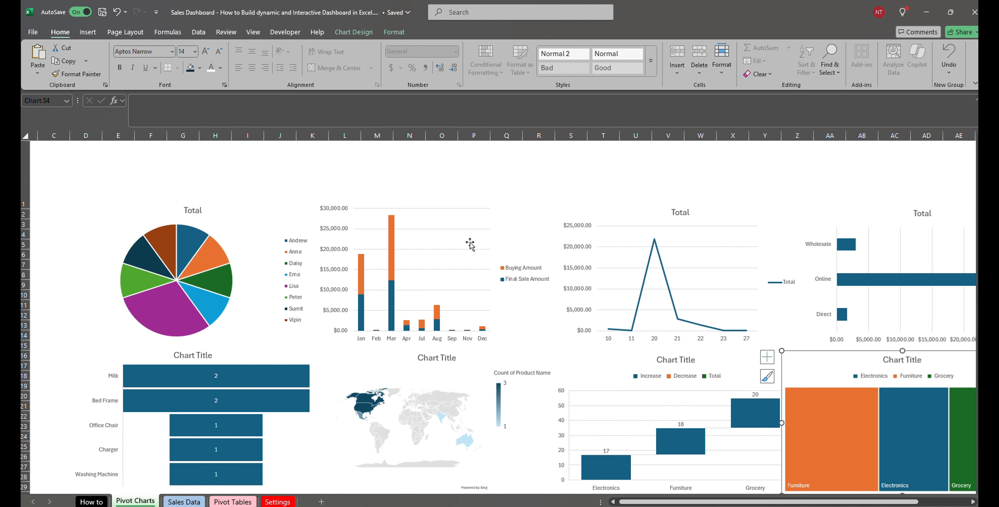
- Give the pie chart and the monthly stacked column chart a dark blue fill with white text
{"action": "left_click", "coordinate": [303, 210]}
{"action": "left_click", "coordinate": [194, 68]}
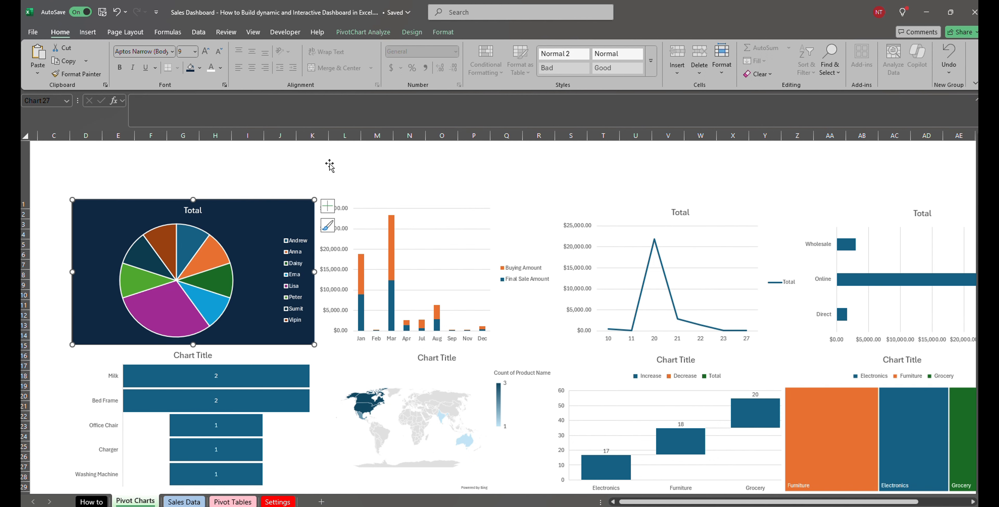
{"action": "left_click", "coordinate": [384, 196]}
{"action": "left_click", "coordinate": [427, 204]}
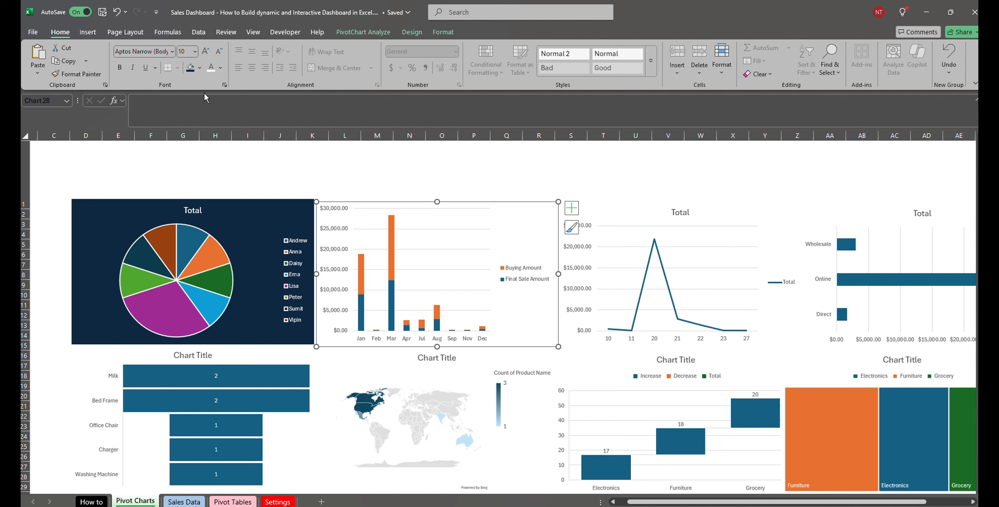
{"action": "left_click", "coordinate": [191, 69]}
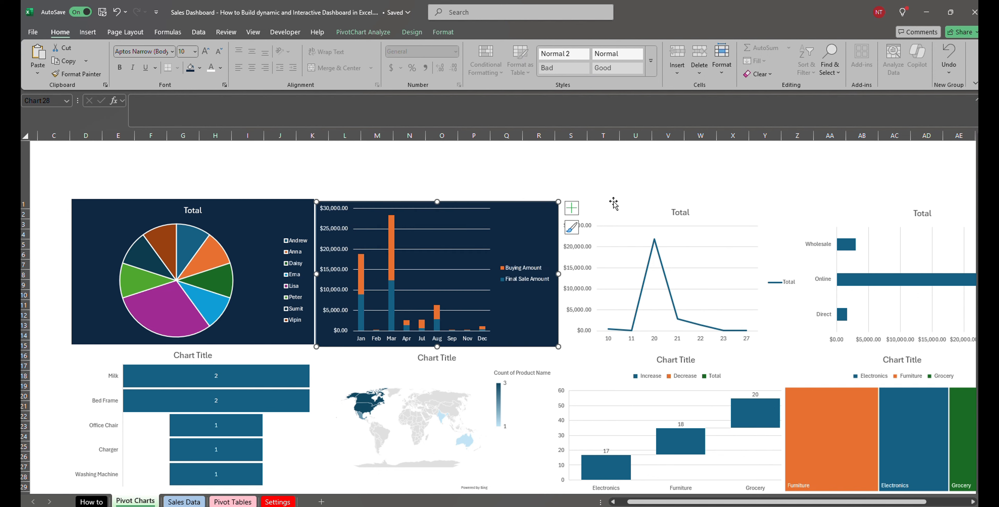
- Apply the same dark blue fill and white text to the line chart and the Wholesale/Online/Direct bar chart
{"action": "left_click", "coordinate": [606, 213]}
{"action": "left_click", "coordinate": [191, 68]}
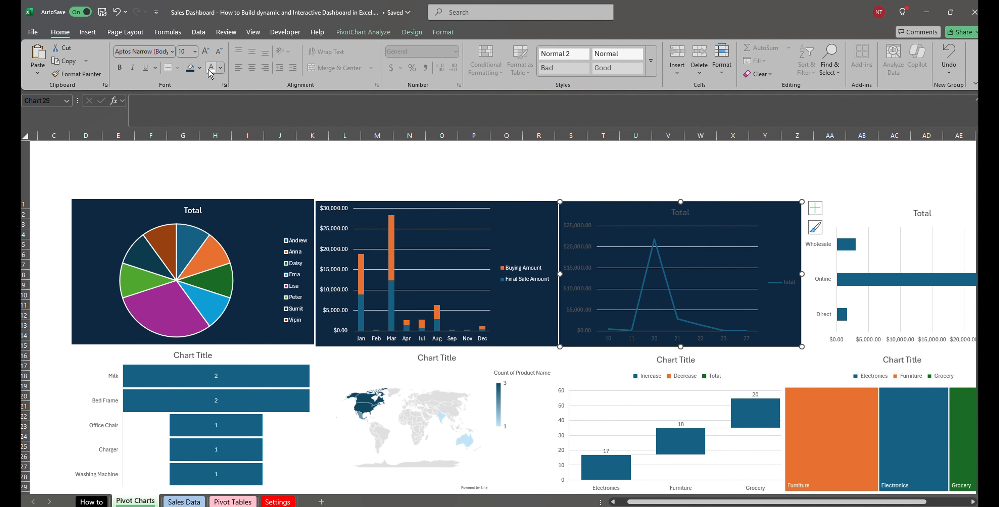
{"action": "left_click", "coordinate": [837, 207]}
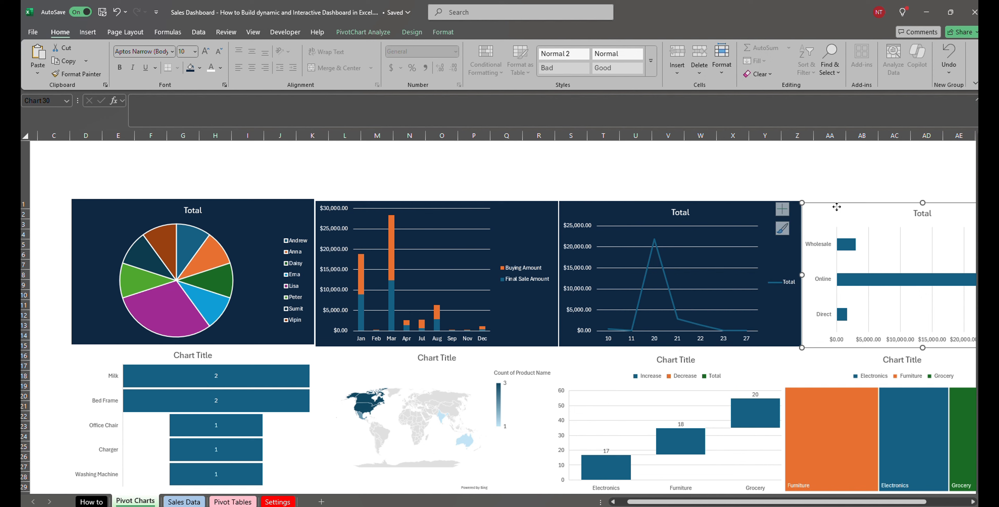
{"action": "left_click", "coordinate": [194, 69]}
- Give the funnel chart a dark blue fill with white text and apply the second chart style to it
{"action": "left_click", "coordinate": [116, 379]}
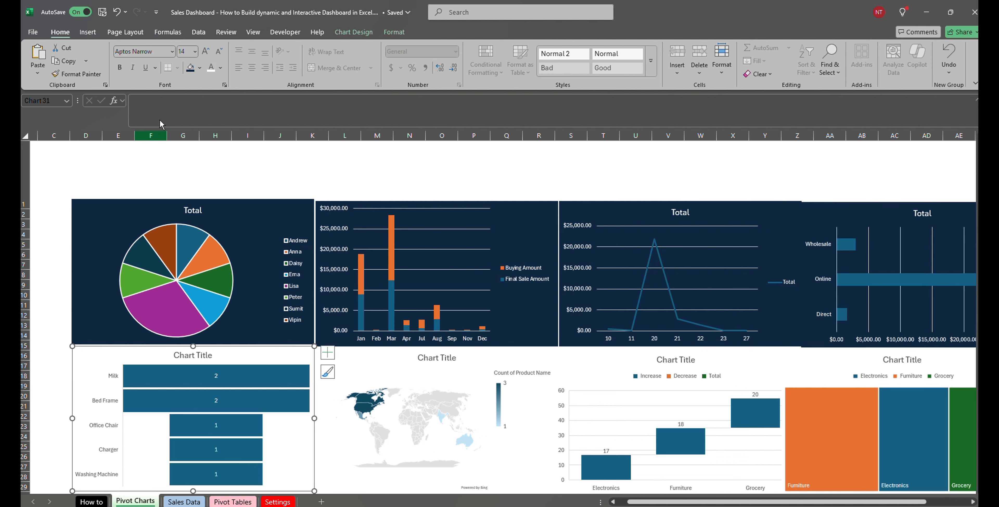
{"action": "left_click", "coordinate": [191, 68]}
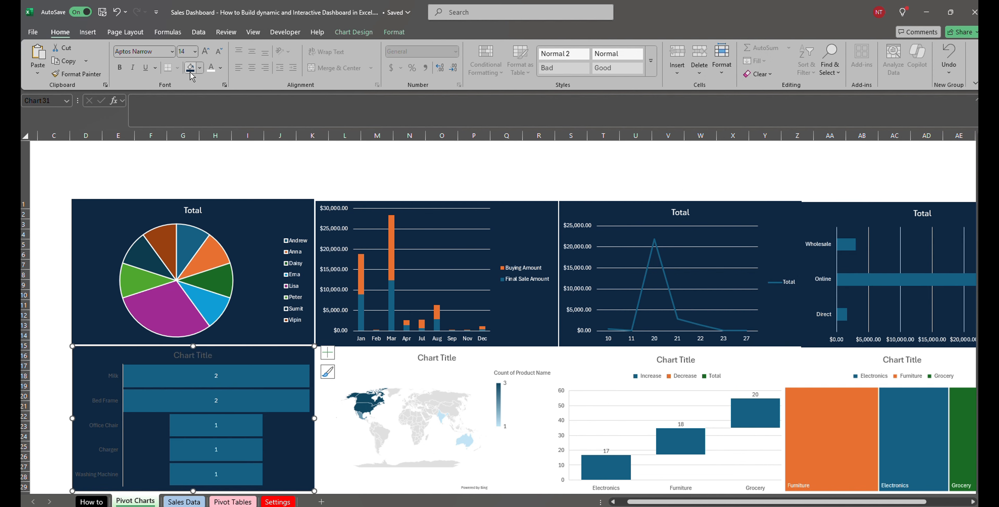
{"action": "left_click", "coordinate": [210, 365]}
{"action": "left_click", "coordinate": [346, 37]}
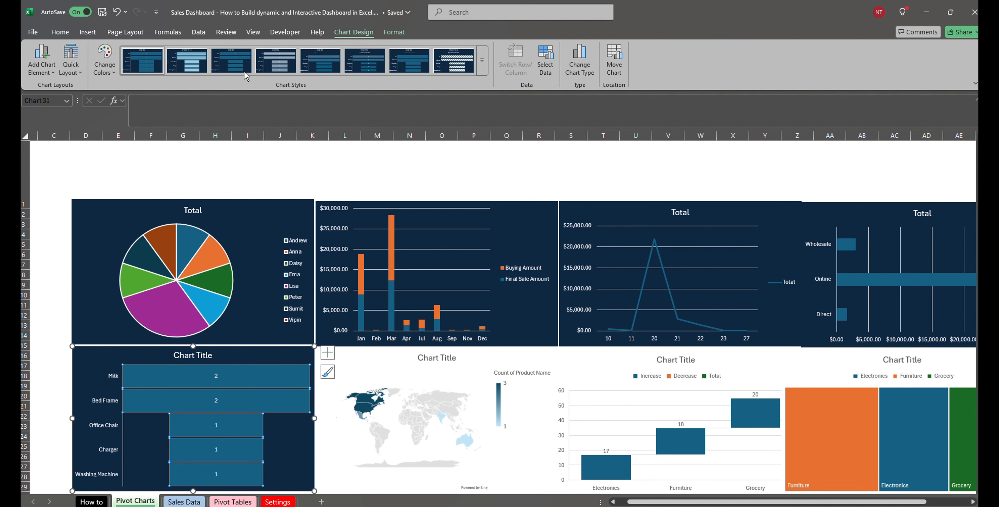
{"action": "left_click", "coordinate": [187, 60]}
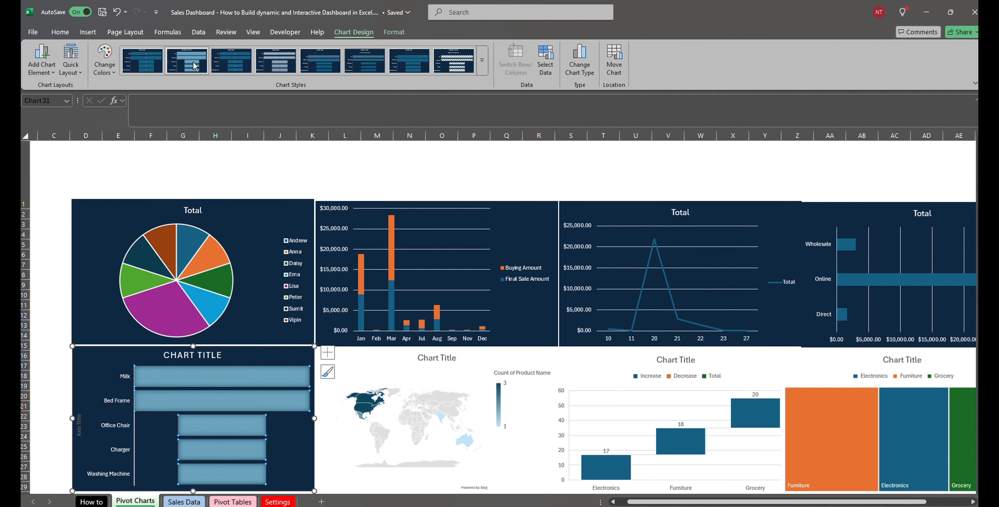
- Give the world map, waterfall and treemap charts the dark blue fill with white text
{"action": "left_click", "coordinate": [371, 363]}
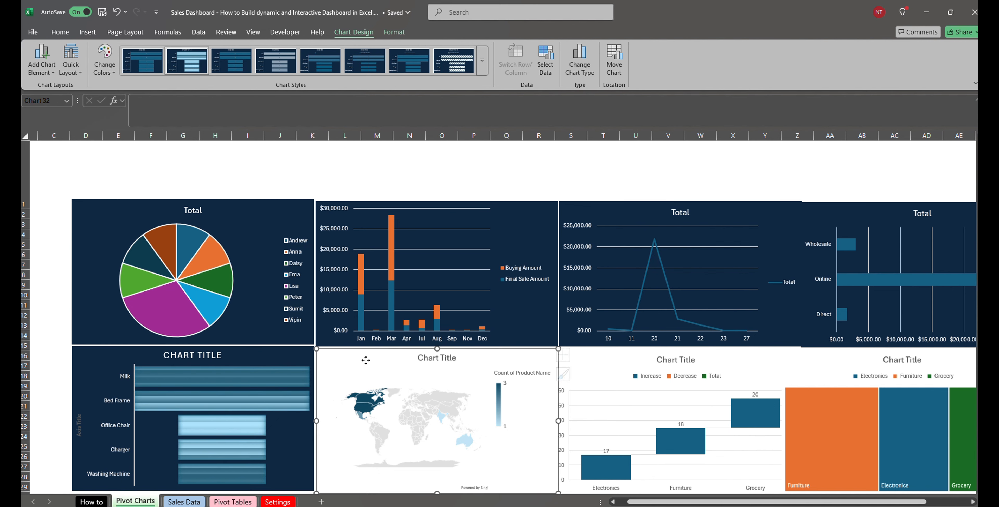
{"action": "left_click", "coordinate": [60, 32]}
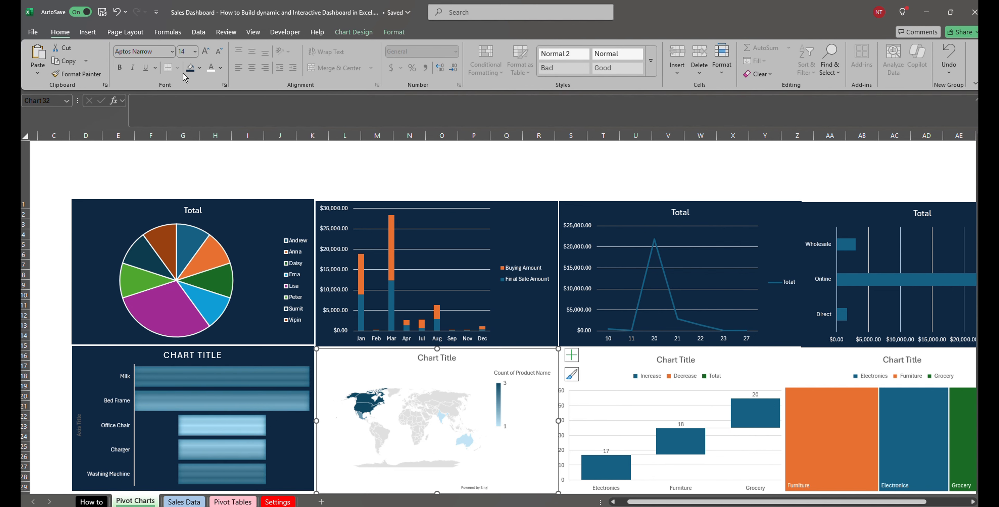
{"action": "left_click", "coordinate": [598, 359]}
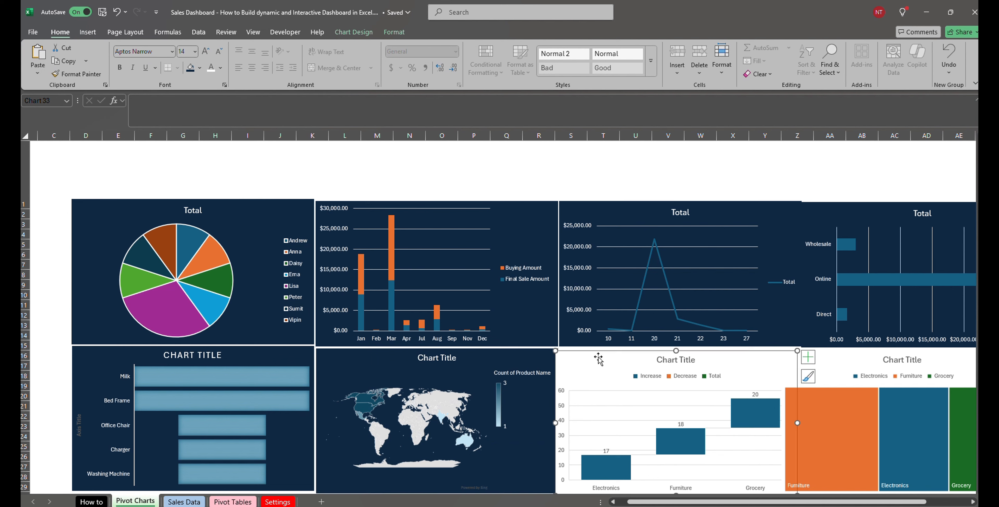
{"action": "left_click", "coordinate": [193, 72]}
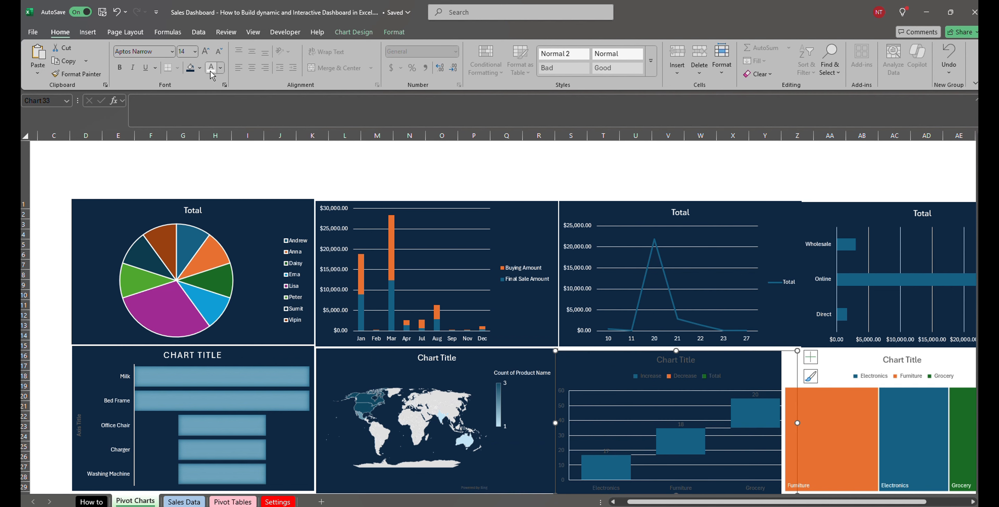
{"action": "left_click", "coordinate": [823, 350]}
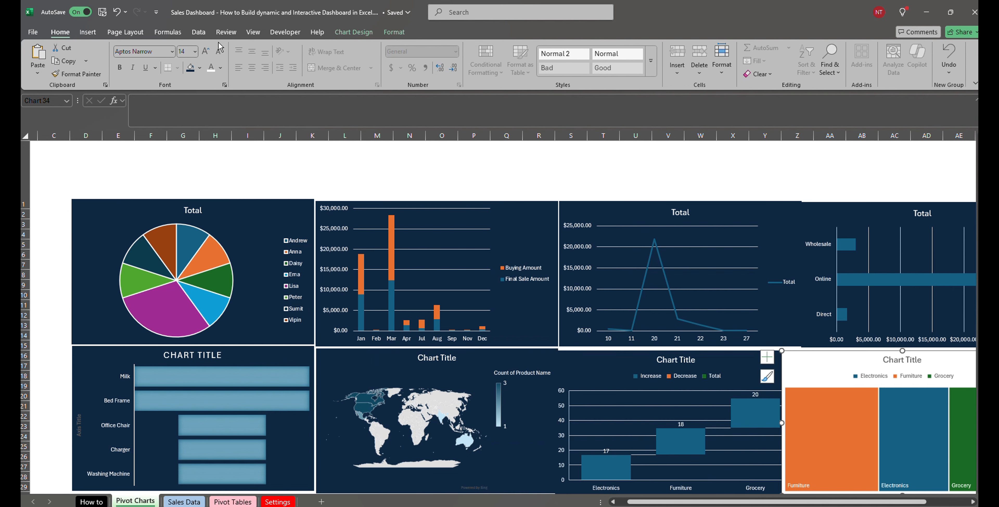
{"action": "left_click", "coordinate": [196, 69]}
{"action": "left_click", "coordinate": [312, 178]}
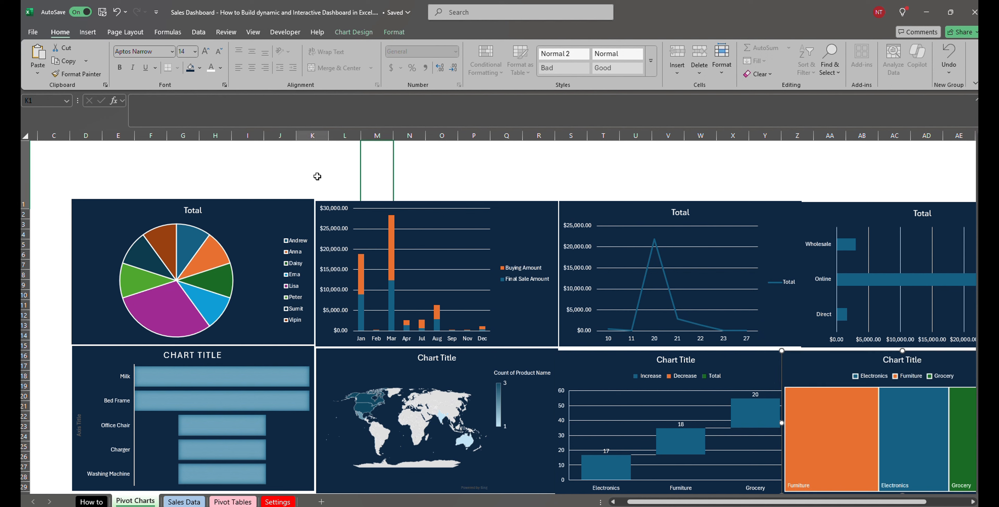
- Remove the legend from the pie chart
{"action": "left_click", "coordinate": [290, 222]}
{"action": "left_click", "coordinate": [328, 206]}
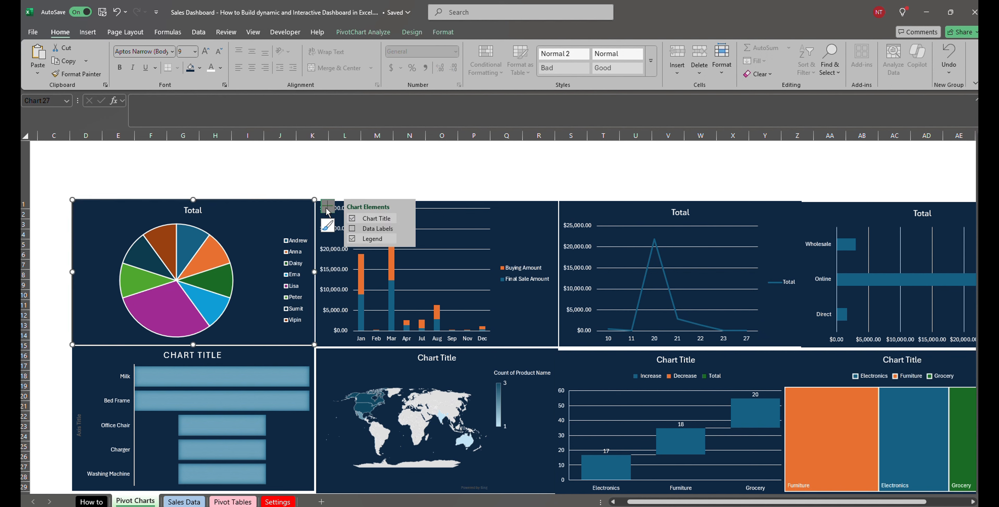
{"action": "left_click", "coordinate": [353, 240]}
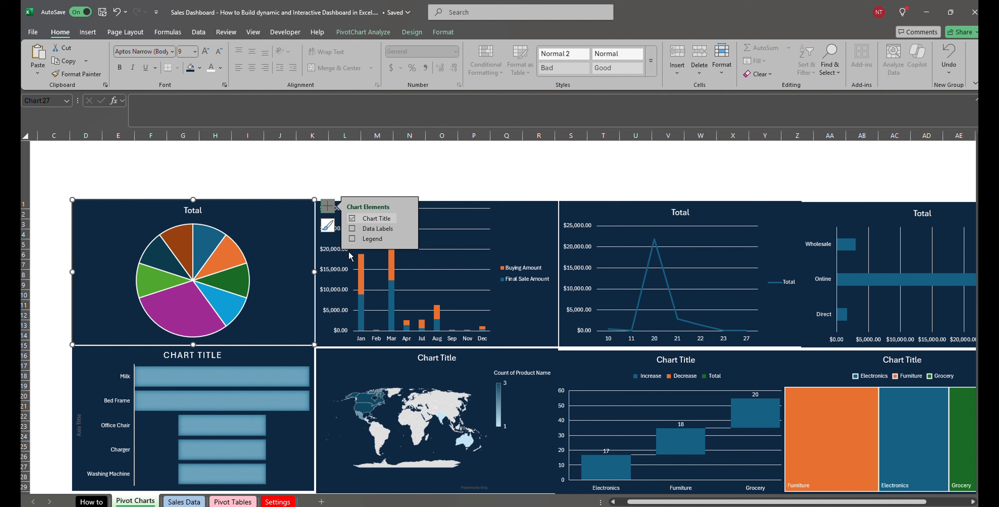
- Add data labels to the pie chart showing category name and value, positioned at Outside End
{"action": "left_click", "coordinate": [353, 229]}
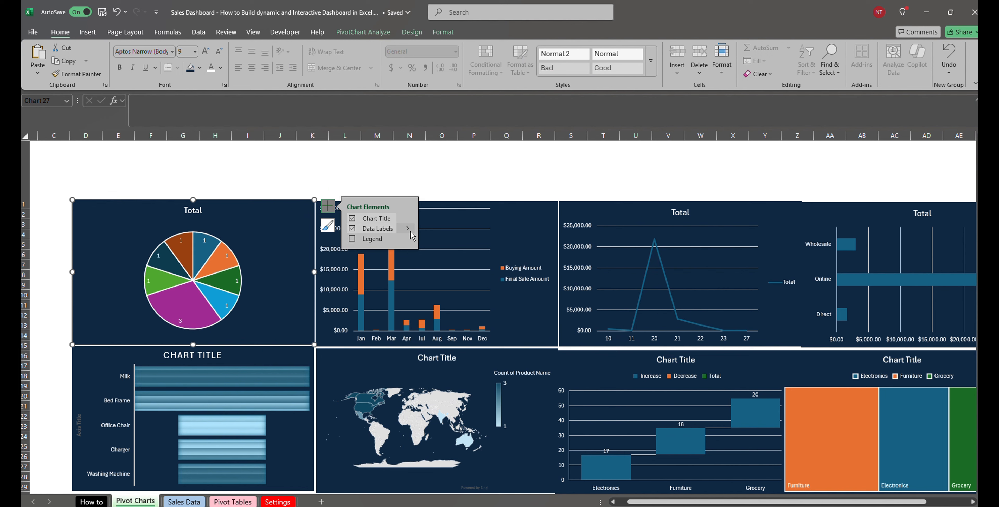
{"action": "mouse_move", "coordinate": [412, 235]}
{"action": "left_click", "coordinate": [447, 299]}
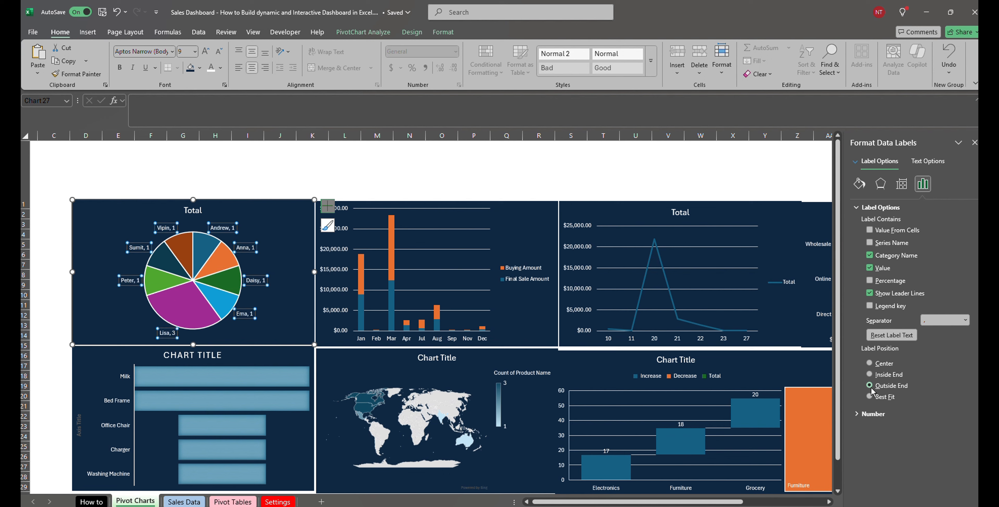
{"action": "left_click", "coordinate": [975, 142]}
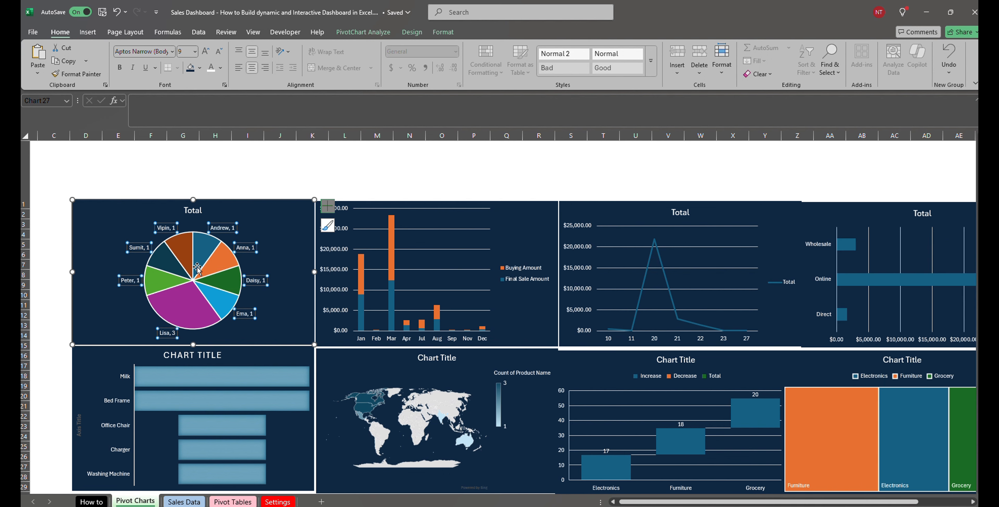
{"action": "left_click", "coordinate": [288, 170]}
- Remove the legend from the line chart
{"action": "left_click", "coordinate": [525, 230]}
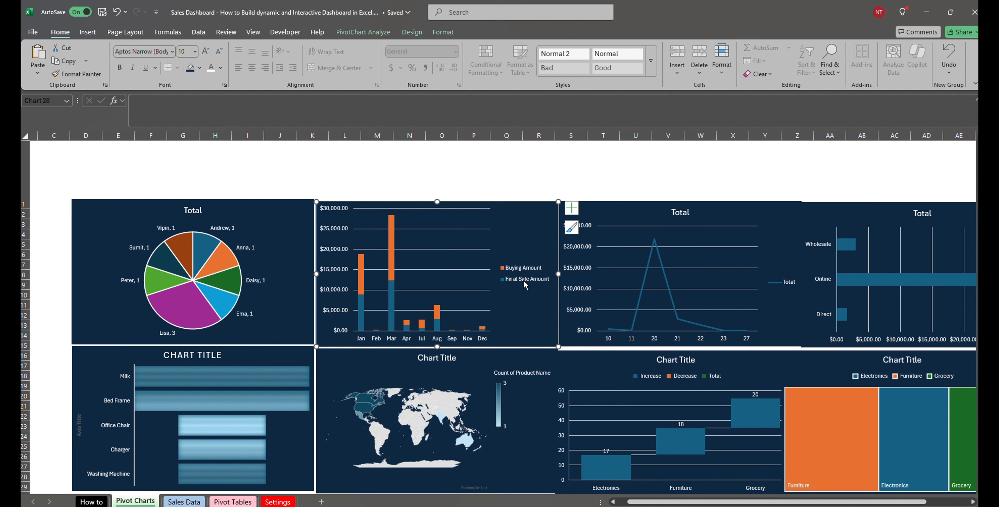
{"action": "left_click", "coordinate": [713, 223]}
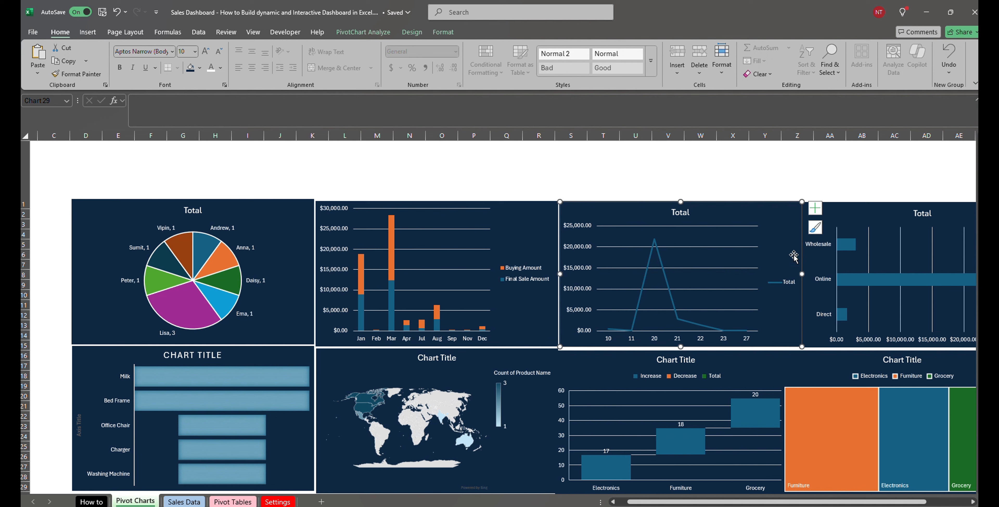
{"action": "left_click", "coordinate": [789, 287]}
{"action": "left_click", "coordinate": [816, 212]}
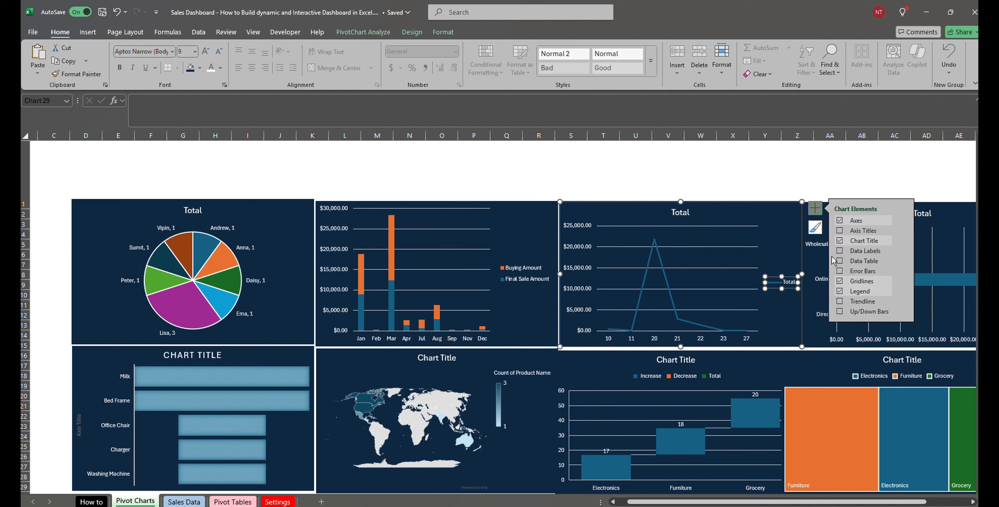
{"action": "left_click", "coordinate": [842, 293]}
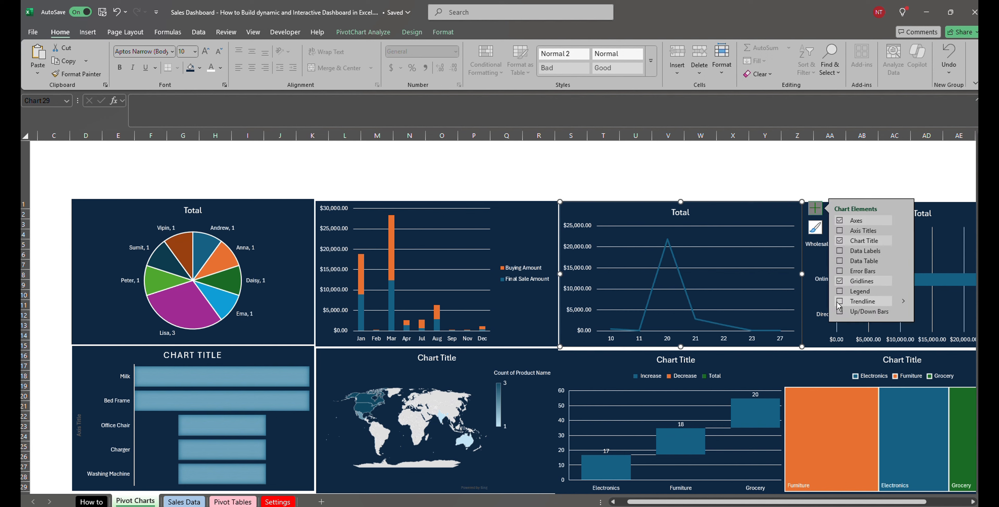
- Remove the legend from the Wholesale/Online/Direct bar chart
{"action": "left_click", "coordinate": [816, 327]}
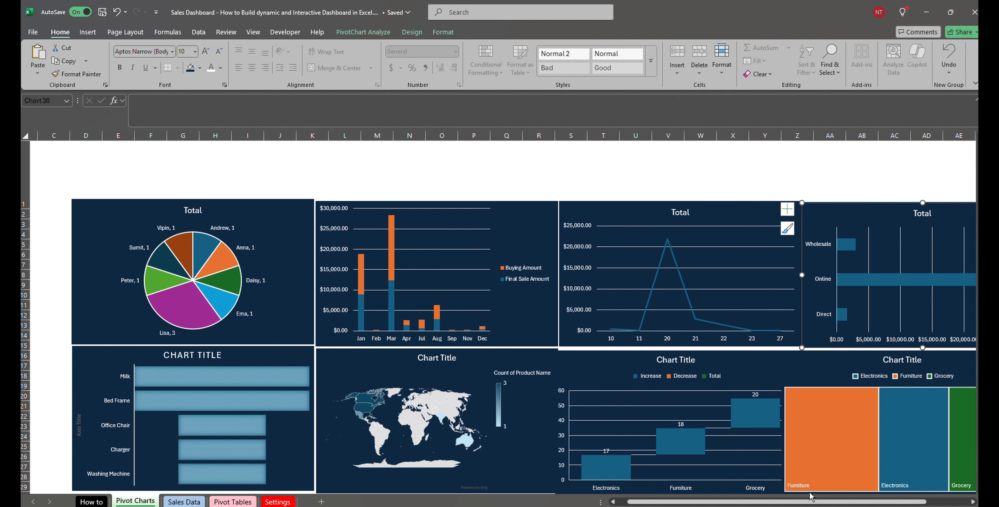
{"action": "left_click_drag", "start_coordinate": [816, 502], "coordinate": [889, 502]}
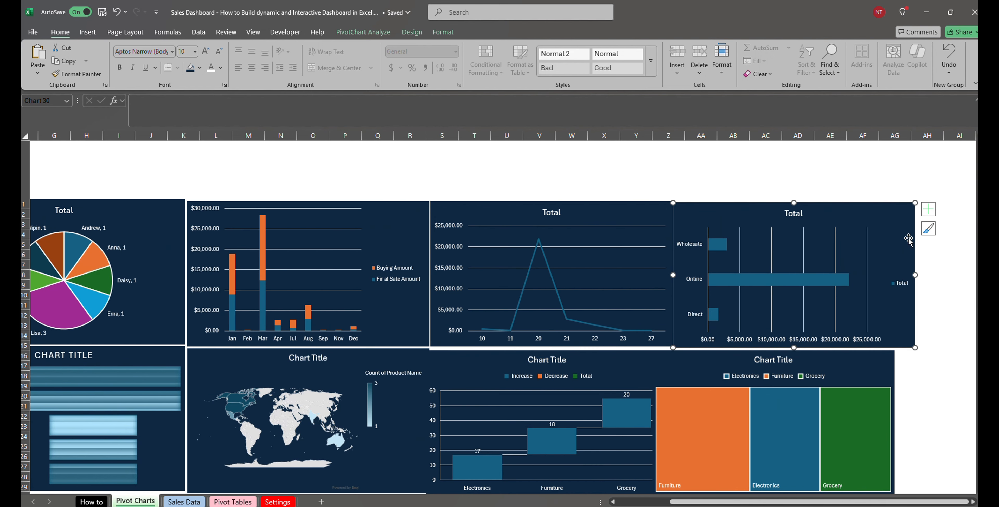
{"action": "left_click", "coordinate": [928, 209]}
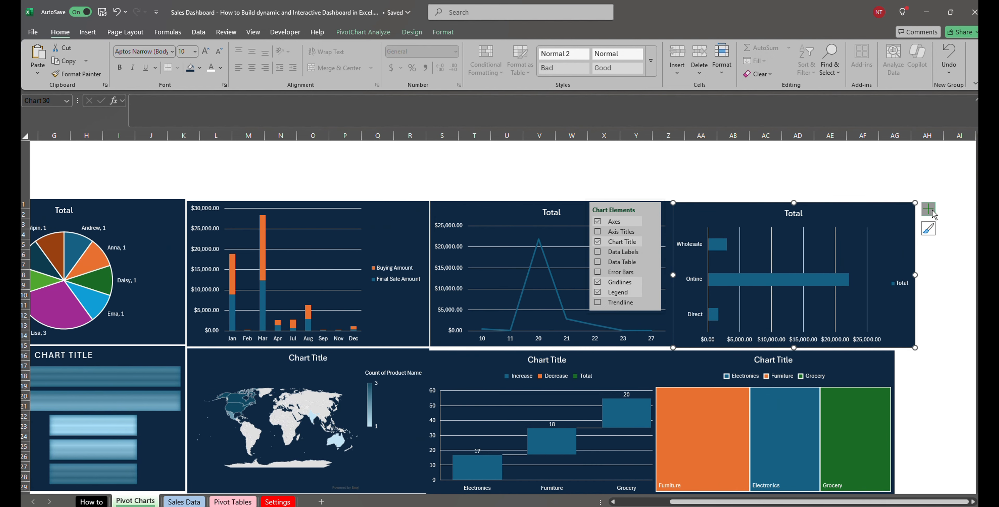
{"action": "left_click", "coordinate": [599, 294]}
- Turn on data labels for the funnel chart
{"action": "left_click_drag", "start_coordinate": [834, 502], "coordinate": [781, 502]}
{"action": "scroll", "coordinate": [247, 371], "scroll_direction": "down", "scroll_amount": 1}
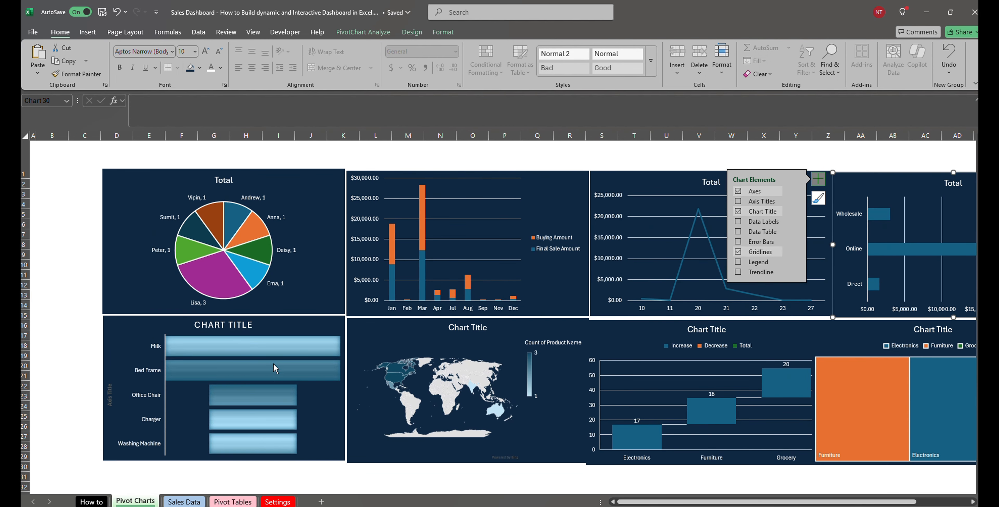
{"action": "left_click", "coordinate": [296, 342]}
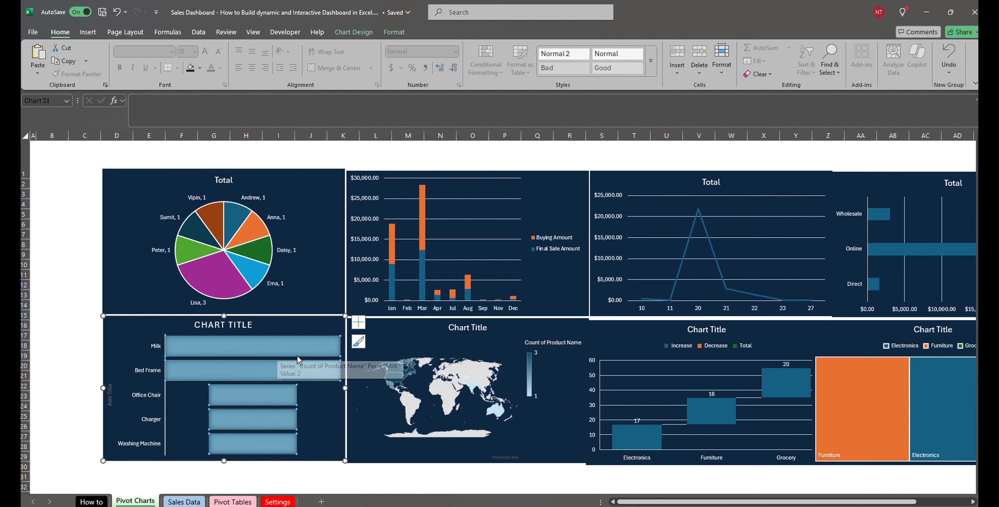
{"action": "left_click", "coordinate": [358, 322]}
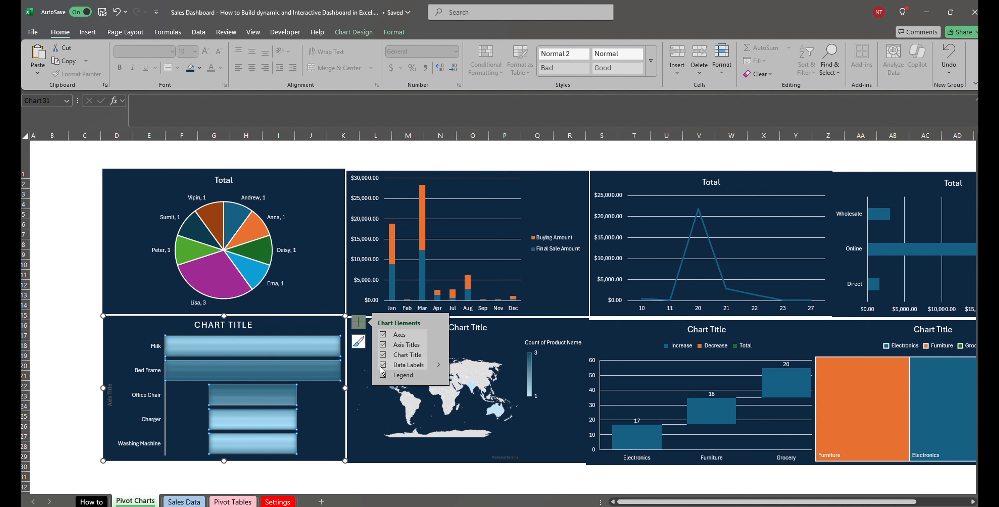
{"action": "left_click", "coordinate": [384, 365]}
- Format the funnel chart's data labels in white at font size 12
{"action": "left_click", "coordinate": [253, 346]}
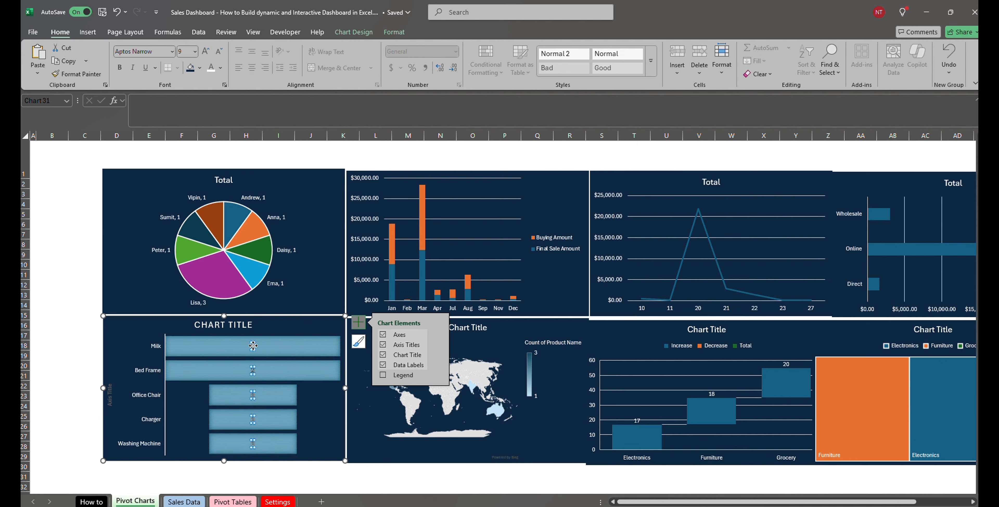
{"action": "left_click", "coordinate": [195, 52]}
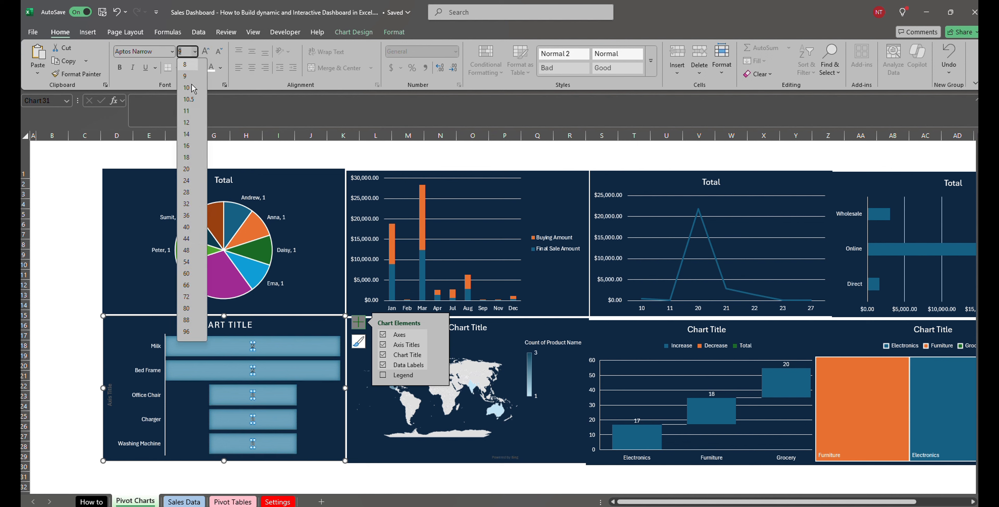
{"action": "left_click", "coordinate": [190, 126]}
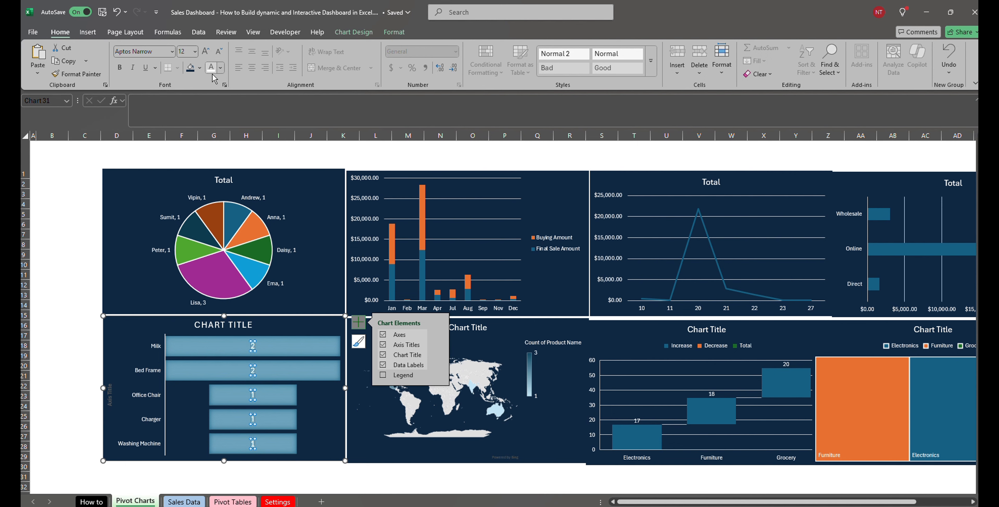
- Recolour the world map chart in purple shades and show data labels on its countries
{"action": "left_click", "coordinate": [557, 410]}
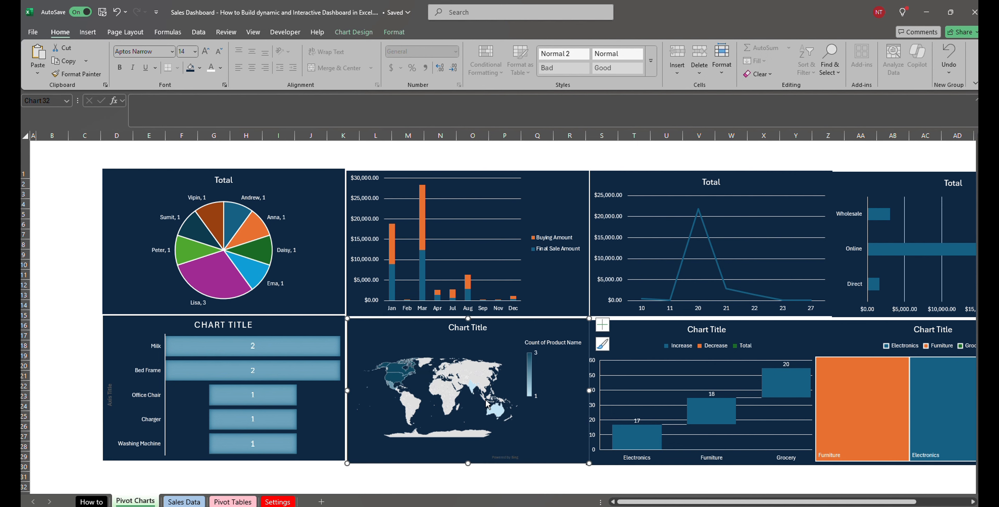
- Change the pie chart's title to "Sales Count - Product Name"
{"action": "double_click", "coordinate": [224, 180]}
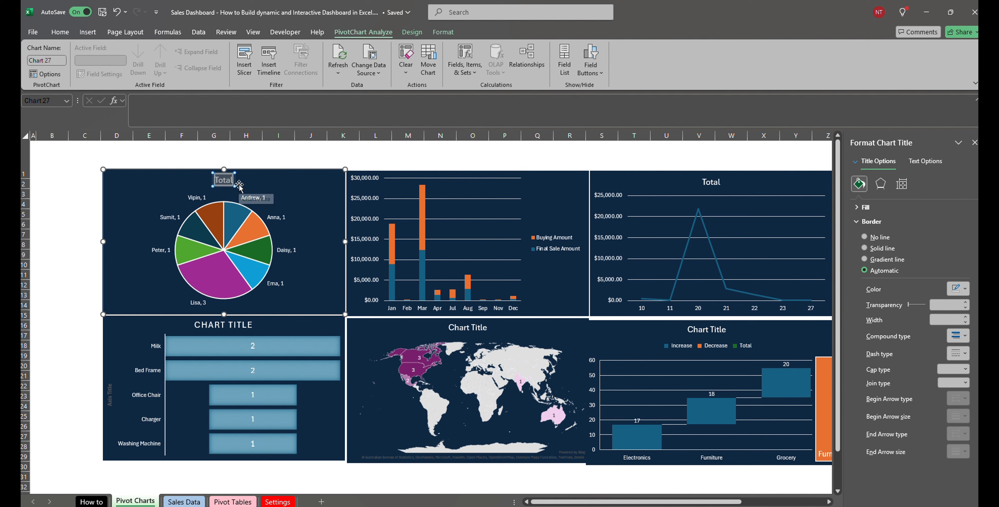
{"action": "type", "text": "Sales Cou"}
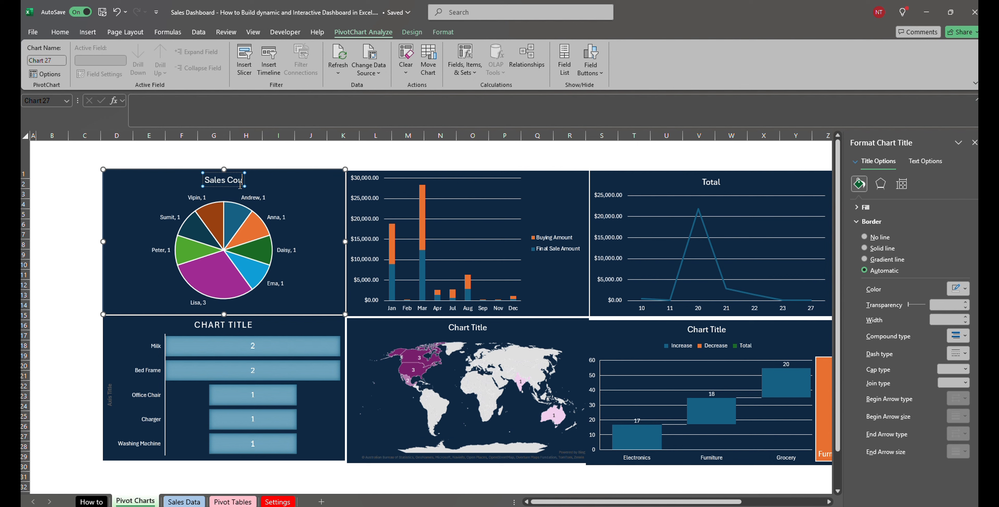
{"action": "type", "text": "nt - Product Name"}
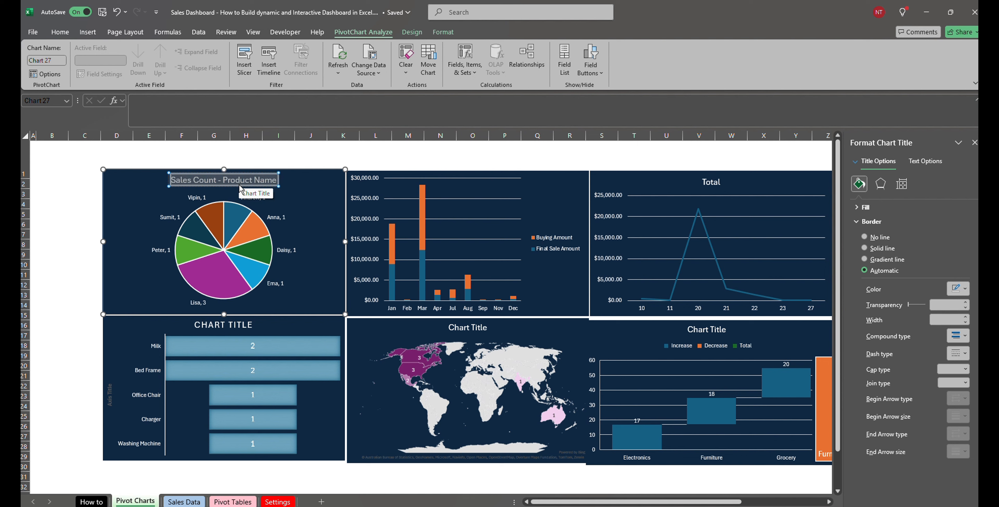
- Add a title to the Buying Amount and Final Sale Amount column chart and set it to "Buy Vs Sell"
{"action": "left_click", "coordinate": [514, 195]}
{"action": "left_click", "coordinate": [603, 178]}
{"action": "left_click", "coordinate": [627, 211]}
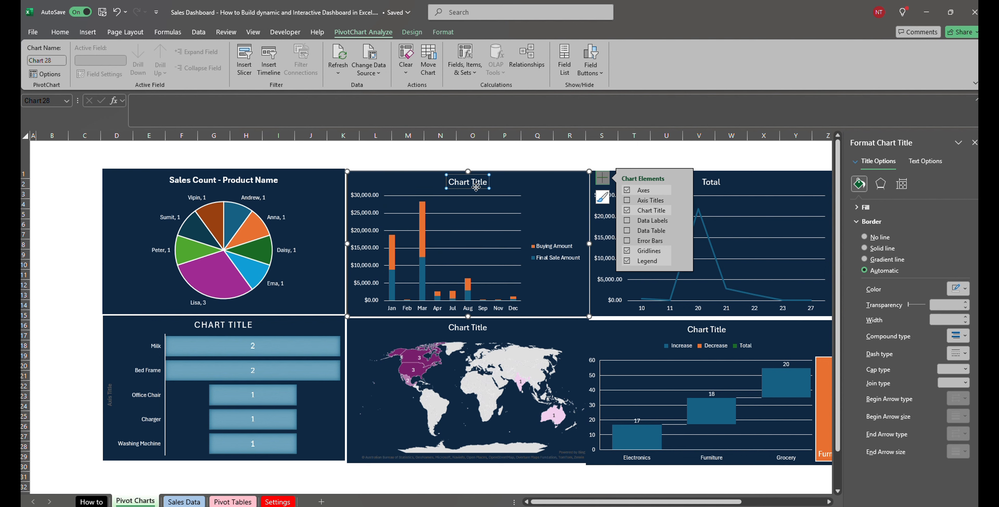
{"action": "double_click", "coordinate": [476, 182]}
{"action": "key", "text": "BackSpace"}
{"action": "key", "text": "ctrl+a"}
{"action": "type", "text": "Buy V"}
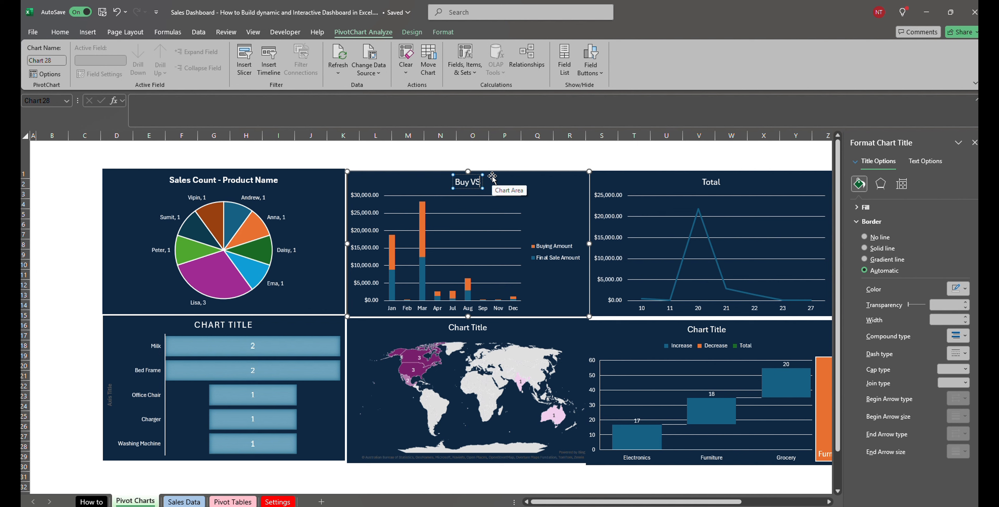
{"action": "type", "text": "s Sell"}
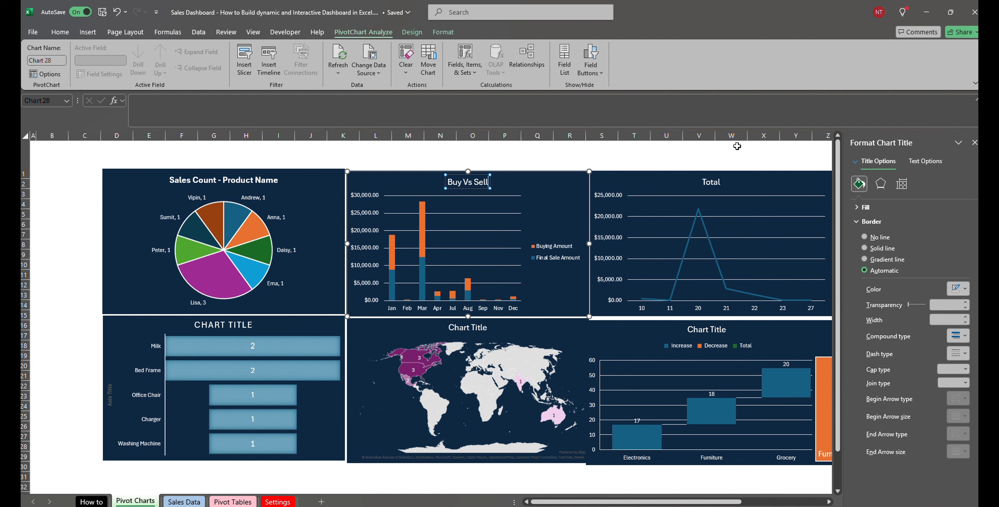
- Change the line chart's title to "Daily Sales trend"
{"action": "left_click", "coordinate": [737, 147]}
{"action": "left_click", "coordinate": [711, 182]}
{"action": "double_click", "coordinate": [713, 181]}
{"action": "type", "text": "Daily A"}
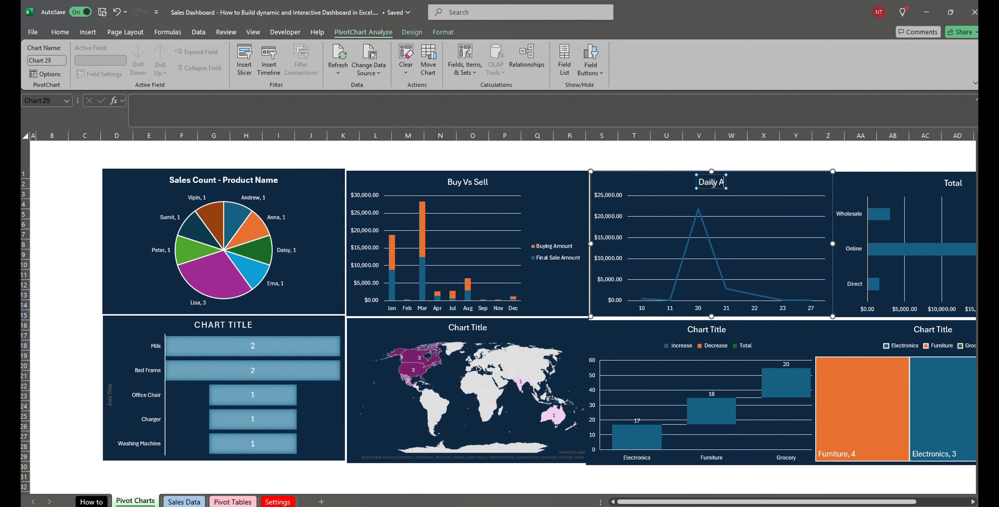
{"action": "key", "text": "BackSpace"}
{"action": "type", "text": "Sales trend"}
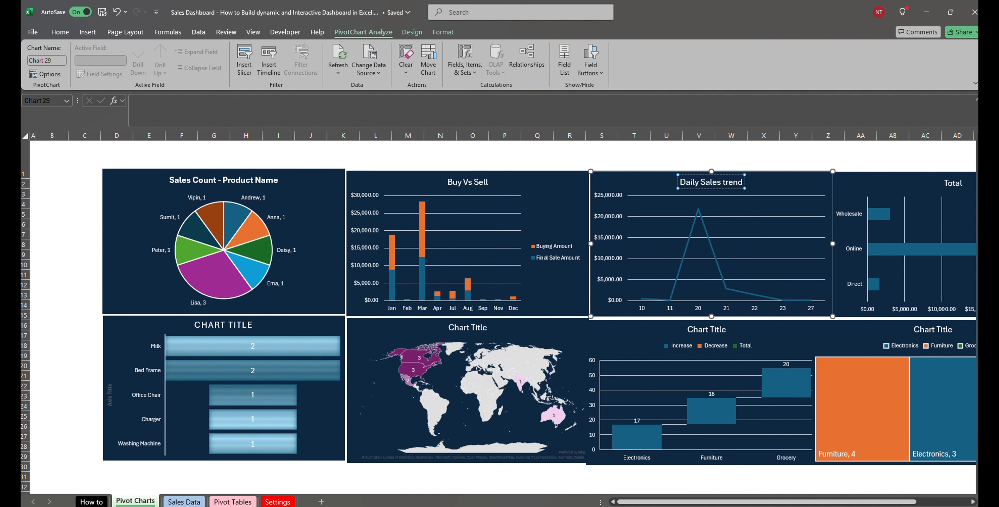
- Title the Wholesale/Online/Direct bar chart "Sales Type" and the funnel chart "Top 5 Items"
{"action": "double_click", "coordinate": [953, 183]}
{"action": "type", "text": "Sal"}
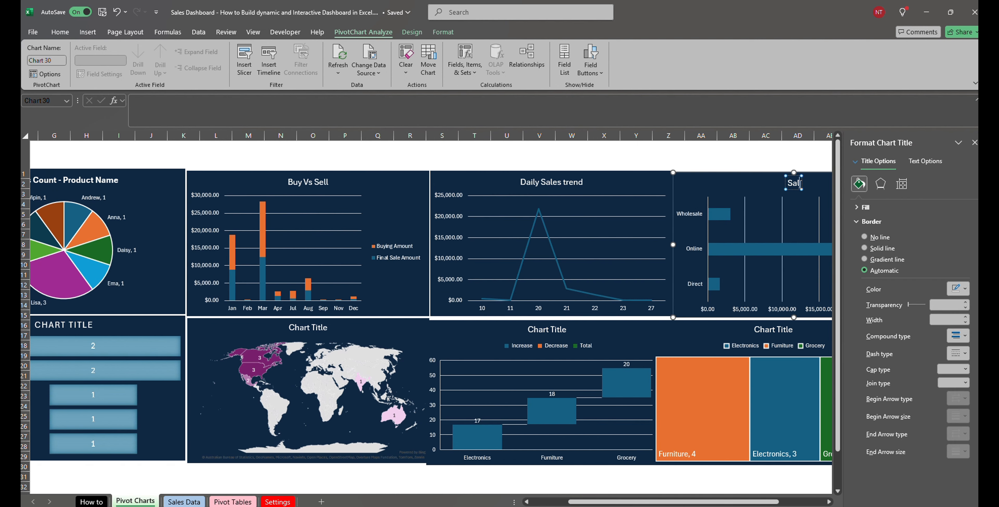
{"action": "type", "text": "es Type"}
{"action": "left_click", "coordinate": [52, 325]}
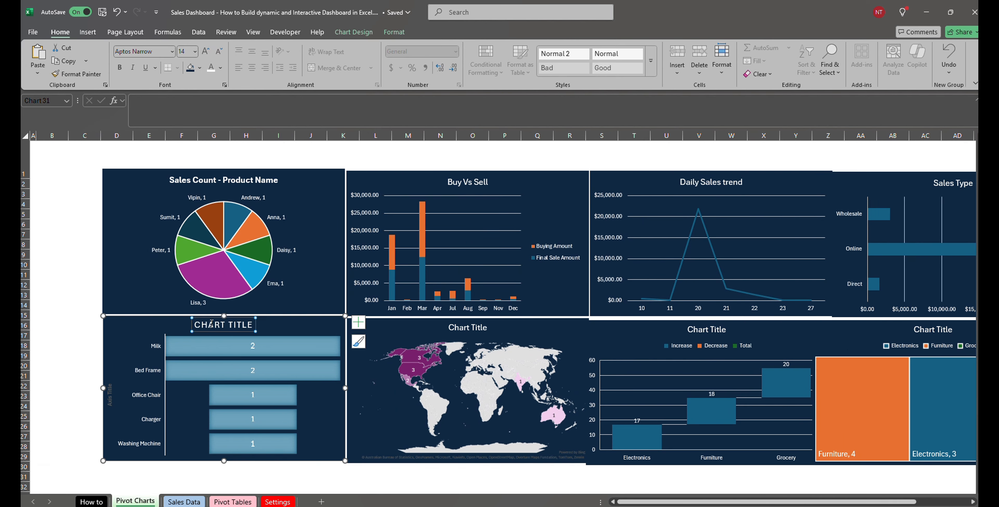
{"action": "triple_click", "coordinate": [211, 324]}
{"action": "type", "text": "Top 5 Items"}
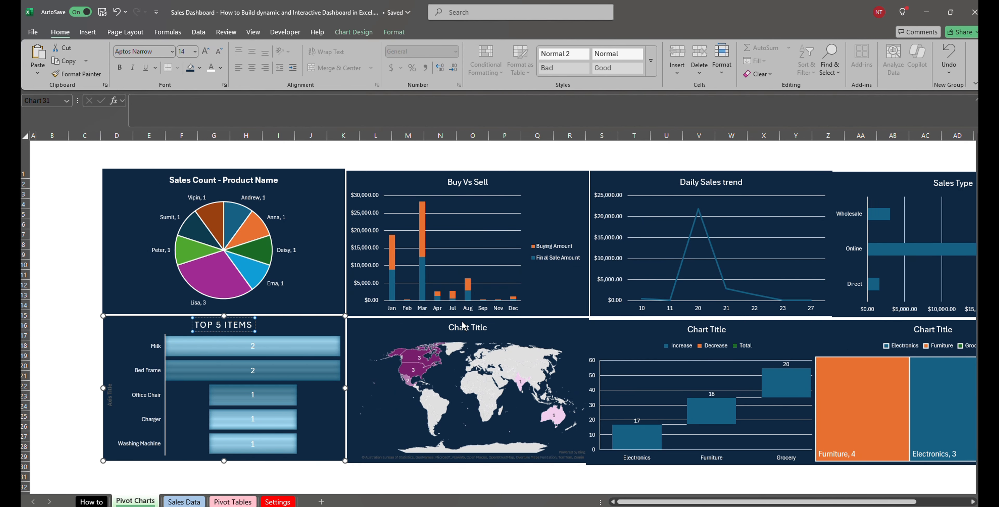
- Change the world map chart's title to "Sales by Region" and close the title formatting options
{"action": "double_click", "coordinate": [463, 327]}
{"action": "triple_click", "coordinate": [464, 327]}
{"action": "type", "text": "Sales by Reg"}
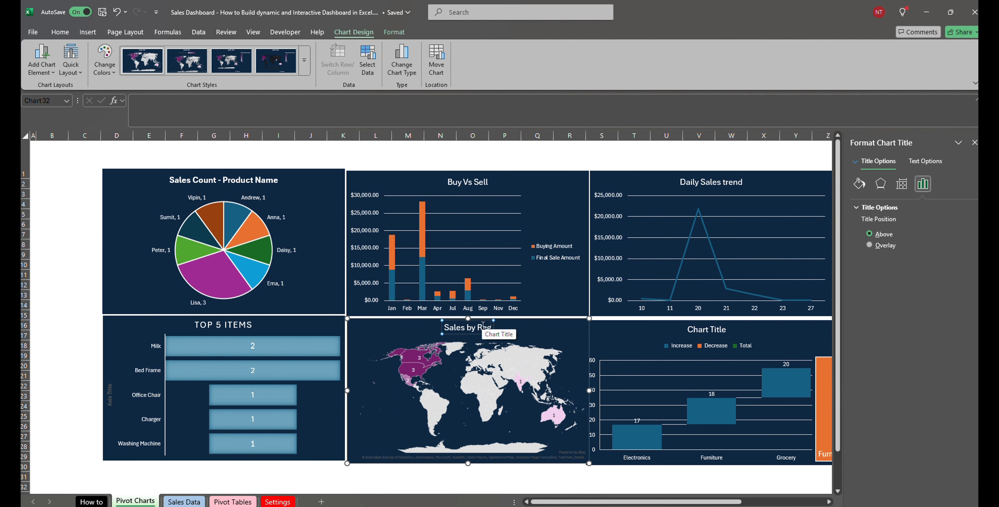
{"action": "type", "text": "ion"}
{"action": "left_click", "coordinate": [975, 143]}
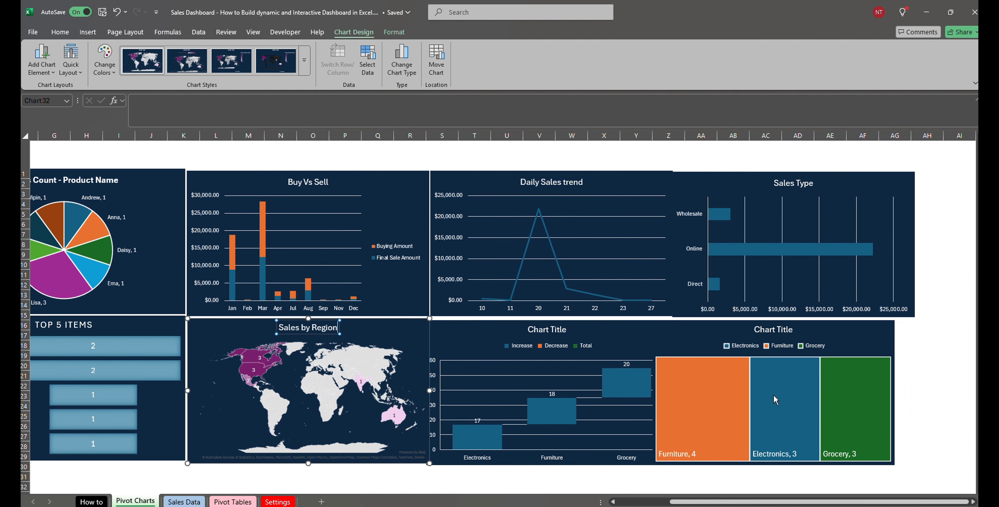
- Change the waterfall chart's title to "Catgeories - Quantity Sold"
{"action": "left_click", "coordinate": [547, 329]}
{"action": "double_click", "coordinate": [540, 329]}
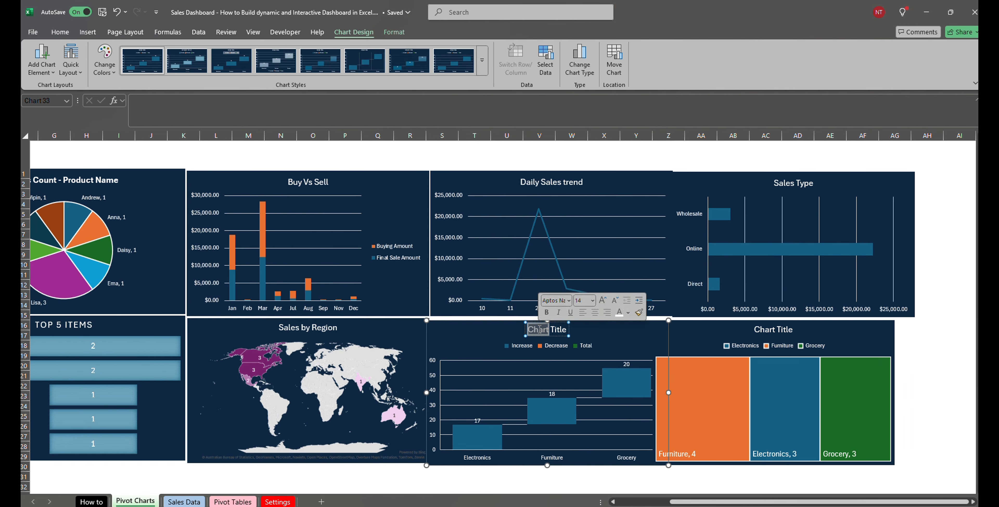
{"action": "key", "text": "shift+Right"}
{"action": "key", "text": "shift+Right"}
{"action": "type", "text": "Catgeories - Prodc"}
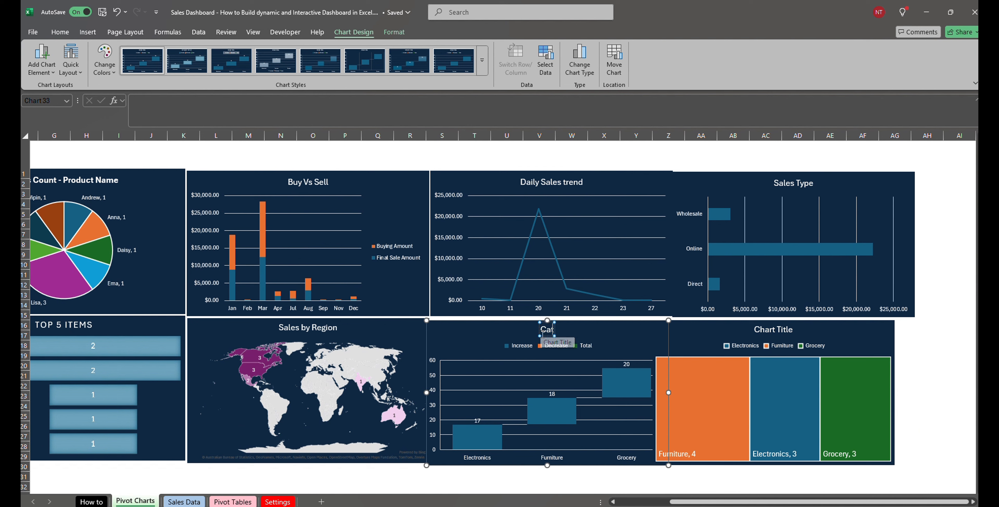
{"action": "key", "text": "BackSpace"}
{"action": "key", "text": "BackSpace"}
{"action": "key", "text": "BackSpace"}
{"action": "key", "text": "BackSpace"}
{"action": "key", "text": "BackSpace"}
{"action": "type", "text": "Quantity Sold"}
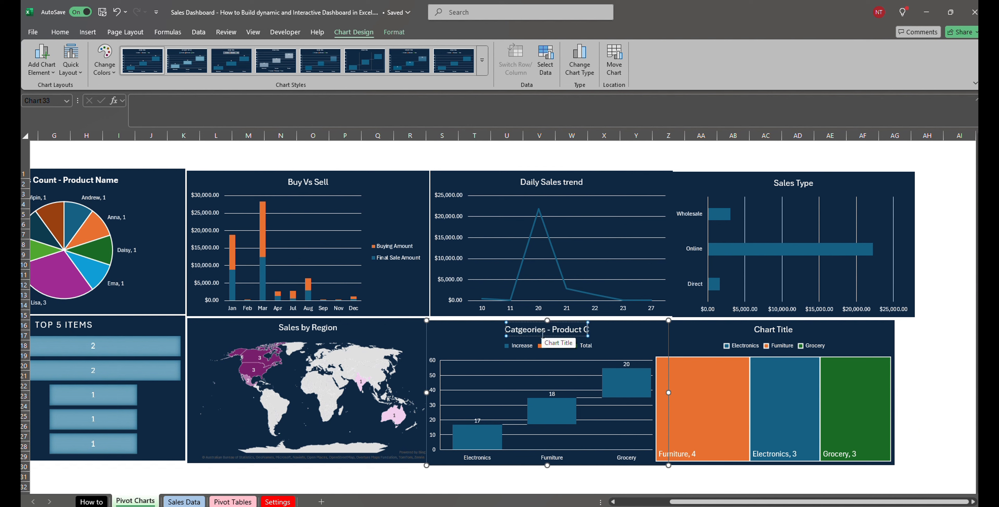
- Change the treemap chart's title to "Category Counts"
{"action": "triple_click", "coordinate": [775, 330]}
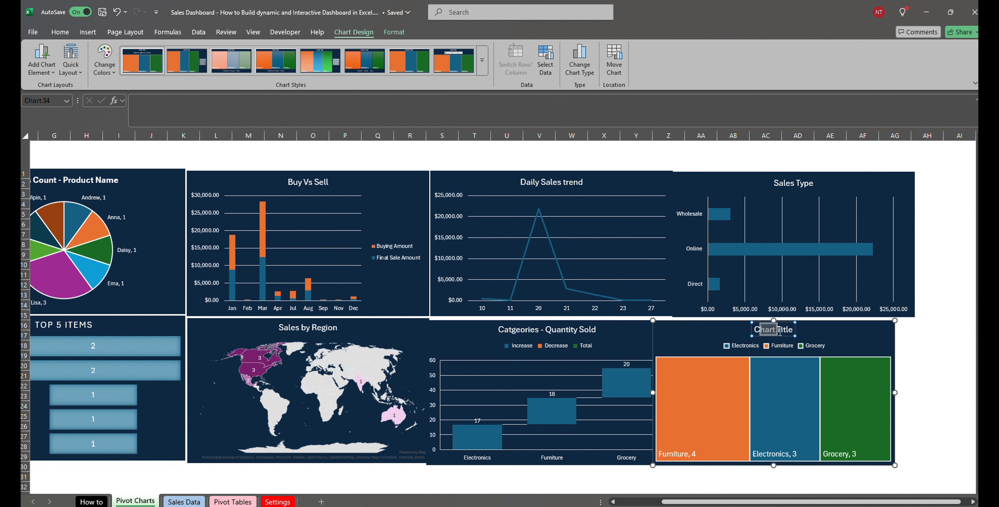
{"action": "type", "text": "Category Counts"}
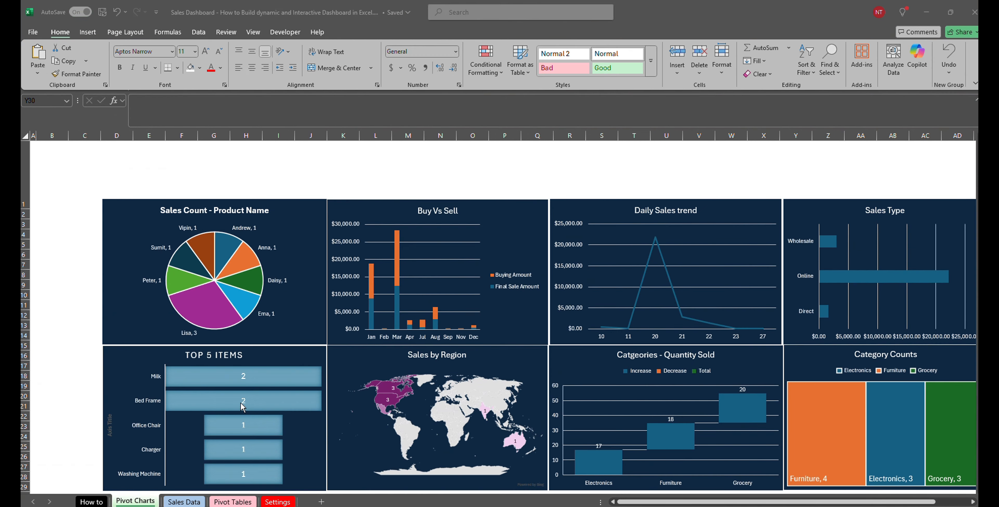
- Change the funnel chart's data range to the pivot table cells O4:P9 on the Pivot Tables sheet
{"action": "left_click", "coordinate": [246, 418]}
{"action": "left_click", "coordinate": [248, 419]}
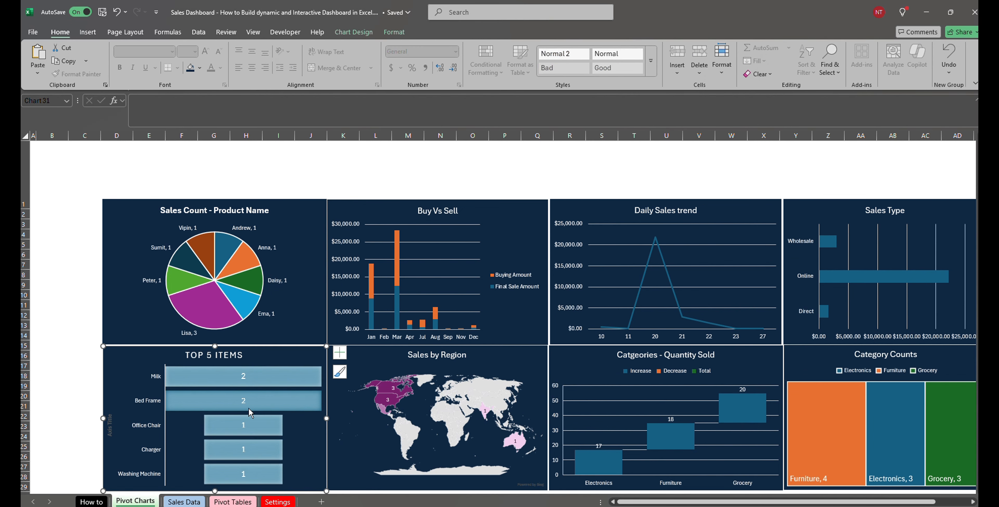
{"action": "right_click", "coordinate": [248, 409]}
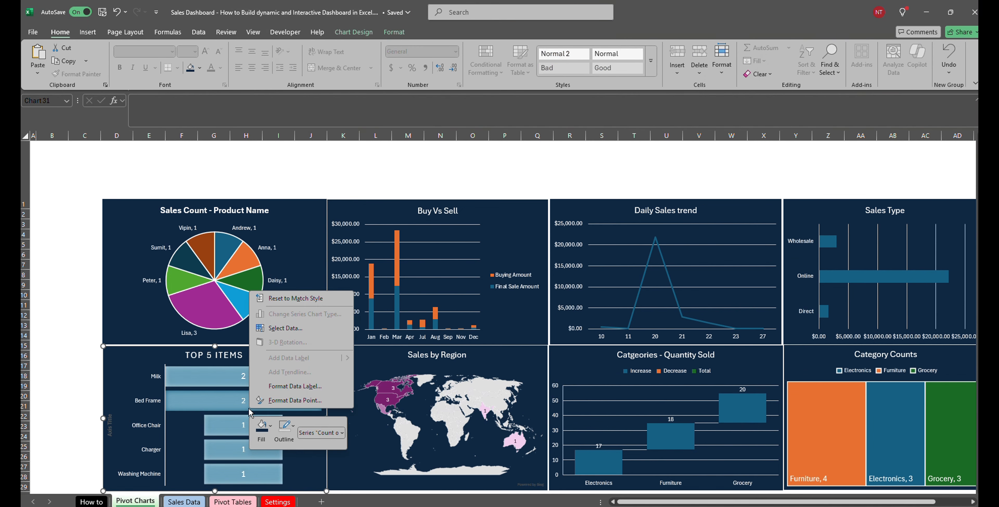
{"action": "left_click", "coordinate": [294, 330]}
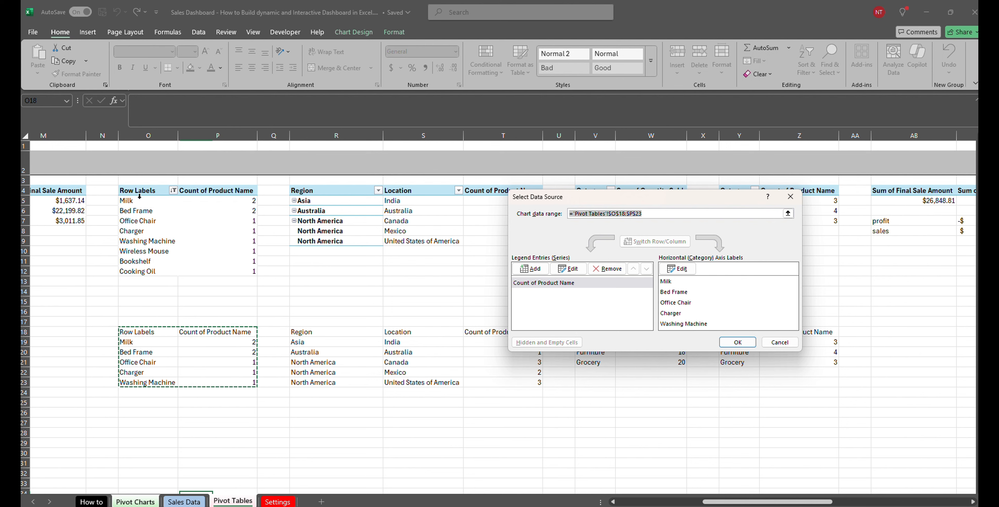
{"action": "left_click_drag", "start_coordinate": [139, 194], "coordinate": [221, 240]}
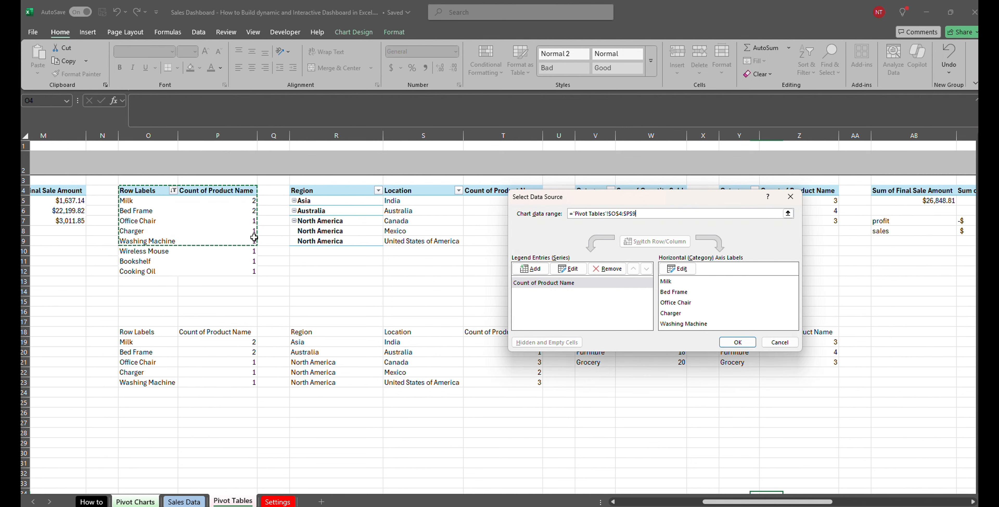
{"action": "left_click", "coordinate": [737, 343]}
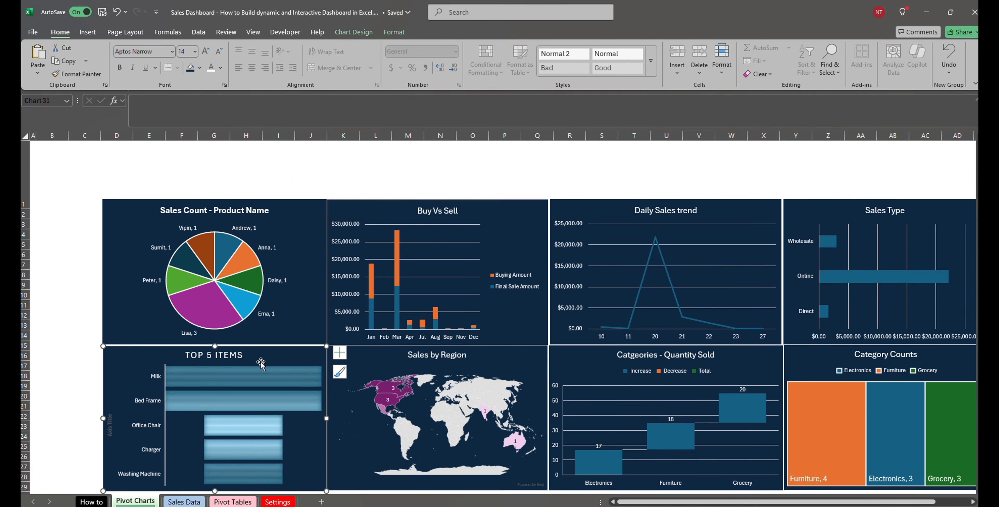
- Show data labels on the funnel chart again and set their font size to 12
{"action": "left_click", "coordinate": [340, 353]}
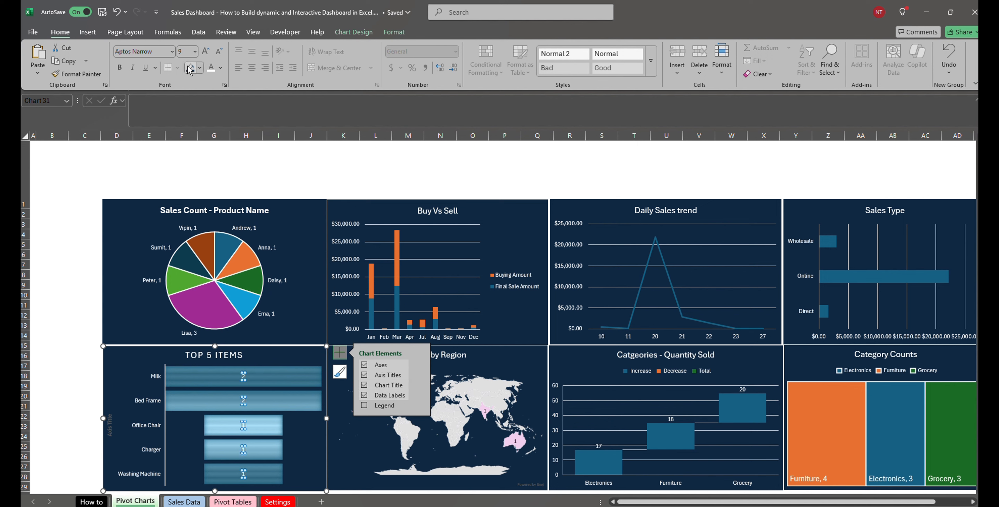
{"action": "left_click", "coordinate": [195, 51]}
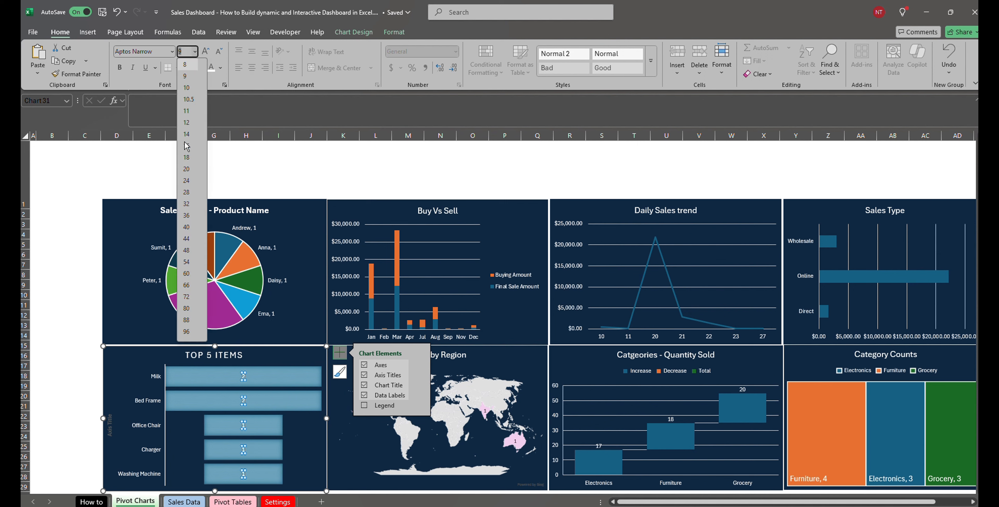
{"action": "left_click", "coordinate": [188, 128]}
- Change the world map chart's data range to the pivot table cells R4:T9 on the Pivot Tables sheet
{"action": "left_click", "coordinate": [449, 432]}
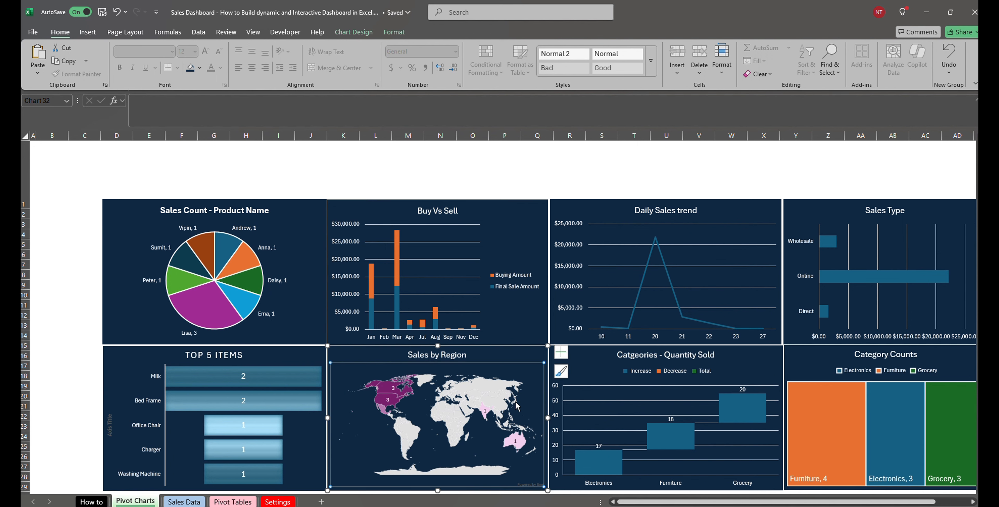
{"action": "right_click", "coordinate": [468, 402]}
{"action": "left_click", "coordinate": [503, 457]}
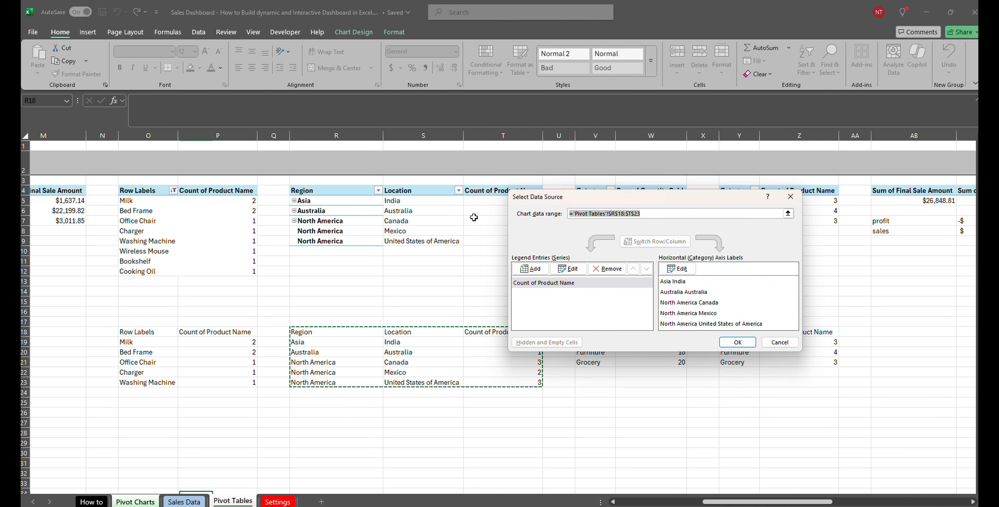
{"action": "left_click_drag", "start_coordinate": [314, 192], "coordinate": [496, 243]}
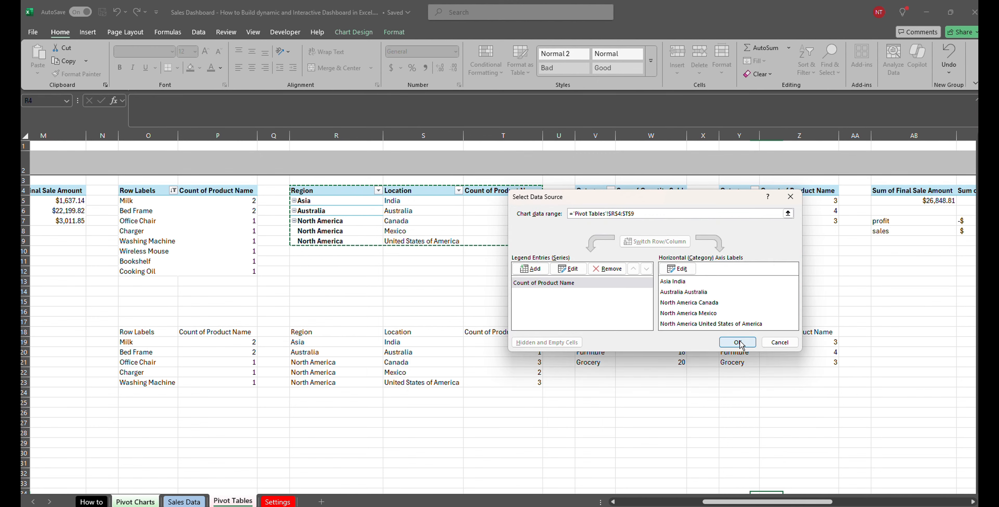
{"action": "left_click", "coordinate": [738, 340]}
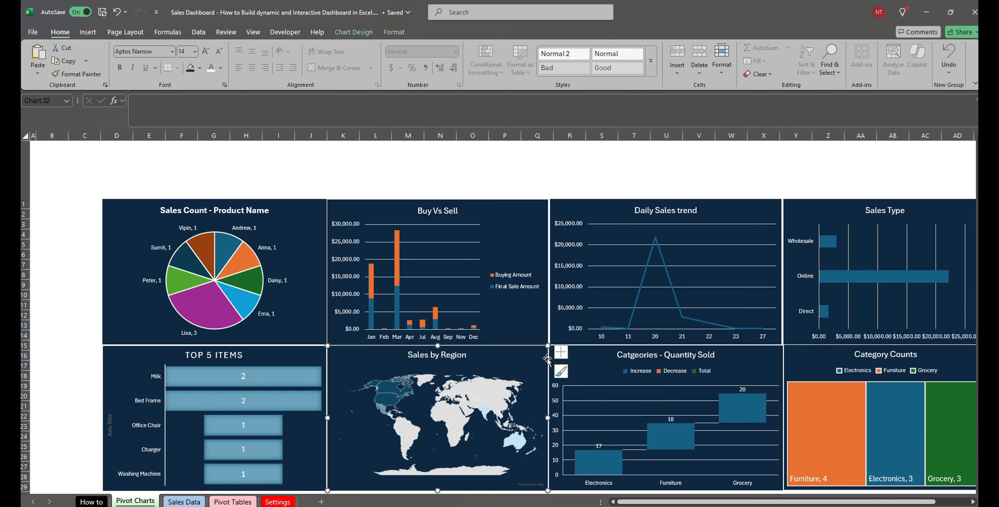
- Turn data labels back on for the countries in the Sales by Region map
{"action": "left_click", "coordinate": [561, 353]}
{"action": "left_click", "coordinate": [587, 376]}
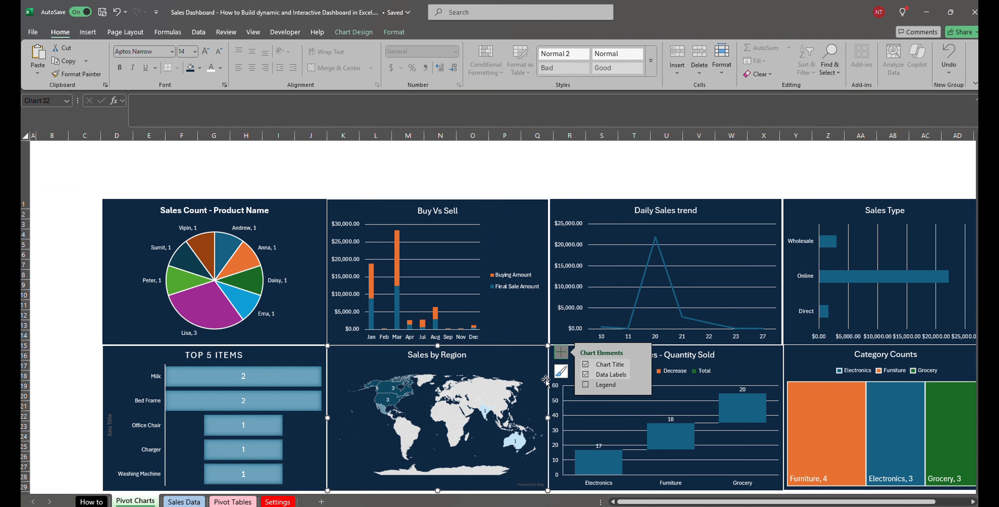
{"action": "left_click", "coordinate": [395, 387]}
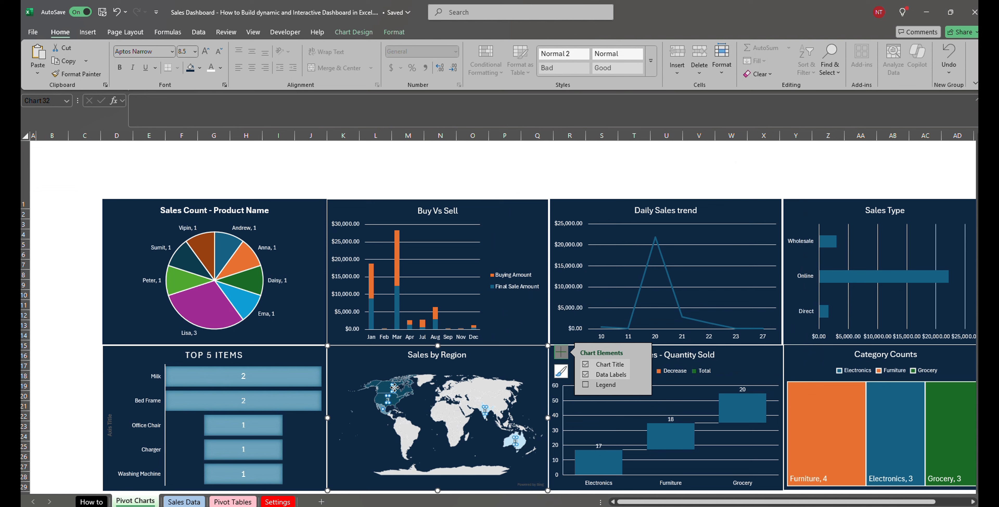
{"action": "left_click", "coordinate": [408, 395]}
- Recolour the map's data series with light purple for the lowest value and dark purple for the highest value
{"action": "right_click", "coordinate": [406, 392]}
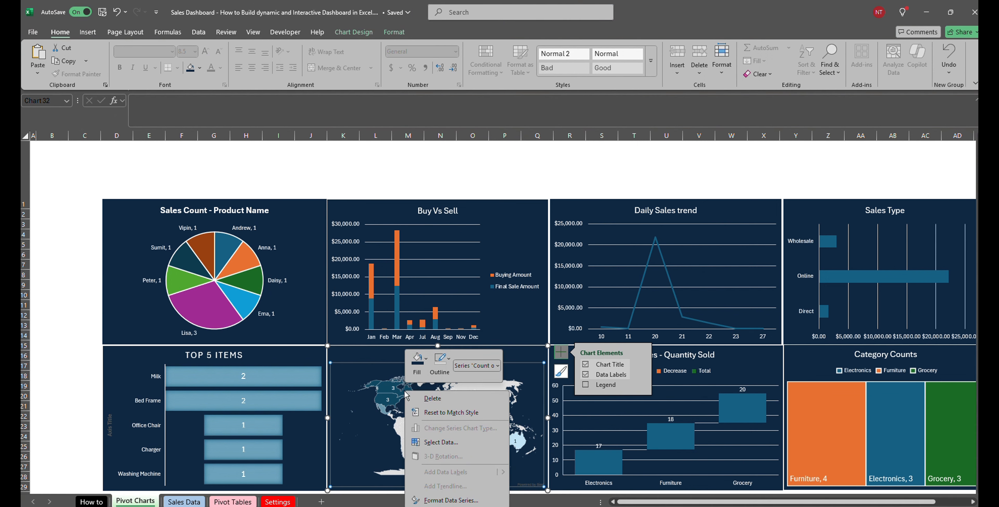
{"action": "left_click", "coordinate": [438, 501]}
{"action": "left_click", "coordinate": [865, 302]}
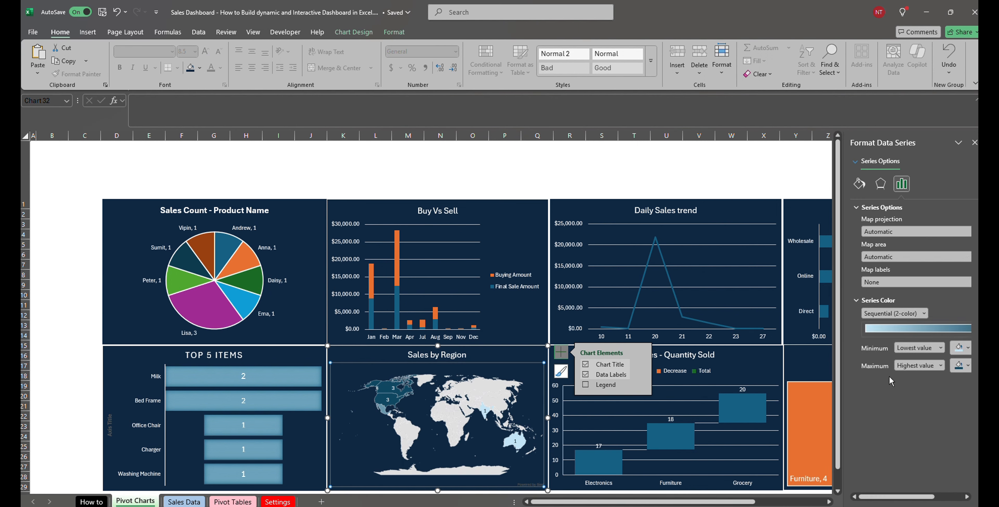
{"action": "left_click", "coordinate": [959, 348]}
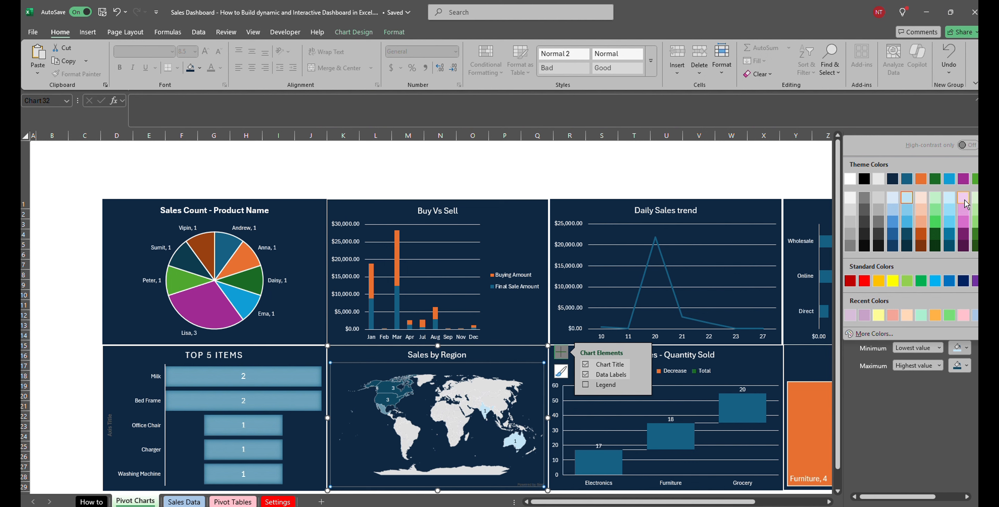
{"action": "left_click", "coordinate": [961, 214]}
{"action": "left_click", "coordinate": [959, 366]}
{"action": "left_click", "coordinate": [964, 263]}
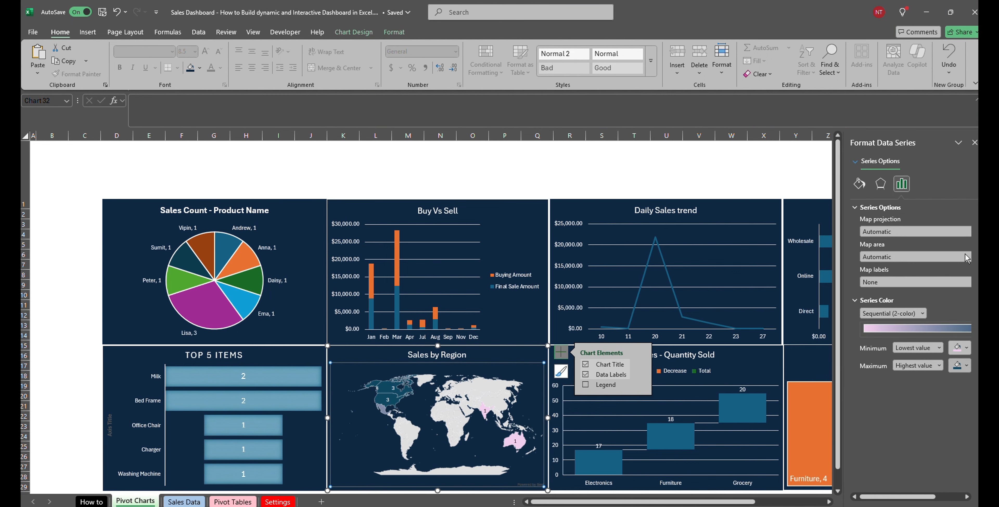
- Change the Categories - Quantity Sold waterfall chart's data range to the pivot table cells V4:W7 on the Pivot Tables sheet
{"action": "left_click", "coordinate": [975, 143]}
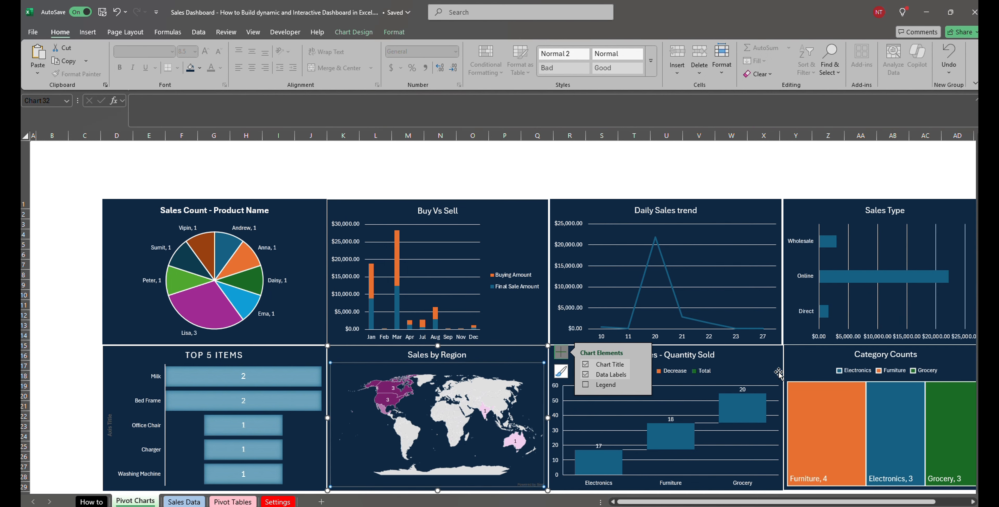
{"action": "left_click", "coordinate": [732, 370]}
{"action": "right_click", "coordinate": [668, 405]}
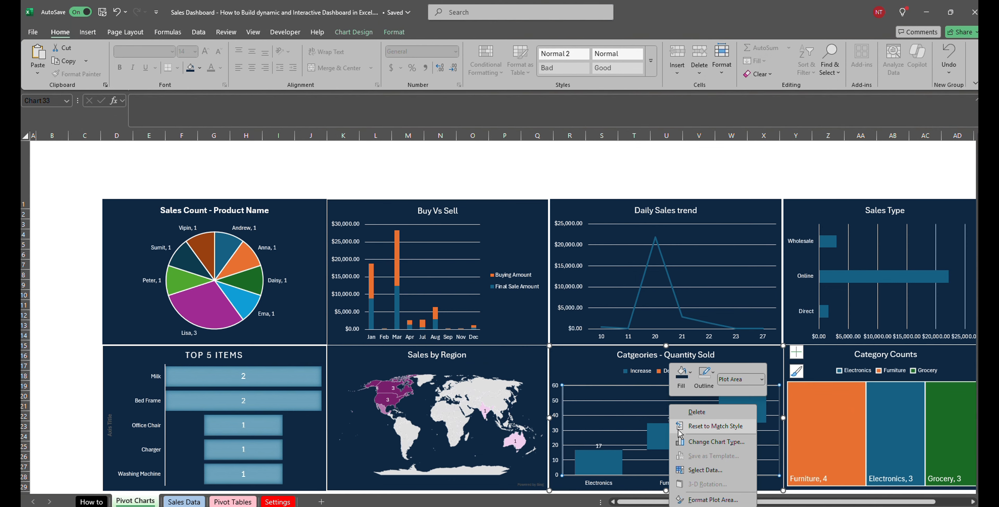
{"action": "left_click", "coordinate": [703, 469]}
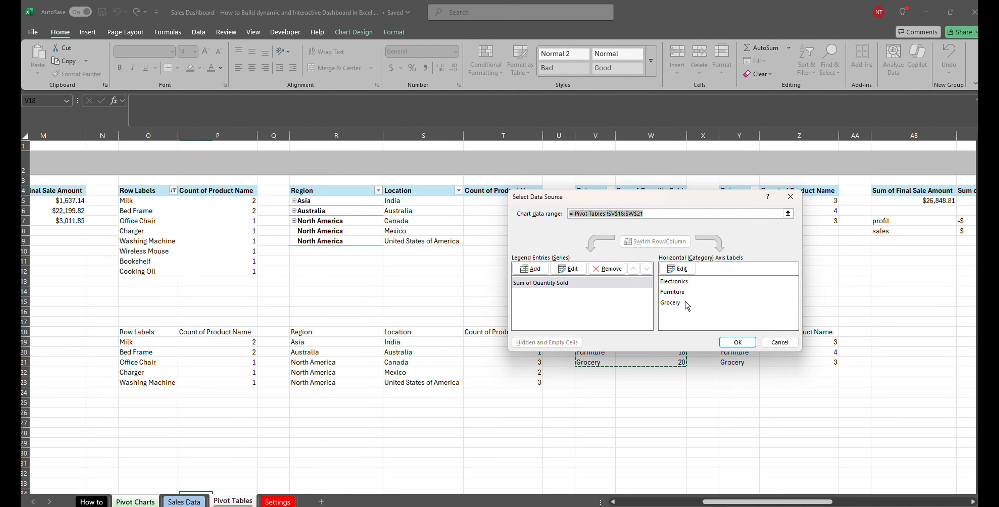
{"action": "left_click_drag", "start_coordinate": [663, 203], "coordinate": [329, 209]}
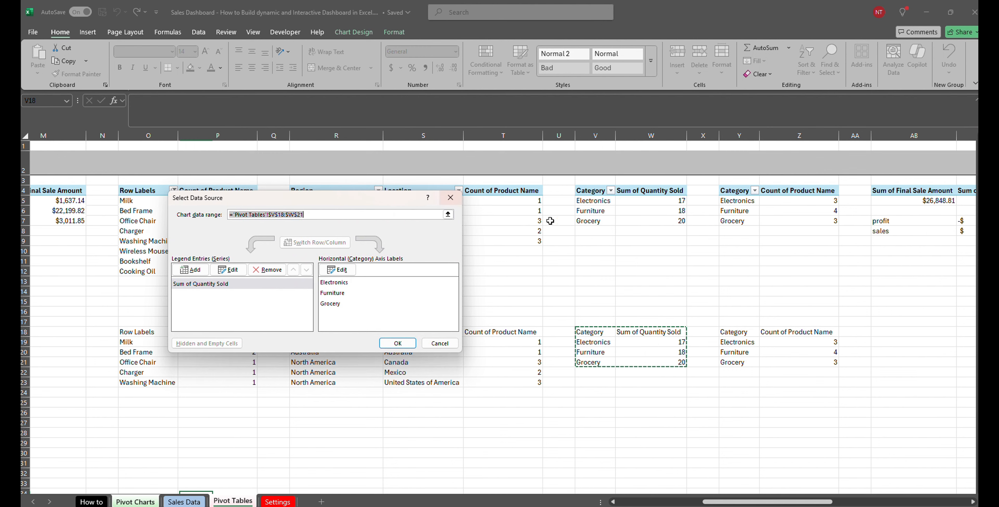
{"action": "left_click_drag", "start_coordinate": [582, 191], "coordinate": [621, 223]}
{"action": "left_click", "coordinate": [398, 343]}
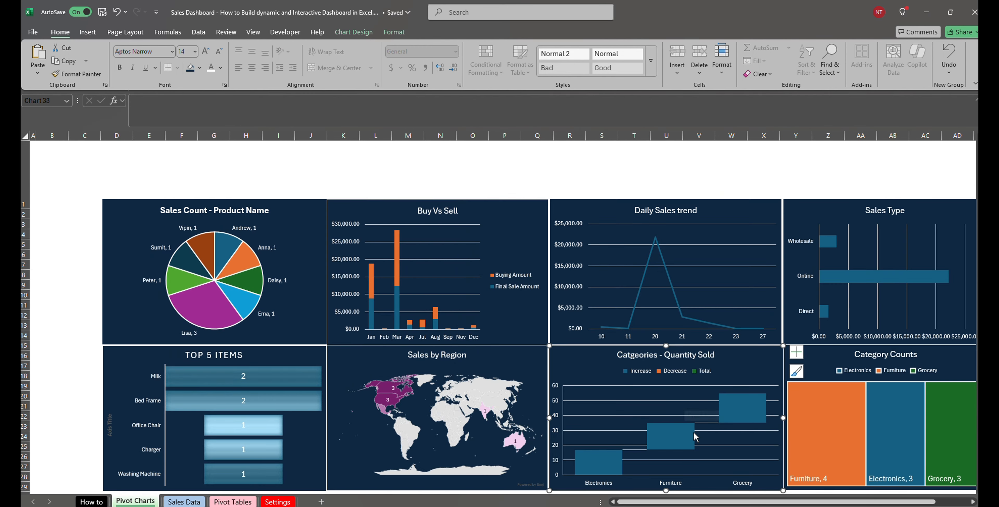
- Turn data labels back on for the waterfall chart's columns and increase their font size
{"action": "left_click", "coordinate": [670, 439]}
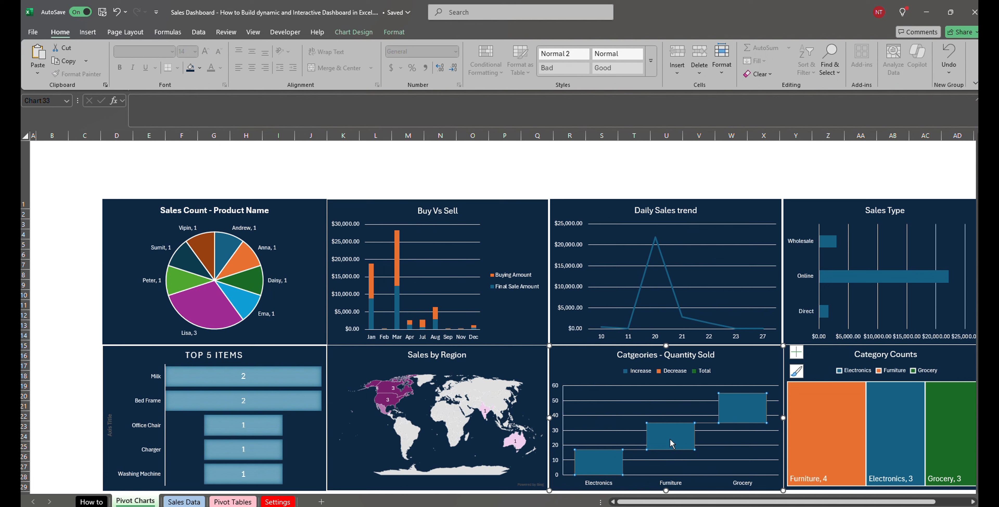
{"action": "left_click", "coordinate": [797, 353]}
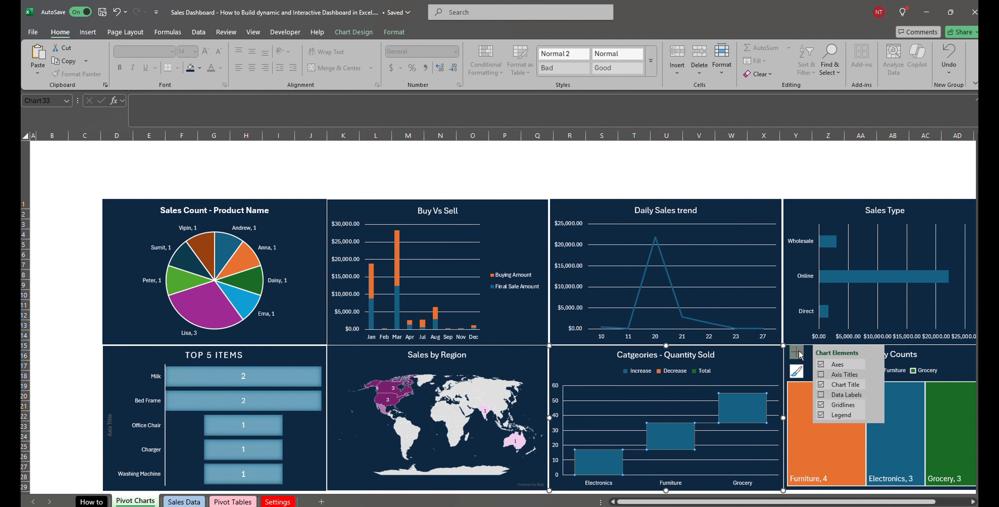
{"action": "left_click", "coordinate": [821, 395]}
{"action": "left_click", "coordinate": [601, 444]}
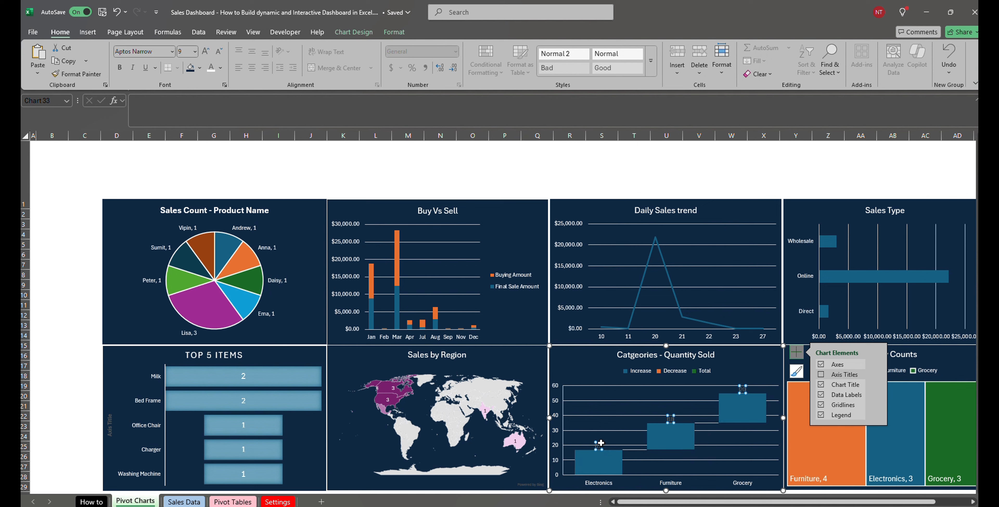
{"action": "left_click", "coordinate": [195, 51]}
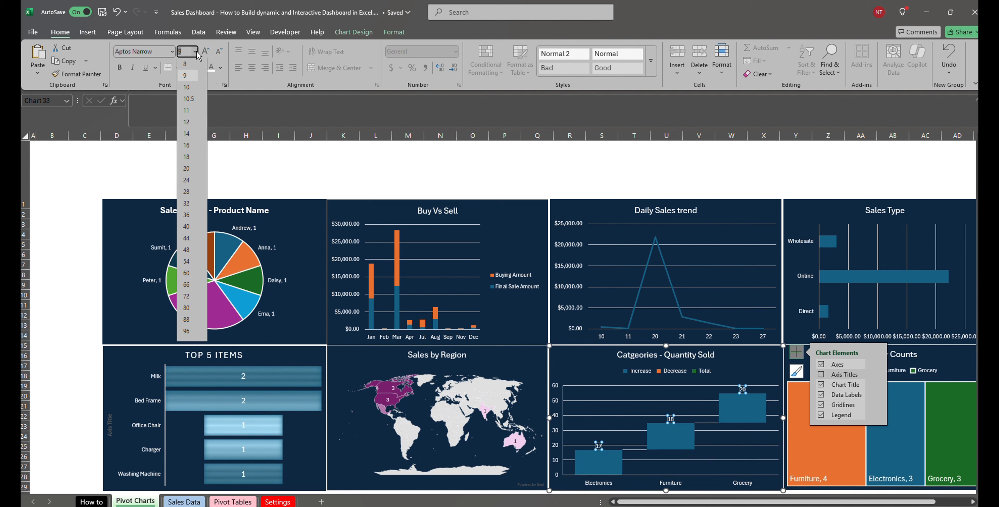
{"action": "left_click", "coordinate": [191, 130]}
- Change the Category Counts treemap's data range to the pivot table cells Y4:Z7 on the Pivot Tables sheet
{"action": "left_click", "coordinate": [903, 432]}
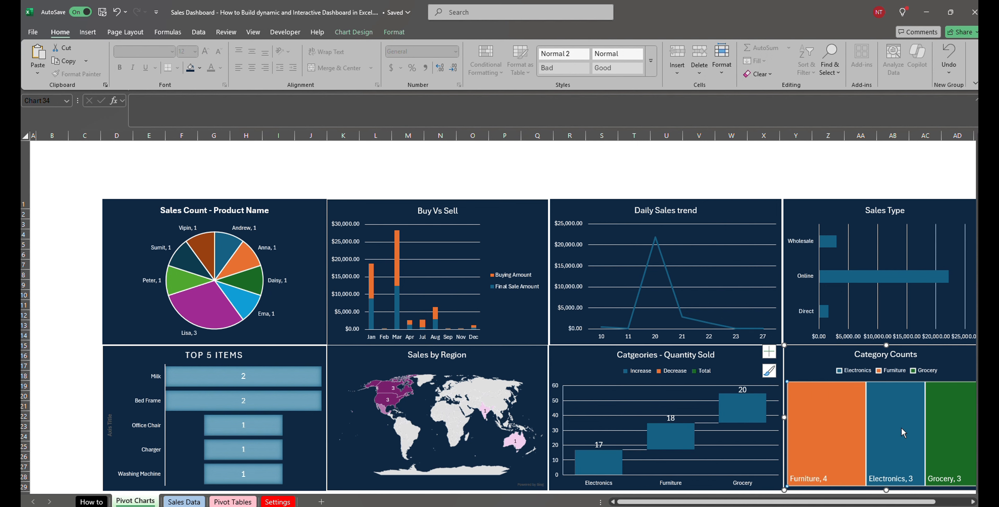
{"action": "left_click_drag", "start_coordinate": [852, 503], "coordinate": [886, 502]}
{"action": "left_click", "coordinate": [828, 430]}
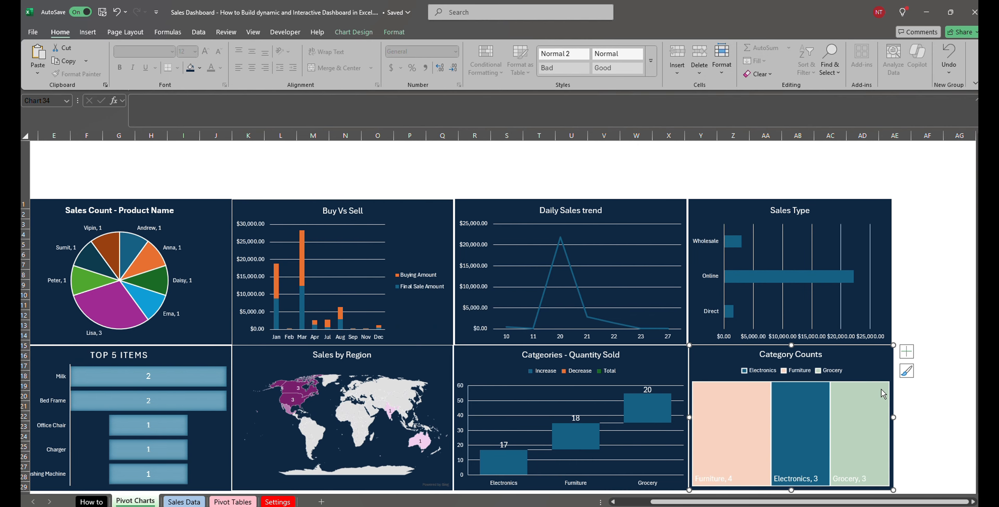
{"action": "right_click", "coordinate": [814, 412]}
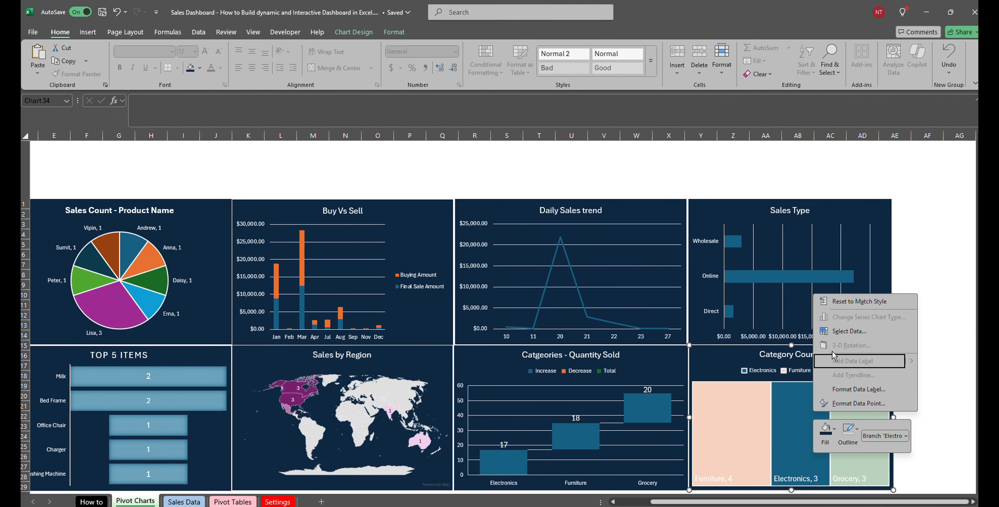
{"action": "left_click", "coordinate": [841, 335]}
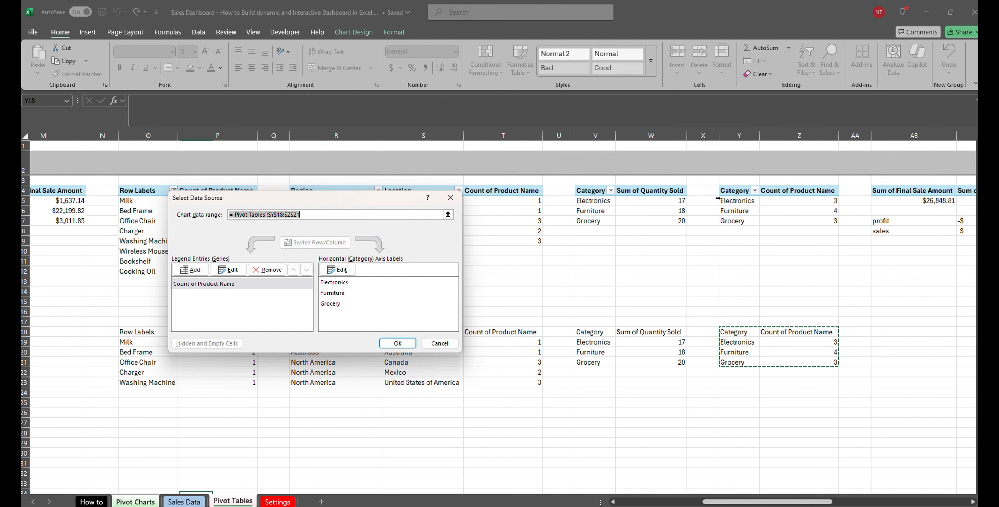
{"action": "left_click", "coordinate": [735, 189]}
{"action": "left_click_drag", "start_coordinate": [735, 189], "coordinate": [834, 221]}
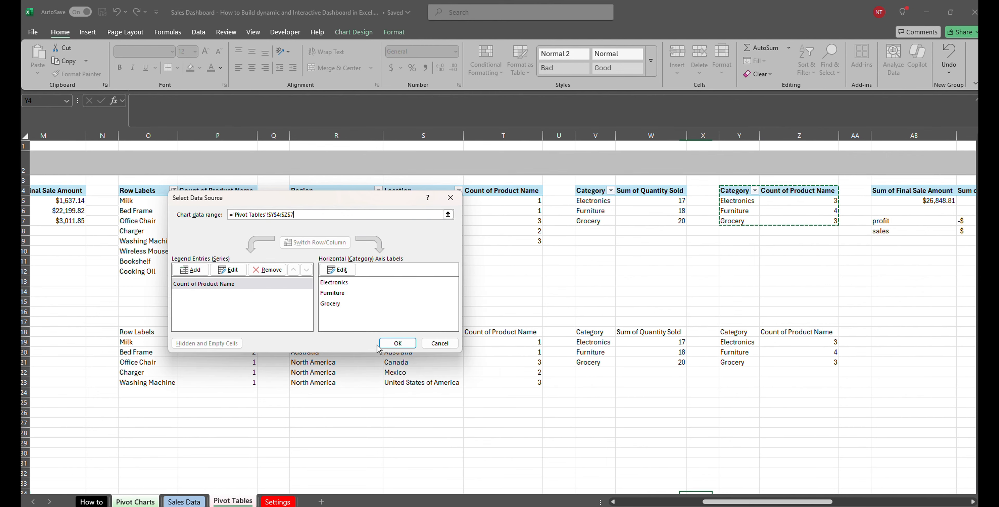
{"action": "left_click", "coordinate": [398, 343]}
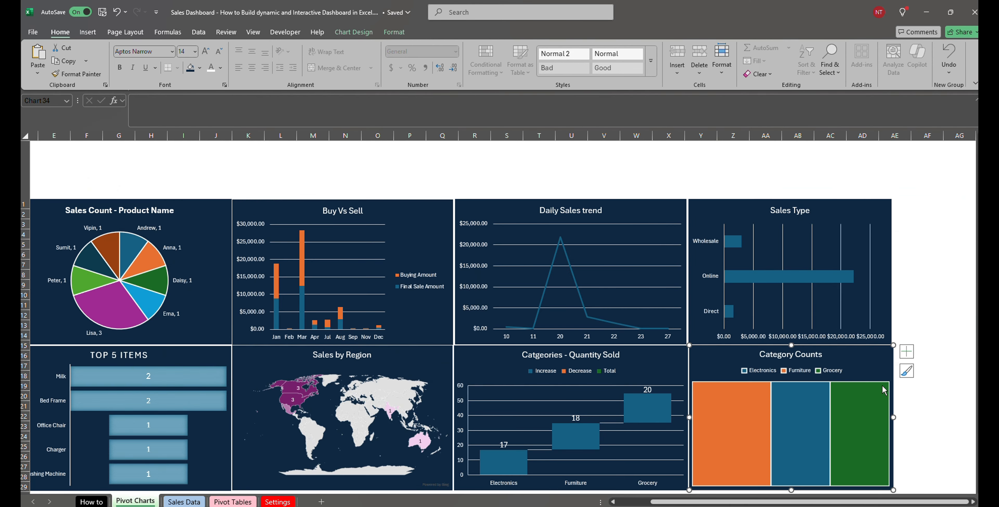
- Show data labels on the Category Counts treemap containing both the category name and the value
{"action": "left_click", "coordinate": [900, 355]}
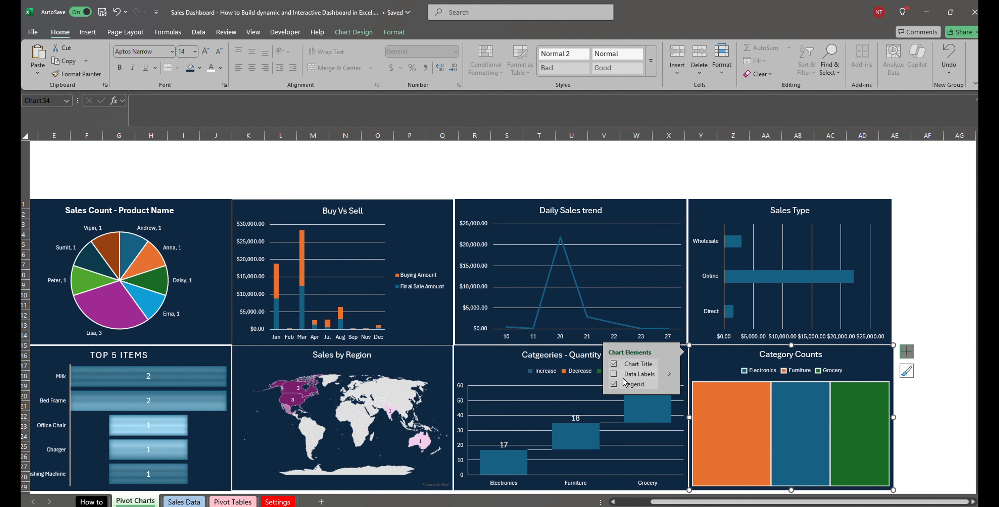
{"action": "left_click", "coordinate": [615, 375]}
{"action": "left_click", "coordinate": [669, 374]}
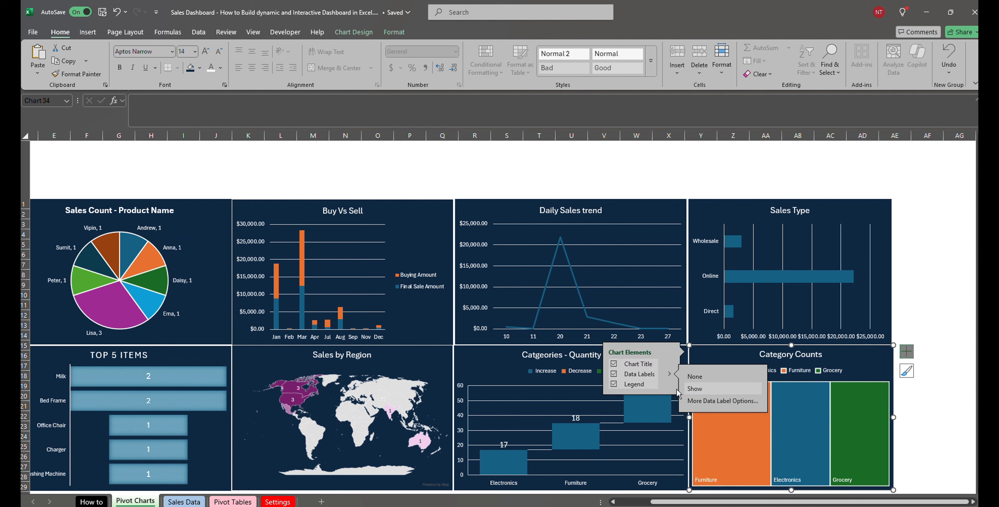
{"action": "left_click", "coordinate": [693, 401]}
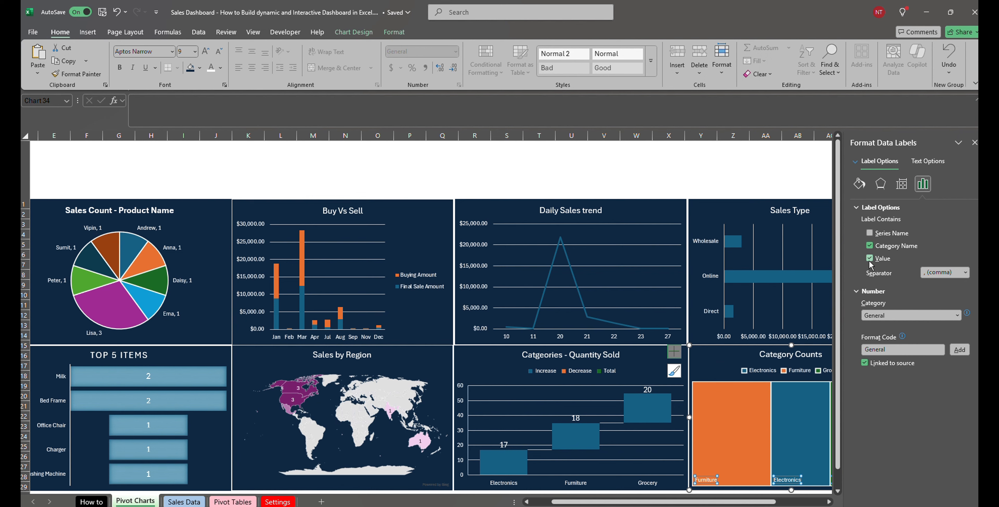
{"action": "left_click", "coordinate": [975, 143]}
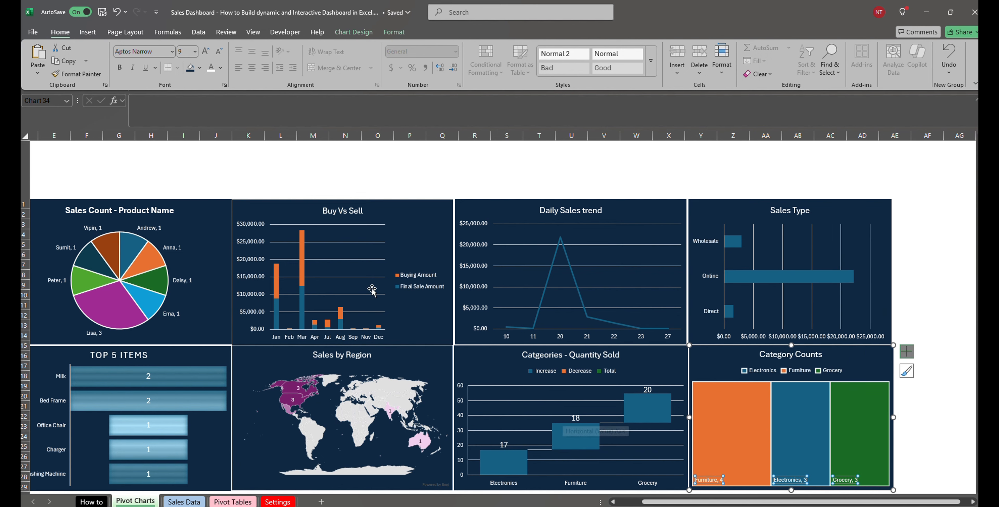
- Set the font size of the treemap's data labels to 12 and deselect the chart
{"action": "left_click", "coordinate": [195, 51]}
{"action": "left_click", "coordinate": [188, 139]}
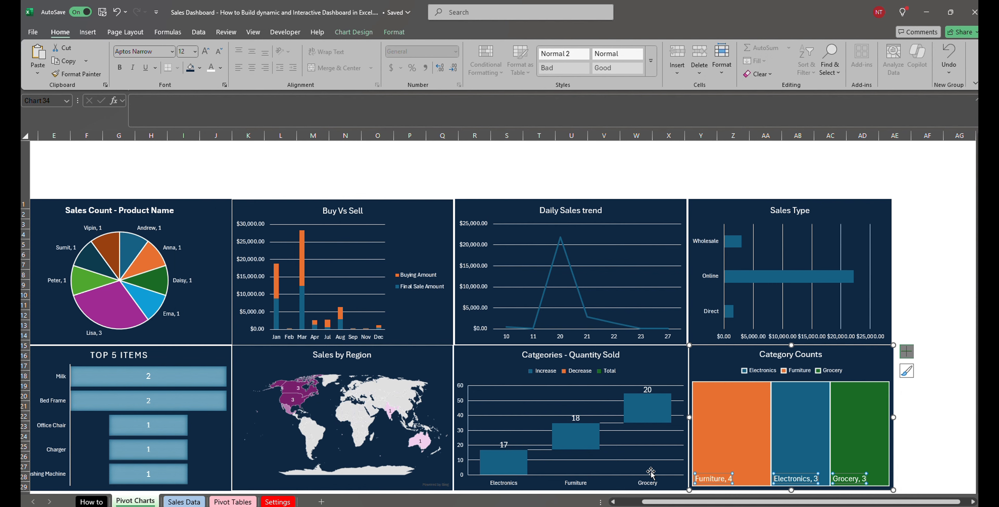
{"action": "scroll", "coordinate": [613, 458], "scroll_direction": "left", "scroll_amount": 4}
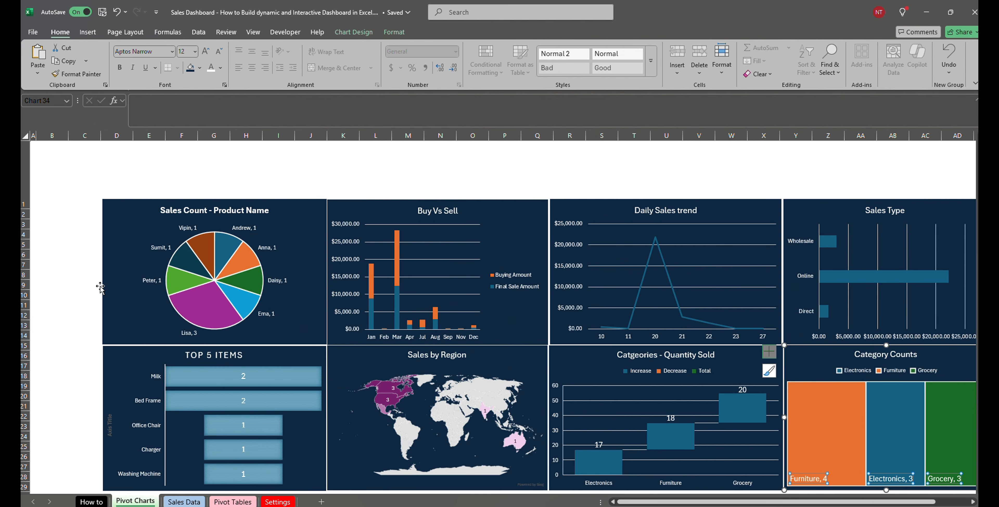
{"action": "left_click", "coordinate": [95, 277]}
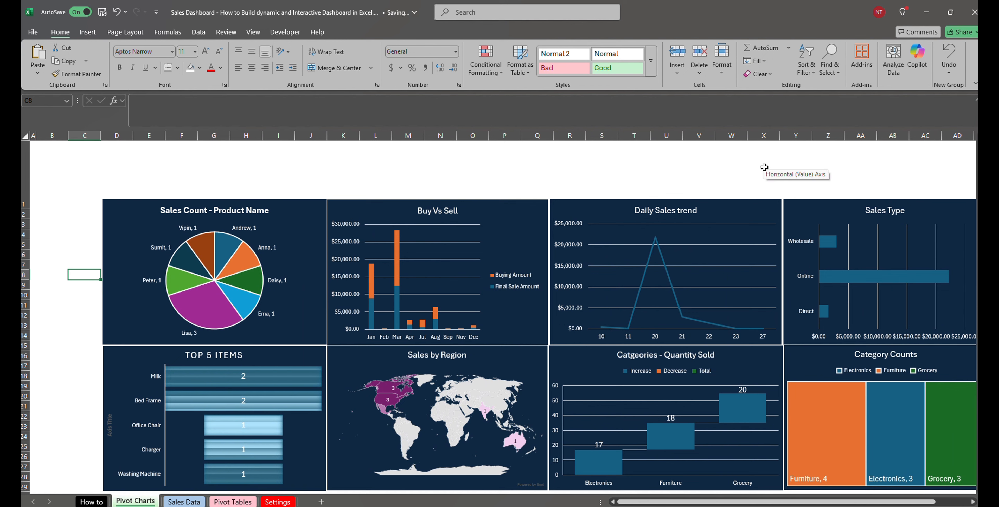
- Draw a rounded rectangle banner about 2.65 cm high and 49.95 cm wide across the blank area above the charts
{"action": "left_click", "coordinate": [88, 32]}
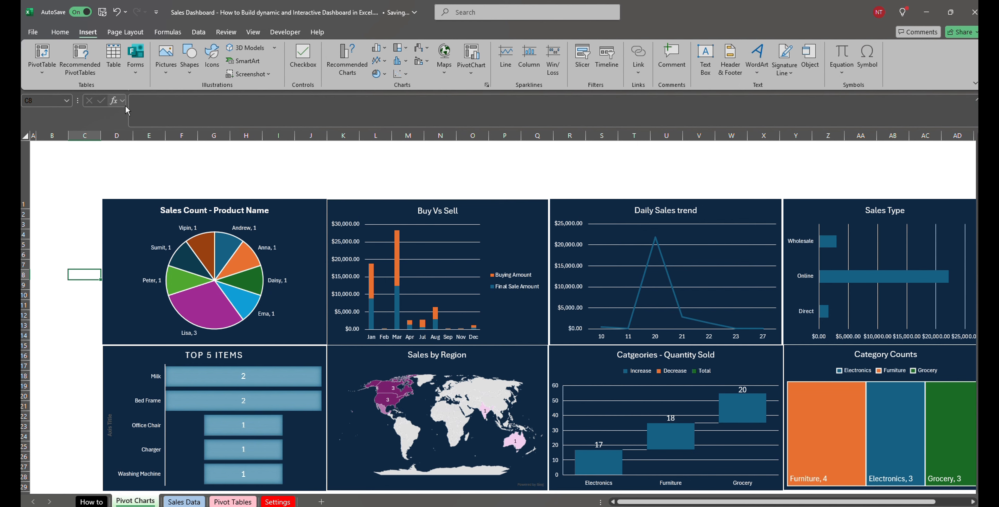
{"action": "left_click", "coordinate": [189, 59]}
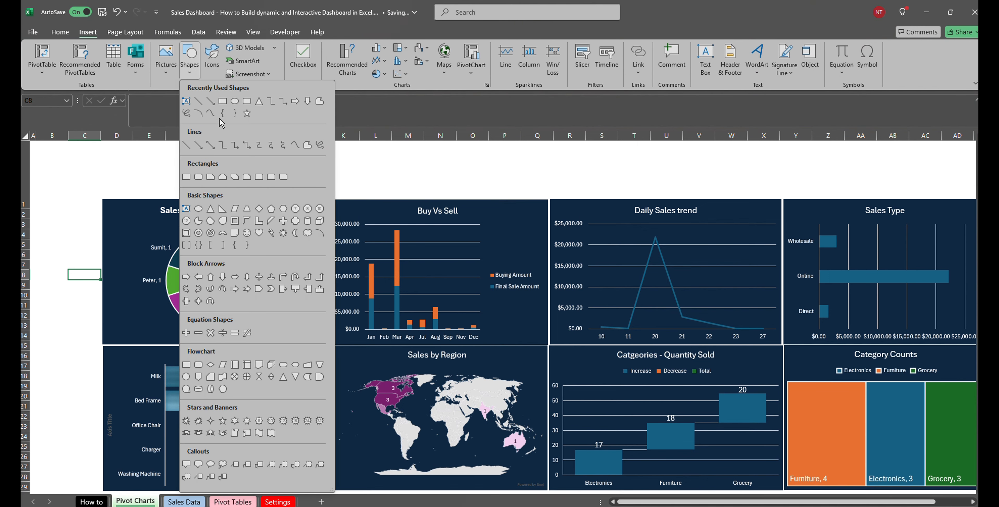
{"action": "left_click", "coordinate": [247, 102]}
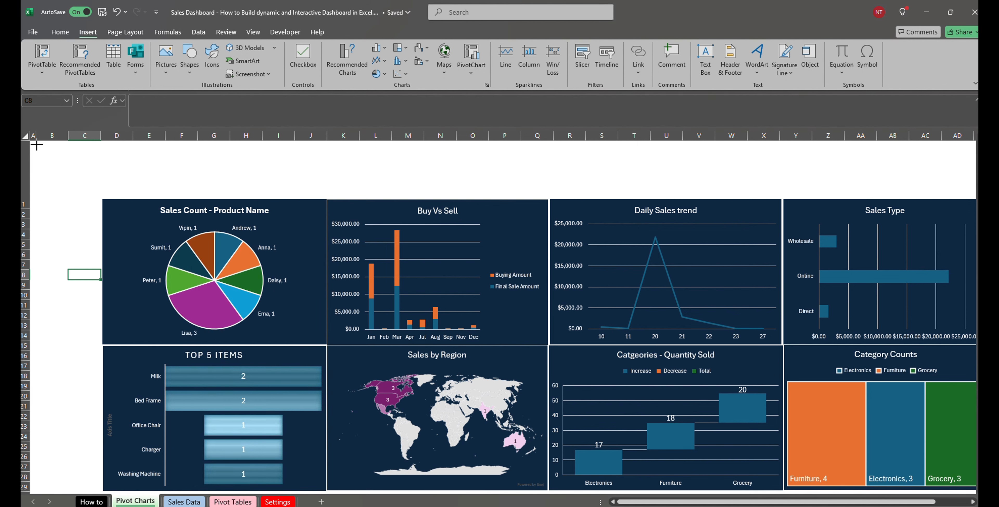
{"action": "mouse_move", "coordinate": [37, 144]}
{"action": "left_mouse_down"}
{"action": "mouse_move", "coordinate": [51, 172]}
{"action": "mouse_move", "coordinate": [341, 194]}
{"action": "mouse_move", "coordinate": [968, 194]}
{"action": "mouse_move", "coordinate": [888, 195]}
{"action": "left_mouse_up"}
{"action": "left_click_drag", "start_coordinate": [772, 503], "coordinate": [726, 501]}
- Fill the banner shape with the same dark blue as the charts
{"action": "right_click", "coordinate": [284, 162]}
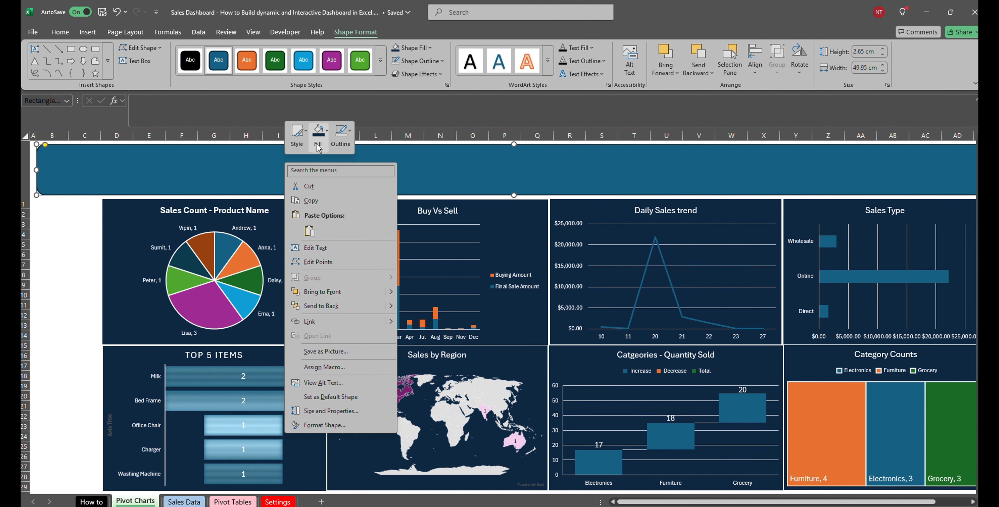
{"action": "left_click", "coordinate": [318, 134]}
{"action": "left_click", "coordinate": [359, 213]}
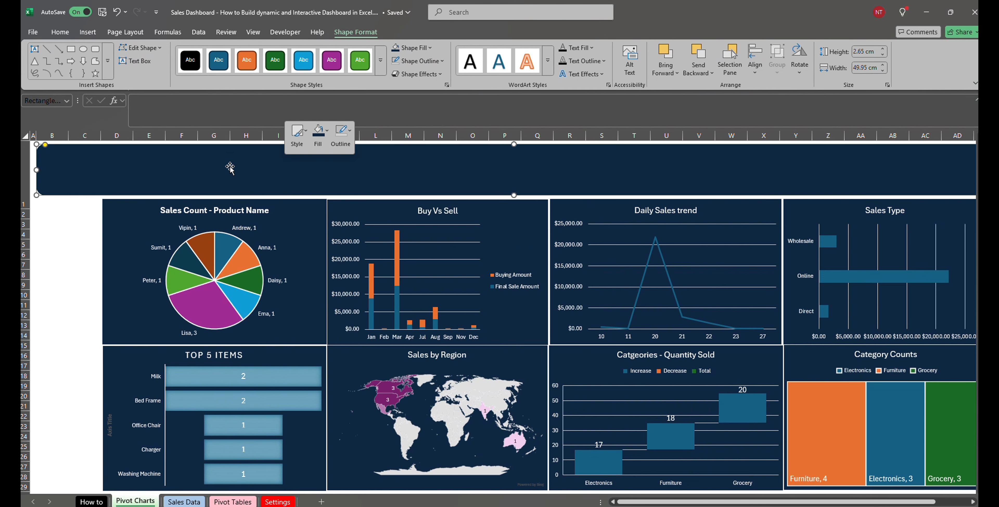
- Enter "Sales Dashboard" as the banner's text and set both words to font size 60
{"action": "right_click", "coordinate": [204, 163]}
{"action": "left_click", "coordinate": [242, 250]}
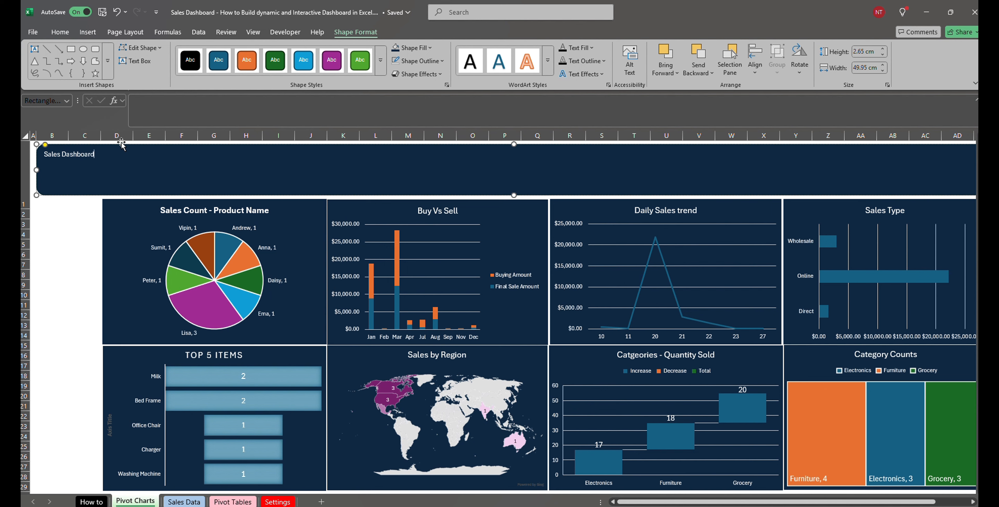
{"action": "left_click", "coordinate": [61, 32]}
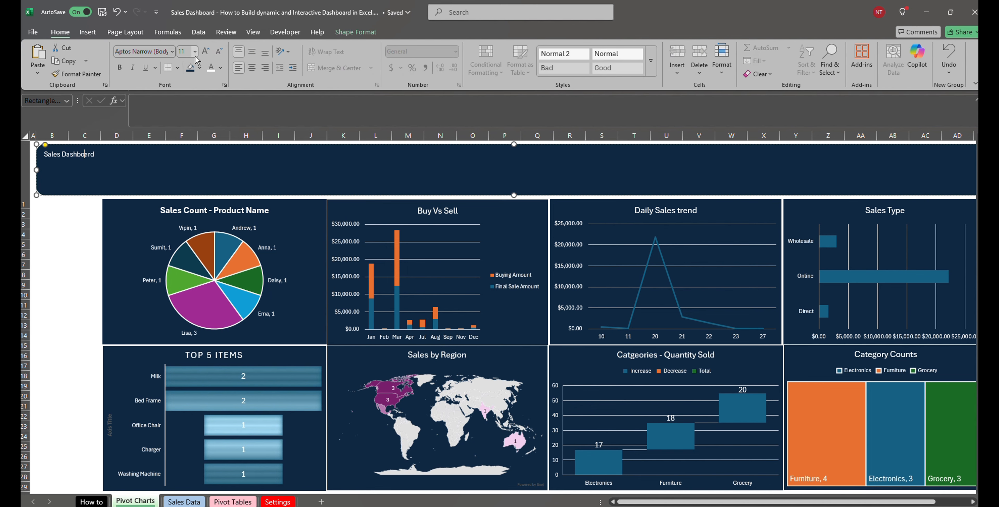
{"action": "left_click", "coordinate": [195, 51]}
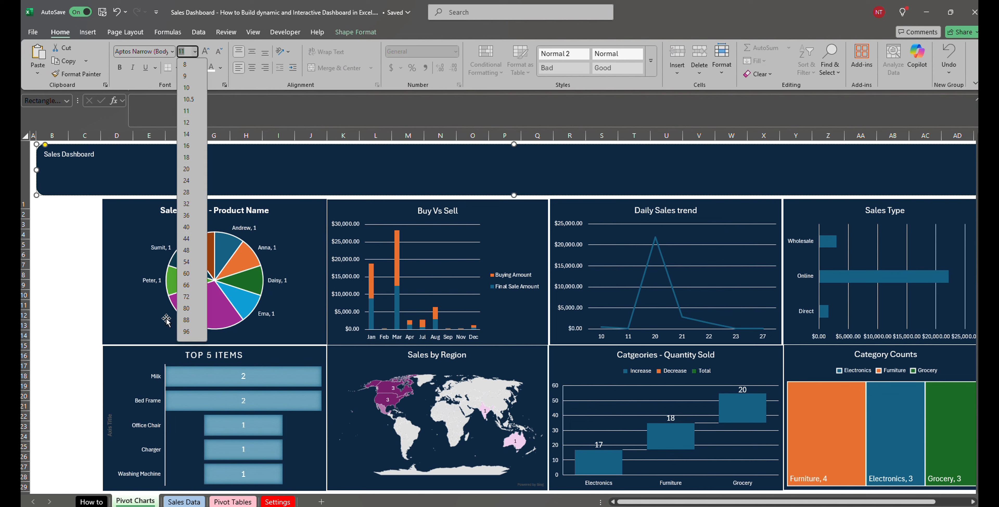
{"action": "left_click", "coordinate": [186, 274]}
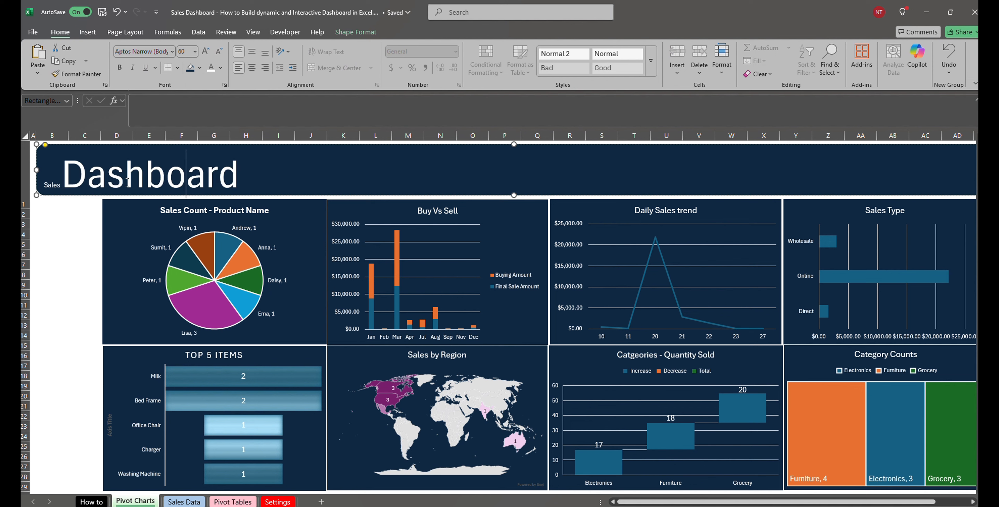
{"action": "double_click", "coordinate": [59, 182]}
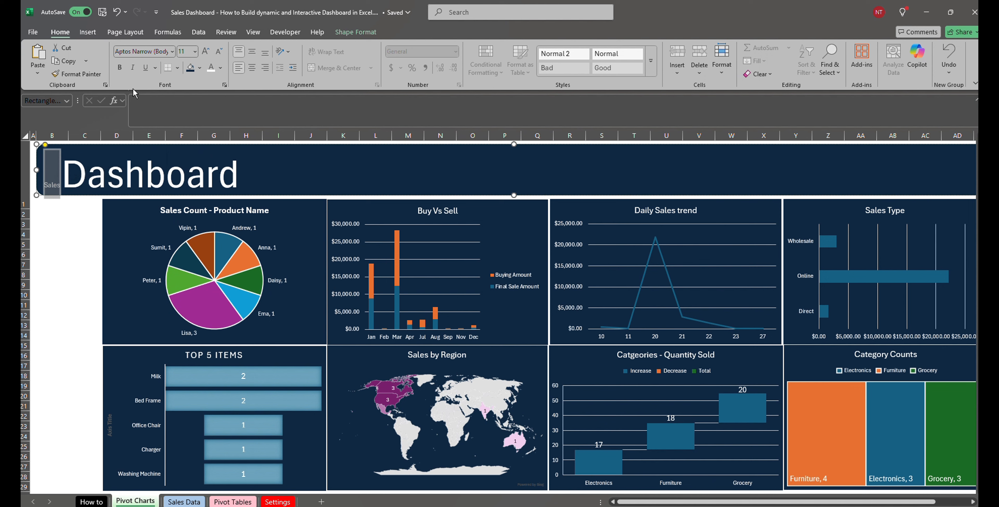
{"action": "left_click", "coordinate": [195, 51]}
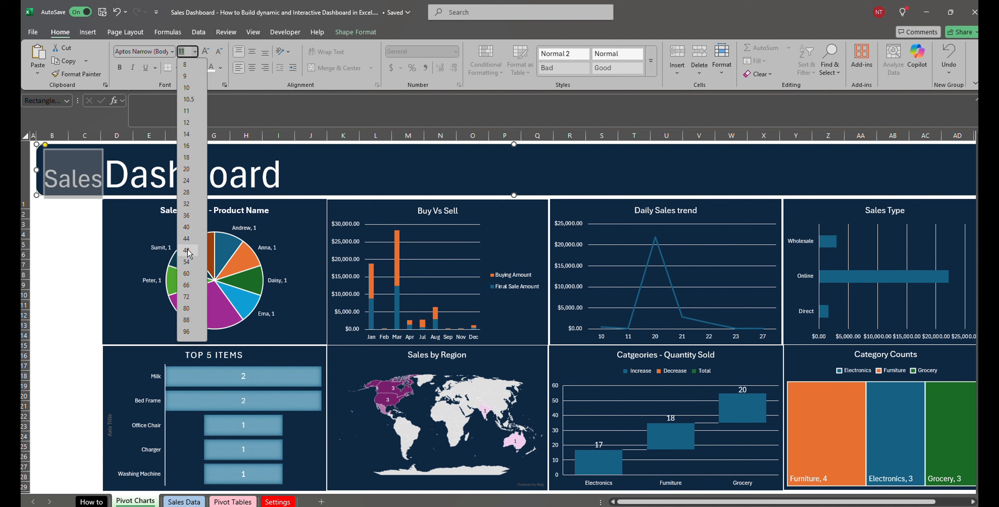
{"action": "left_click", "coordinate": [187, 274]}
- Change the font of the banner's "Sales Dashboard" title to Agency FB and deselect the banner
{"action": "left_click_drag", "start_coordinate": [288, 169], "coordinate": [313, 174]}
{"action": "left_click", "coordinate": [173, 51]}
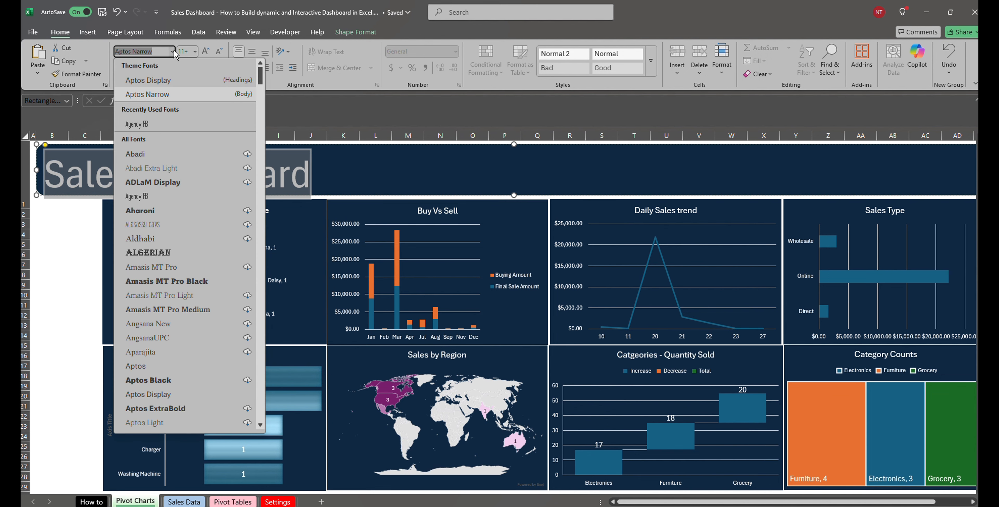
{"action": "type", "text": "Agency FB"}
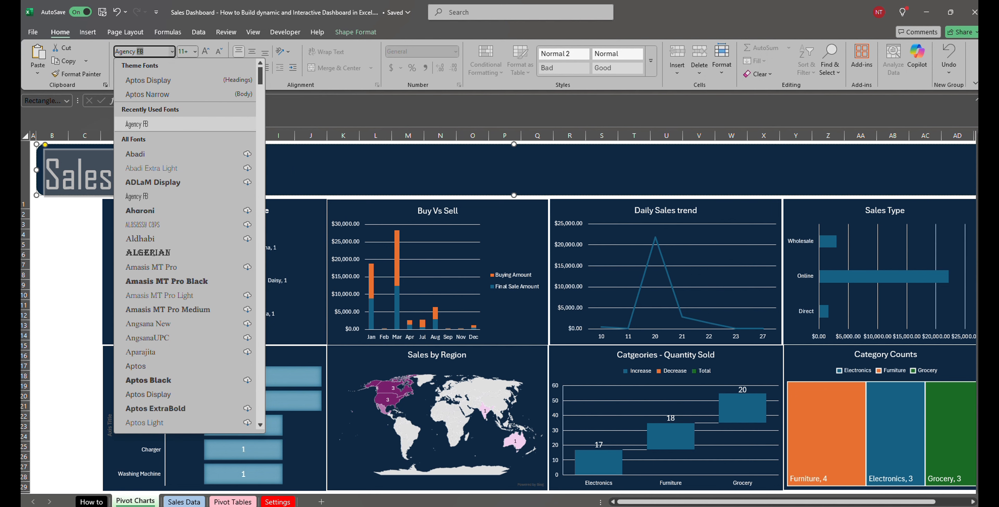
{"action": "key", "text": "Return"}
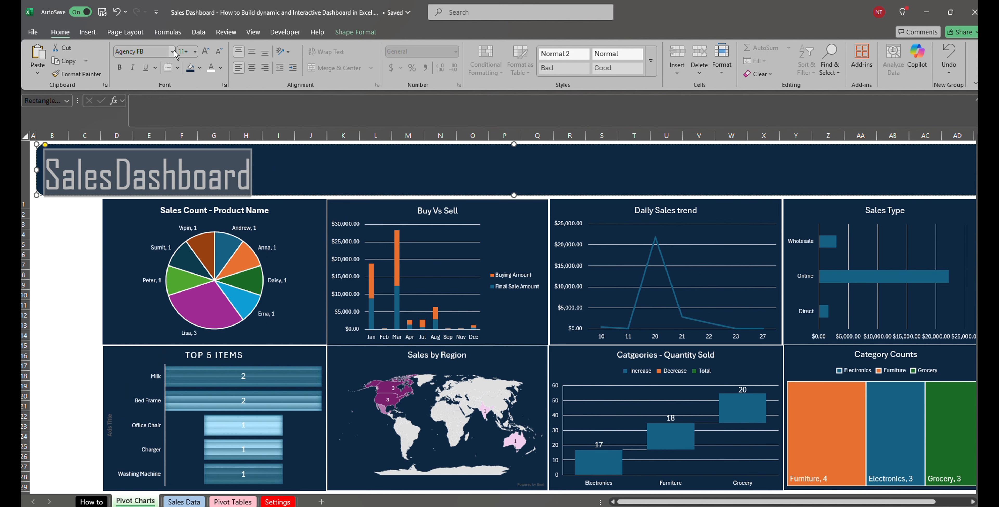
{"action": "left_click", "coordinate": [88, 265]}
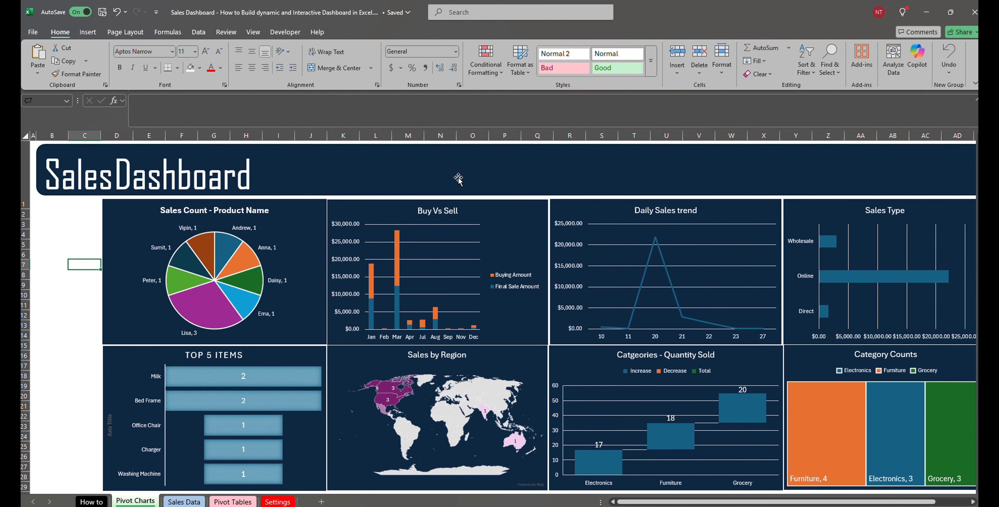
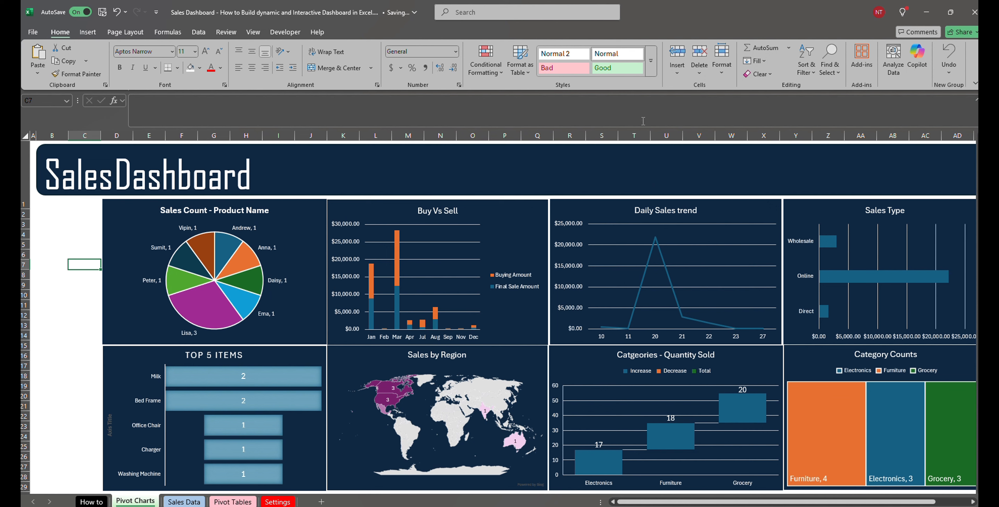
- Draw a rounded rectangle card about 2.04 cm high and 10.98 cm wide inside the banner, beside the title
{"action": "left_click", "coordinate": [89, 31]}
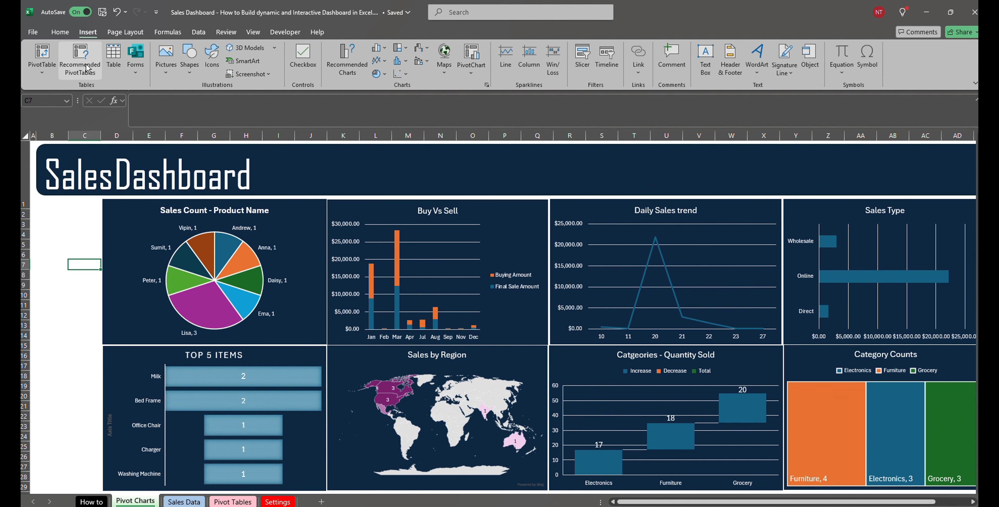
{"action": "left_click", "coordinate": [190, 58]}
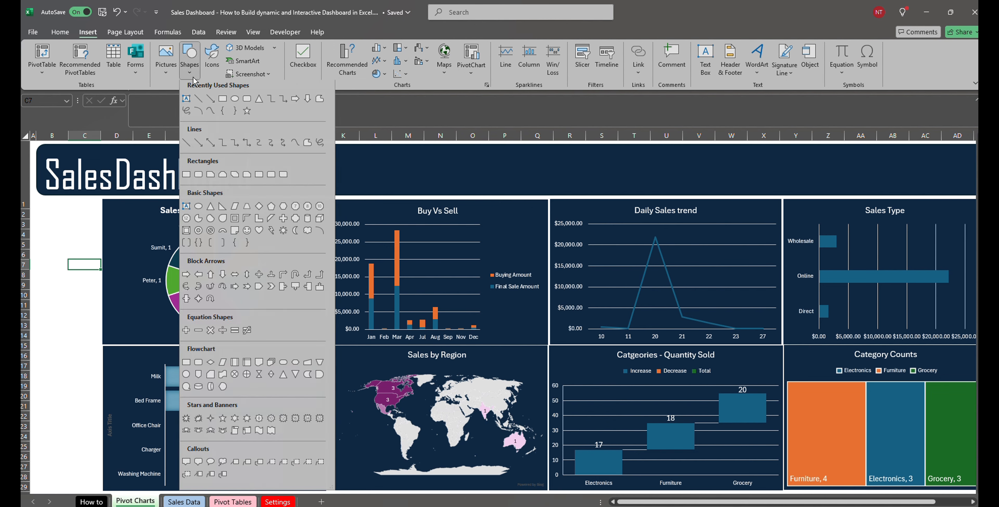
{"action": "left_click", "coordinate": [246, 103]}
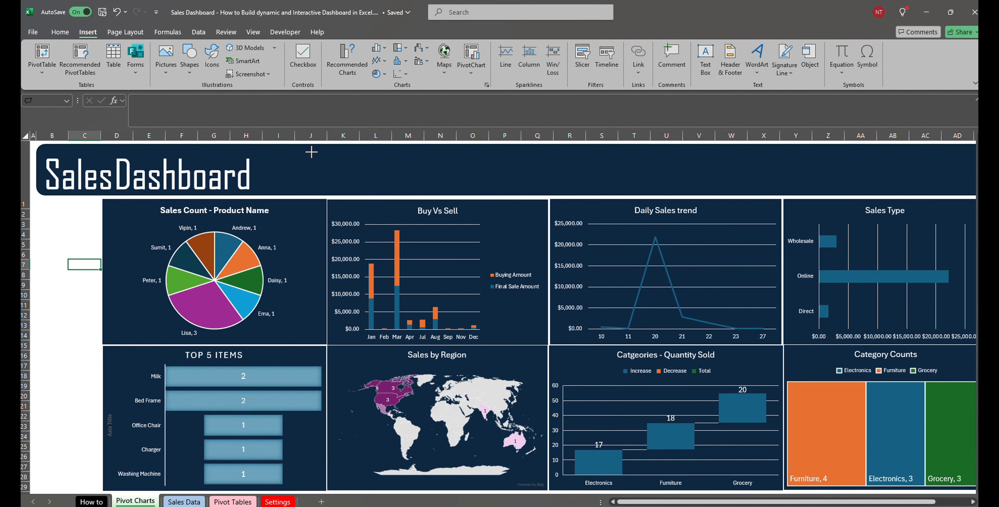
{"action": "mouse_move", "coordinate": [311, 152]}
{"action": "left_mouse_down"}
{"action": "mouse_move", "coordinate": [417, 179]}
{"action": "mouse_move", "coordinate": [530, 185]}
{"action": "mouse_move", "coordinate": [521, 191]}
{"action": "left_mouse_up"}
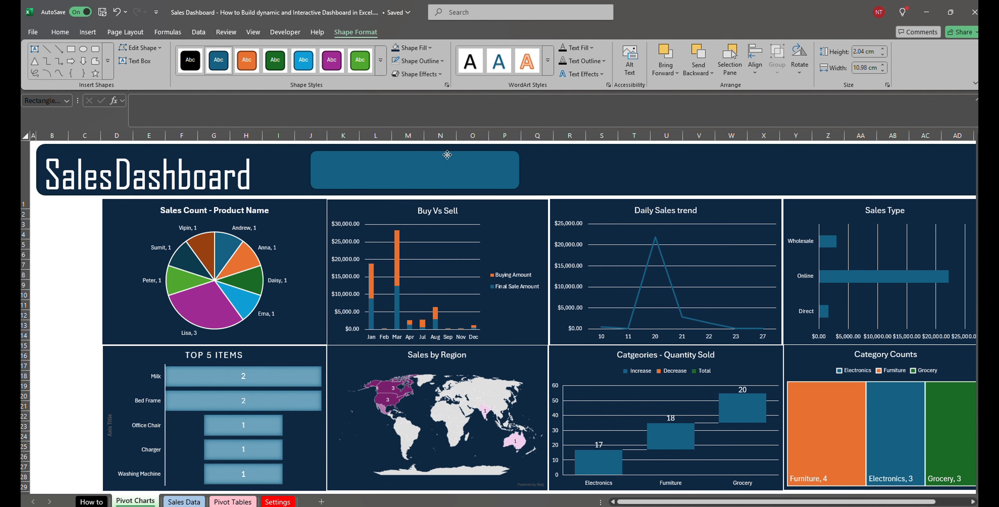
- Give the new card a white outline and fill it with the same dark blue as the banner
{"action": "right_click", "coordinate": [450, 165]}
{"action": "left_click", "coordinate": [494, 149]}
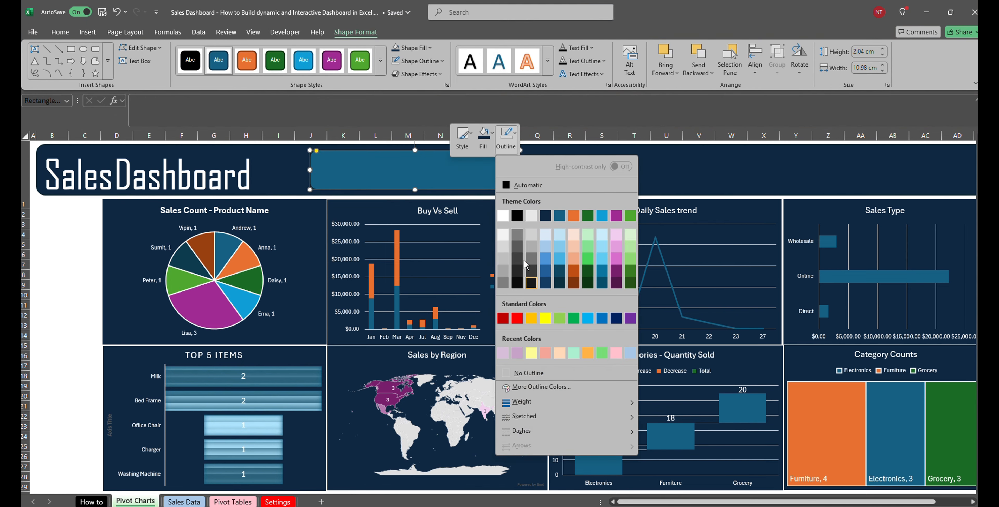
{"action": "left_click", "coordinate": [508, 226]}
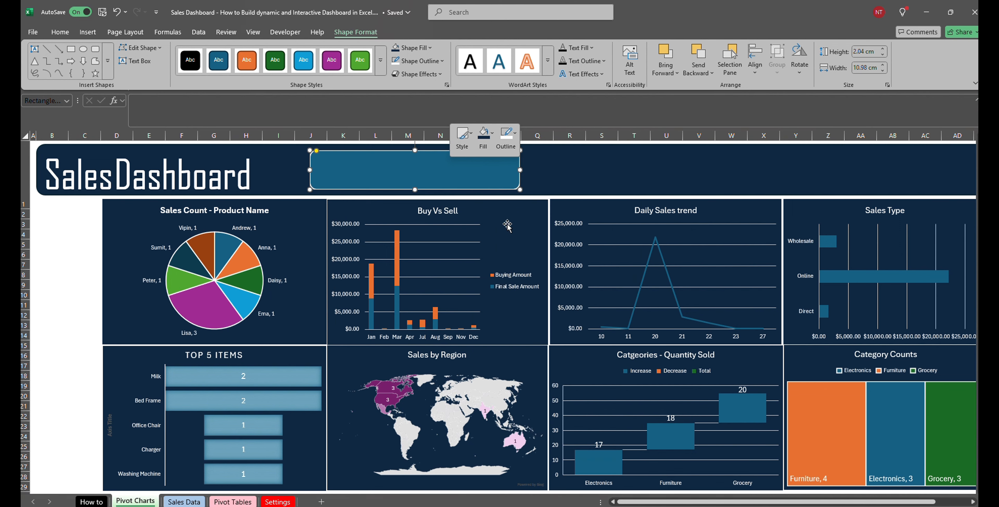
{"action": "left_click", "coordinate": [479, 152]}
{"action": "left_click", "coordinate": [495, 196]}
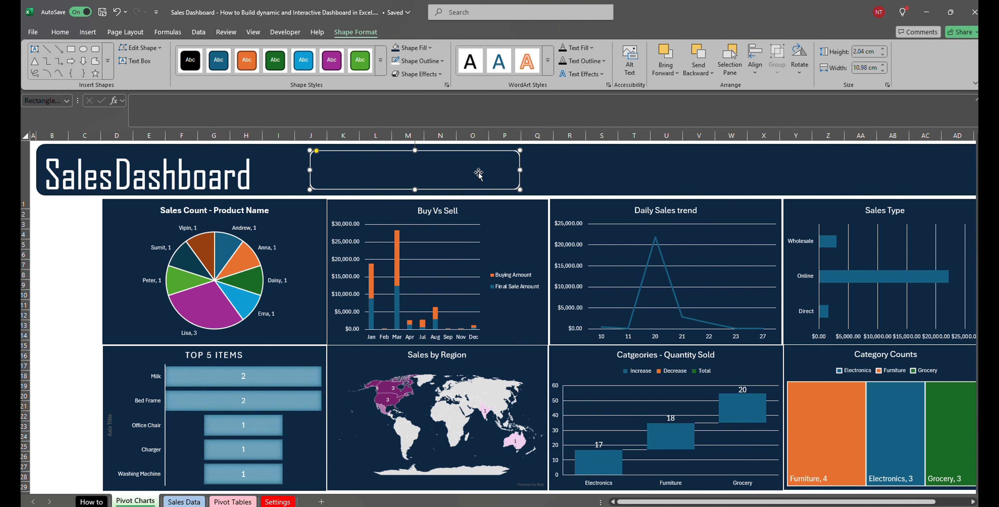
{"action": "right_click", "coordinate": [415, 164]}
{"action": "left_click", "coordinate": [366, 172]}
{"action": "left_click", "coordinate": [533, 176]}
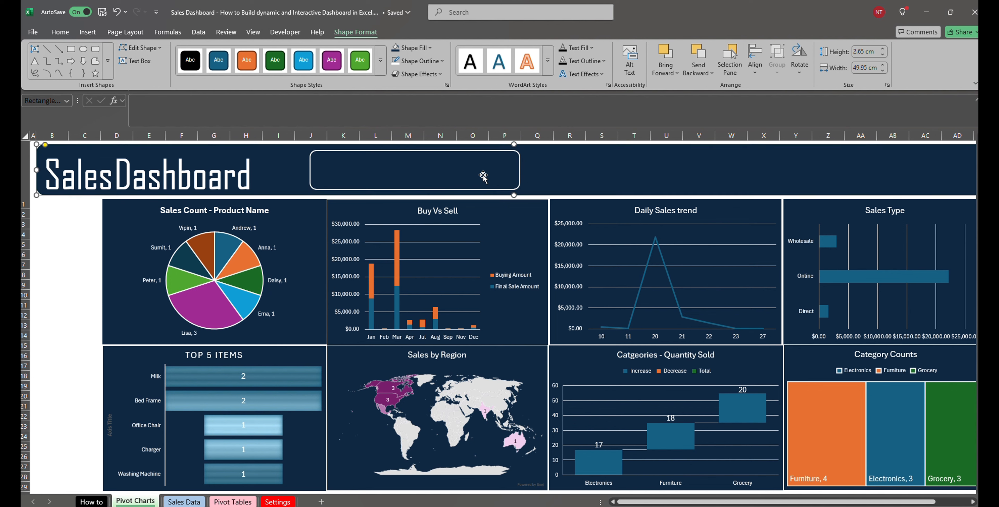
- Link the card's text to the sales total with the formula ='Pivot Tables'!AC8
{"action": "left_click", "coordinate": [483, 178]}
{"action": "left_click", "coordinate": [196, 109]}
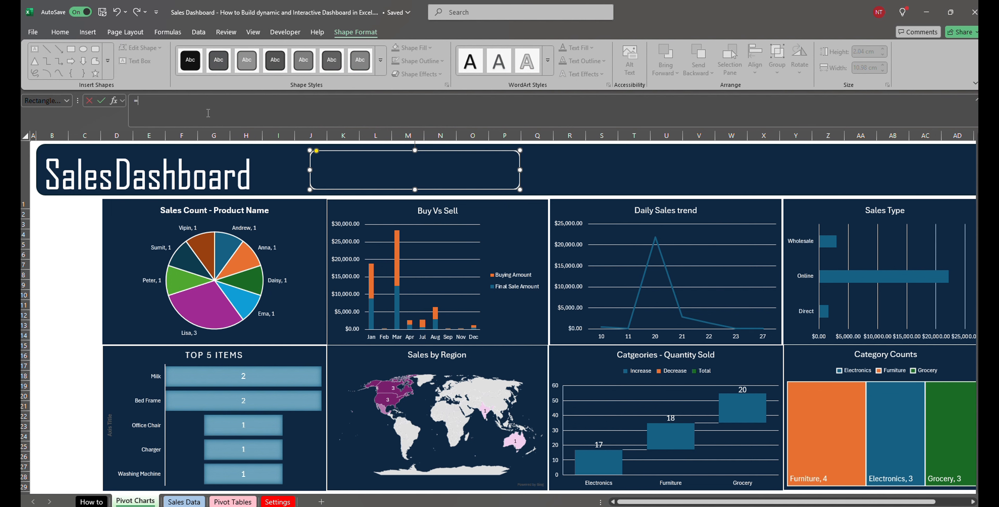
{"action": "left_click", "coordinate": [232, 502]}
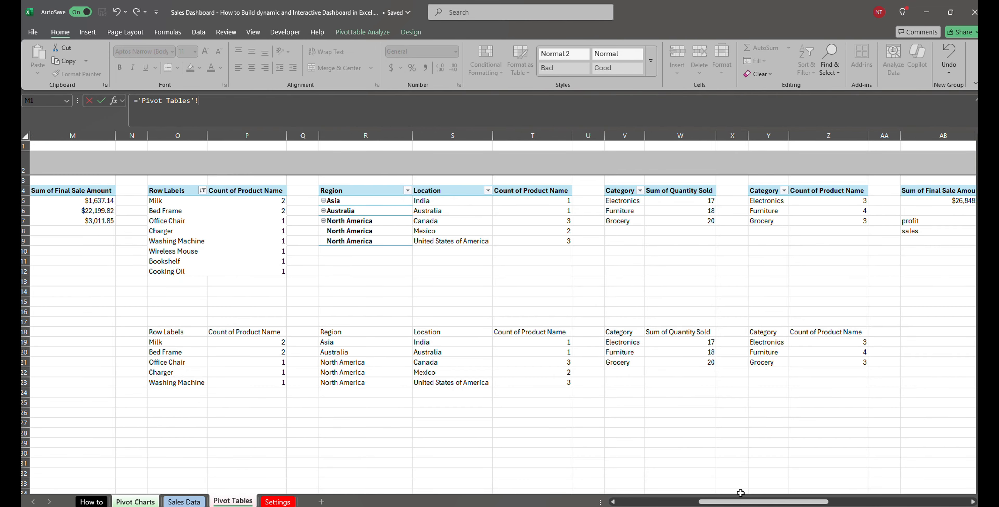
{"action": "scroll", "coordinate": [740, 493], "scroll_direction": "right", "scroll_amount": 5}
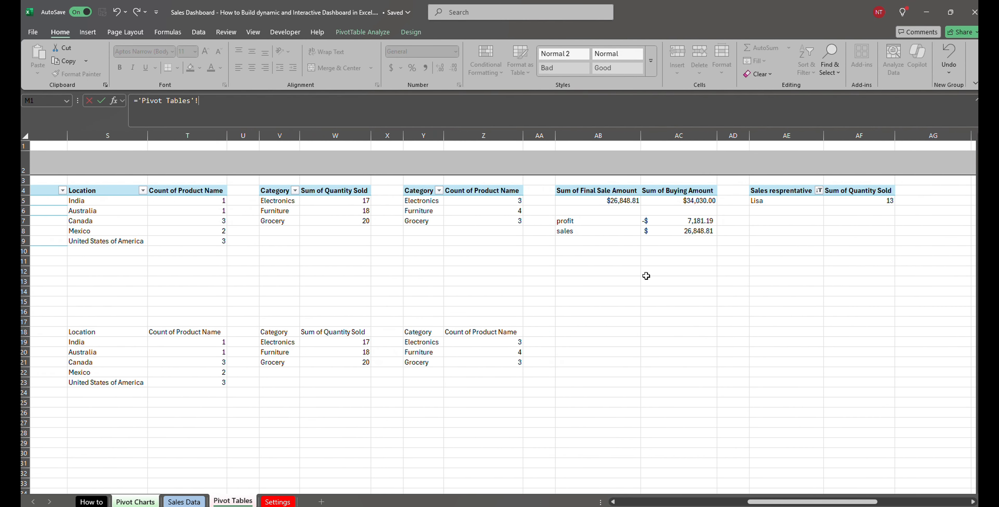
{"action": "left_click", "coordinate": [674, 230]}
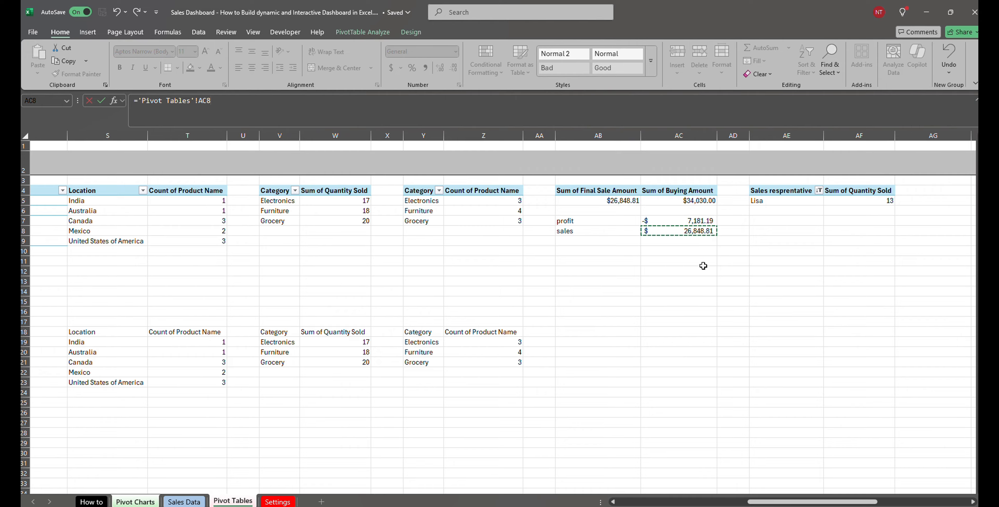
{"action": "key", "text": "Return"}
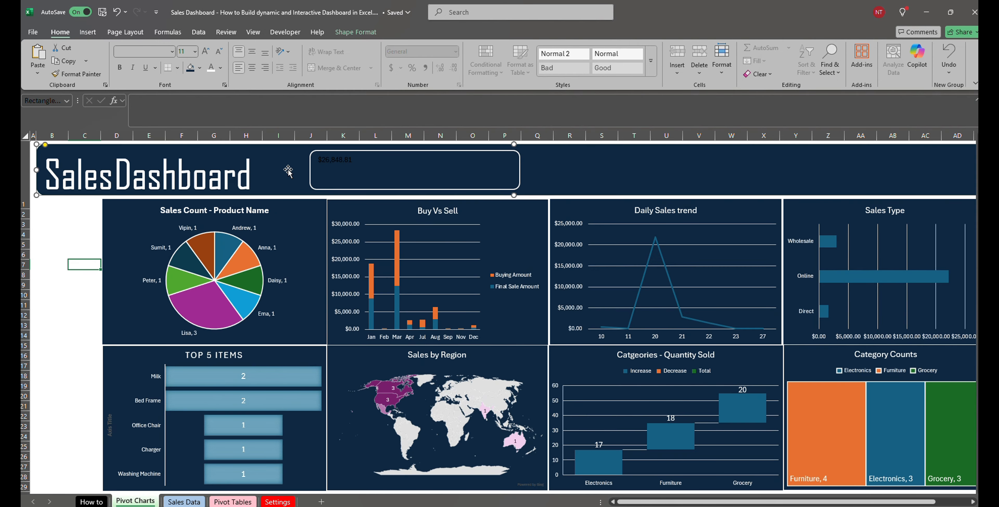
- Format the sales card's text as white, right-aligned, with font size 28
{"action": "left_click", "coordinate": [212, 68]}
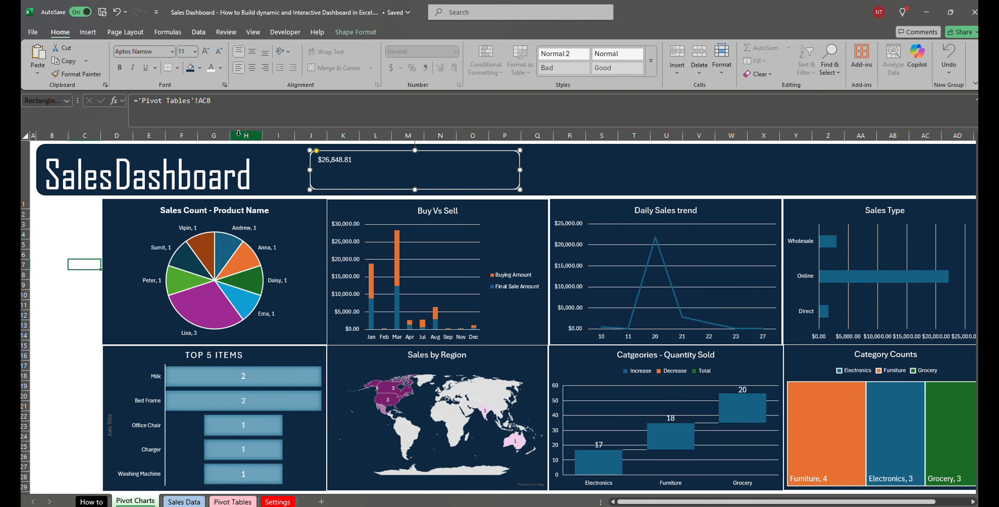
{"action": "left_click", "coordinate": [265, 67]}
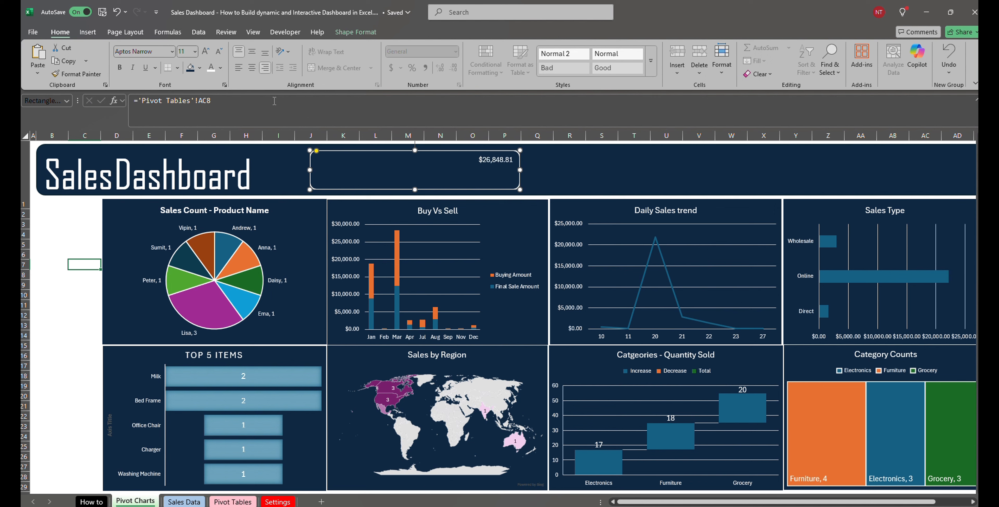
{"action": "left_click", "coordinate": [195, 51]}
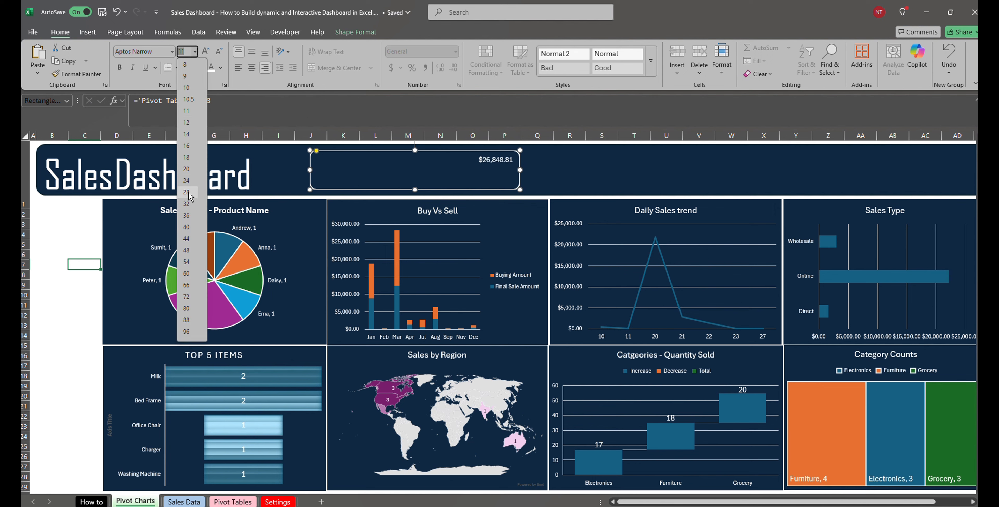
{"action": "left_click", "coordinate": [186, 280]}
{"action": "left_click", "coordinate": [586, 177]}
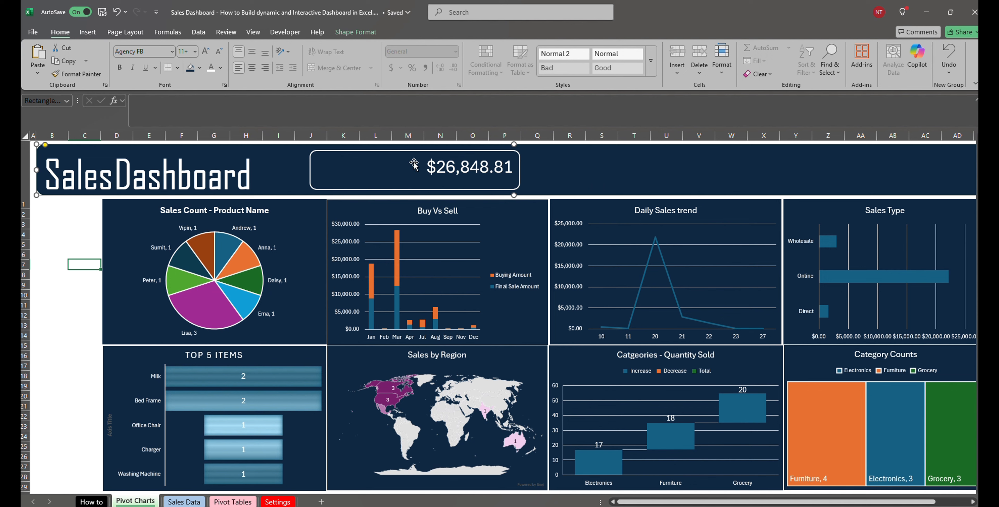
- Duplicate the sales card beside the original and link the copy to the profit cell with ='Pivot Tables'!AC7
{"action": "left_click", "coordinate": [397, 158]}
{"action": "left_click_drag", "start_coordinate": [509, 154], "coordinate": [703, 154]}
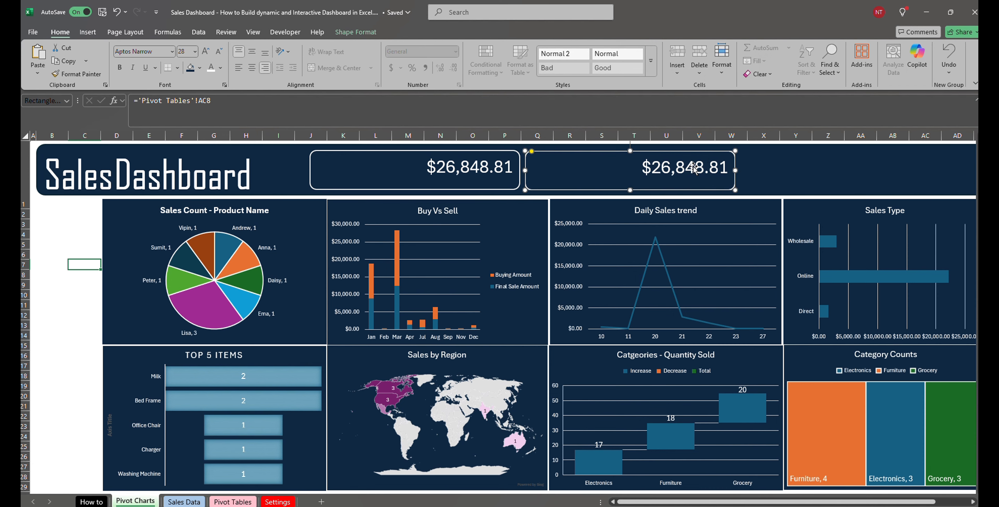
{"action": "left_click", "coordinate": [275, 113]}
{"action": "key", "text": "BackSpace"}
{"action": "key", "text": "BackSpace"}
{"action": "key", "text": "BackSpace"}
{"action": "key", "text": "BackSpace"}
{"action": "key", "text": "BackSpace"}
{"action": "key", "text": "BackSpace"}
{"action": "key", "text": "BackSpace"}
{"action": "key", "text": "BackSpace"}
{"action": "key", "text": "BackSpace"}
{"action": "key", "text": "BackSpace"}
{"action": "key", "text": "BackSpace"}
{"action": "key", "text": "BackSpace"}
{"action": "key", "text": "BackSpace"}
{"action": "key", "text": "BackSpace"}
{"action": "key", "text": "BackSpace"}
{"action": "key", "text": "BackSpace"}
{"action": "key", "text": "BackSpace"}
{"action": "key", "text": "BackSpace"}
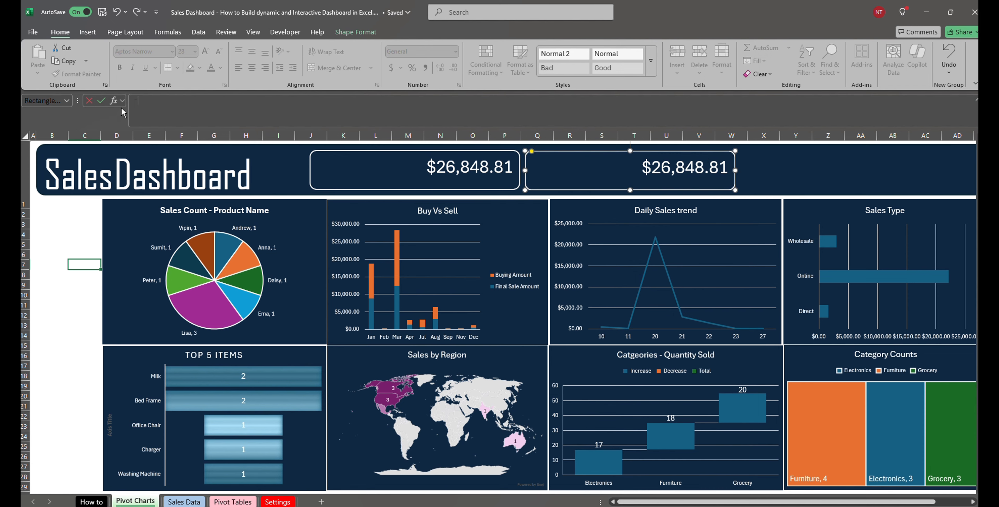
{"action": "left_click", "coordinate": [254, 502]}
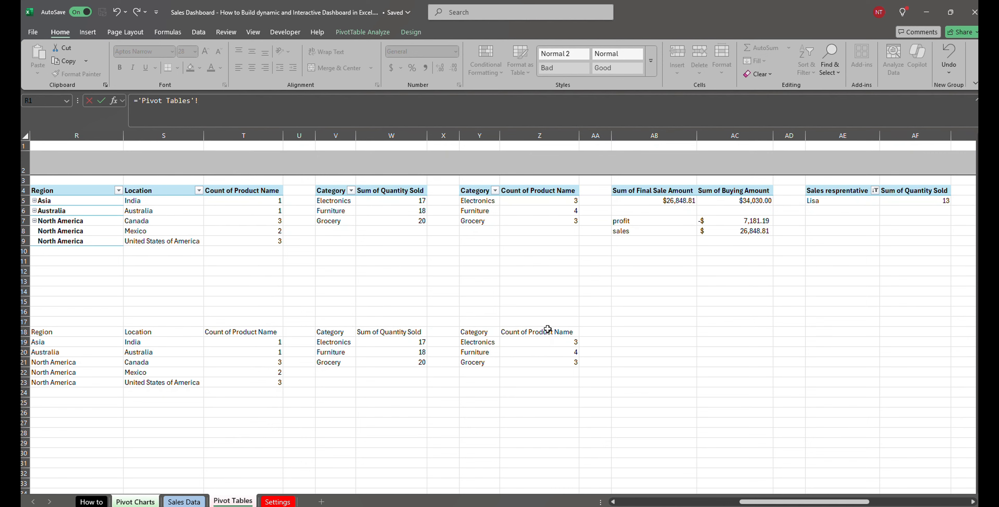
{"action": "left_click", "coordinate": [749, 221]}
{"action": "key", "text": "Return"}
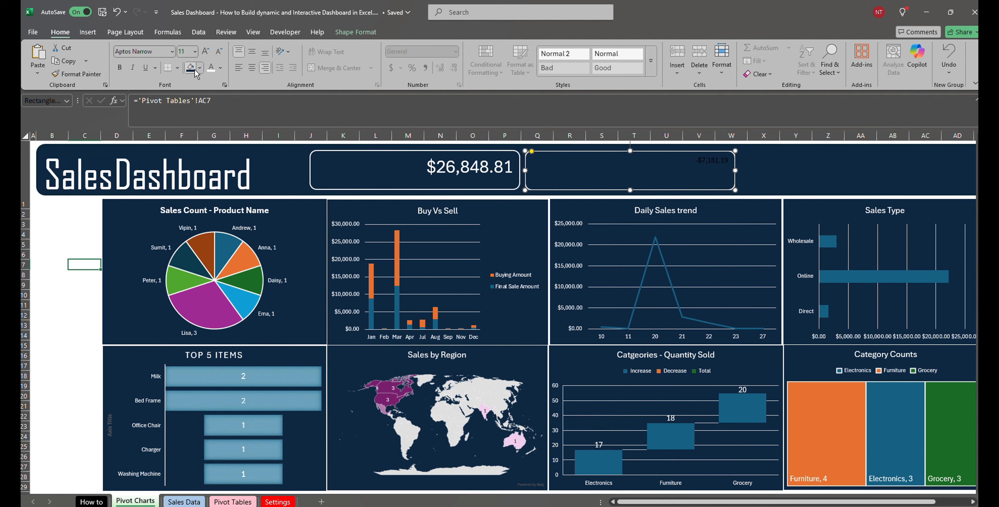
- Make the profit card's text white with font size 28 and deselect the card
{"action": "left_click", "coordinate": [209, 68]}
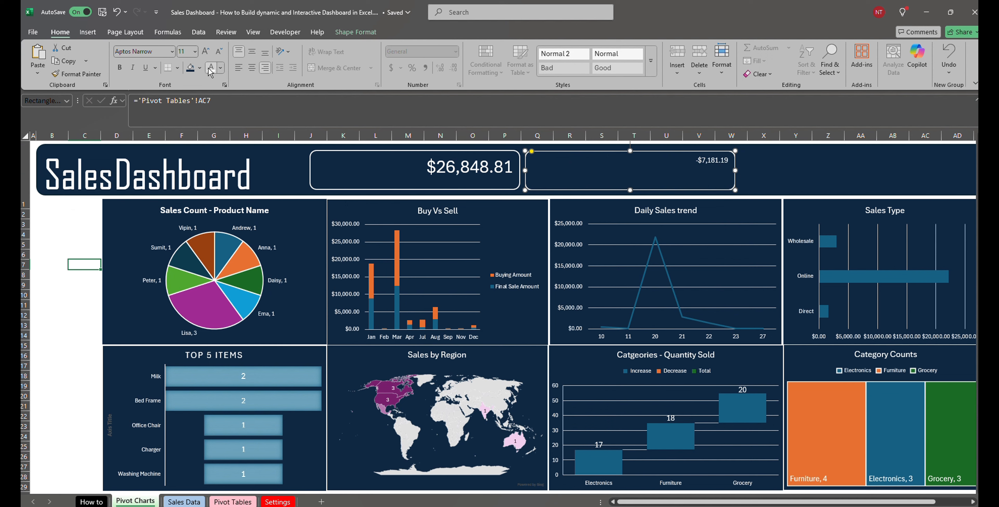
{"action": "left_click", "coordinate": [196, 52]}
{"action": "left_click", "coordinate": [189, 189]}
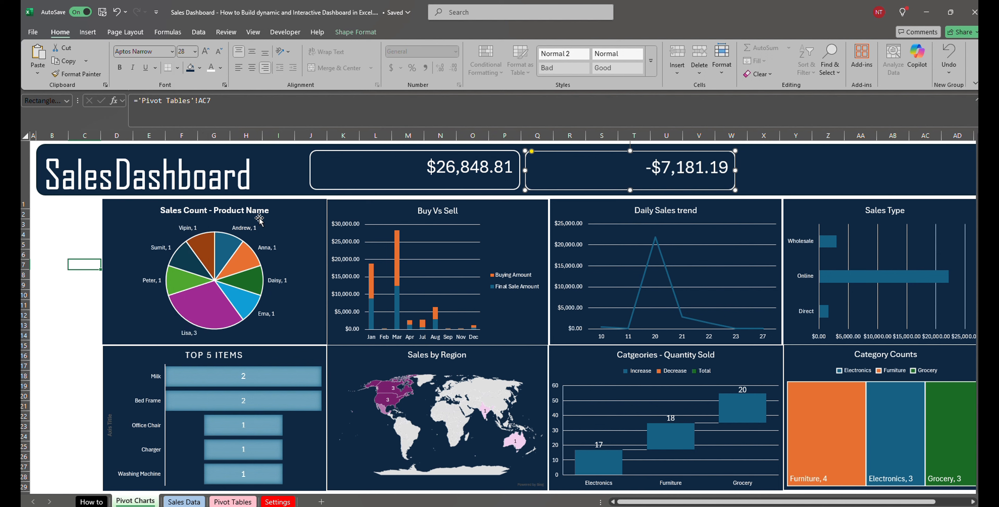
{"action": "left_click", "coordinate": [765, 169]}
{"action": "left_click", "coordinate": [686, 170]}
{"action": "left_click", "coordinate": [781, 172]}
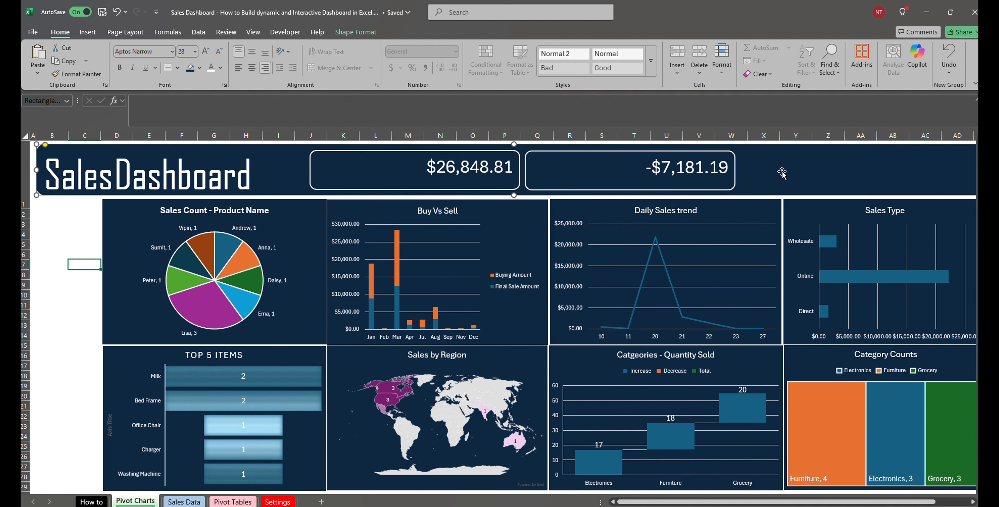
- Duplicate the profit card into the banner's remaining space and link the copy to the sales representative cell with ='Pivot Tables'!AE5
{"action": "left_click", "coordinate": [630, 155]}
{"action": "left_click_drag", "start_coordinate": [709, 190], "coordinate": [863, 155]}
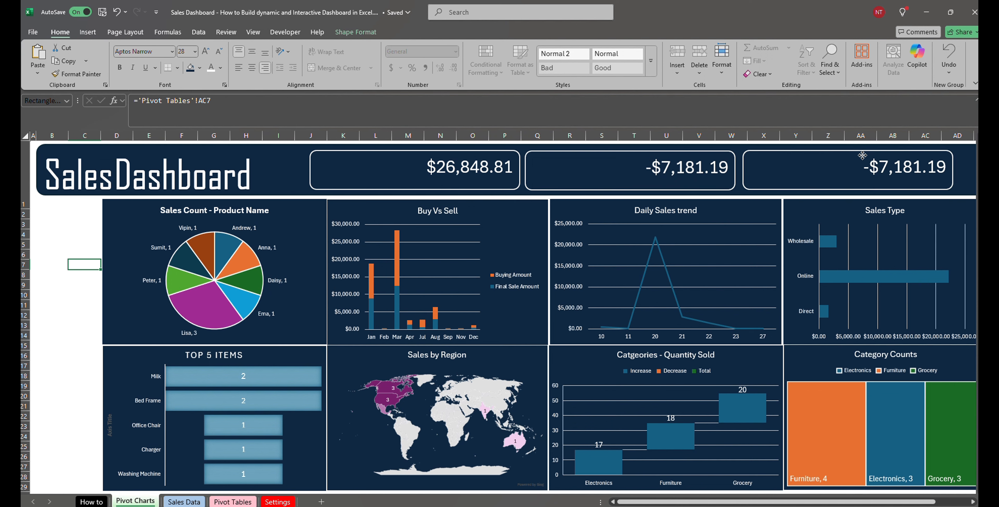
{"action": "left_click_drag", "start_coordinate": [281, 117], "coordinate": [42, 95]}
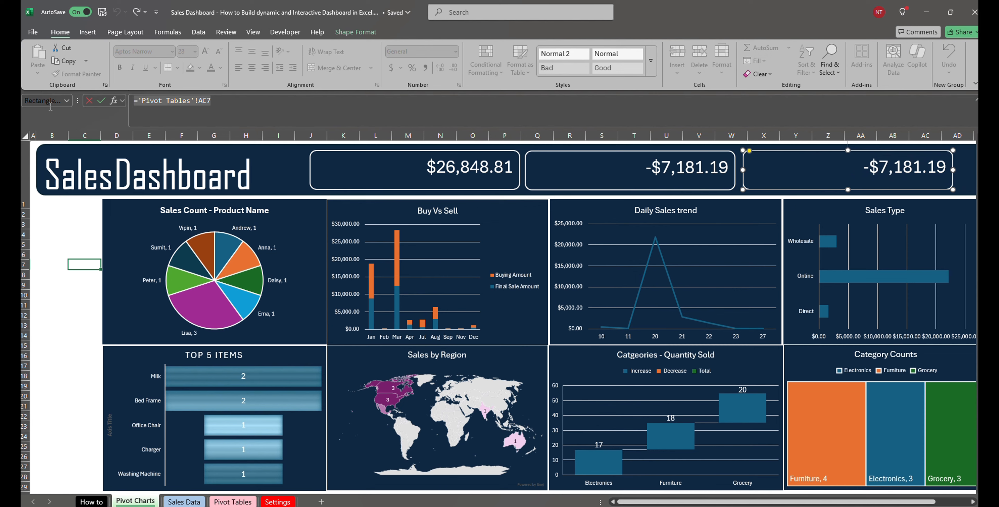
{"action": "key", "text": "BackSpace"}
{"action": "type", "text": "="}
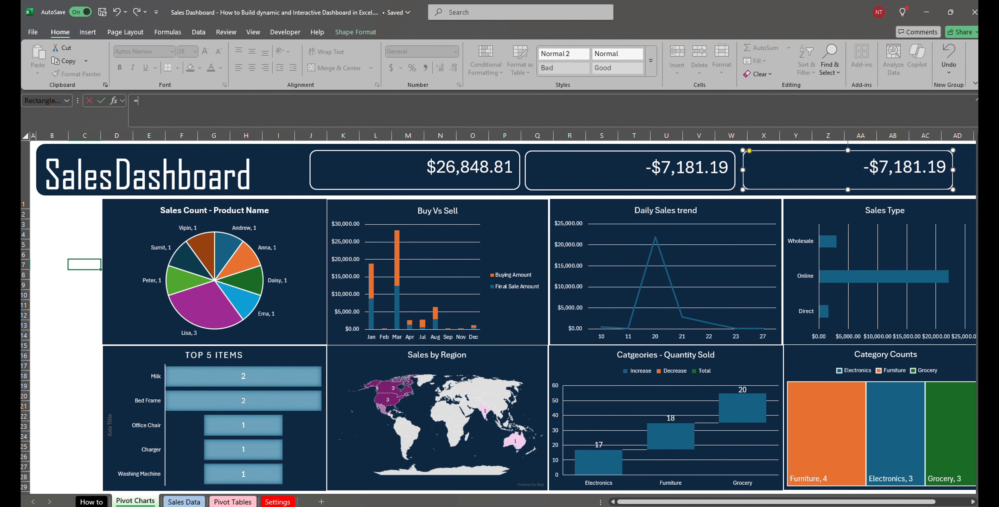
{"action": "left_click", "coordinate": [233, 502]}
{"action": "left_click", "coordinate": [842, 199]}
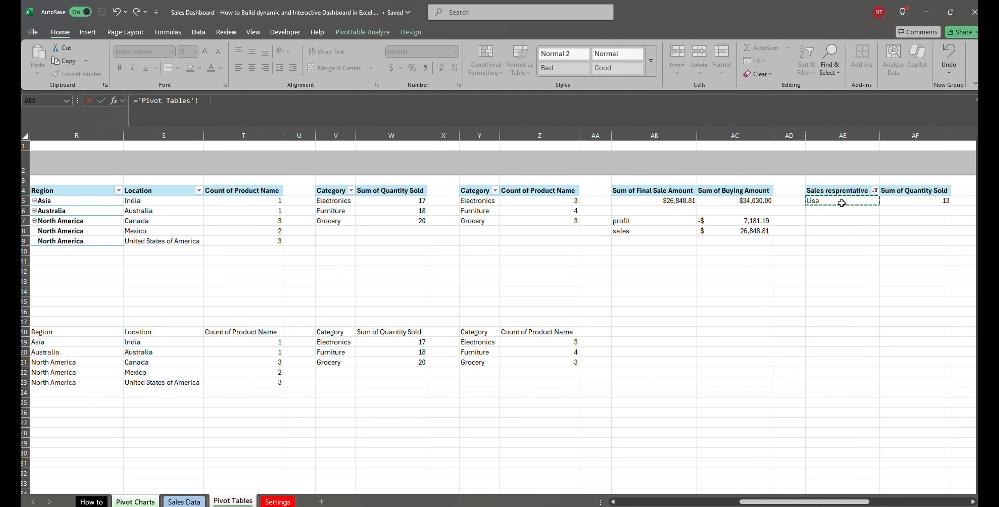
{"action": "key", "text": "Return"}
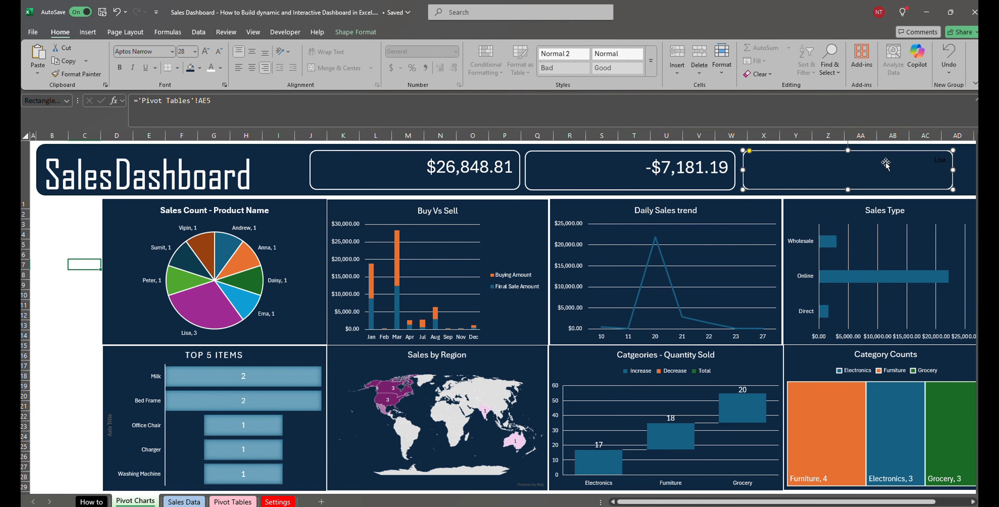
- Make the sales representative card's text white with font size 28
{"action": "left_click", "coordinate": [195, 52]}
{"action": "left_click", "coordinate": [187, 192]}
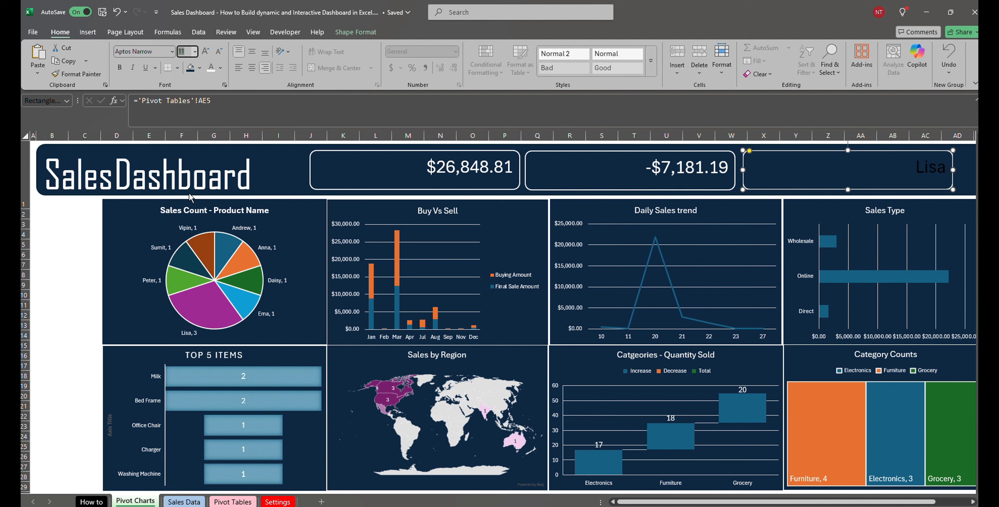
{"action": "left_click", "coordinate": [212, 68]}
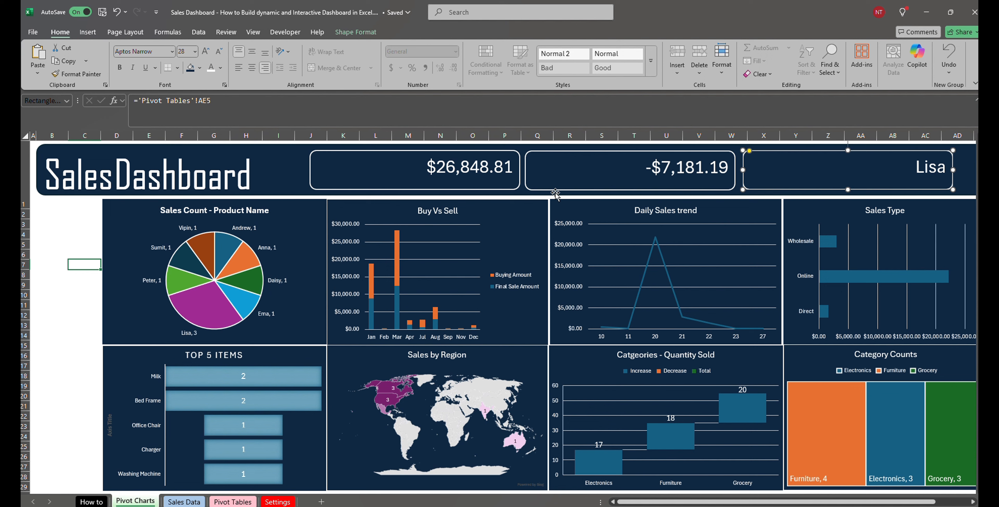
- Change the font color of the sales card's amount to the standard green
{"action": "left_click", "coordinate": [429, 169]}
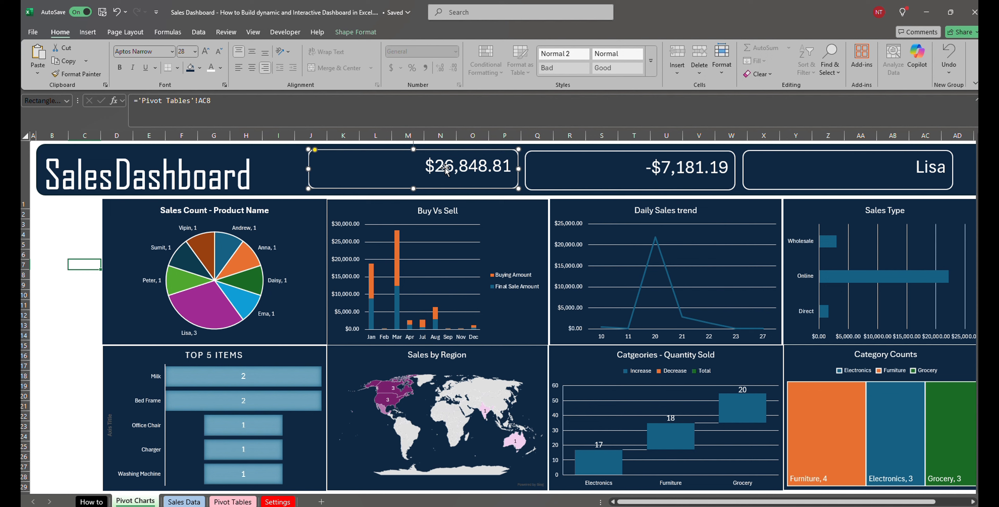
{"action": "left_click", "coordinate": [281, 194]}
{"action": "left_click", "coordinate": [62, 242]}
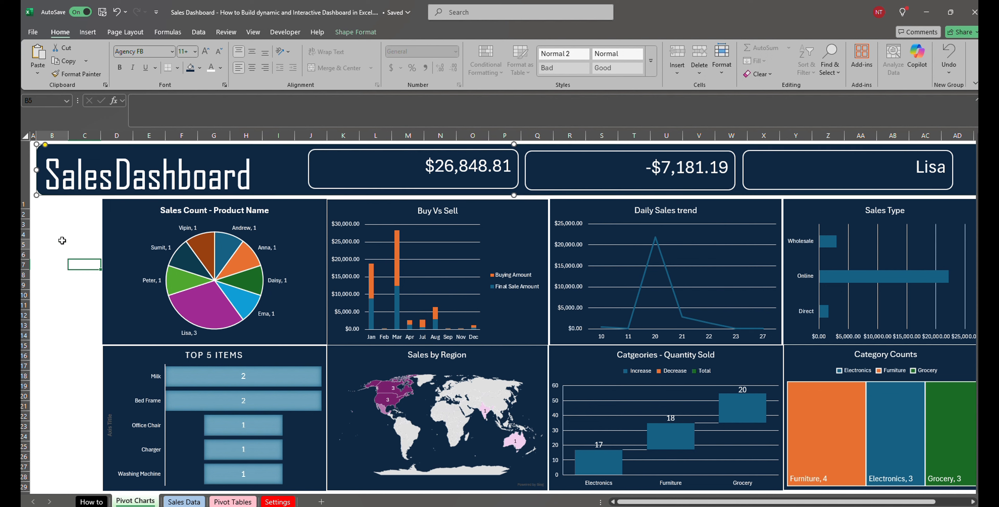
{"action": "left_click", "coordinate": [434, 171]}
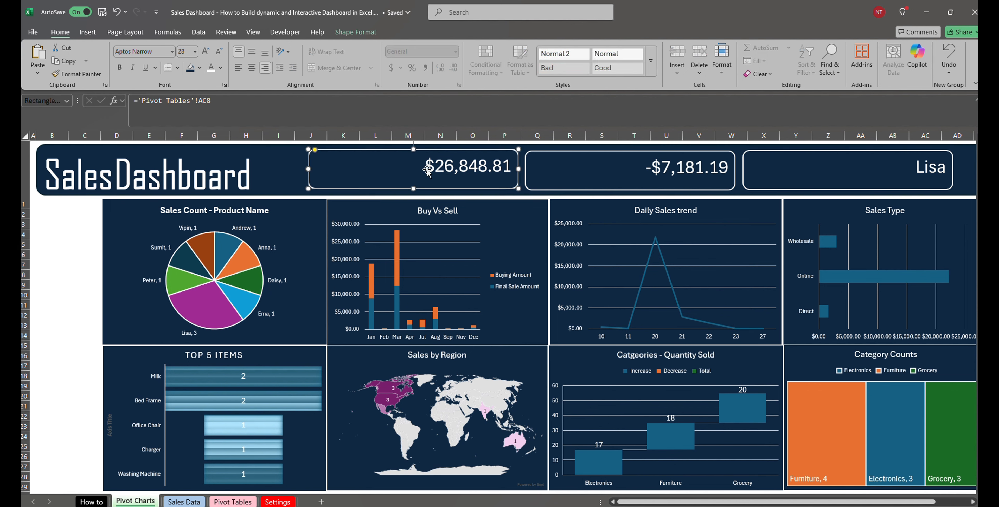
{"action": "left_click", "coordinate": [220, 68]}
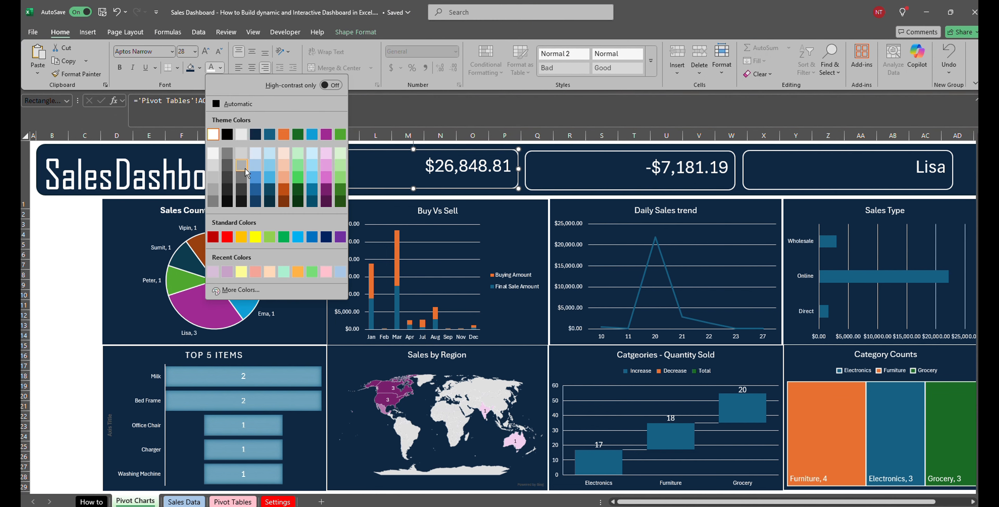
{"action": "left_click", "coordinate": [284, 237]}
- Change the font color of the profit card's amount to the standard red and deselect the card
{"action": "key", "text": "Tab"}
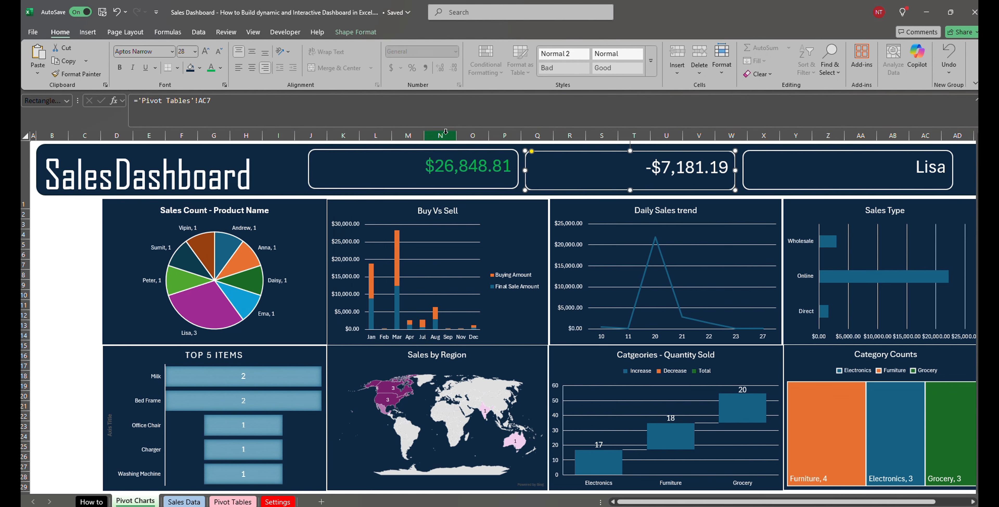
{"action": "left_click", "coordinate": [220, 68]}
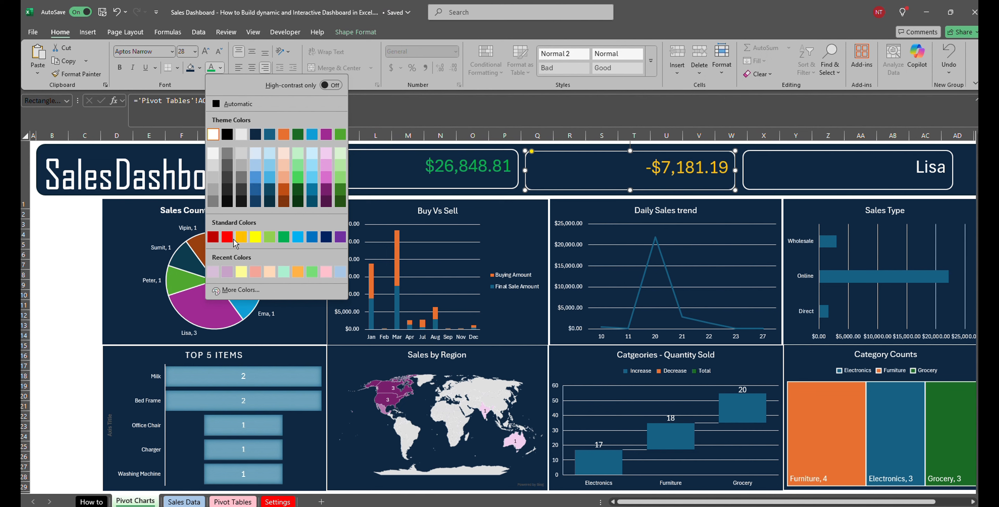
{"action": "left_click", "coordinate": [239, 237]}
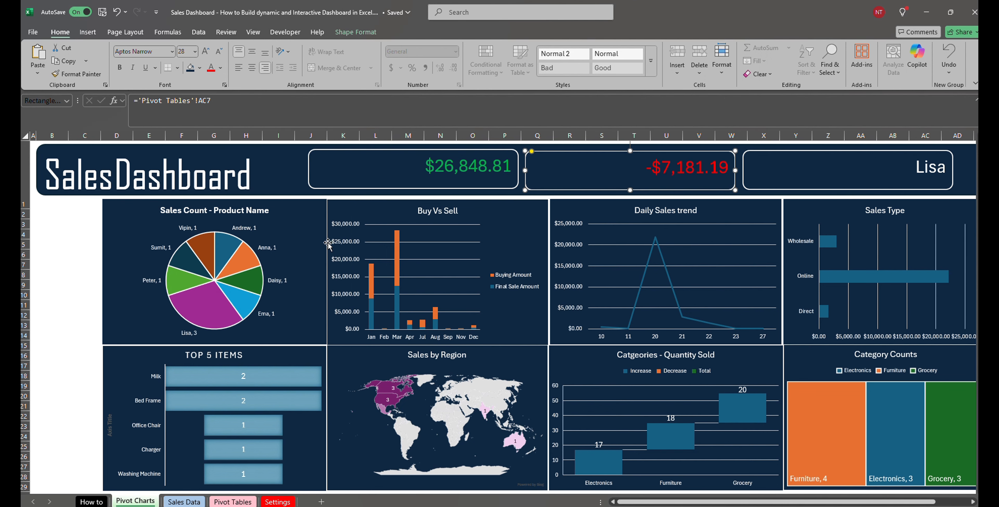
{"action": "left_click", "coordinate": [87, 252]}
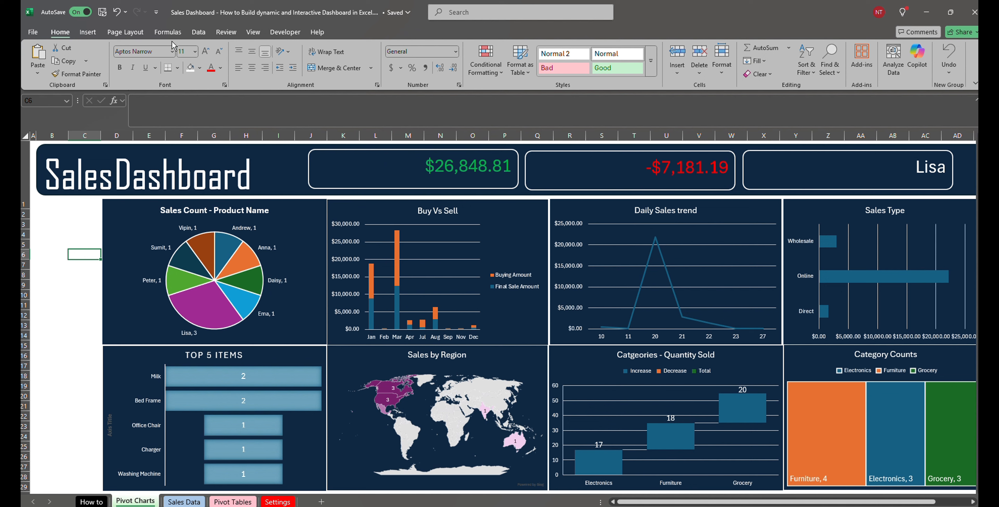
- Search the stock icons for "cost" and select the solid banknotes icon for insertion
{"action": "left_click", "coordinate": [89, 35]}
{"action": "left_click", "coordinate": [213, 58]}
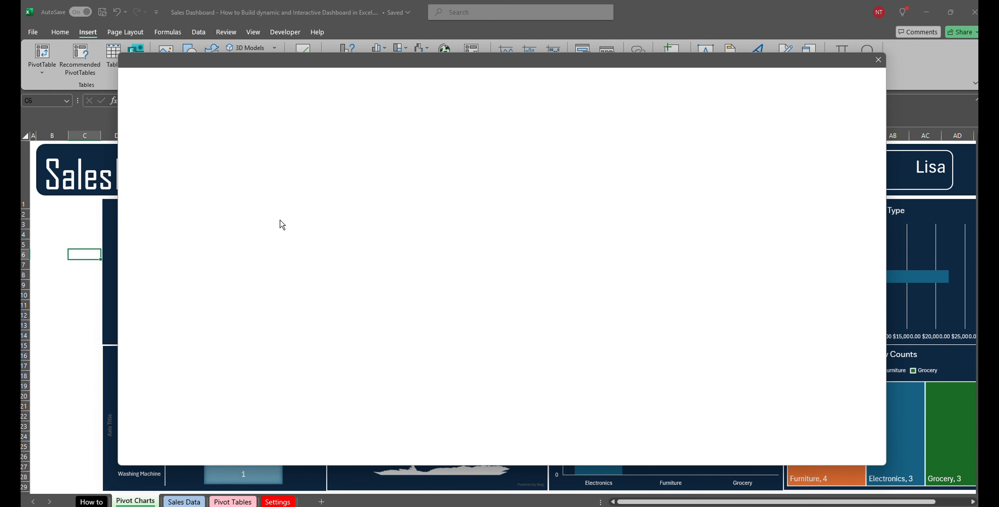
{"action": "type", "text": "c"}
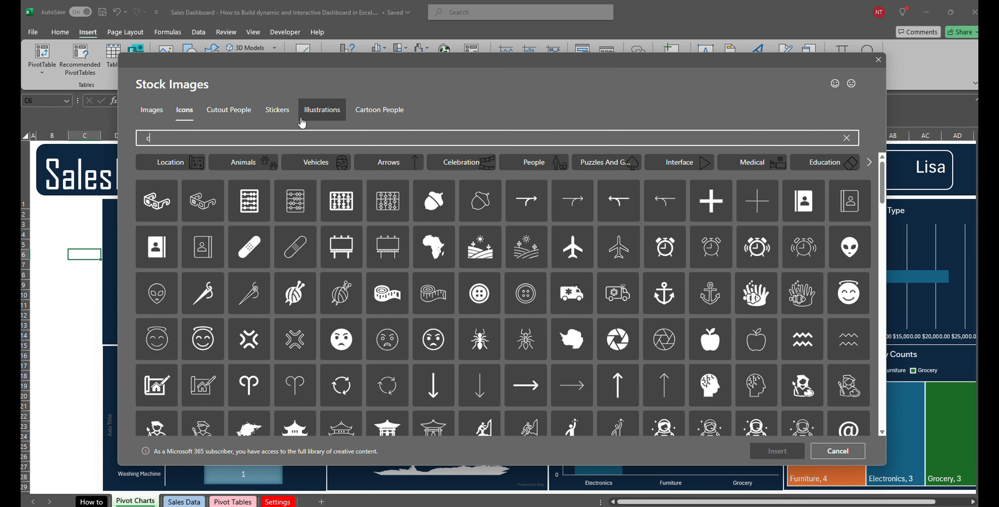
{"action": "type", "text": "ost"}
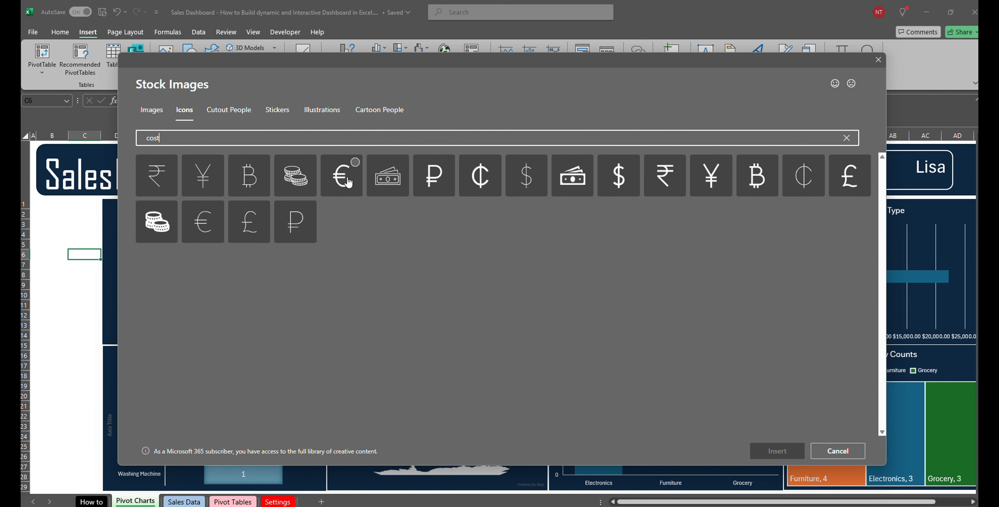
{"action": "left_click", "coordinate": [569, 194]}
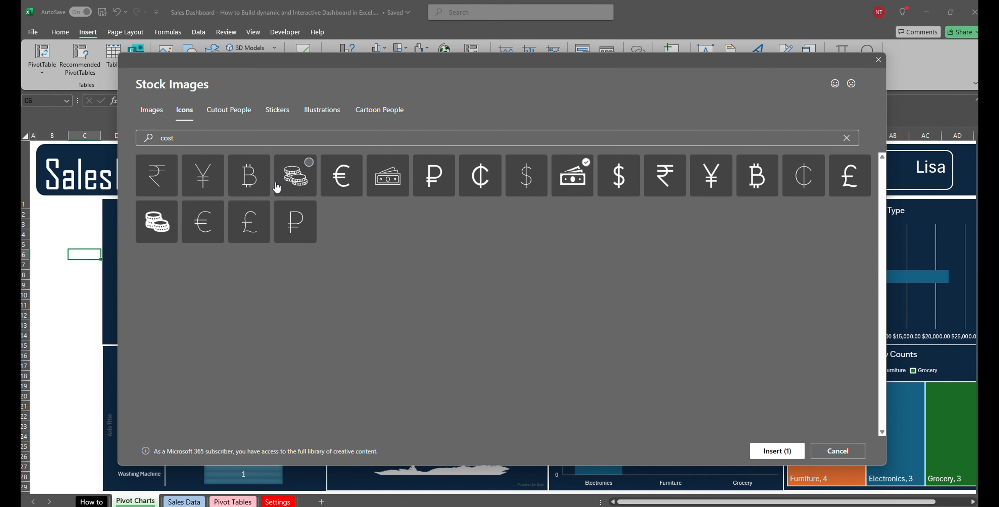
- Search the stock icons for "person" and add the solid head-and-shoulders icon to the selection
{"action": "left_click", "coordinate": [221, 141]}
{"action": "key", "text": "BackSpace"}
{"action": "key", "text": "BackSpace"}
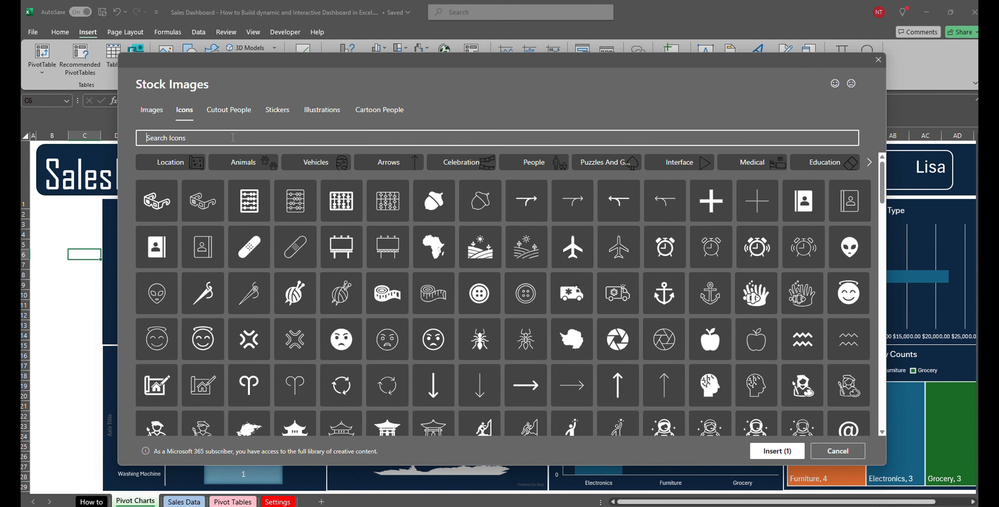
{"action": "type", "text": "person"}
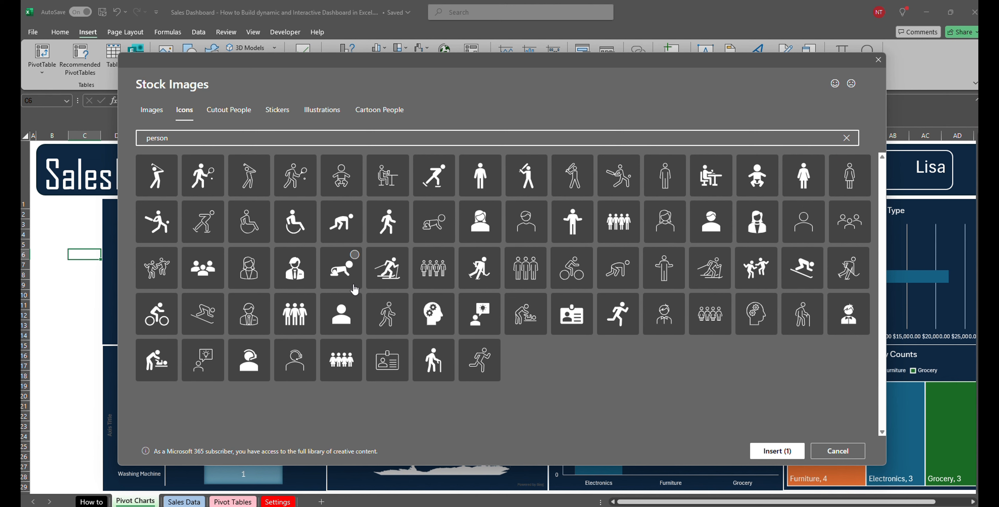
{"action": "left_click", "coordinate": [342, 314]}
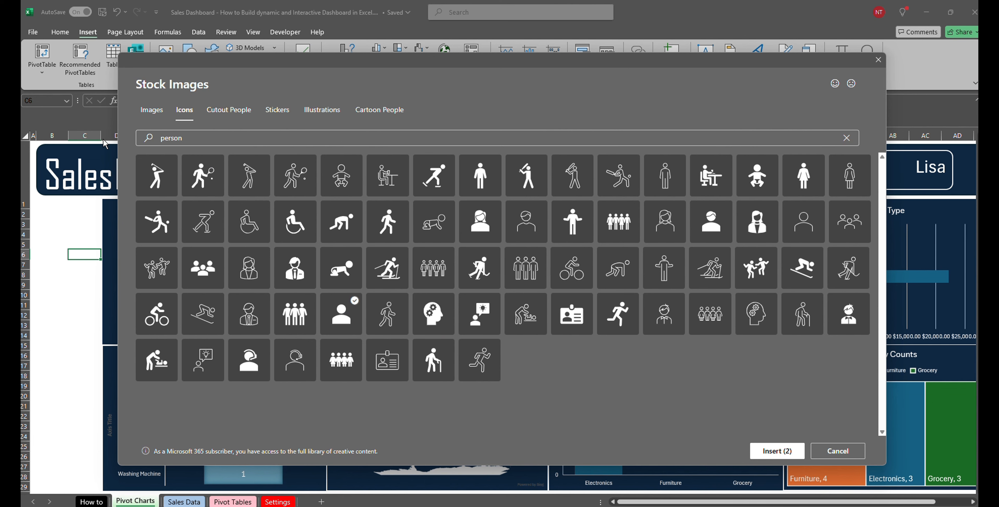
- Search the stock icons for "profit", add the solid bar chart with rising arrow, and insert the selected icons
{"action": "double_click", "coordinate": [186, 136]}
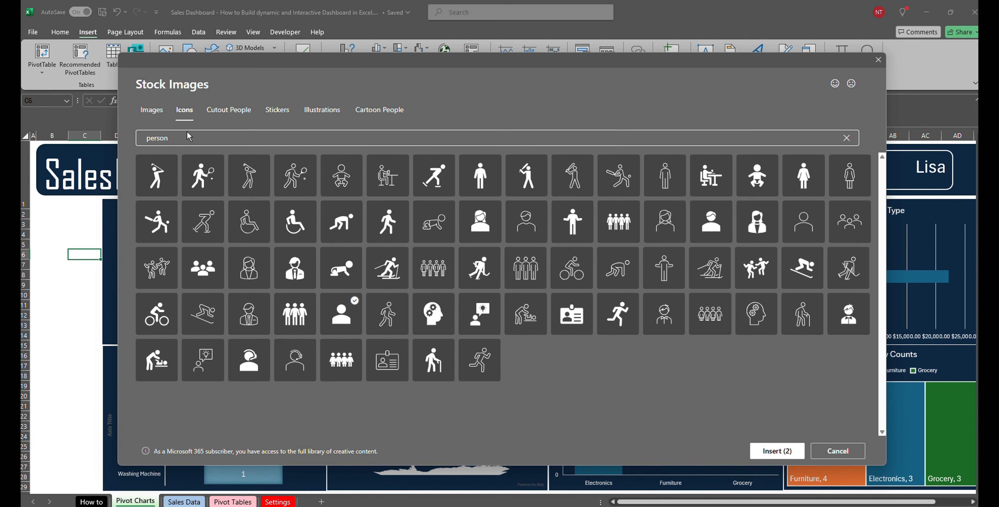
{"action": "type", "text": "profi"}
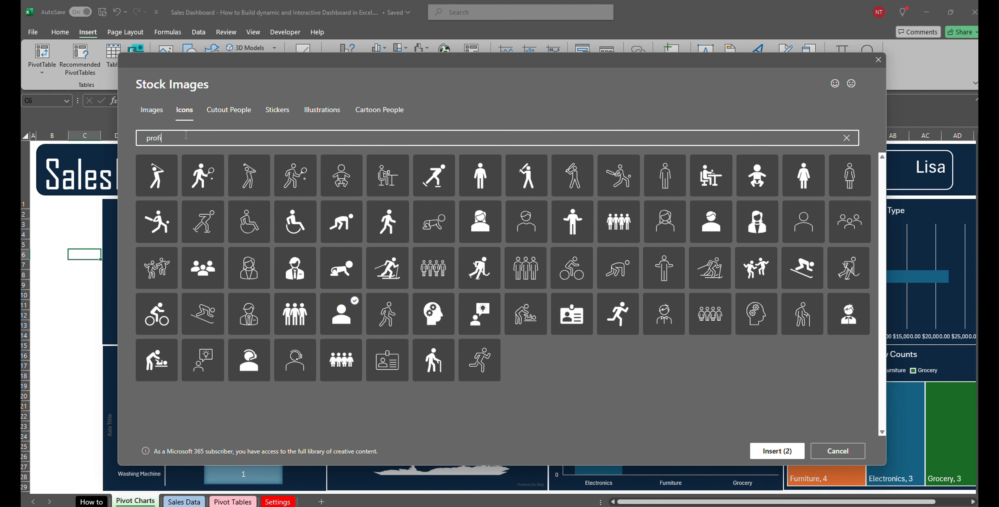
{"action": "type", "text": "t"}
{"action": "left_click", "coordinate": [480, 222]}
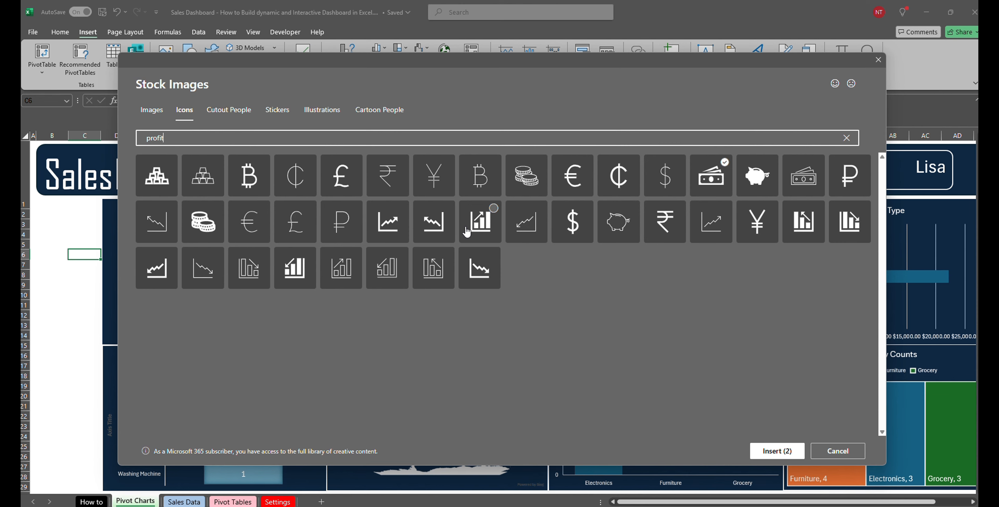
{"action": "left_click", "coordinate": [755, 457]}
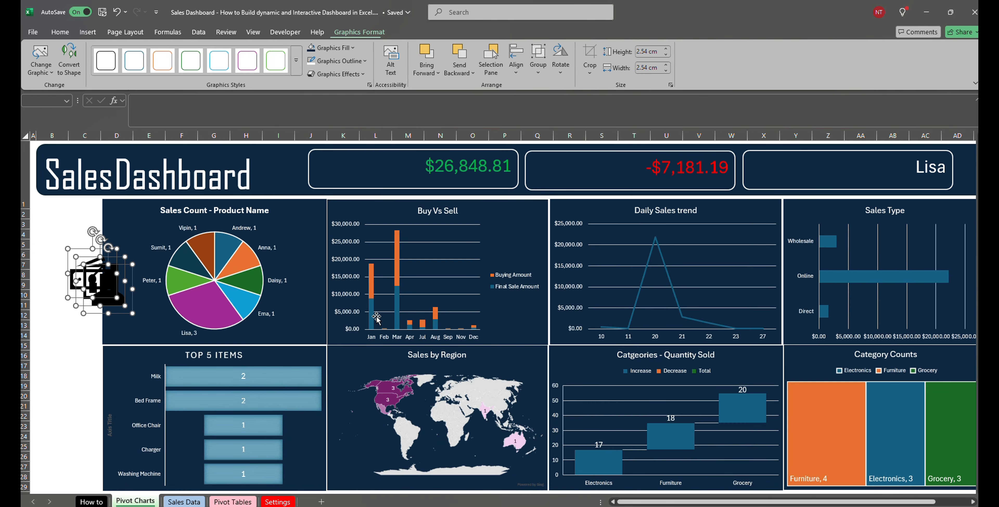
- Separate the overlapping banknotes, person and bar chart icons into a column in the blank area beside the charts
{"action": "left_click_drag", "start_coordinate": [159, 261], "coordinate": [144, 296]}
{"action": "key", "text": "ctrl+z"}
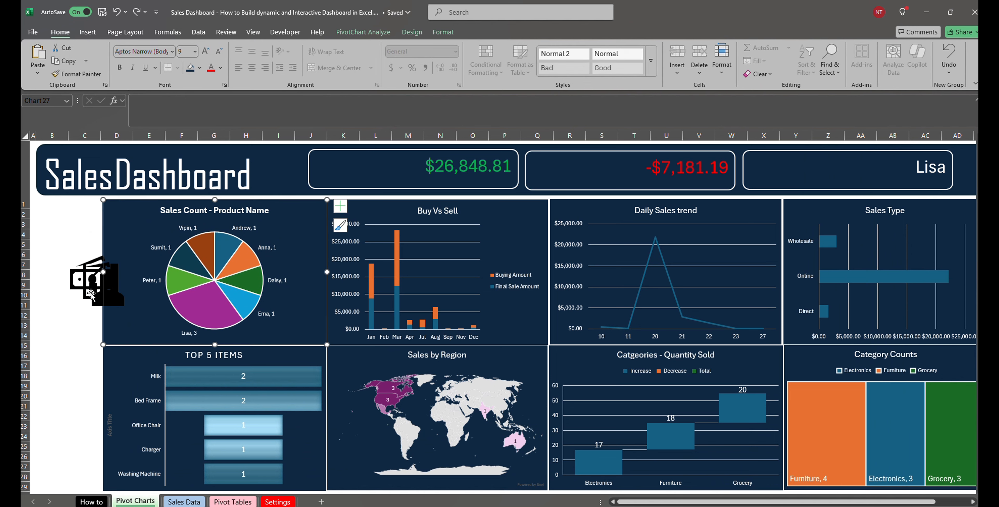
{"action": "left_click", "coordinate": [90, 289]}
{"action": "left_click_drag", "start_coordinate": [85, 287], "coordinate": [49, 299]}
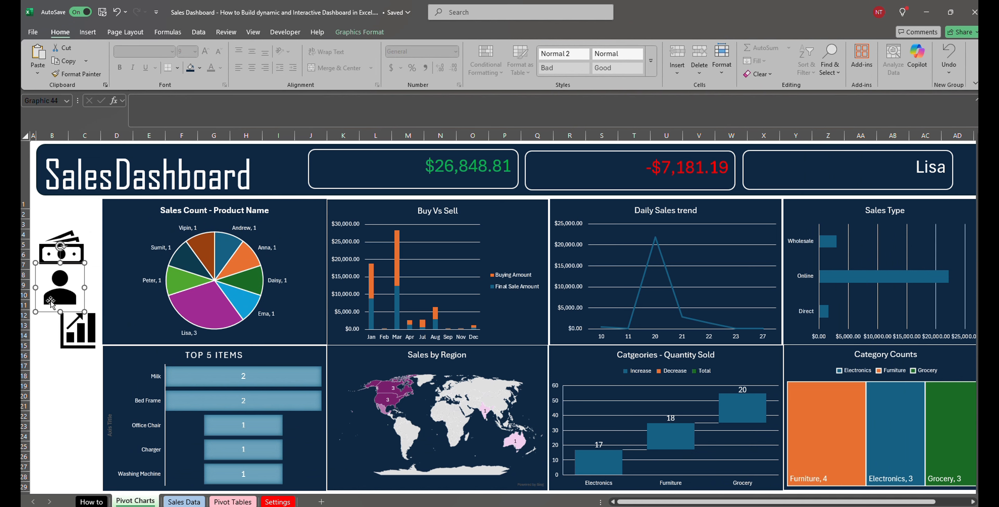
{"action": "left_click", "coordinate": [78, 332]}
{"action": "left_click_drag", "start_coordinate": [78, 332], "coordinate": [62, 340]}
- Shrink the banknotes icon, fill it with white, and place it beside the amount in the sales card
{"action": "left_click", "coordinate": [68, 256]}
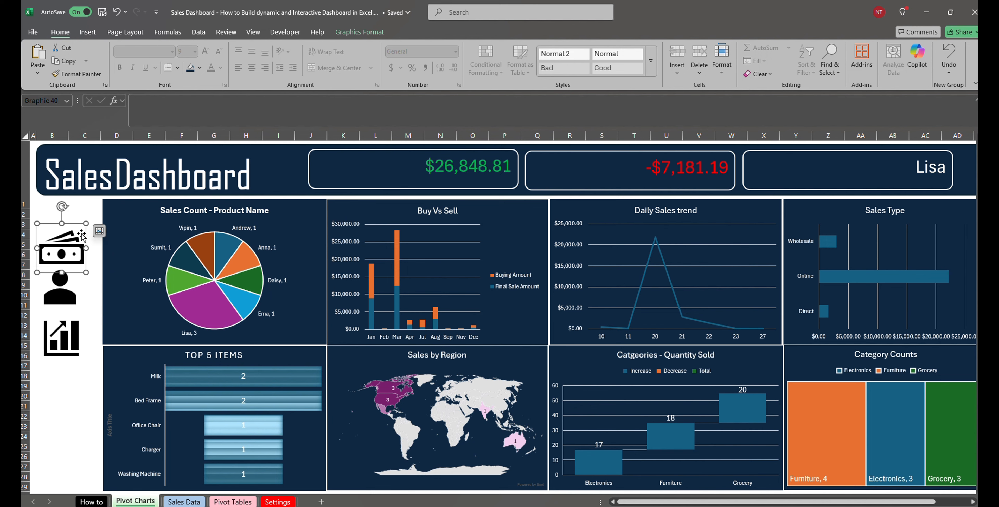
{"action": "left_click_drag", "start_coordinate": [85, 223], "coordinate": [63, 244]}
{"action": "right_click", "coordinate": [63, 244]}
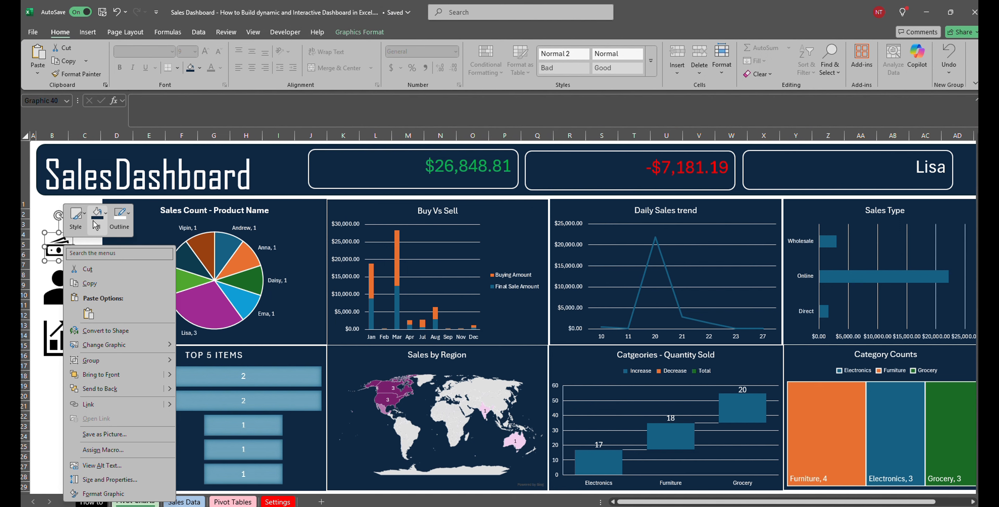
{"action": "left_click", "coordinate": [96, 225]}
{"action": "left_click", "coordinate": [95, 267]}
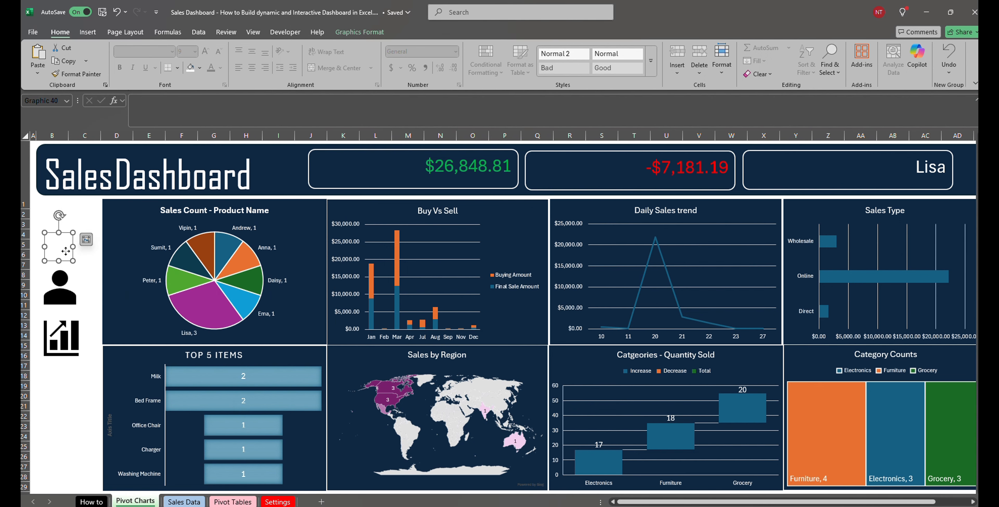
{"action": "left_click_drag", "start_coordinate": [66, 252], "coordinate": [404, 168]}
- Fill the person icon with white, shrink it, and place it beside the name in the sales representative card
{"action": "left_click", "coordinate": [68, 293]}
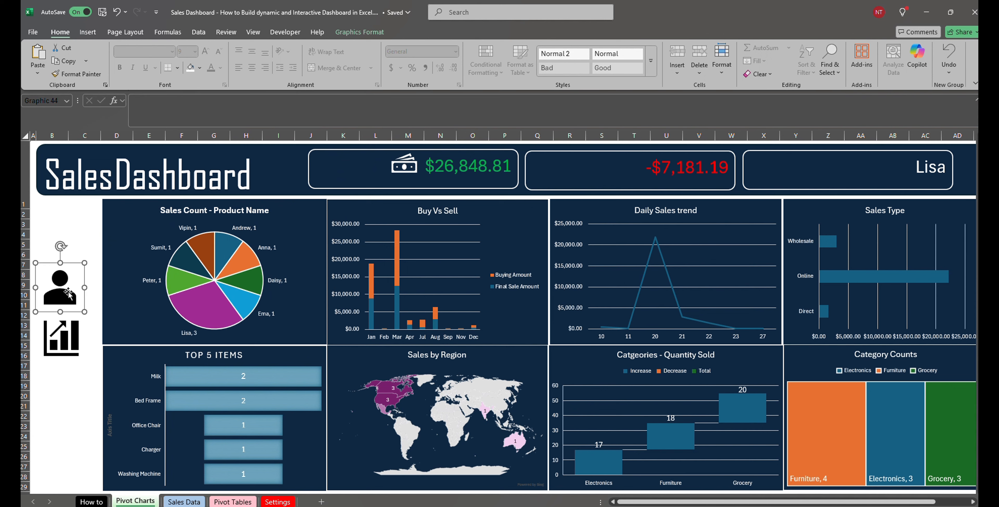
{"action": "right_click", "coordinate": [69, 293]}
{"action": "left_click", "coordinate": [102, 314]}
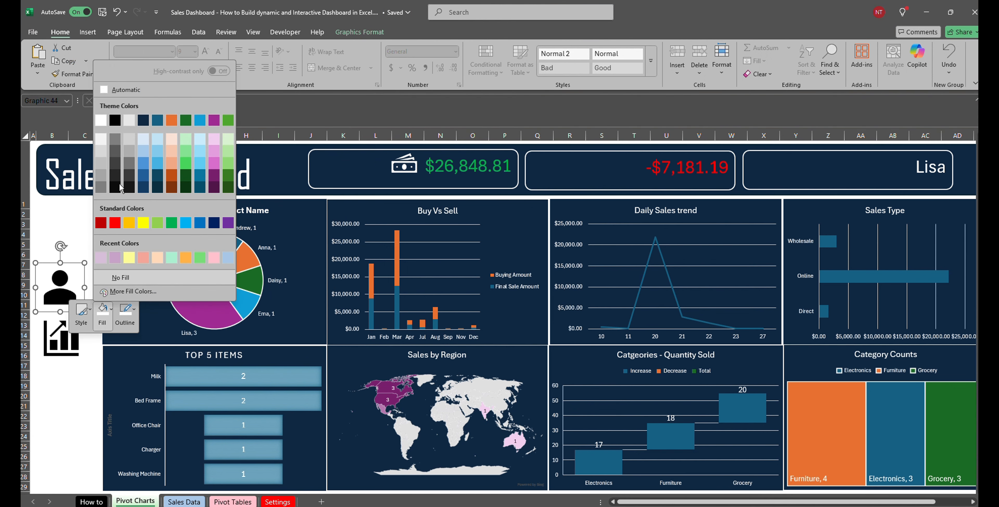
{"action": "left_click", "coordinate": [101, 120]}
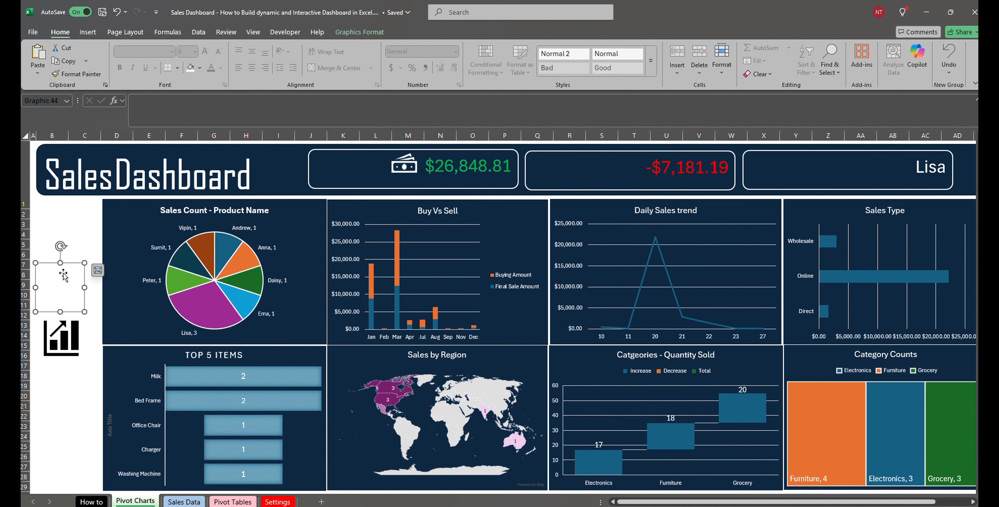
{"action": "left_click_drag", "start_coordinate": [63, 290], "coordinate": [899, 166]}
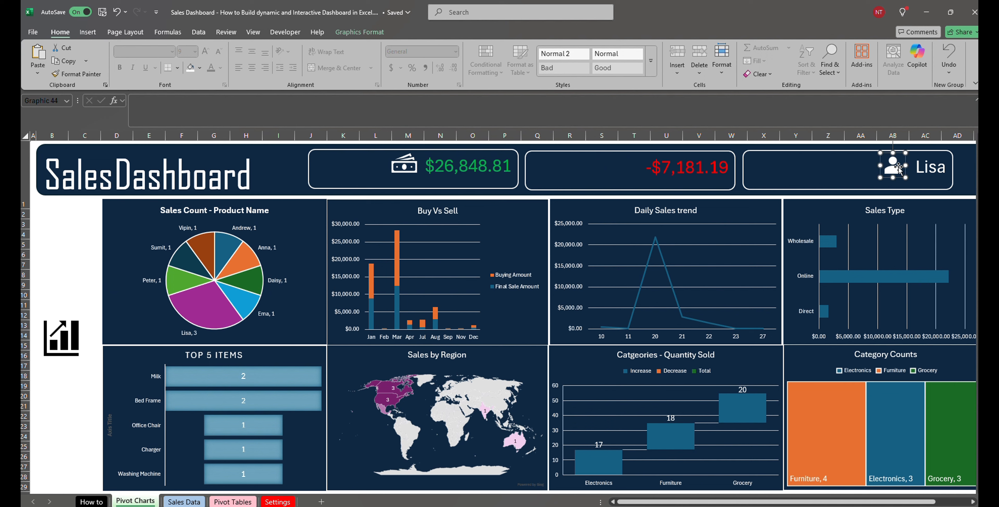
- Shrink the bar chart icon, fill it with white, and place it beside the amount in the profit card
{"action": "left_click", "coordinate": [70, 340]}
{"action": "left_click_drag", "start_coordinate": [86, 314], "coordinate": [58, 340]}
{"action": "right_click", "coordinate": [51, 356]}
{"action": "left_click", "coordinate": [85, 379]}
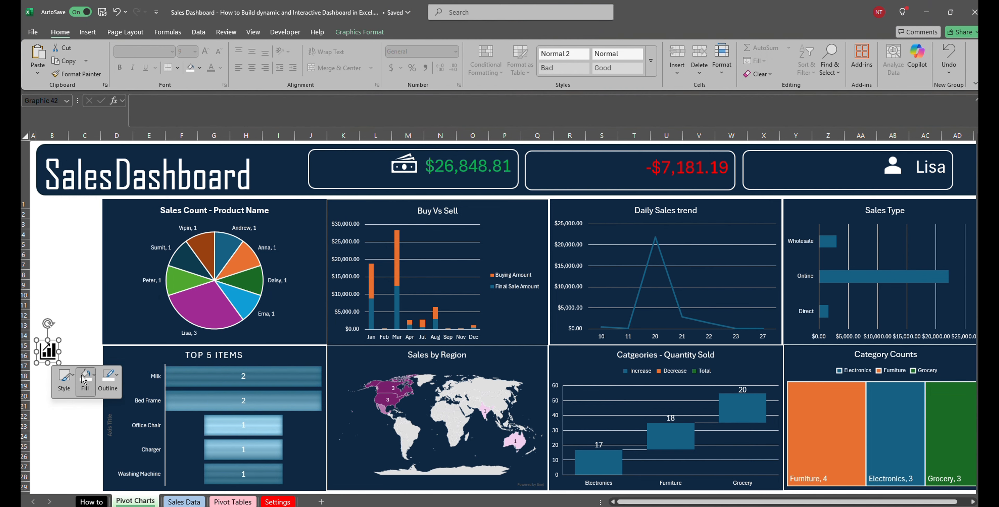
{"action": "left_click", "coordinate": [88, 188]}
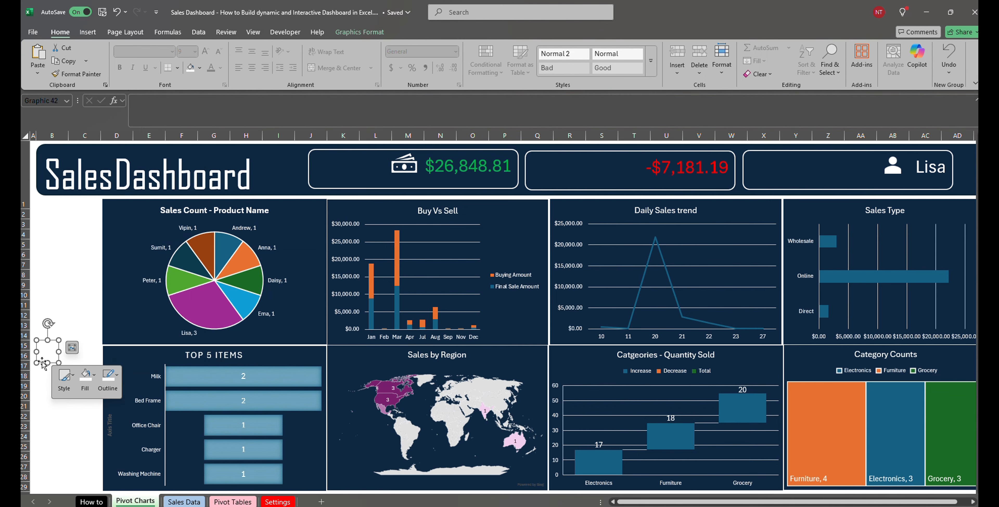
{"action": "left_click_drag", "start_coordinate": [42, 364], "coordinate": [631, 170]}
{"action": "left_click", "coordinate": [52, 295]}
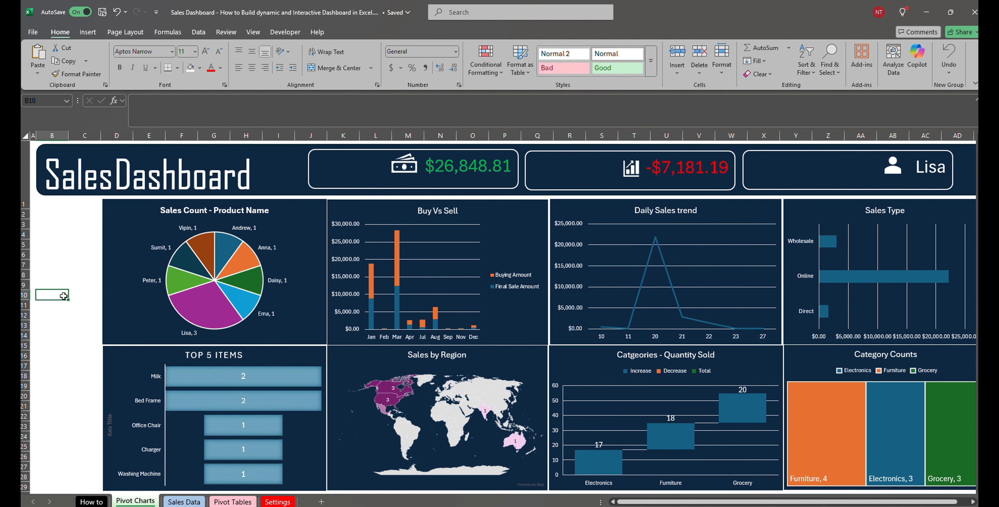
- Draw a text box in the empty space beside the banknotes icon in the sales card
{"action": "left_click", "coordinate": [88, 32]}
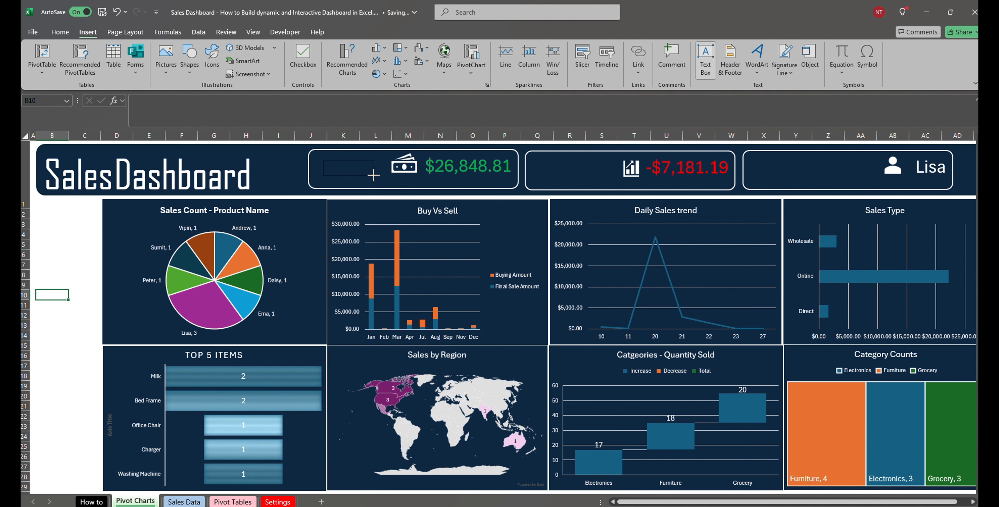
{"action": "left_click_drag", "start_coordinate": [374, 176], "coordinate": [377, 175]}
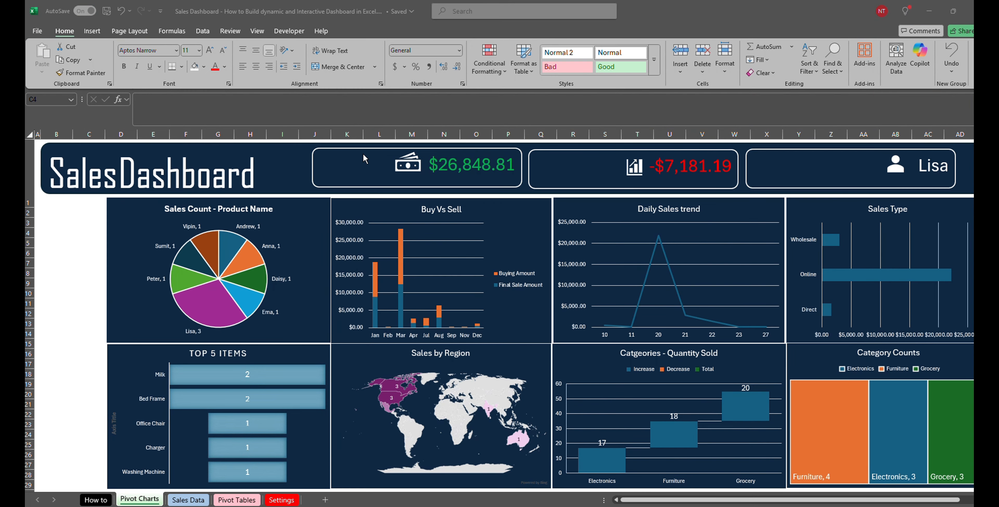
{"action": "left_click", "coordinate": [72, 33]}
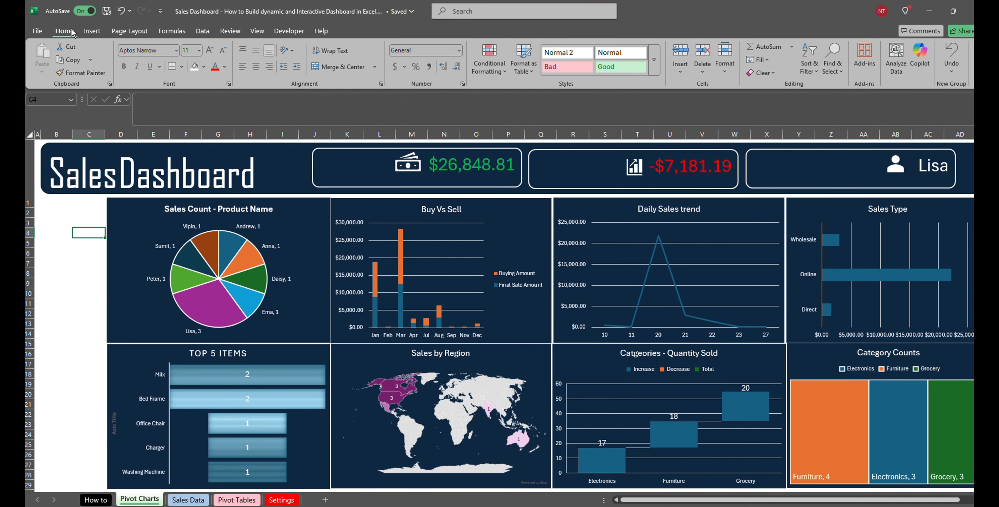
{"action": "left_click", "coordinate": [92, 32]}
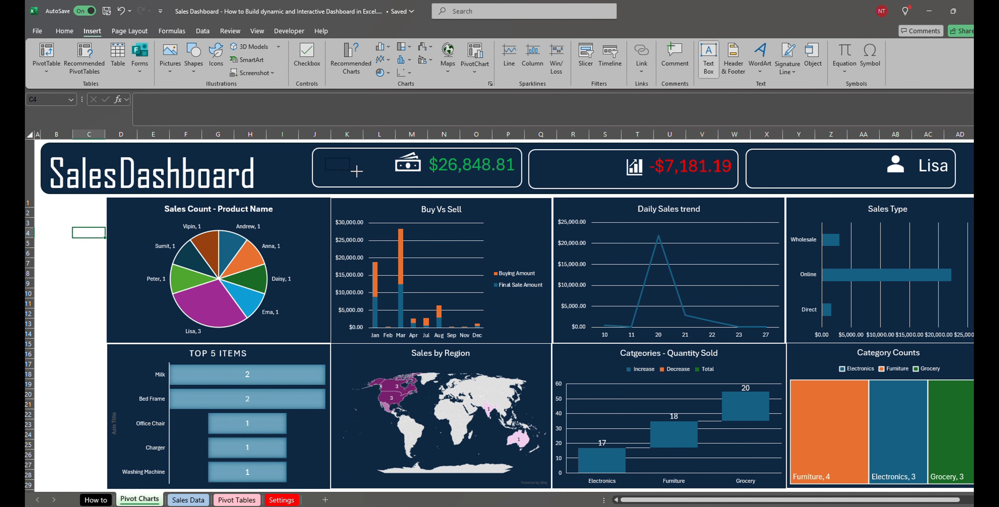
{"action": "left_click_drag", "start_coordinate": [389, 174], "coordinate": [388, 174]}
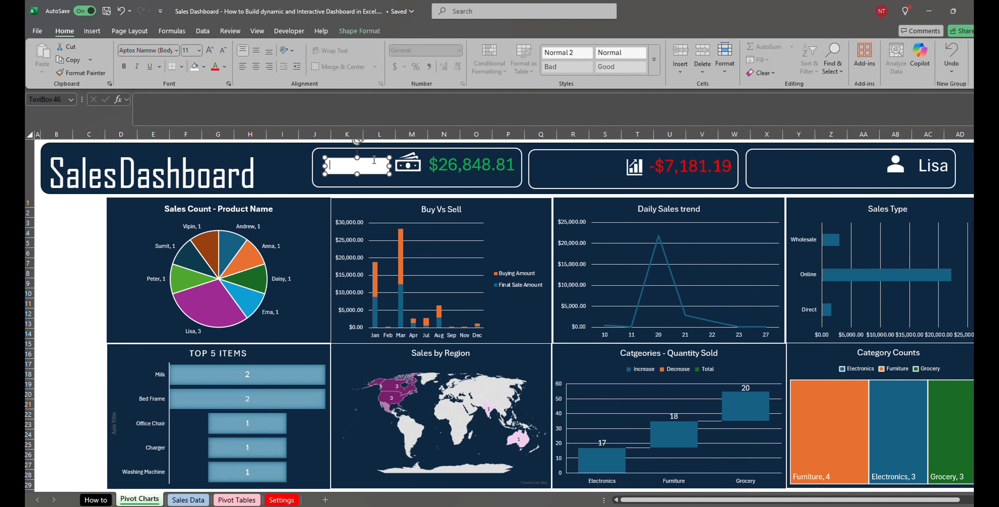
- Remove the outline of the sales card's text box and fill it with the theme's dark blue
{"action": "right_click", "coordinate": [374, 162]}
{"action": "left_click", "coordinate": [361, 166]}
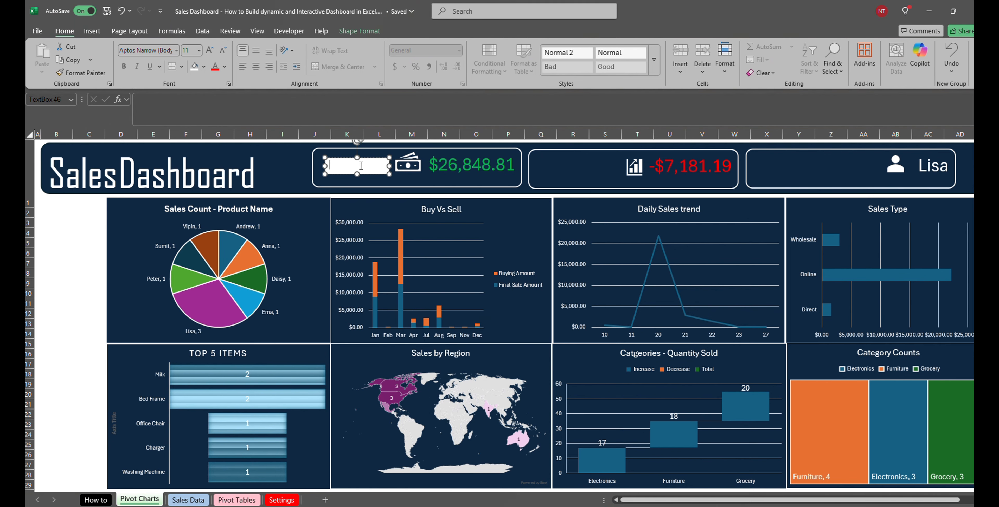
{"action": "right_click", "coordinate": [344, 159]}
{"action": "left_click", "coordinate": [401, 128]}
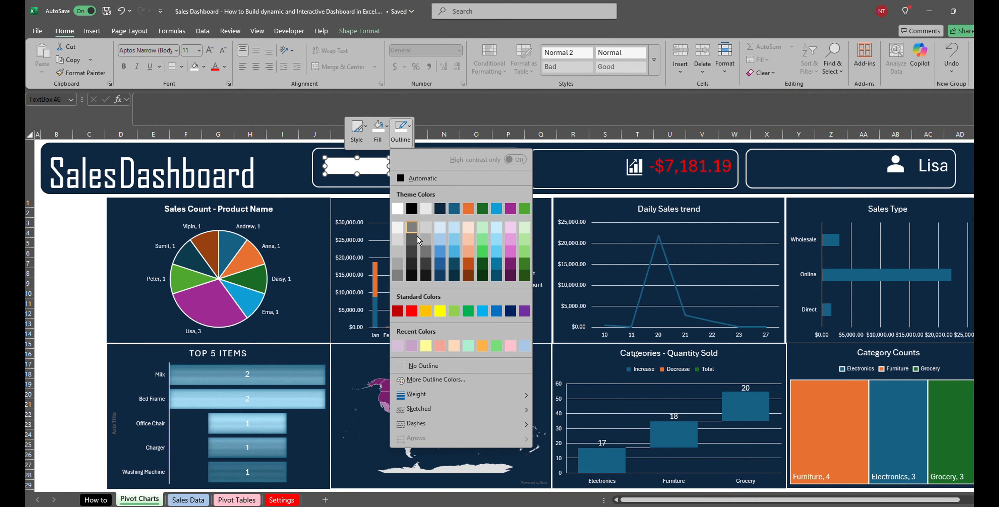
{"action": "left_click", "coordinate": [430, 368]}
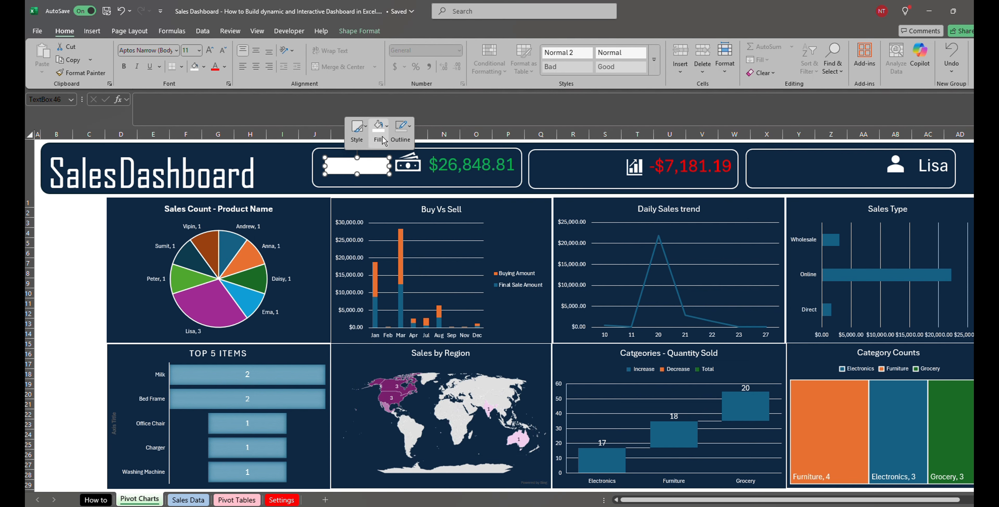
{"action": "left_click", "coordinate": [378, 128]}
{"action": "left_click", "coordinate": [419, 209]}
{"action": "left_click", "coordinate": [354, 164]}
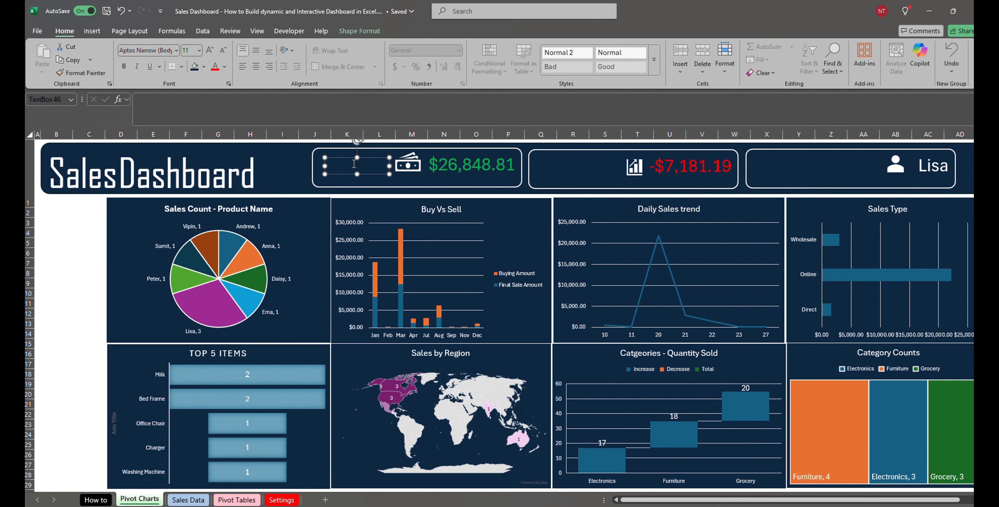
- Enter "Sales" in the text box in white at font size 28 and enlarge the box to fit the text
{"action": "left_click", "coordinate": [225, 66]}
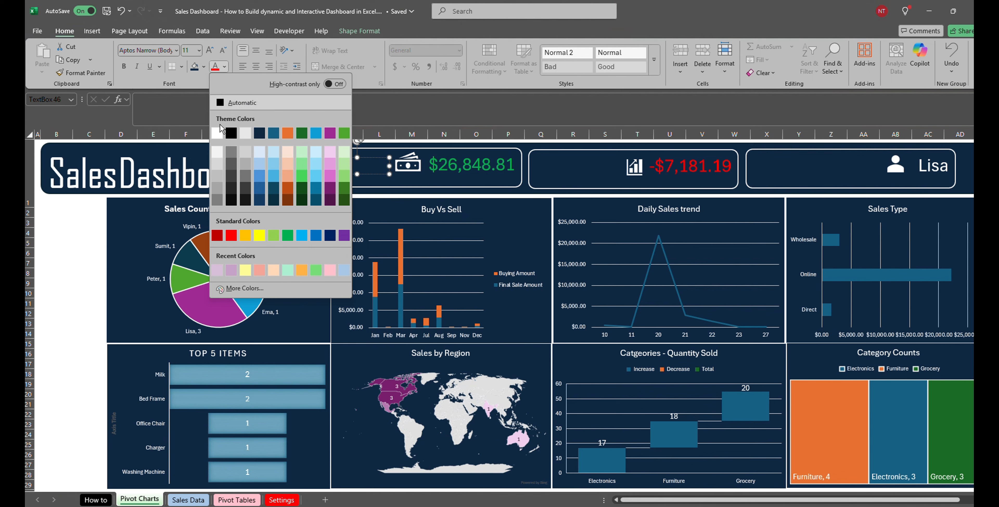
{"action": "left_click", "coordinate": [218, 133]}
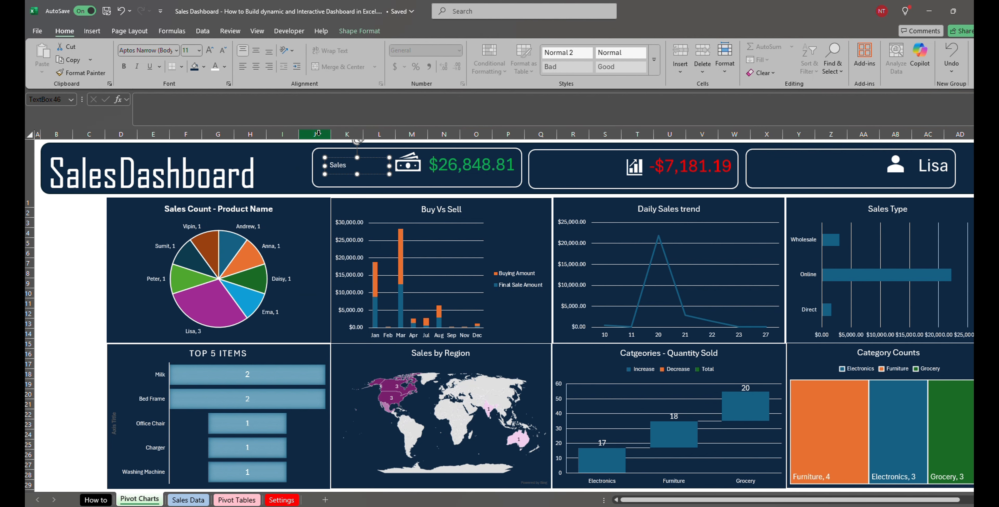
{"action": "key", "text": "ctrl+a"}
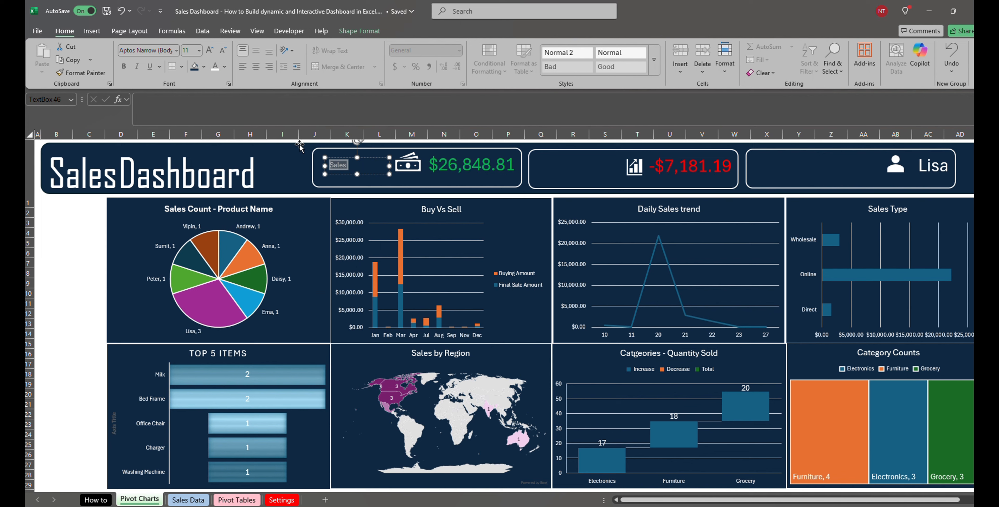
{"action": "left_click", "coordinate": [199, 50]}
{"action": "left_click", "coordinate": [191, 191]}
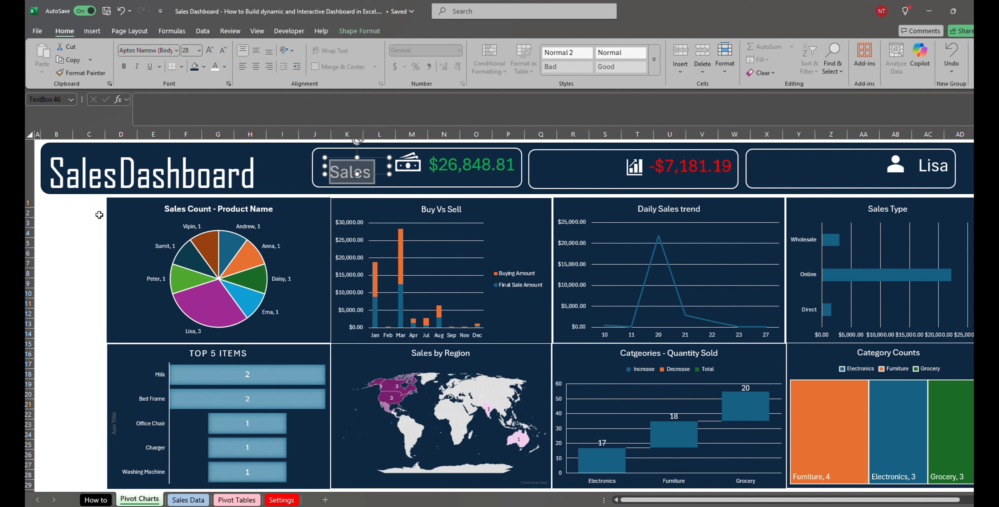
{"action": "left_click", "coordinate": [343, 156]}
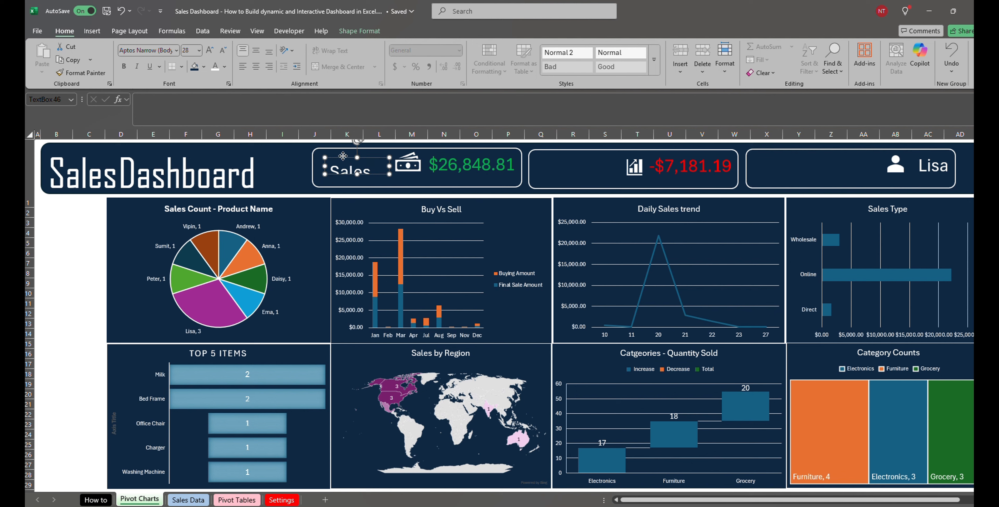
{"action": "left_click_drag", "start_coordinate": [343, 156], "coordinate": [357, 179]}
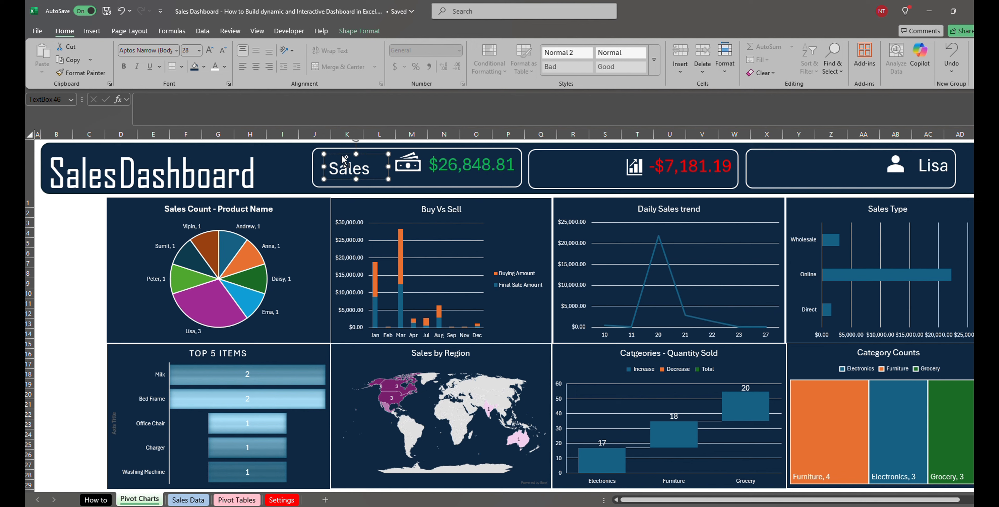
- Copy the Sales label into the profit card beside the bar chart icon and change its text to "Profit"
{"action": "key", "text": "ctrl+c"}
{"action": "key", "text": "ctrl+v"}
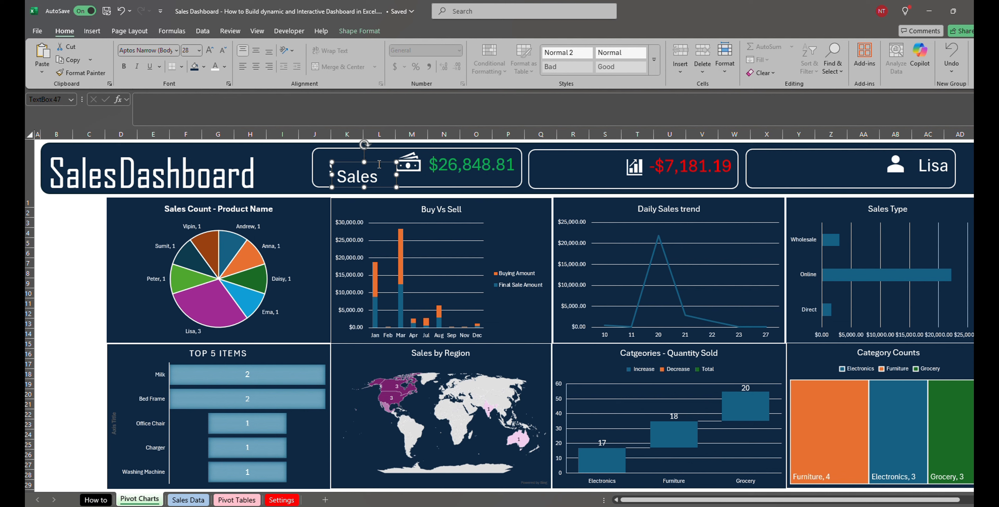
{"action": "left_click_drag", "start_coordinate": [380, 165], "coordinate": [583, 159]}
{"action": "double_click", "coordinate": [567, 166]}
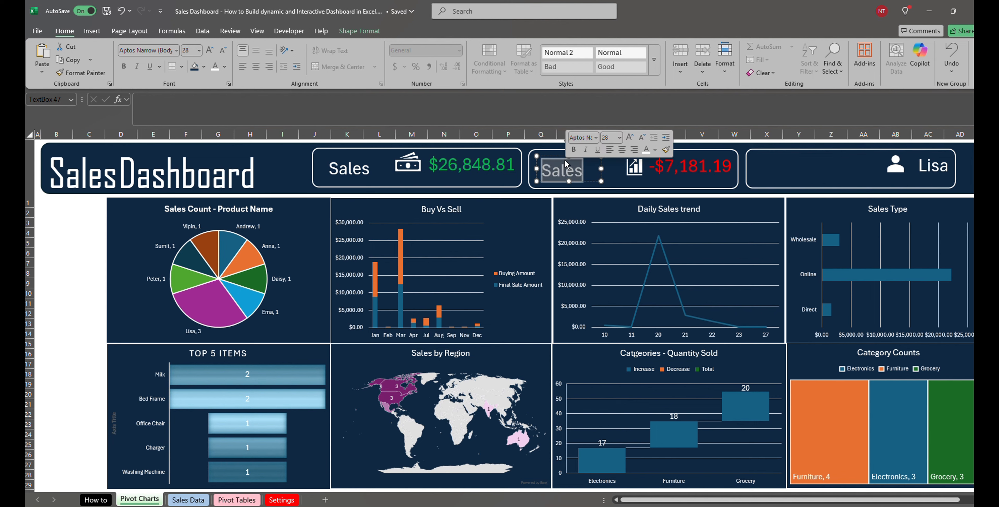
{"action": "type", "text": "Profit"}
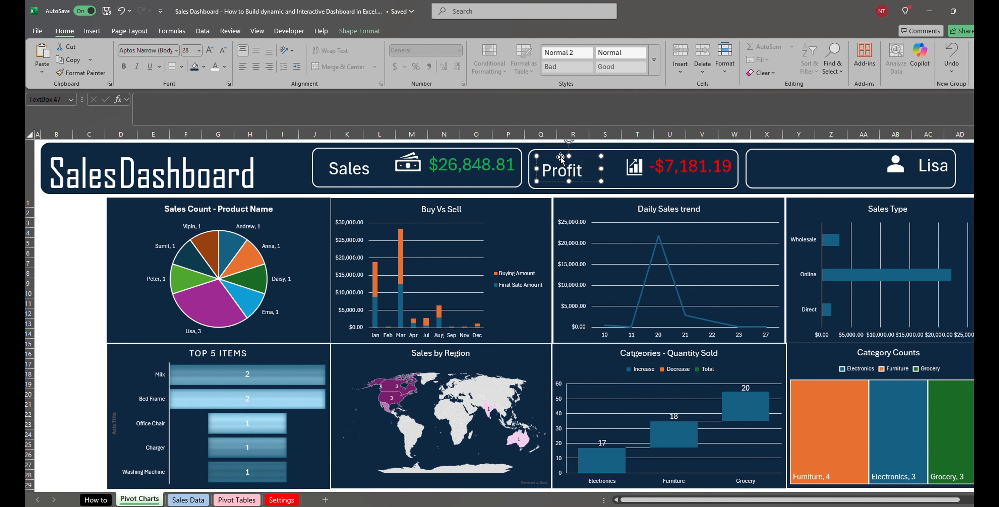
- Paste another copy of the label into the sales representative card, widen it, and change its text to "Top Sales Person"
{"action": "left_click", "coordinate": [772, 173]}
{"action": "key", "text": "ctrl+v"}
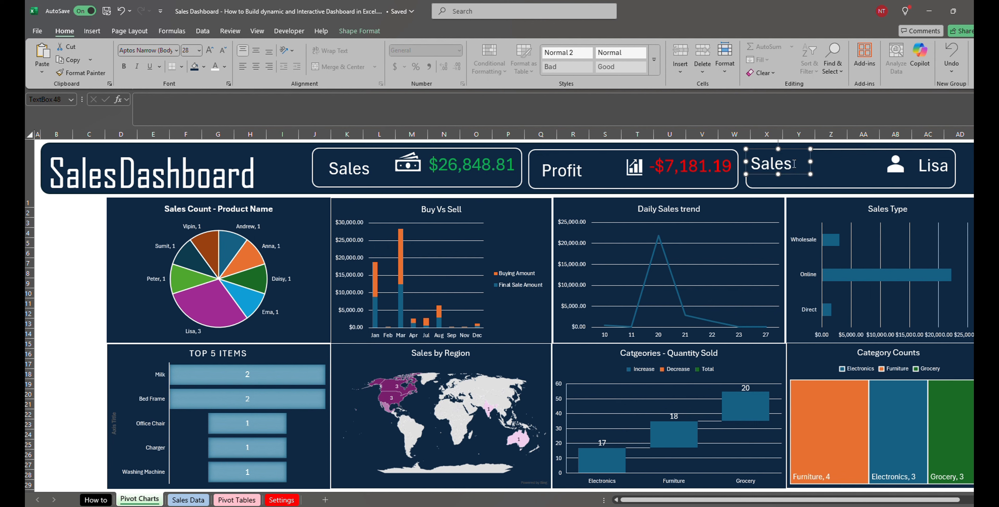
{"action": "left_click_drag", "start_coordinate": [795, 151], "coordinate": [869, 166]}
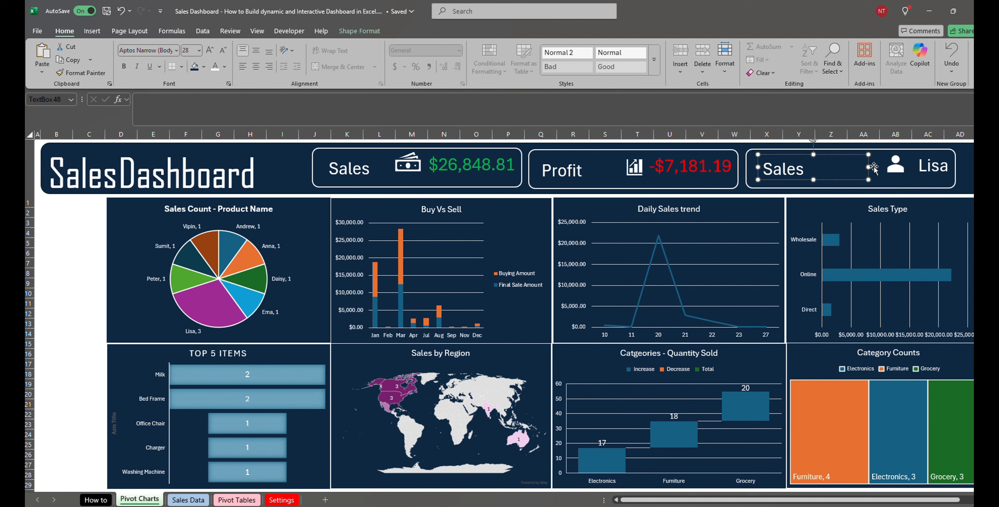
{"action": "double_click", "coordinate": [796, 172]}
{"action": "type", "text": "Top Sales Pe"}
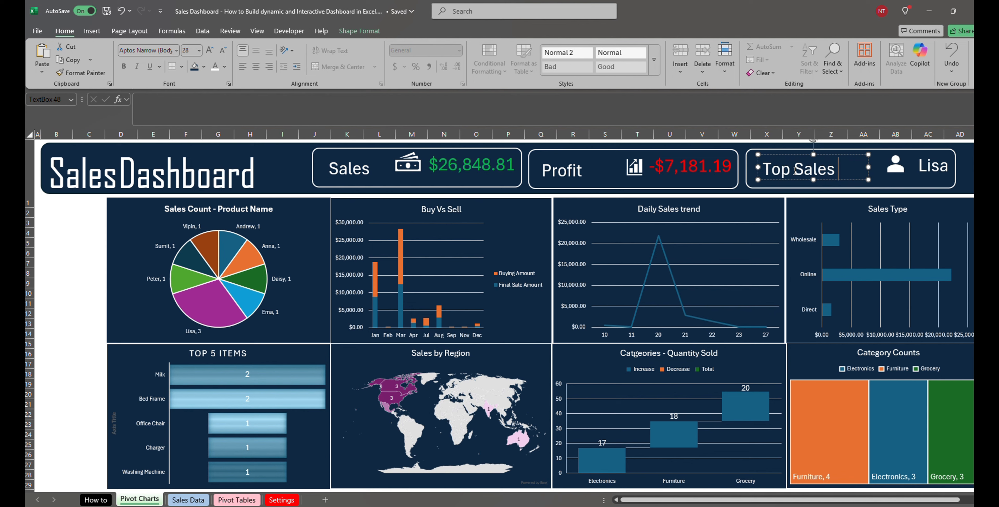
{"action": "type", "text": "rson"}
- Reduce the "Top Sales Person" label to font size 20 so it fits on one line
{"action": "key", "text": "ctrl+a"}
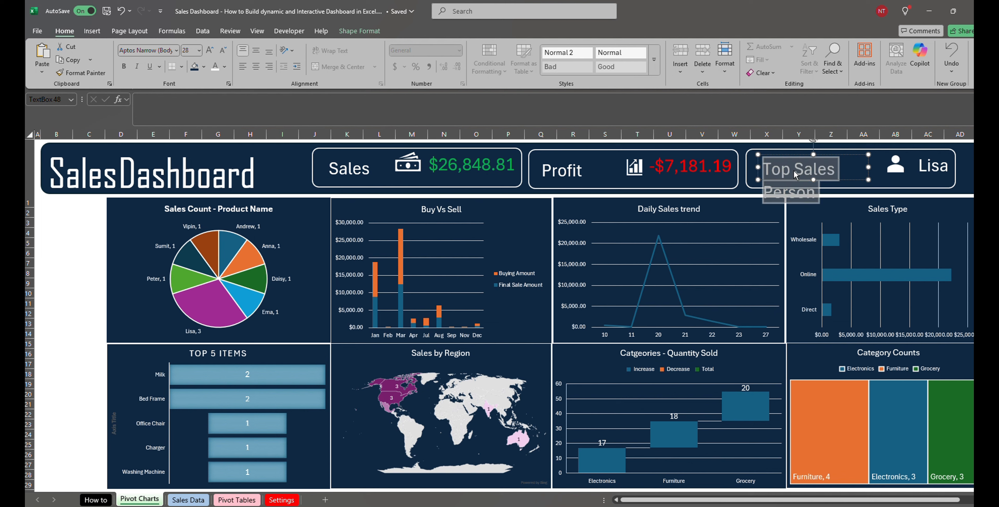
{"action": "left_click", "coordinate": [223, 50]}
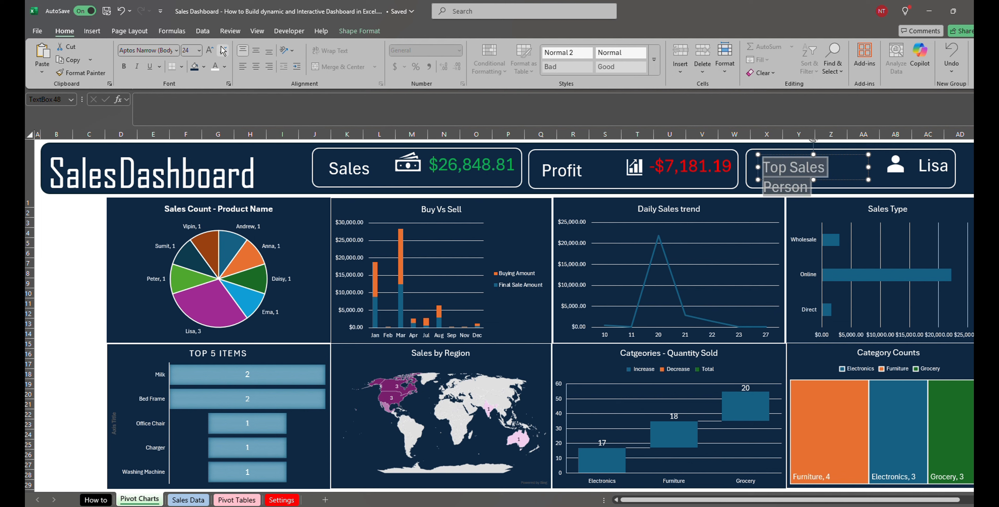
{"action": "left_click", "coordinate": [223, 50]}
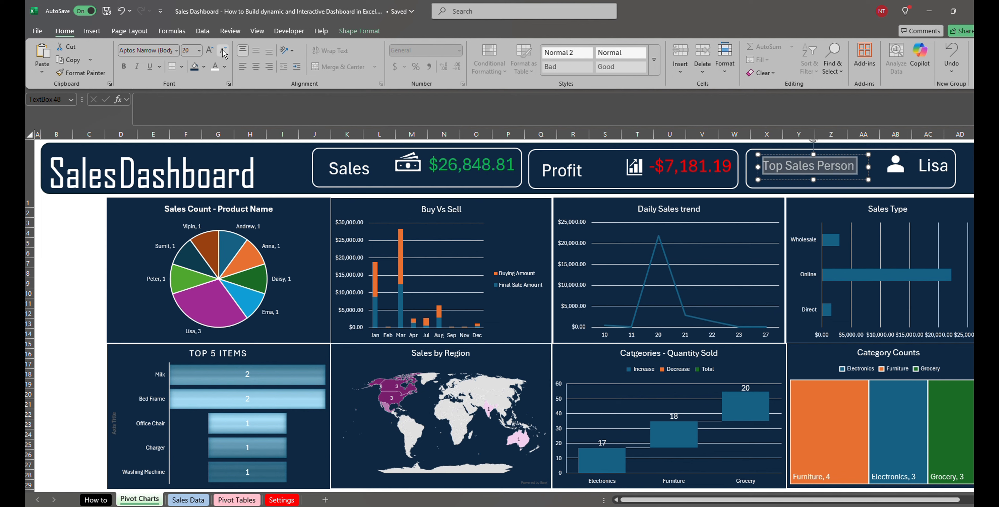
{"action": "left_click", "coordinate": [58, 273]}
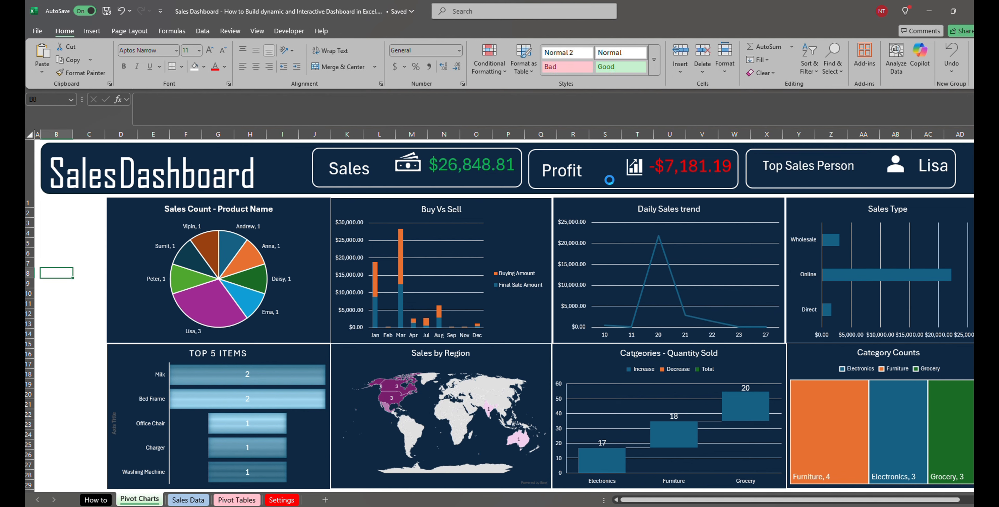
- Nudge the Profit label slightly upward and middle-align the text vertically in all three card labels
{"action": "left_click", "coordinate": [577, 170]}
{"action": "left_click_drag", "start_coordinate": [557, 157], "coordinate": [557, 152]}
{"action": "left_click", "coordinate": [361, 169]}
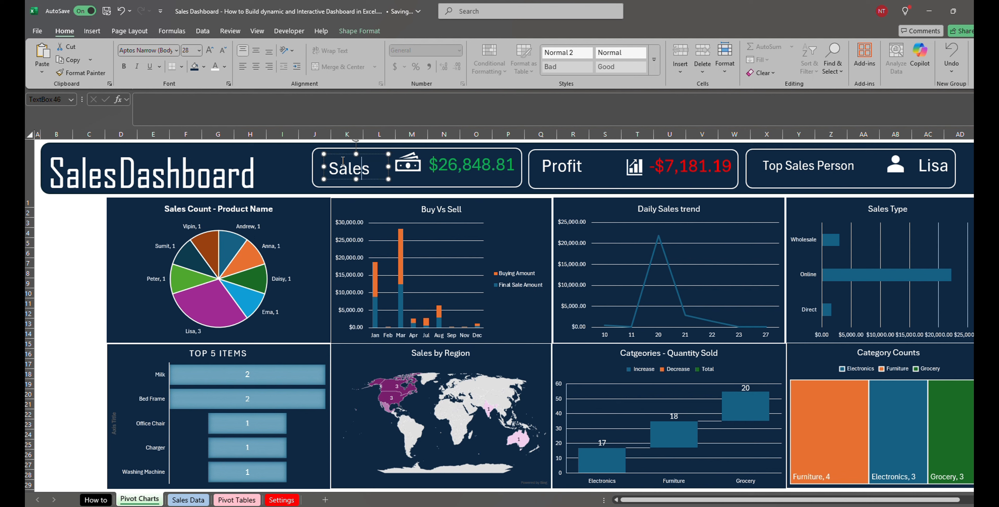
{"action": "left_click", "coordinate": [341, 155]}
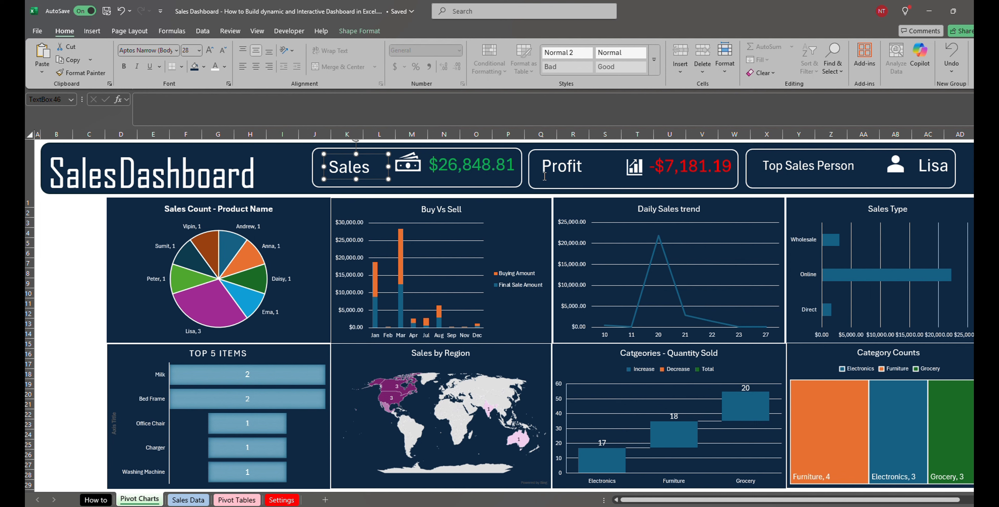
{"action": "left_click", "coordinate": [563, 161]}
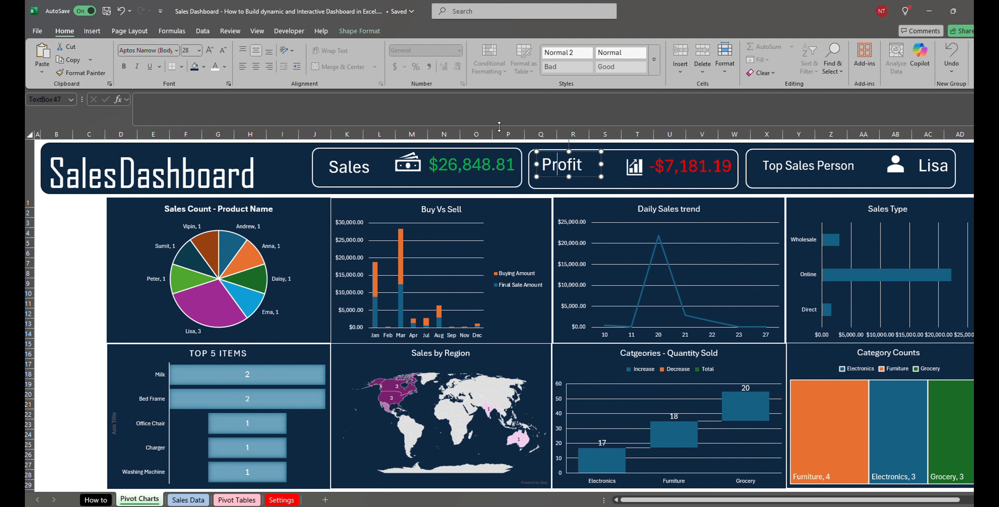
{"action": "left_click", "coordinate": [784, 167]}
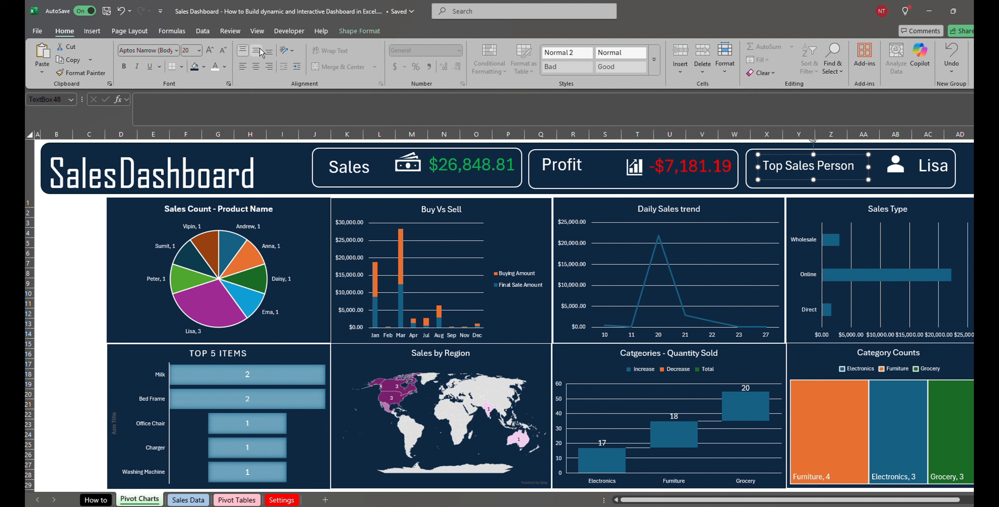
{"action": "left_click", "coordinate": [94, 252]}
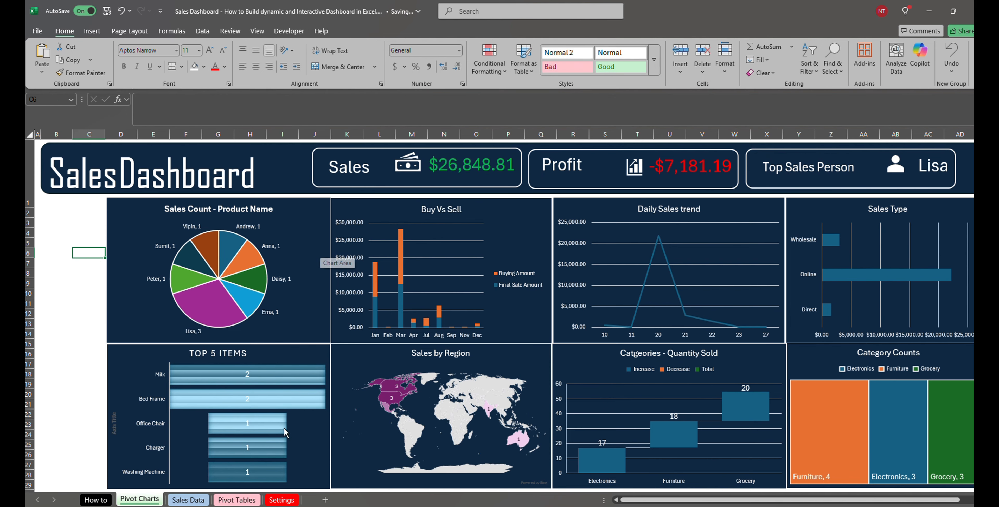
{"action": "left_click", "coordinate": [96, 500]}
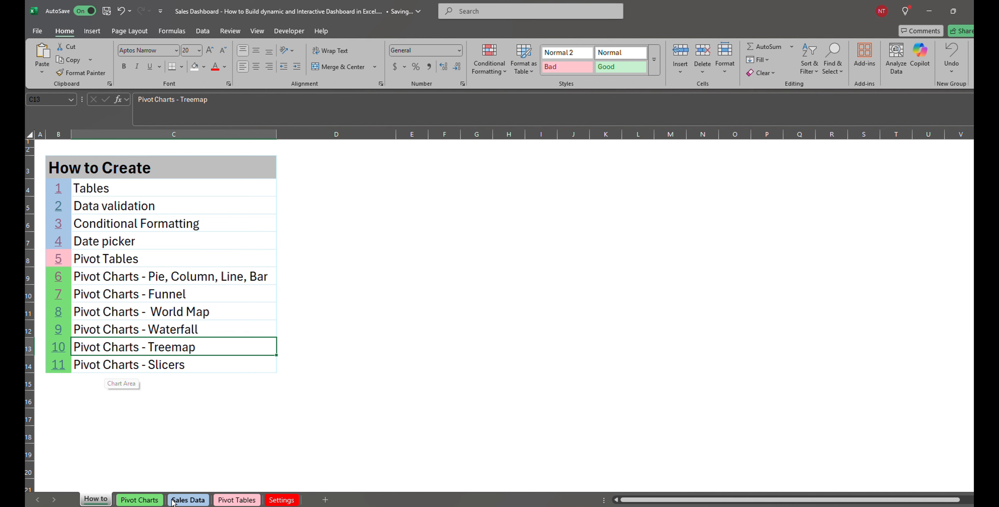
{"action": "left_click", "coordinate": [158, 501]}
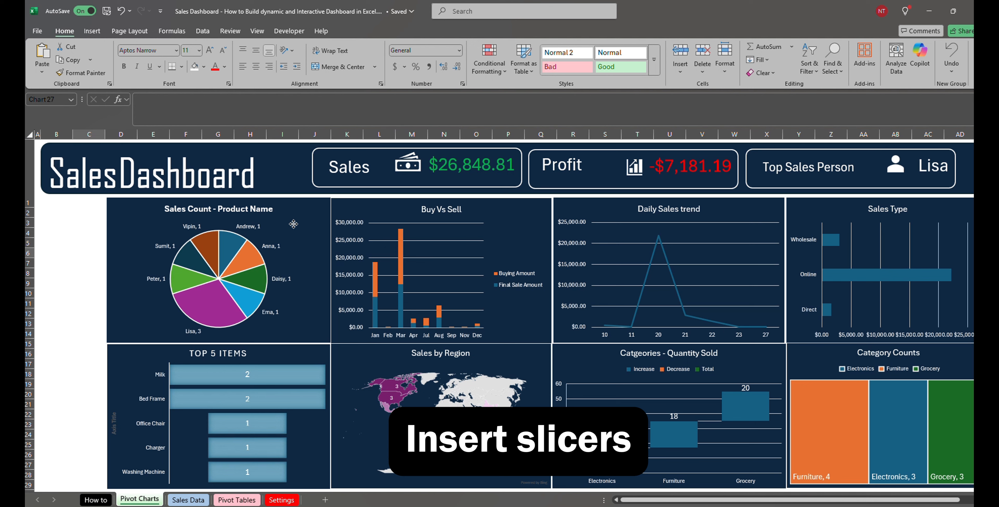
- Insert Month, Status and Payment Mode slicers for the Sales Count - Product Name pie chart
{"action": "left_click", "coordinate": [296, 234]}
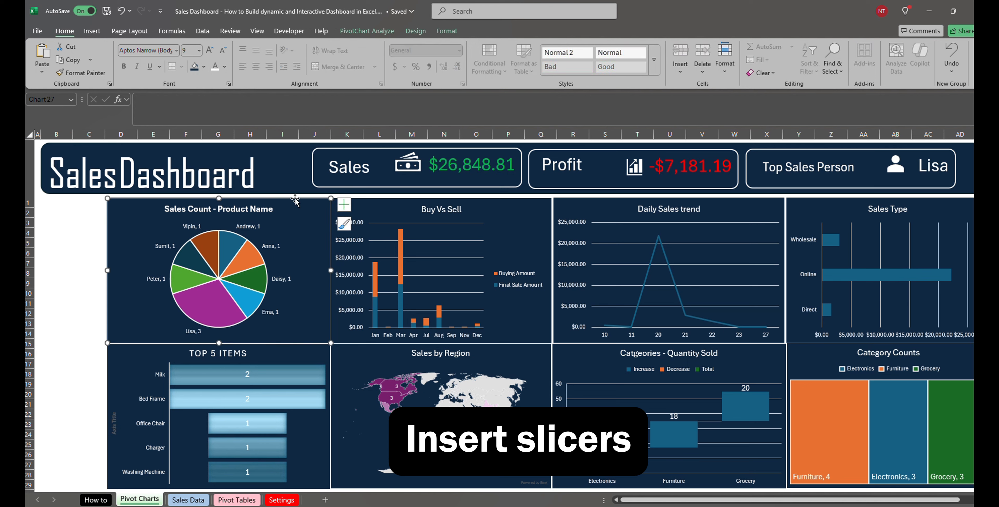
{"action": "left_click", "coordinate": [375, 33]}
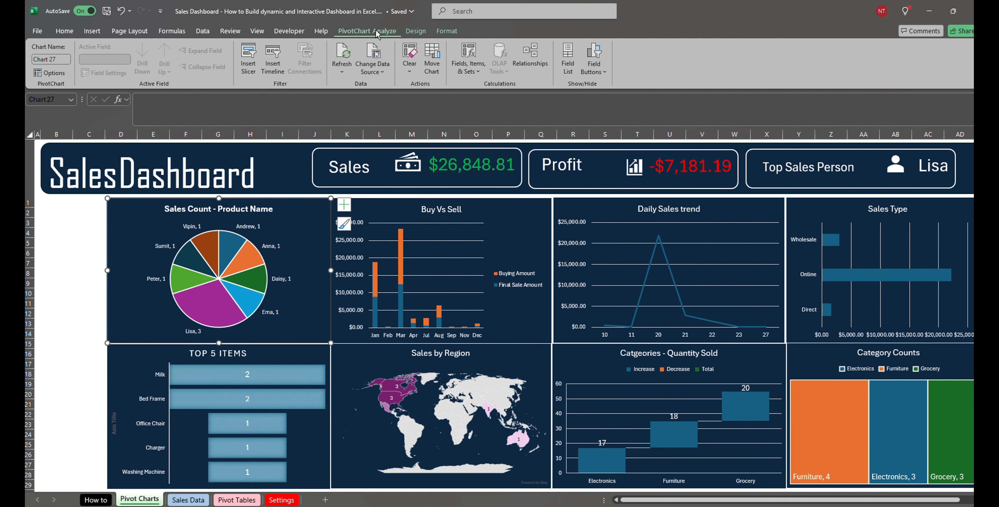
{"action": "left_click", "coordinate": [249, 62]}
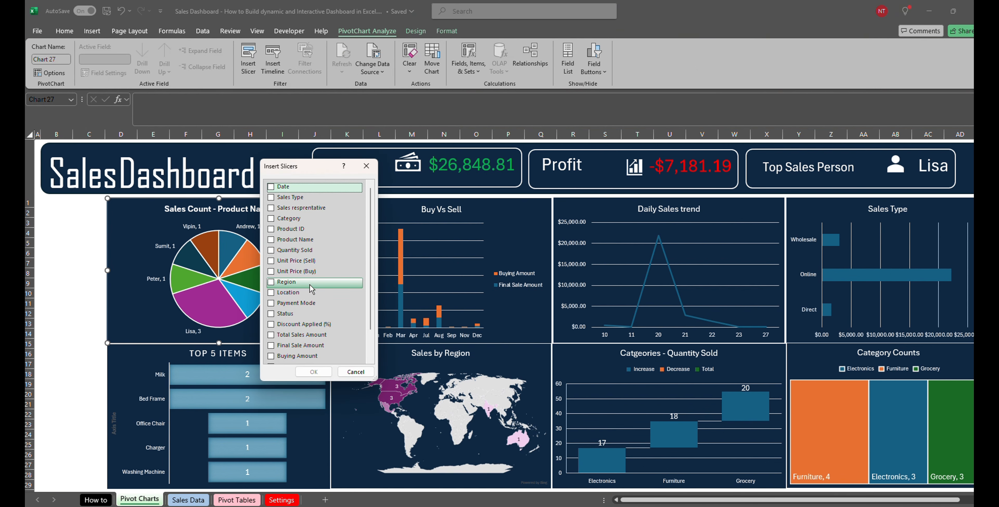
{"action": "scroll", "coordinate": [310, 290], "scroll_direction": "down", "scroll_amount": 1}
{"action": "left_click", "coordinate": [269, 348]}
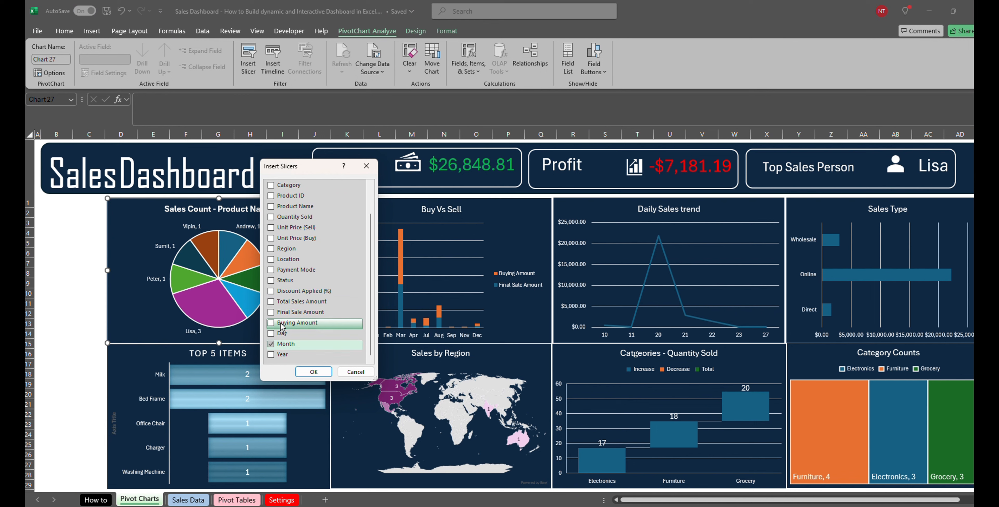
{"action": "left_click", "coordinate": [271, 281]}
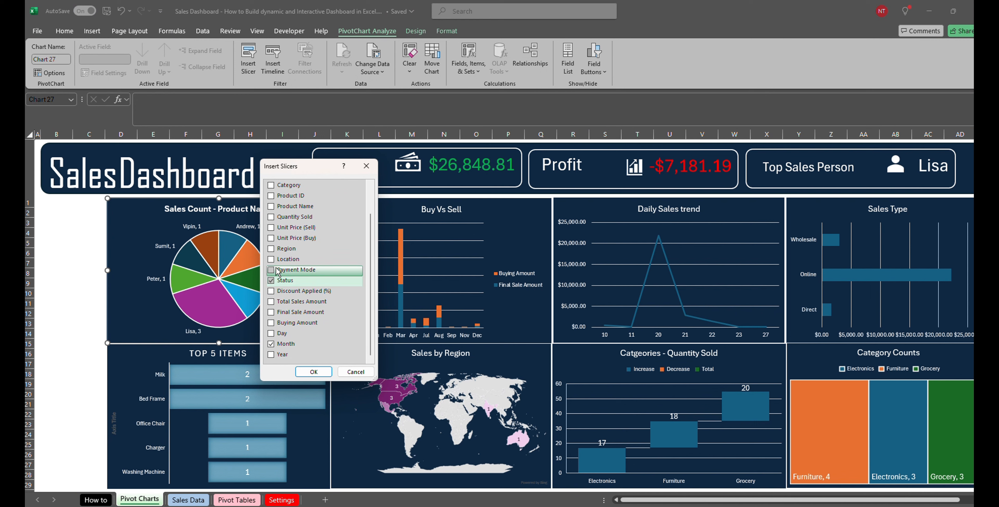
{"action": "left_click", "coordinate": [271, 270]}
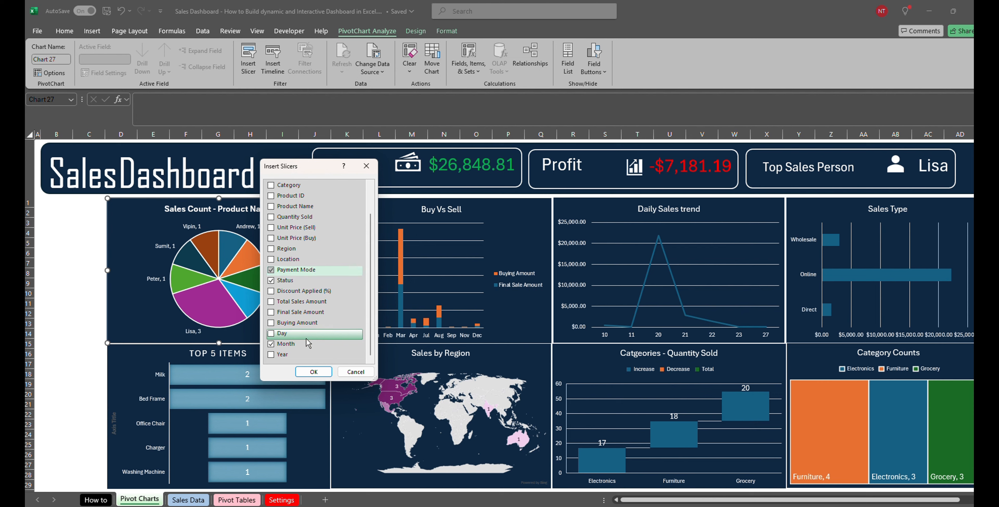
{"action": "left_click", "coordinate": [314, 372]}
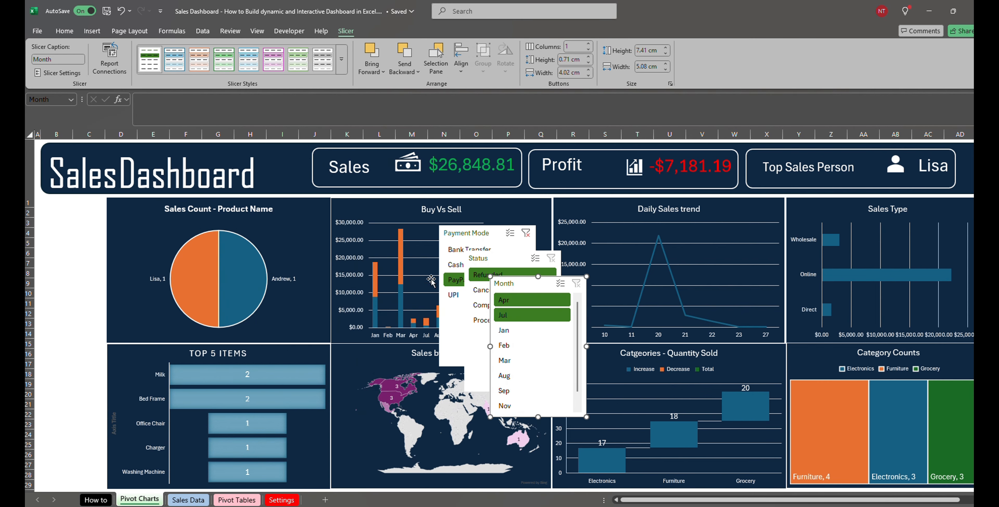
- Place the Month slicer in the blank strip beside the pie chart and narrow it to about 3.65 cm
{"action": "left_click_drag", "start_coordinate": [464, 244], "coordinate": [303, 214]}
{"action": "left_click_drag", "start_coordinate": [513, 287], "coordinate": [50, 211]}
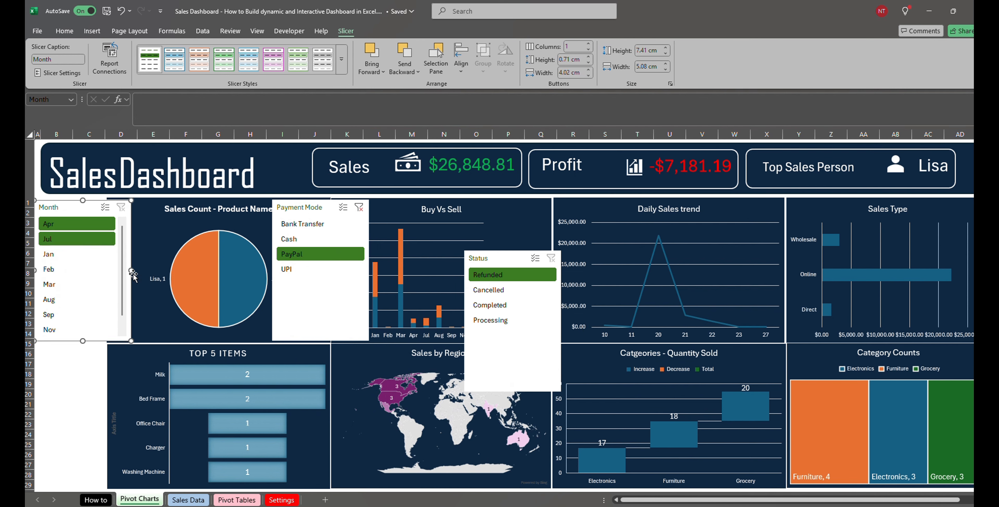
{"action": "left_click_drag", "start_coordinate": [132, 272], "coordinate": [104, 271]}
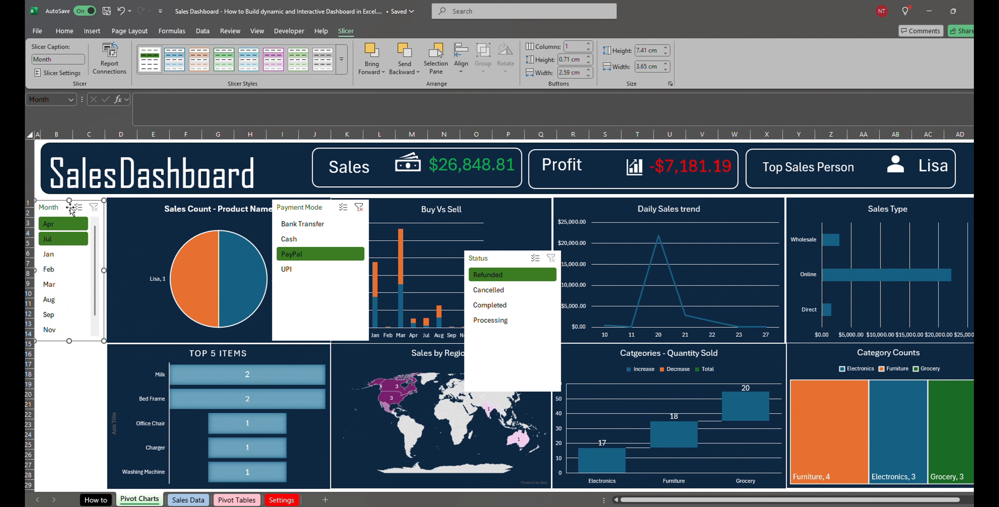
{"action": "left_click_drag", "start_coordinate": [59, 209], "coordinate": [58, 205]}
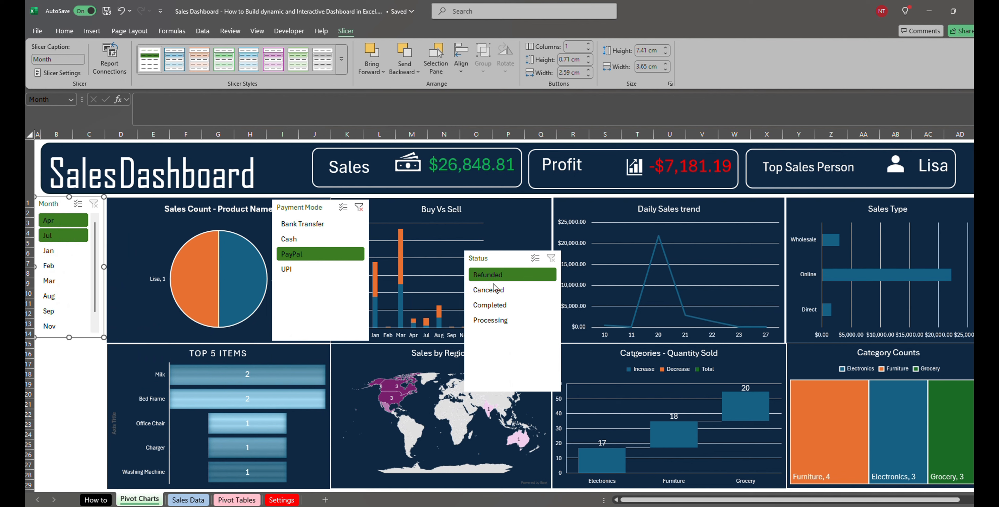
- Place the Payment Mode slicer directly below the Month slicer, clear its filter, and shrink it to fit the strip and its four items
{"action": "left_click_drag", "start_coordinate": [322, 208], "coordinate": [76, 350]}
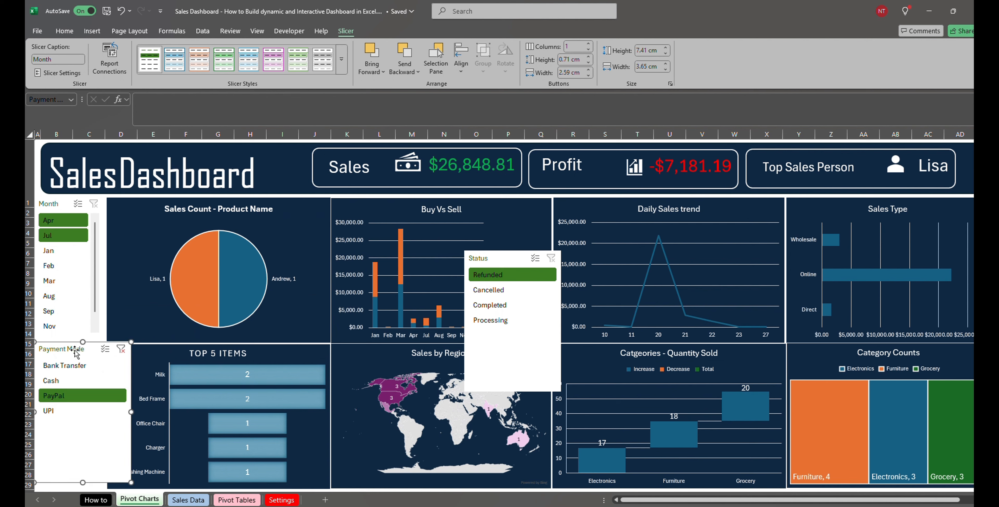
{"action": "left_click", "coordinate": [120, 349]}
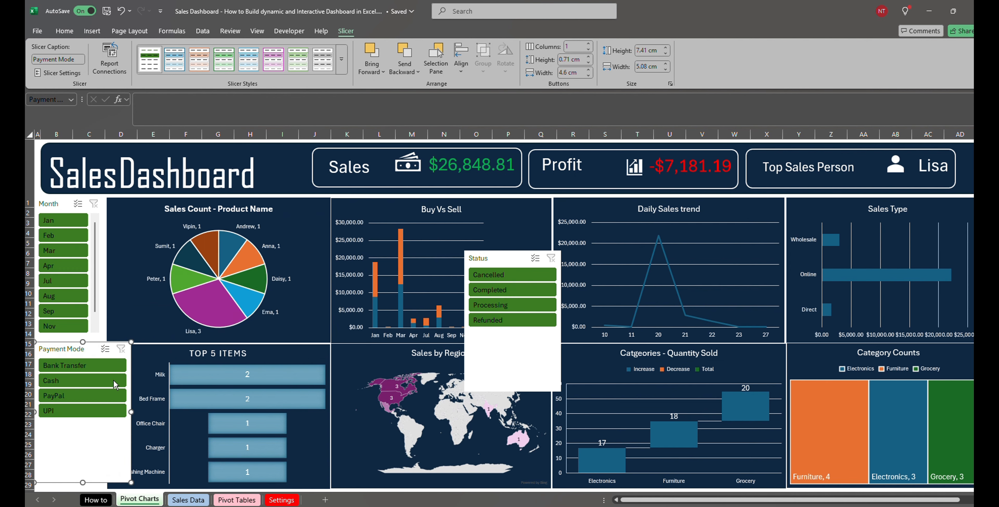
{"action": "left_click_drag", "start_coordinate": [132, 411], "coordinate": [99, 411]}
{"action": "left_click", "coordinate": [124, 422]}
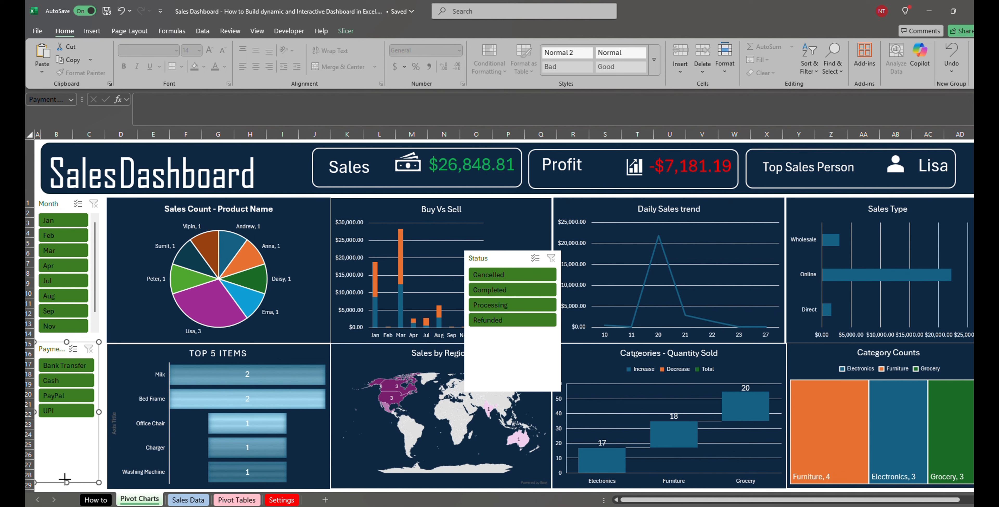
{"action": "left_click_drag", "start_coordinate": [65, 481], "coordinate": [66, 420]}
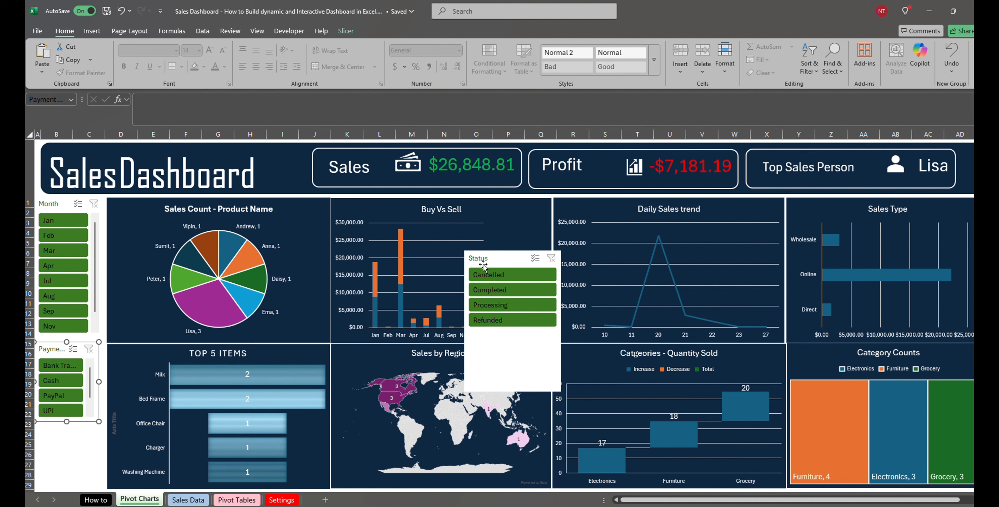
- Shorten and narrow the Status slicer and place it directly below the Payment Mode slicer
{"action": "left_click", "coordinate": [498, 355]}
{"action": "left_click_drag", "start_coordinate": [512, 388], "coordinate": [511, 329]}
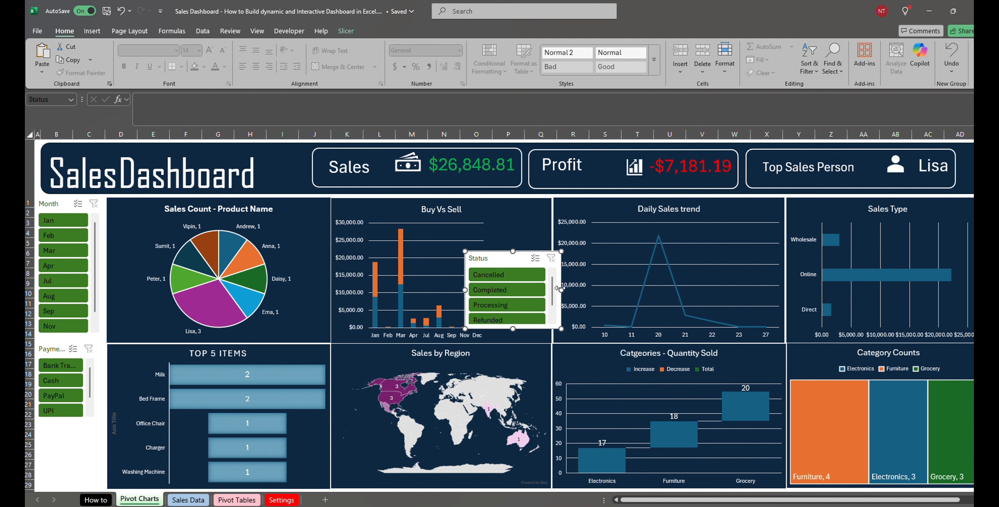
{"action": "left_click_drag", "start_coordinate": [560, 288], "coordinate": [531, 283]}
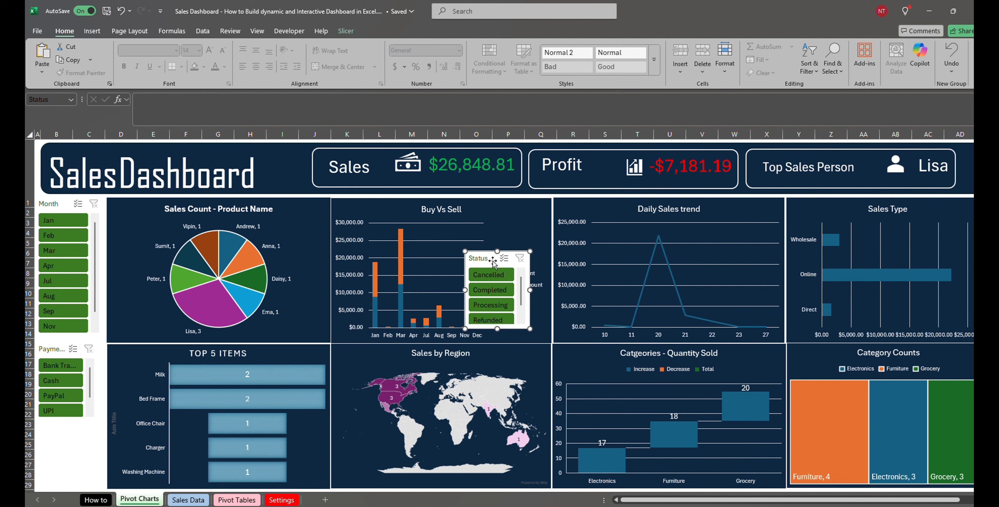
{"action": "left_click_drag", "start_coordinate": [490, 258], "coordinate": [61, 431]}
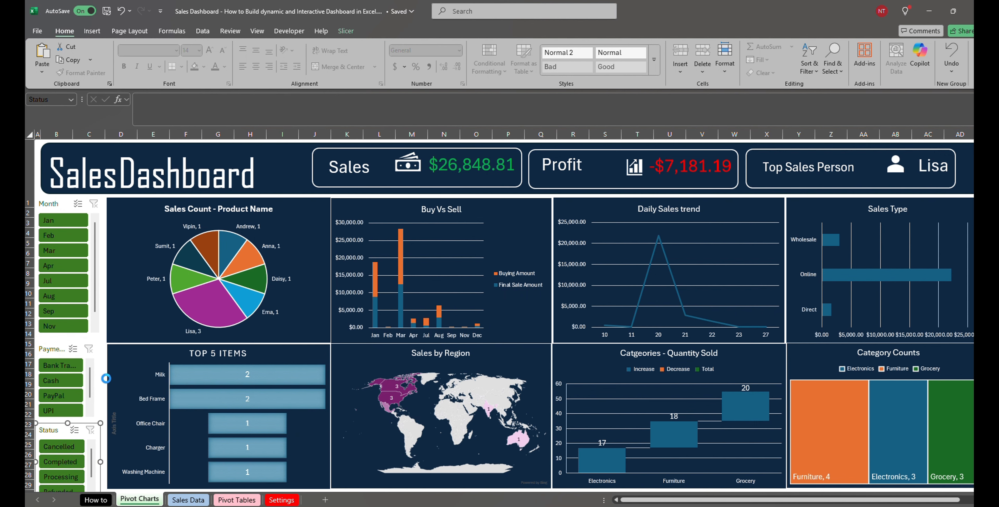
- Set the Month slicer to hide items with no data
{"action": "right_click", "coordinate": [83, 203]}
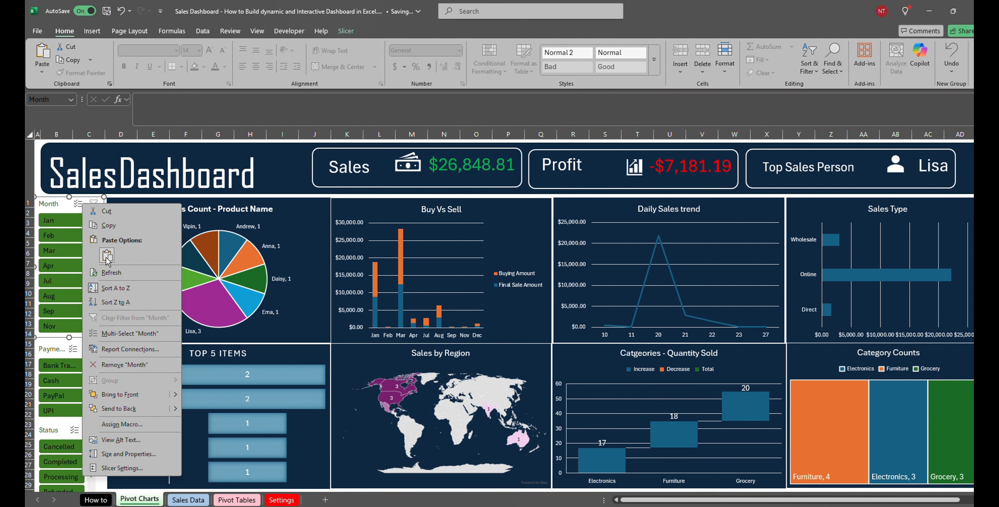
{"action": "left_click", "coordinate": [118, 467]}
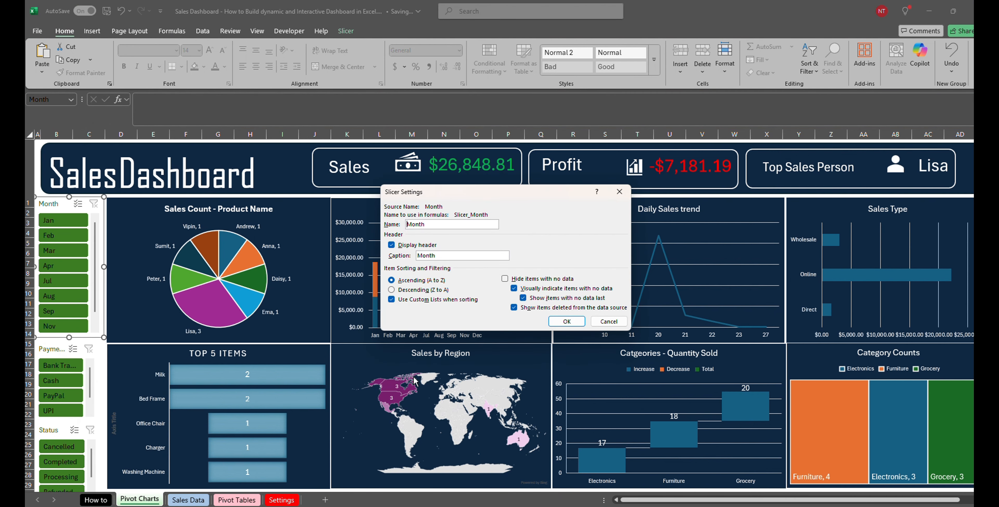
{"action": "left_click", "coordinate": [505, 279]}
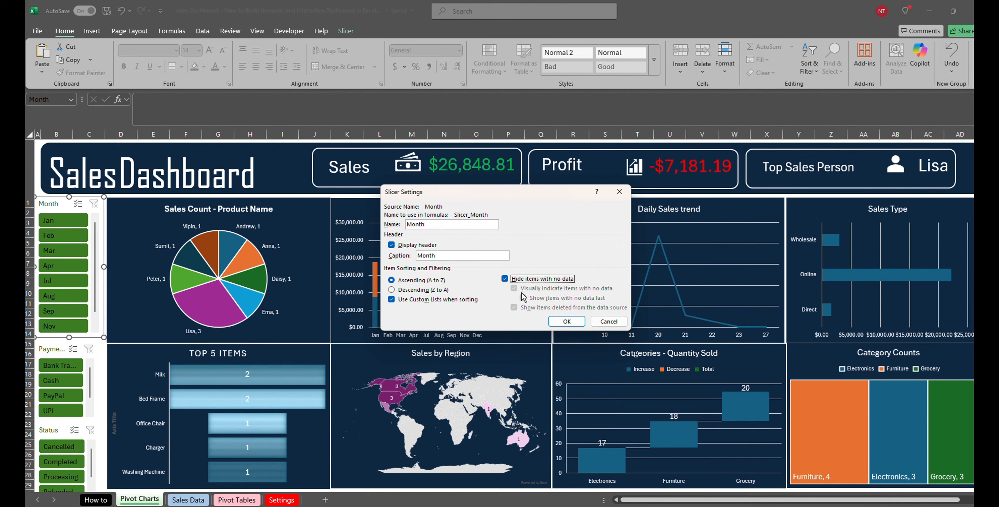
{"action": "left_click", "coordinate": [567, 322]}
- Set the Payment Mode slicer to hide items with no data
{"action": "right_click", "coordinate": [77, 354]}
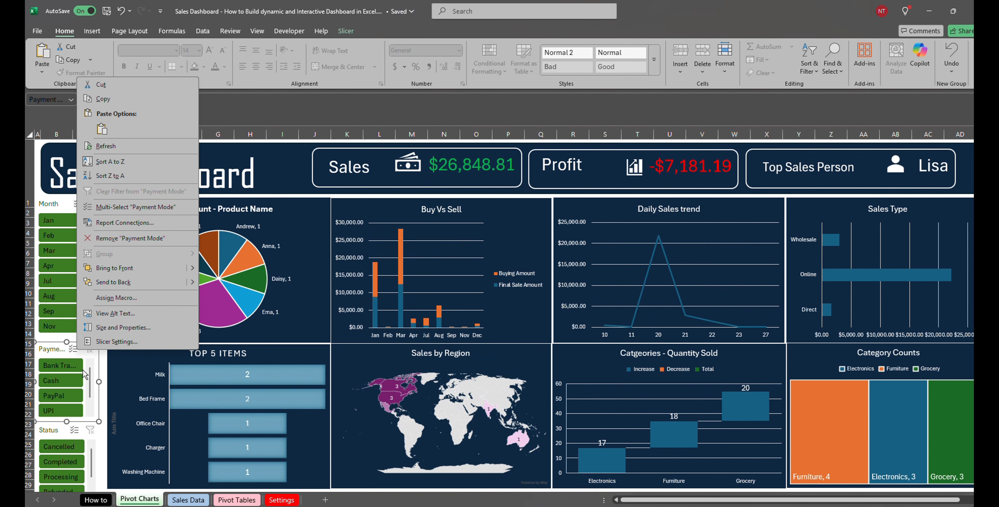
{"action": "left_click", "coordinate": [115, 330]}
{"action": "left_click", "coordinate": [505, 280]}
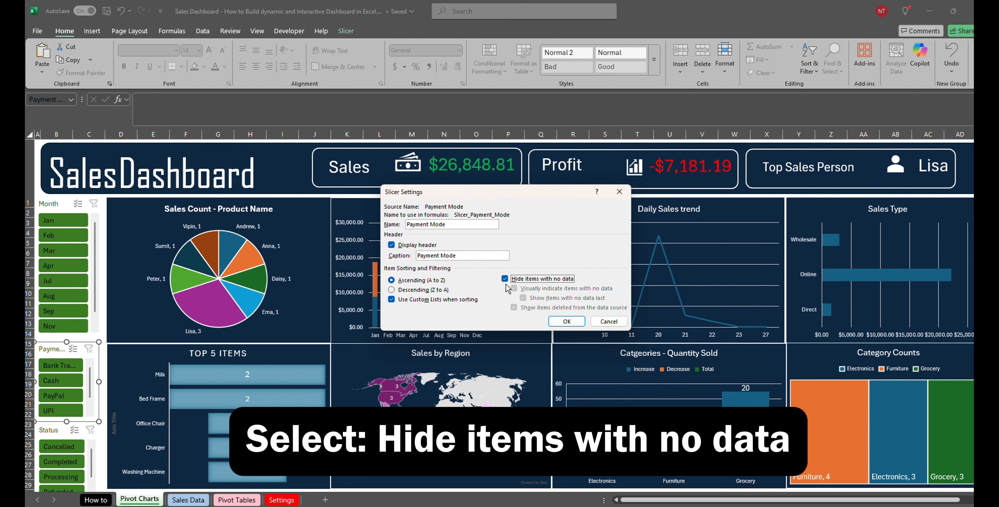
{"action": "left_click", "coordinate": [567, 321]}
- Set the Status slicer to hide items with no data
{"action": "right_click", "coordinate": [74, 430]}
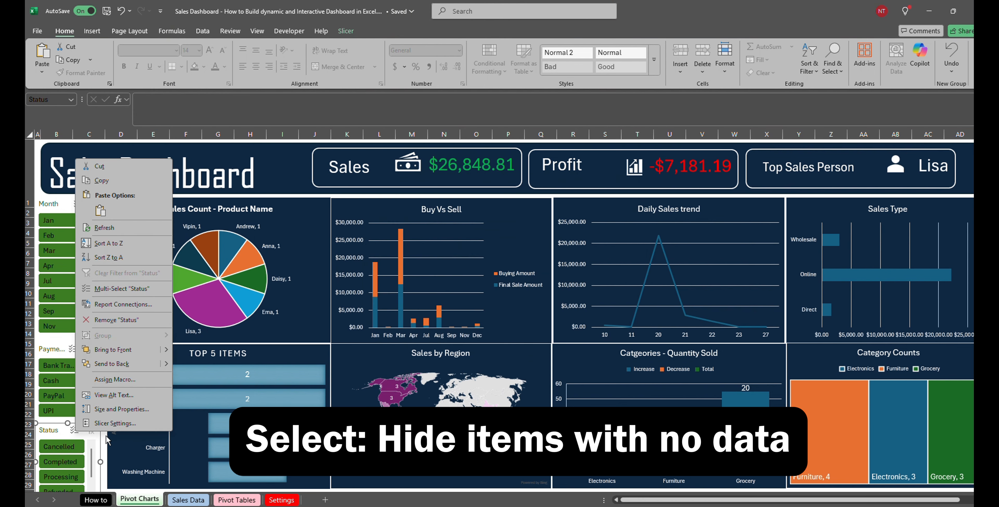
{"action": "left_click", "coordinate": [115, 407]}
{"action": "left_click", "coordinate": [505, 279]}
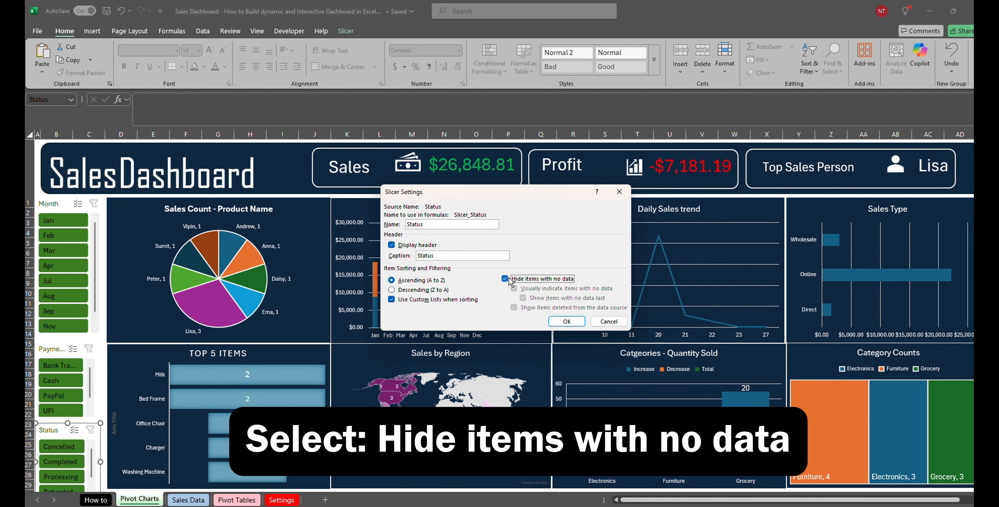
{"action": "left_click", "coordinate": [566, 322]}
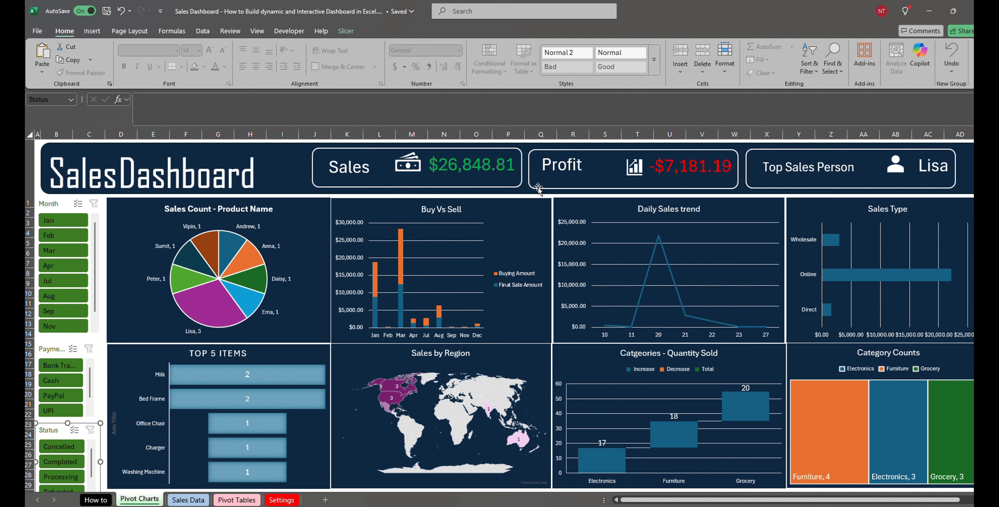
- Connect the Month slicer to the Bar, Column, Funnel, Line, Profit, TopSales, Treemap, Waterfall and Worldmap reports in addition to Pie
{"action": "right_click", "coordinate": [81, 209]}
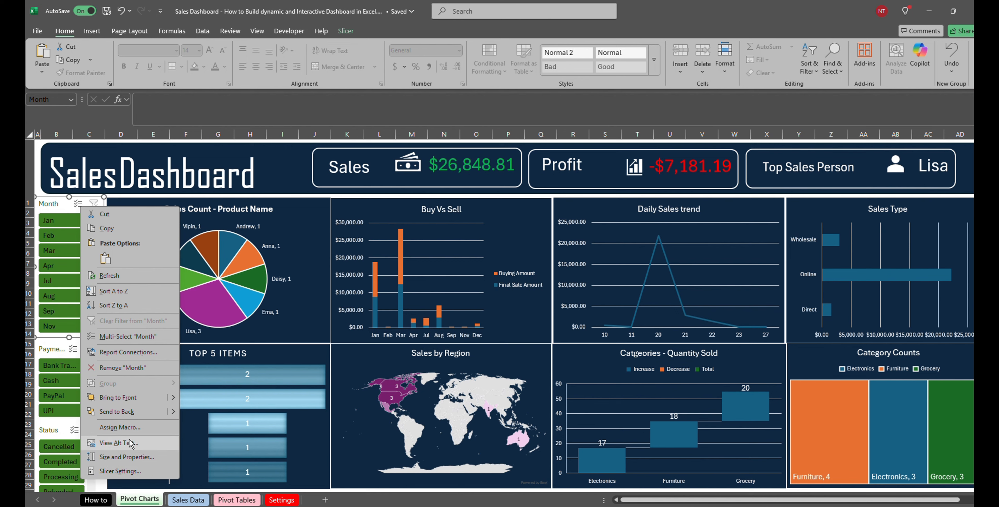
{"action": "left_click", "coordinate": [137, 352]}
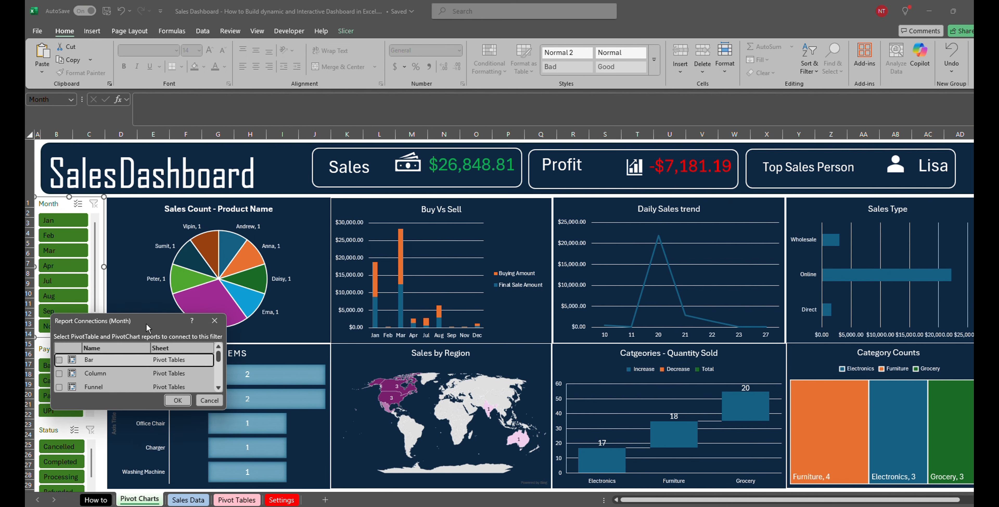
{"action": "left_click_drag", "start_coordinate": [146, 325], "coordinate": [326, 252]}
{"action": "left_click_drag", "start_coordinate": [326, 341], "coordinate": [329, 478]}
{"action": "left_click", "coordinate": [239, 287]}
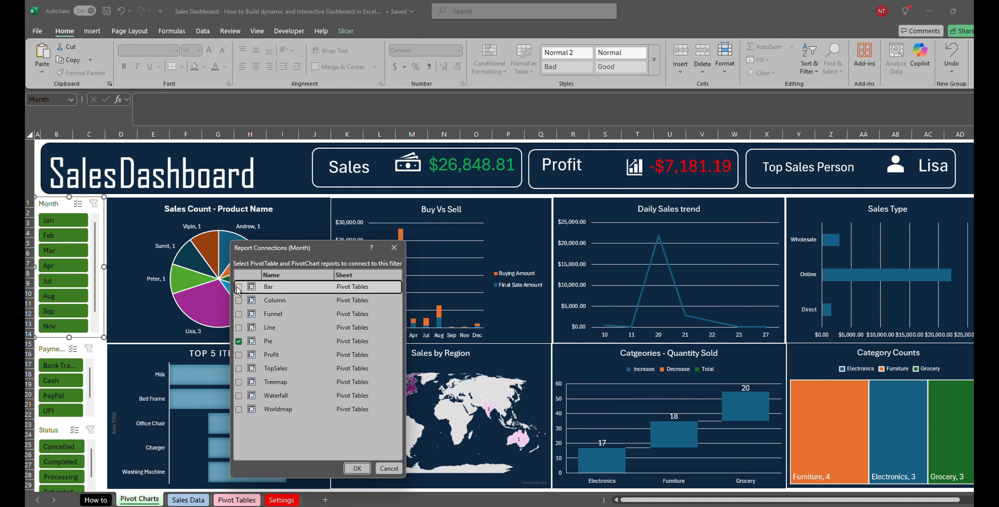
{"action": "left_click", "coordinate": [238, 301]}
{"action": "left_click", "coordinate": [239, 314]}
{"action": "left_click", "coordinate": [238, 328]}
{"action": "left_click", "coordinate": [238, 355]}
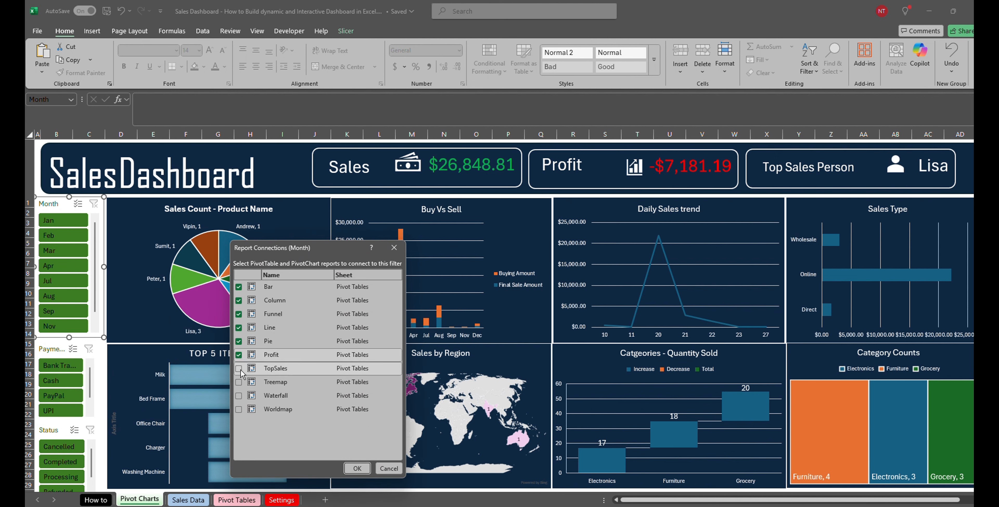
{"action": "left_click", "coordinate": [239, 369]}
{"action": "left_click", "coordinate": [239, 382]}
{"action": "left_click", "coordinate": [239, 396]}
{"action": "left_click", "coordinate": [238, 410]}
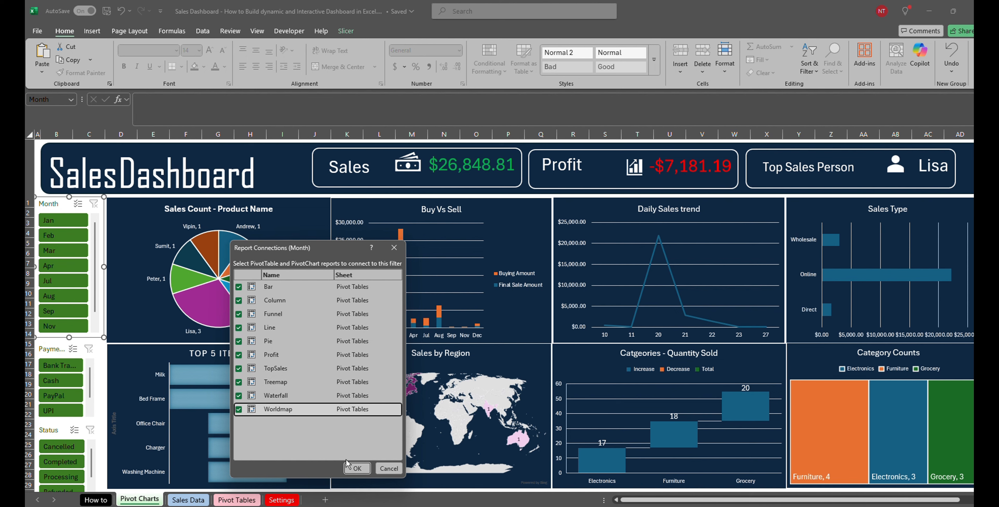
{"action": "left_click", "coordinate": [357, 469]}
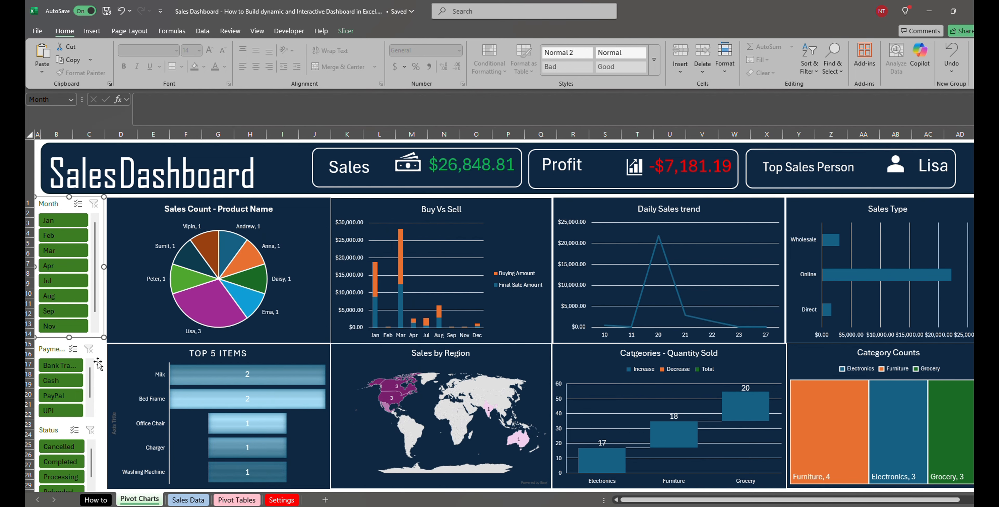
- Connect the Payment Mode slicer to all the remaining pivot table reports, from Bar through Worldmap
{"action": "right_click", "coordinate": [78, 355]}
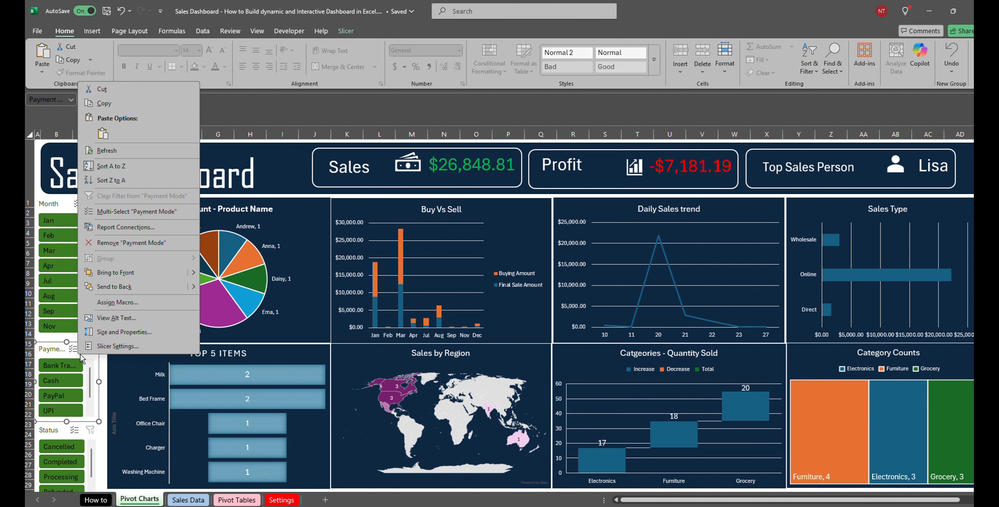
{"action": "left_click", "coordinate": [131, 222]}
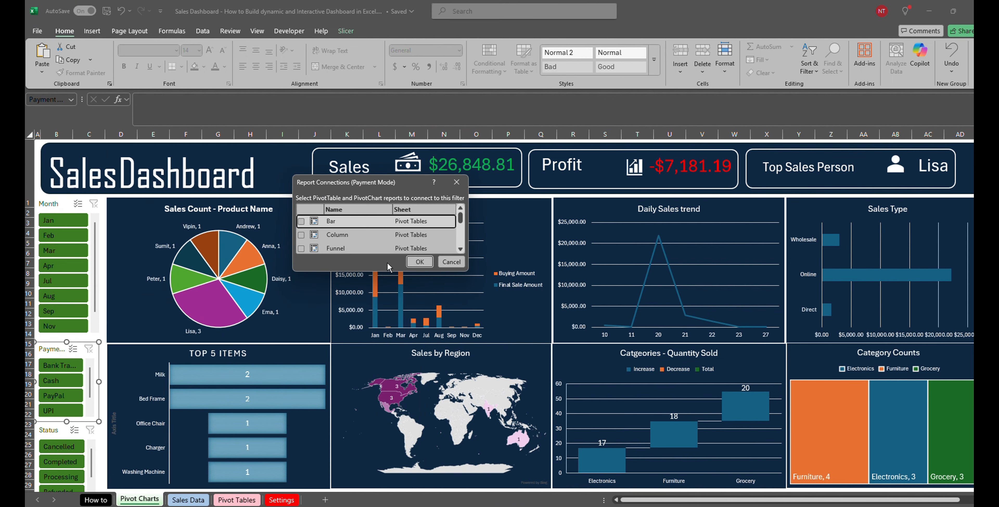
{"action": "left_click", "coordinate": [301, 221]}
{"action": "left_click", "coordinate": [301, 235]}
{"action": "left_click", "coordinate": [301, 248]}
{"action": "left_click_drag", "start_coordinate": [461, 220], "coordinate": [461, 241]}
{"action": "left_click", "coordinate": [301, 230]}
{"action": "left_click", "coordinate": [302, 229]}
{"action": "left_click", "coordinate": [302, 243]}
{"action": "left_click", "coordinate": [301, 231]}
{"action": "left_click", "coordinate": [301, 245]}
{"action": "left_click", "coordinate": [423, 263]}
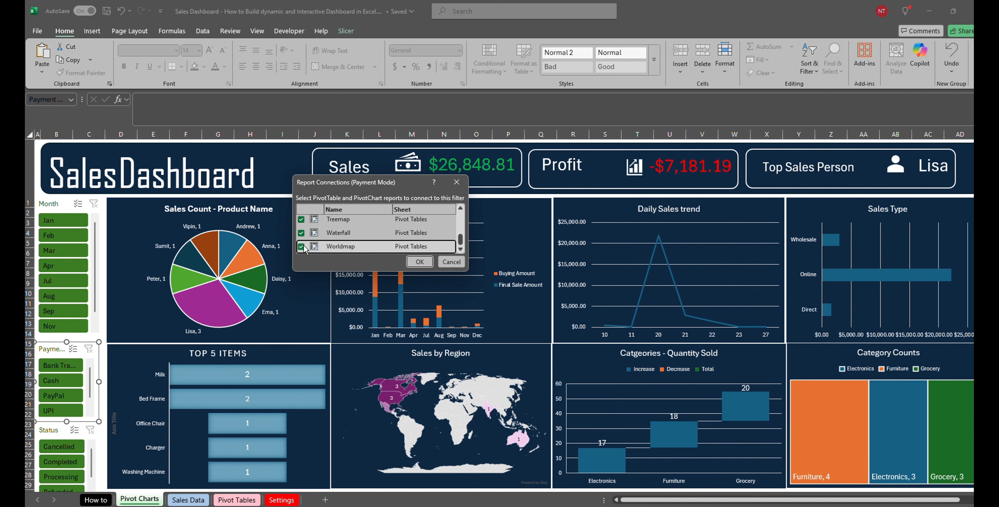
- Connect the Status slicer to the Bar, Column, Funnel, Line, Profit, TopSales, Treemap, Waterfall and Worldmap reports in addition to Pie
{"action": "right_click", "coordinate": [76, 442]}
{"action": "left_click", "coordinate": [134, 306]}
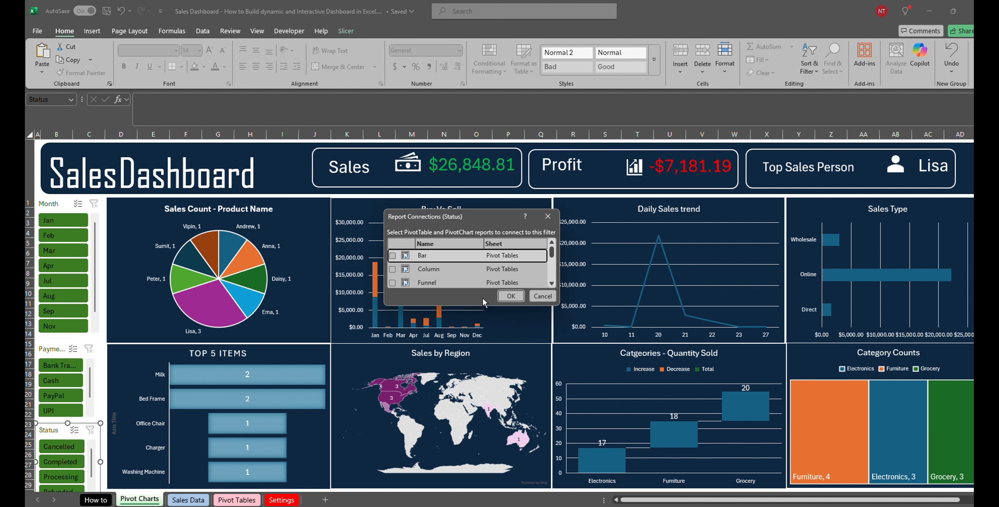
{"action": "left_click", "coordinate": [393, 256]}
{"action": "left_click", "coordinate": [393, 270]}
{"action": "left_click", "coordinate": [393, 284]}
{"action": "scroll", "coordinate": [393, 282], "scroll_direction": "down", "scroll_amount": 1}
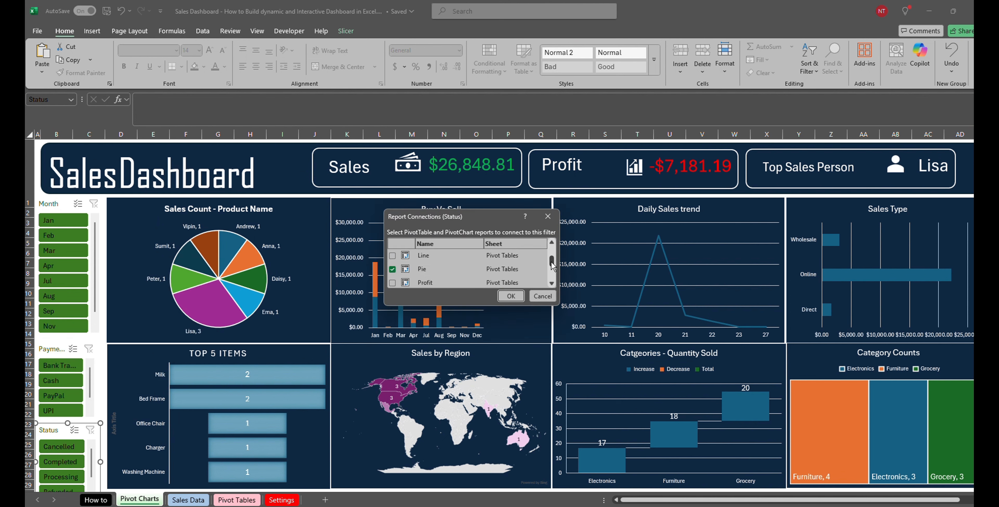
{"action": "left_click", "coordinate": [393, 261]}
{"action": "scroll", "coordinate": [393, 276], "scroll_direction": "down", "scroll_amount": 2}
{"action": "left_click", "coordinate": [393, 264]}
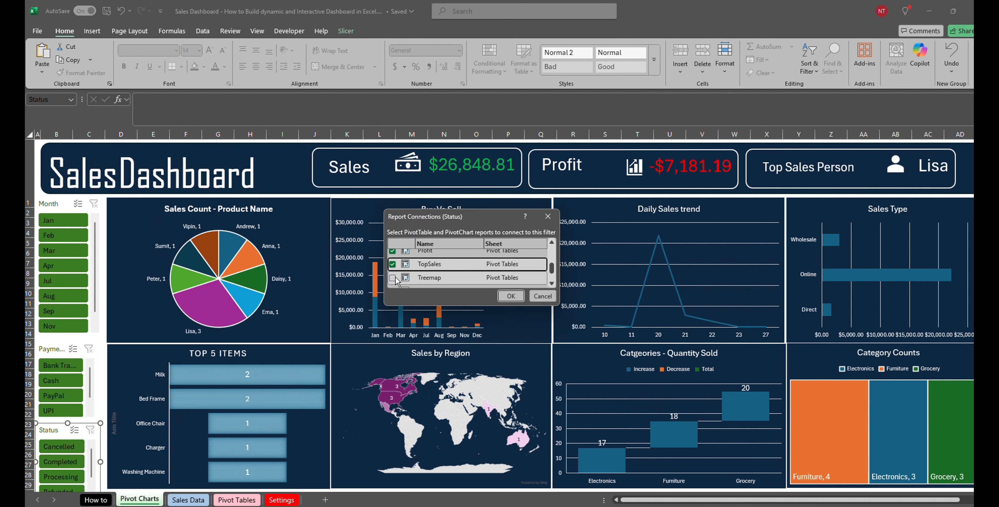
{"action": "scroll", "coordinate": [394, 268], "scroll_direction": "down", "scroll_amount": 1}
{"action": "left_click", "coordinate": [394, 268]}
{"action": "left_click", "coordinate": [393, 282]}
{"action": "scroll", "coordinate": [526, 274], "scroll_direction": "up", "scroll_amount": 4}
{"action": "left_click", "coordinate": [512, 296]}
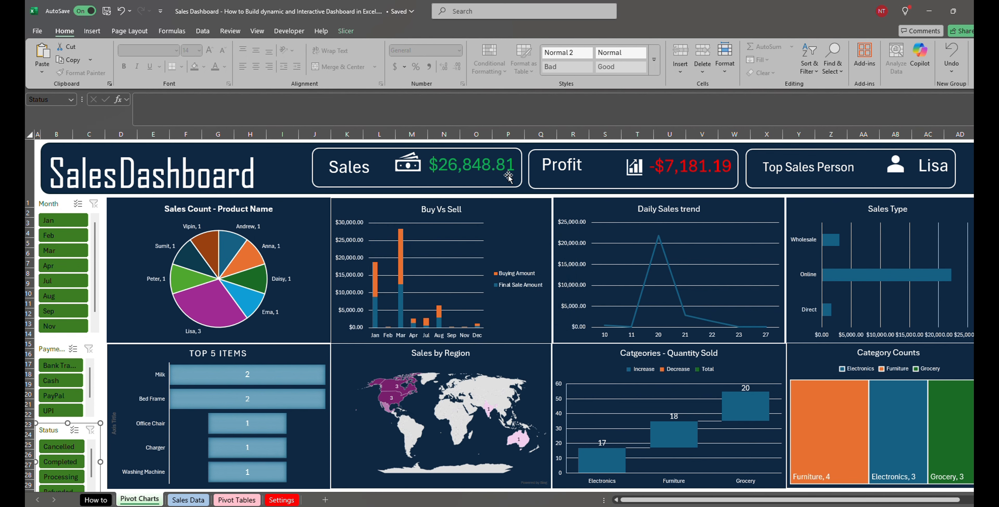
- Check that the charts and cards respond by filtering through single months between Jan and Nov in the Month slicer, and clear the filter
{"action": "left_click", "coordinate": [62, 221]}
{"action": "left_click", "coordinate": [62, 236]}
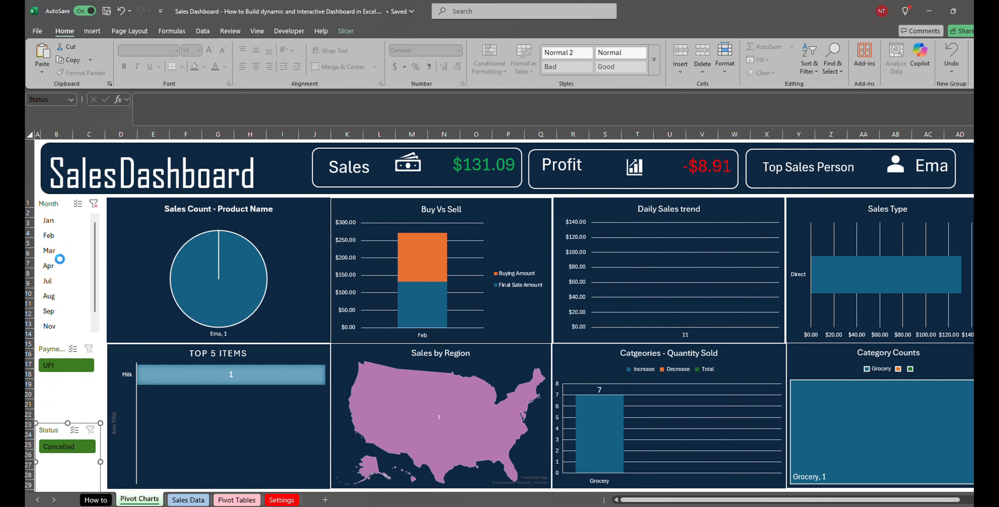
{"action": "left_click", "coordinate": [64, 266]}
{"action": "left_click", "coordinate": [64, 251]}
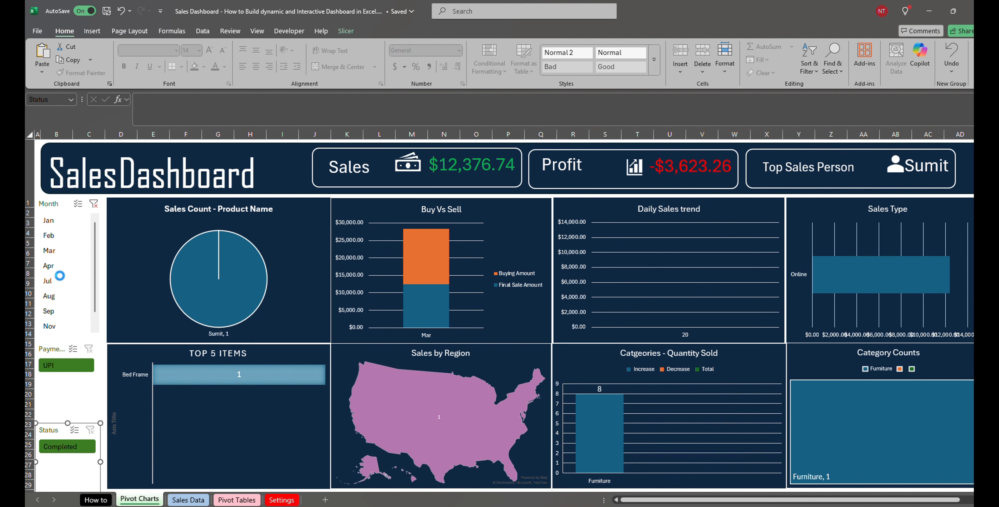
{"action": "left_click", "coordinate": [59, 281]}
{"action": "left_click", "coordinate": [65, 327]}
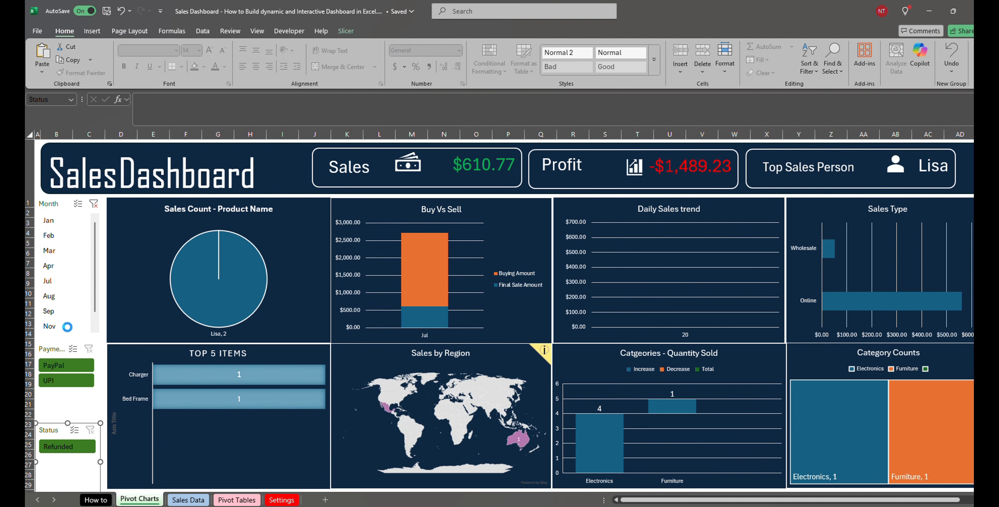
{"action": "left_click", "coordinate": [66, 266]}
{"action": "left_click", "coordinate": [62, 236]}
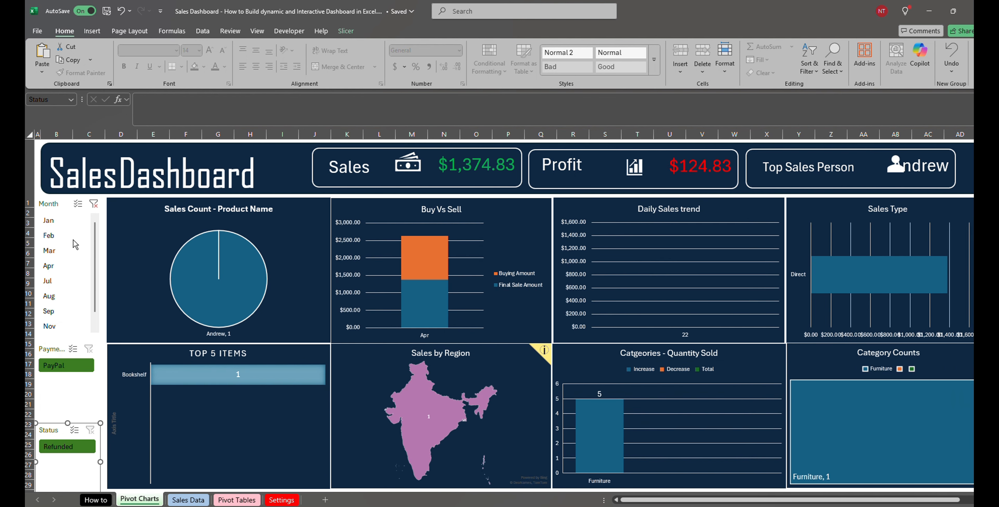
{"action": "left_click", "coordinate": [62, 220]}
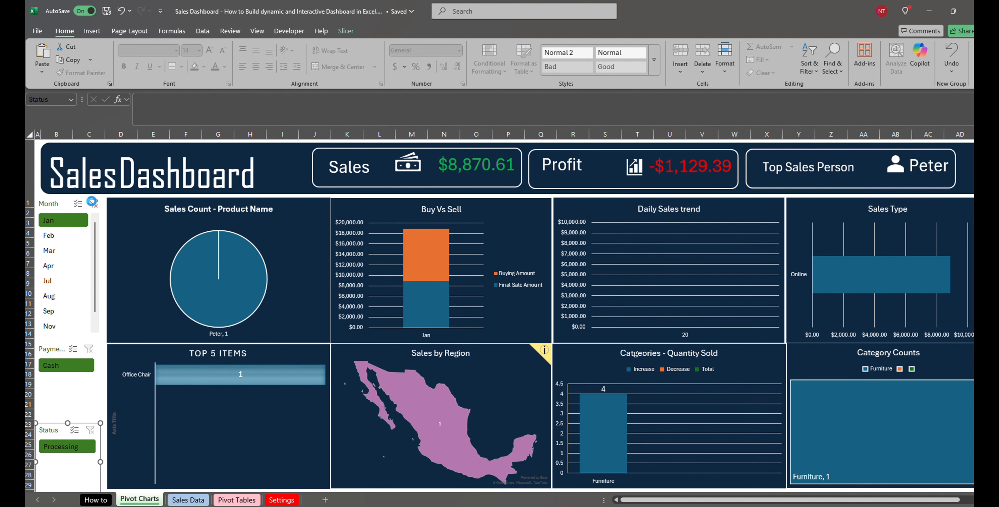
{"action": "left_click", "coordinate": [92, 202]}
- Check the Payment Mode slicer by filtering the dashboard by bank transfer, Cash and PayPal in turn, and clear the filter
{"action": "left_click", "coordinate": [70, 366]}
{"action": "left_click", "coordinate": [69, 381]}
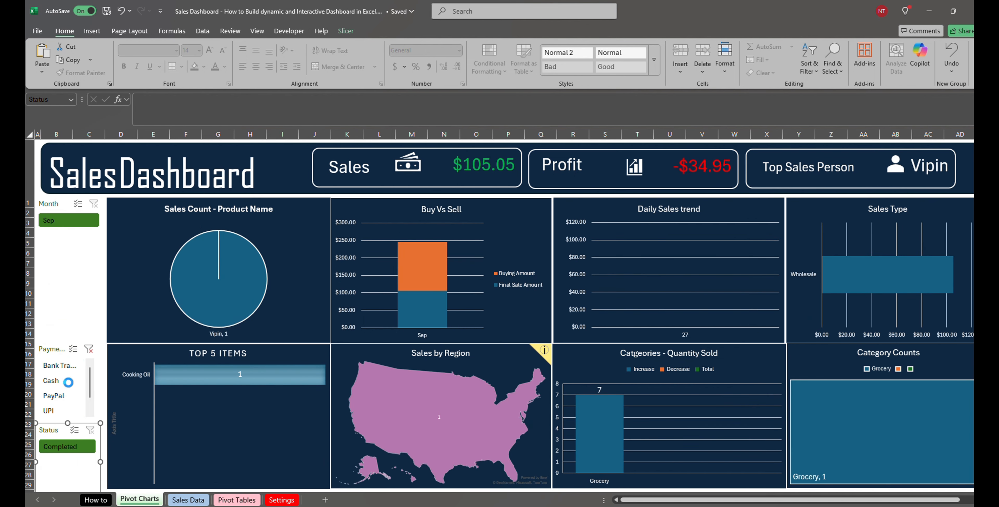
{"action": "left_click", "coordinate": [65, 398]}
{"action": "left_click", "coordinate": [89, 350]}
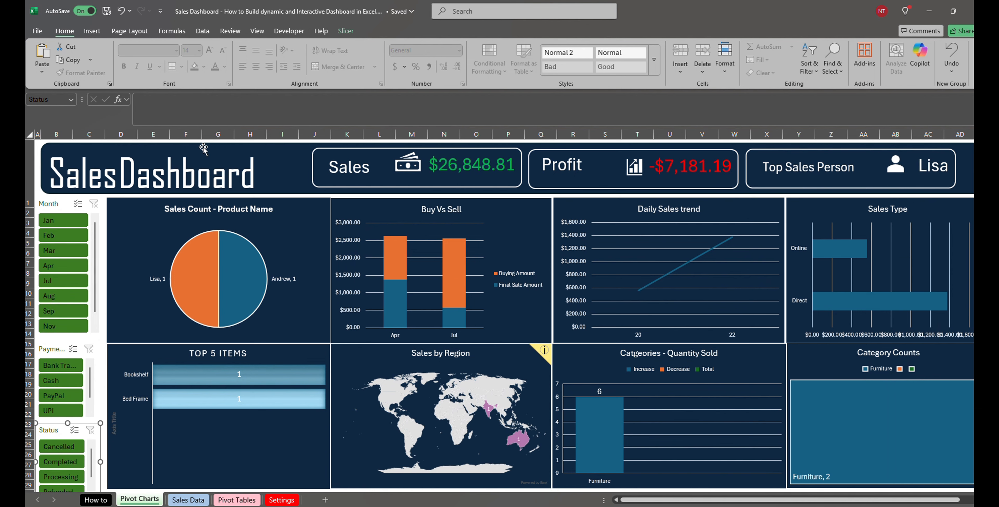
- Apply the dark green slicer style from the Dark group to the Status slicer
{"action": "left_click", "coordinate": [345, 31]}
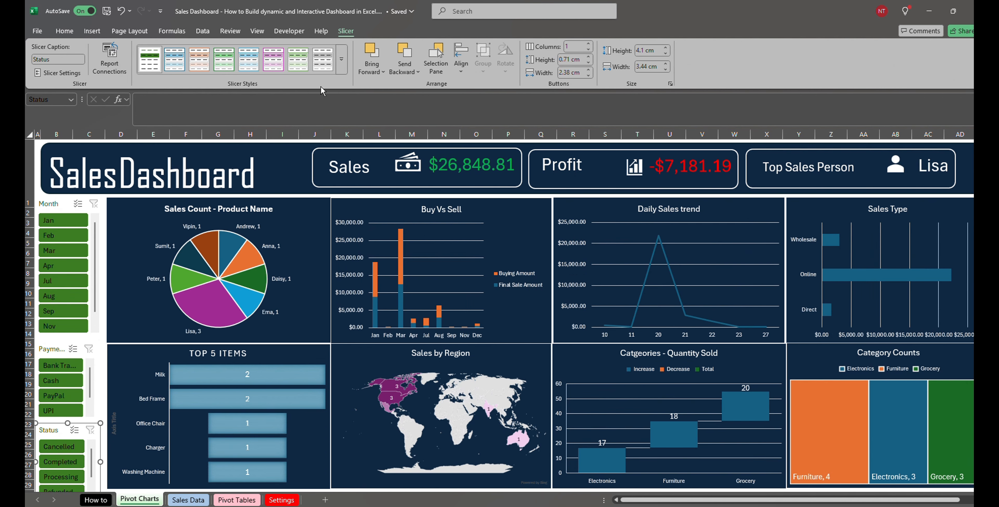
{"action": "left_click", "coordinate": [340, 70]}
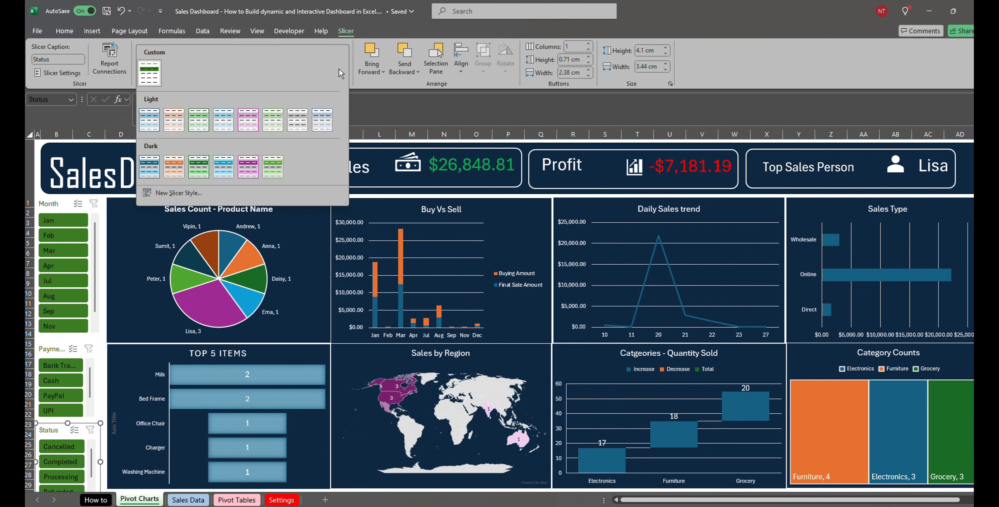
{"action": "left_click", "coordinate": [198, 173]}
- Check the restyled Status slicer while filtering the dashboard by Jan, Feb and Mar, and clear the Month filter
{"action": "left_click", "coordinate": [66, 222]}
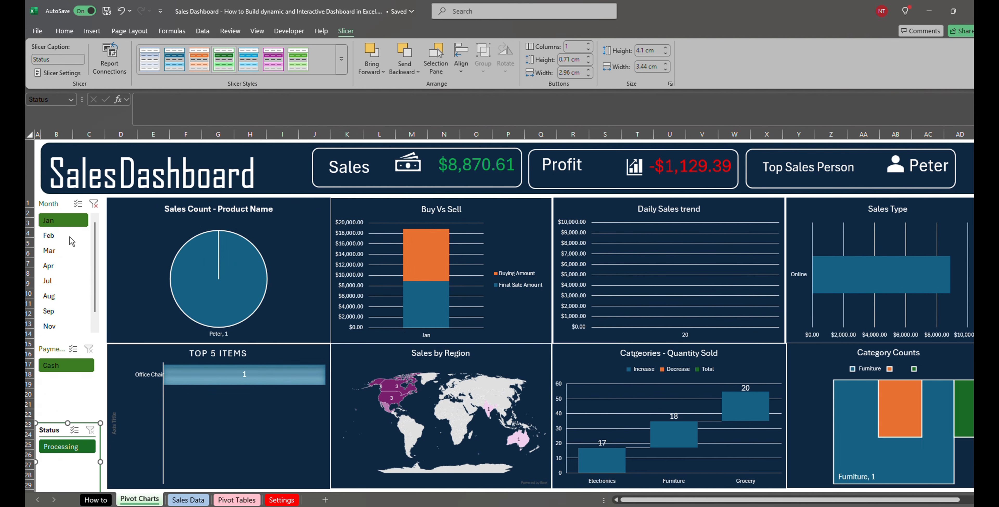
{"action": "left_click", "coordinate": [69, 236]}
{"action": "left_click", "coordinate": [69, 251]}
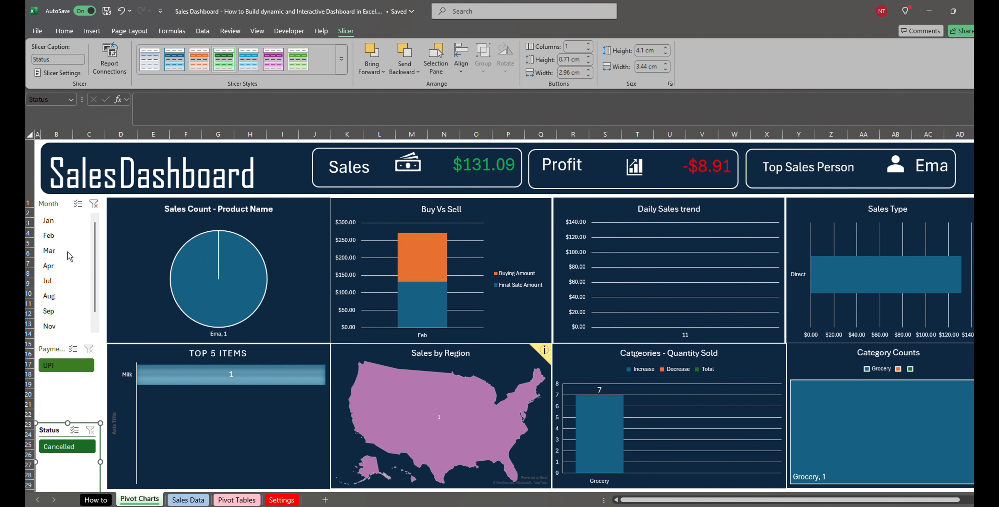
{"action": "left_click", "coordinate": [93, 205]}
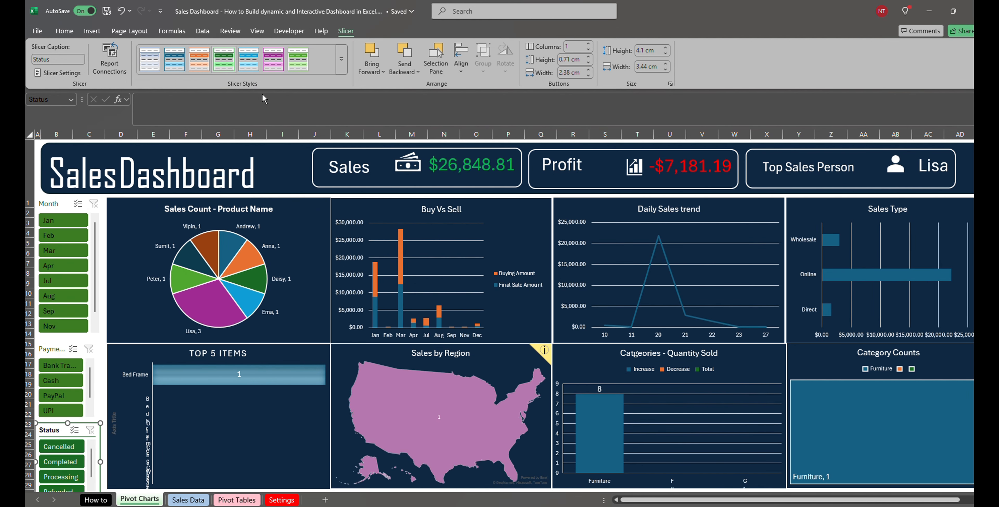
- Try the light green slicer style from the Dark group on the Status slicer and filter it by Cancelled
{"action": "left_click", "coordinate": [342, 64]}
{"action": "left_click", "coordinate": [279, 170]}
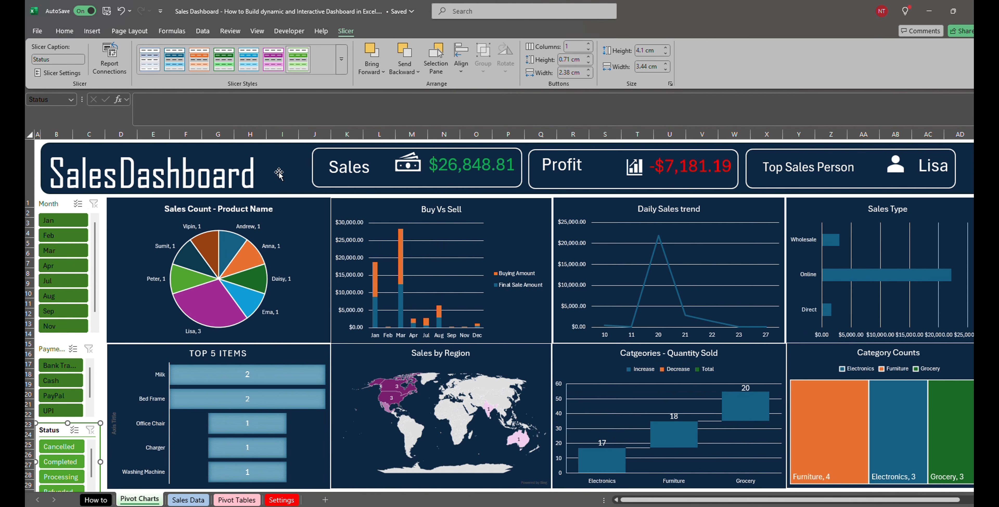
{"action": "left_click", "coordinate": [62, 447]}
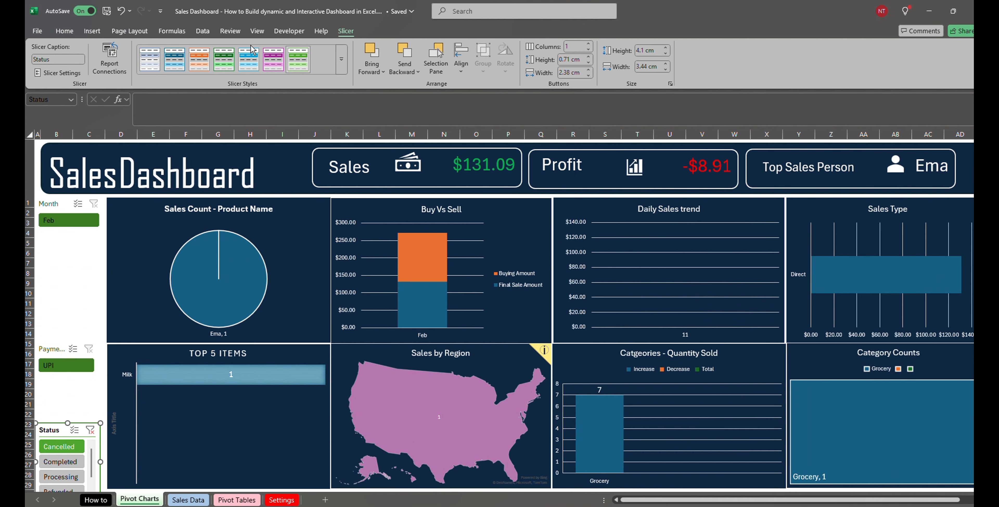
- Give the Status slicer the dark green style from the Dark group and clear its filter
{"action": "left_click", "coordinate": [341, 62]}
{"action": "left_click", "coordinate": [202, 173]}
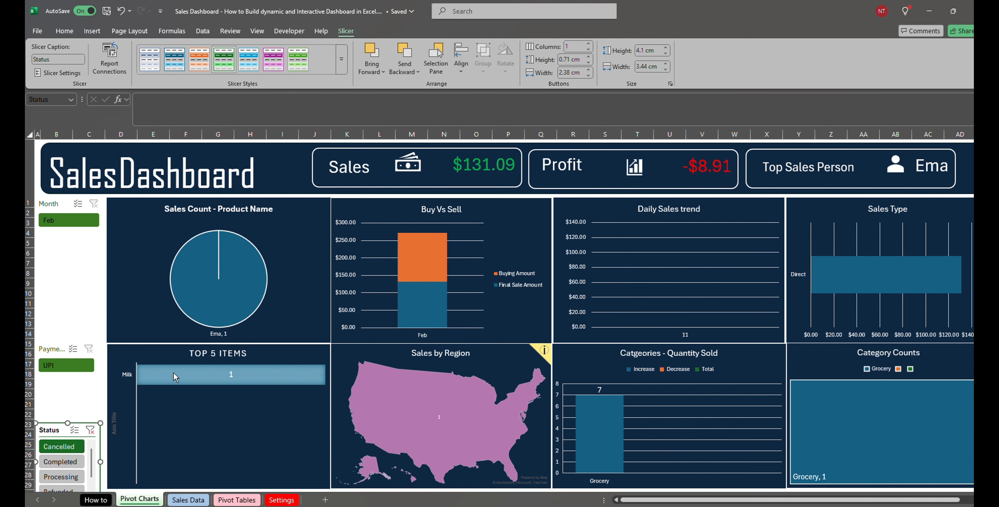
{"action": "left_click", "coordinate": [90, 431]}
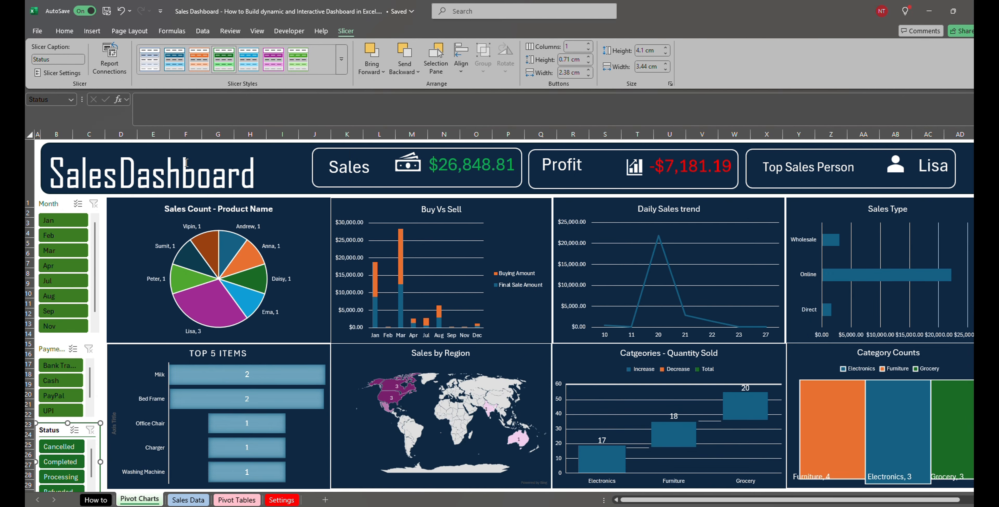